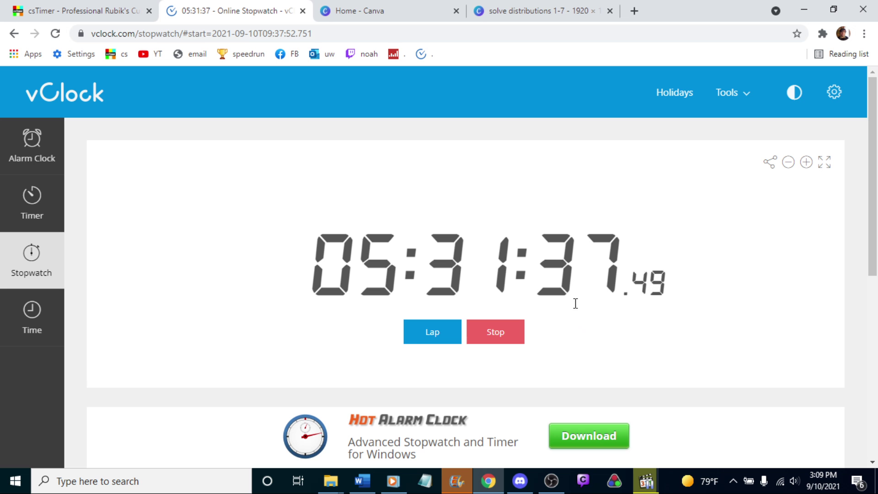
Minimize the browser and OBS windows, and start a new project in Movie Maker.
left_click(803, 9)
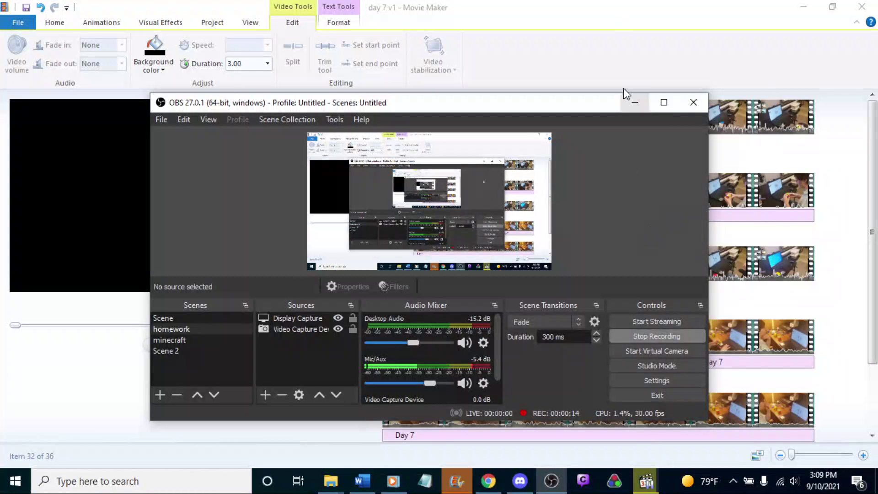
left_click(635, 102)
left_click(573, 252)
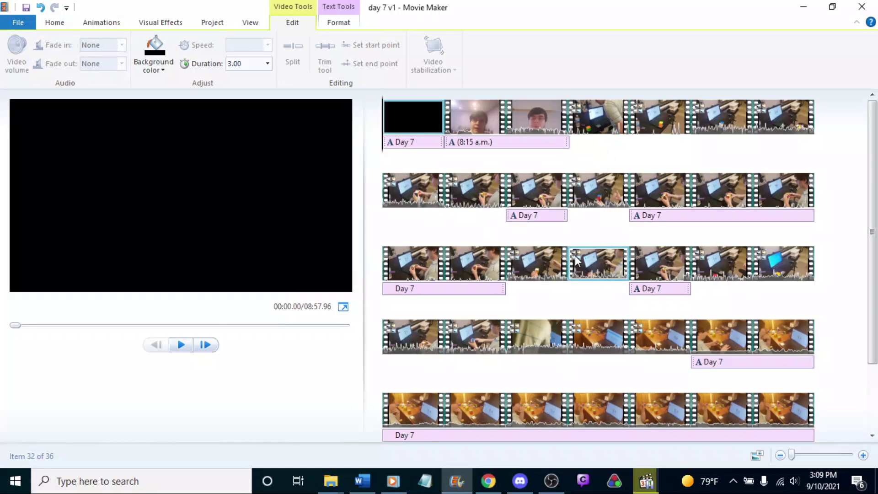
left_click(18, 24)
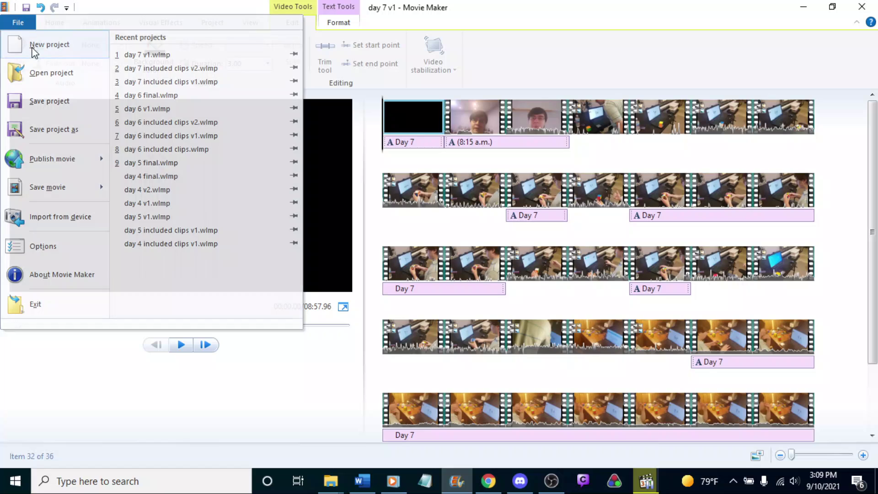
left_click(30, 44)
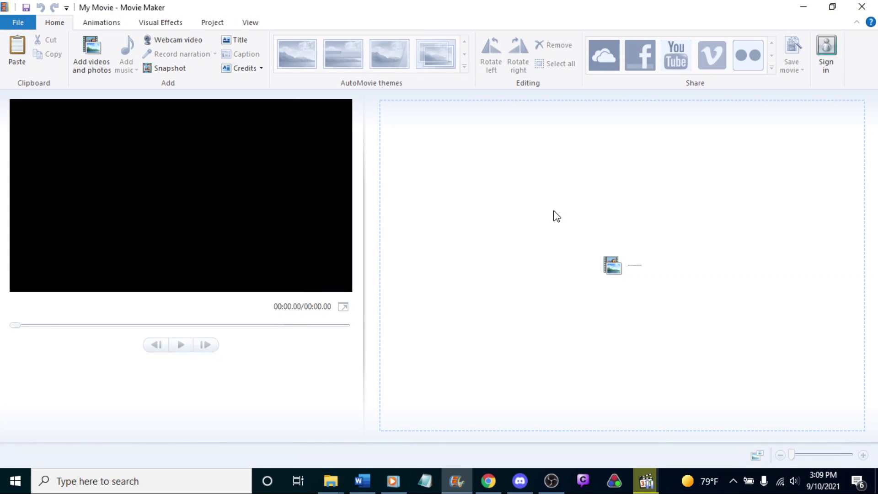
Save the new empty project as "day 7 final" in the movie maker projects folder.
key("ctrl+s")
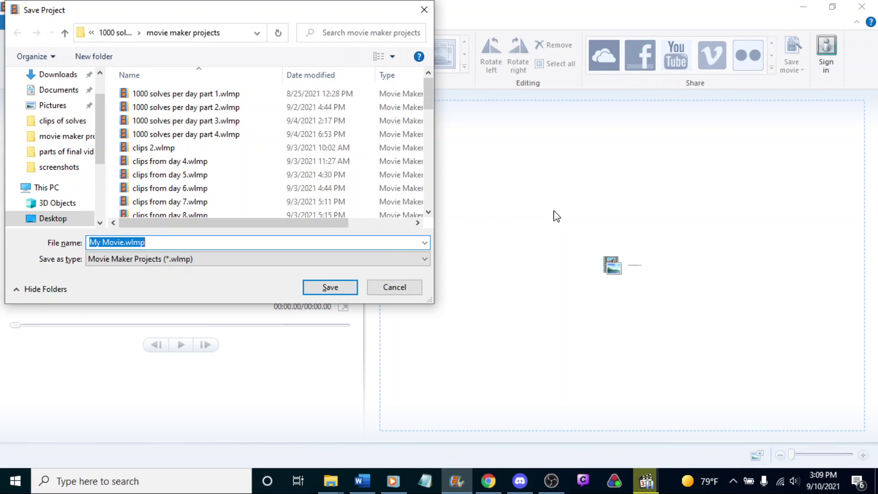
type("day 7 fa")
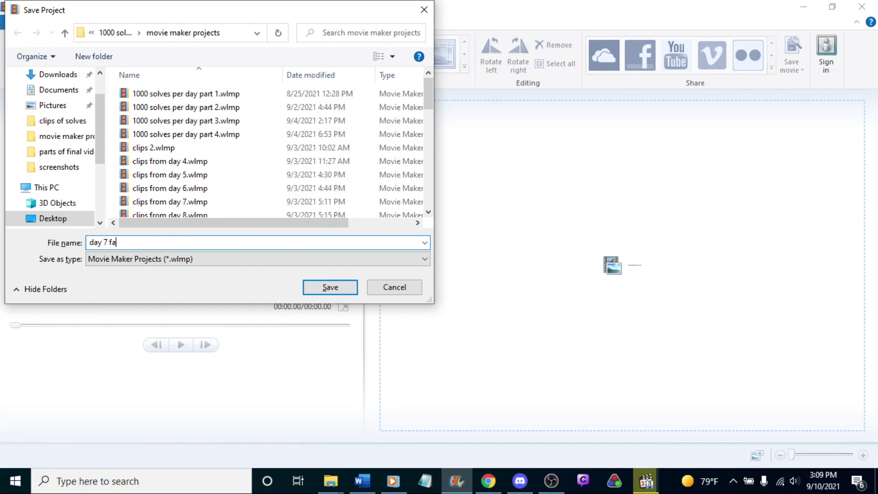
key("BackSpace")
type("inal")
key("Return")
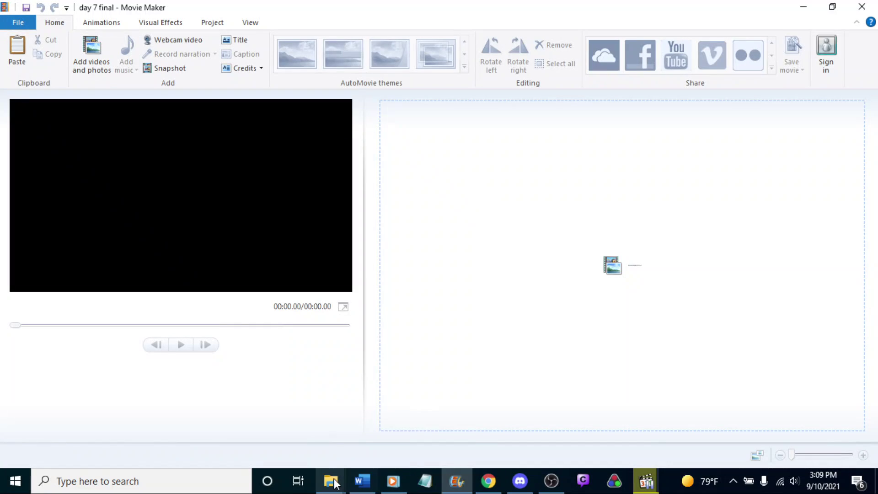
Close the open Downloads and kuebiko cubing File Explorer windows.
mouse_move(333, 484)
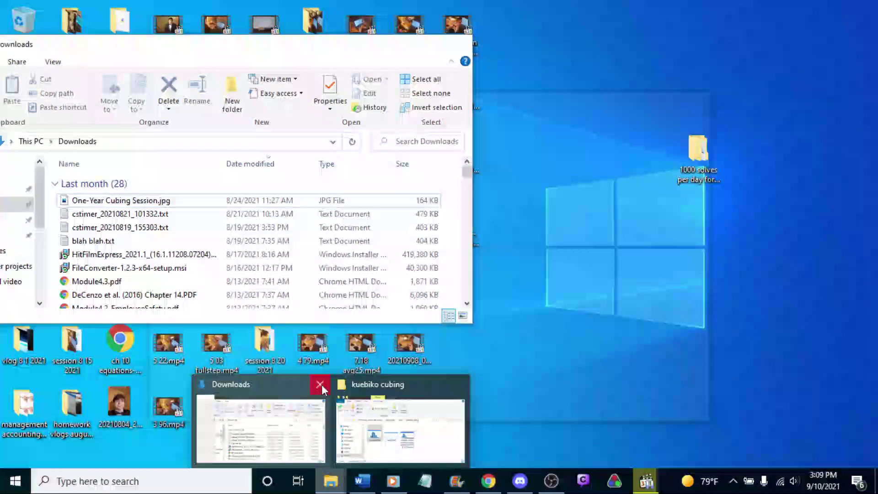
left_click(322, 385)
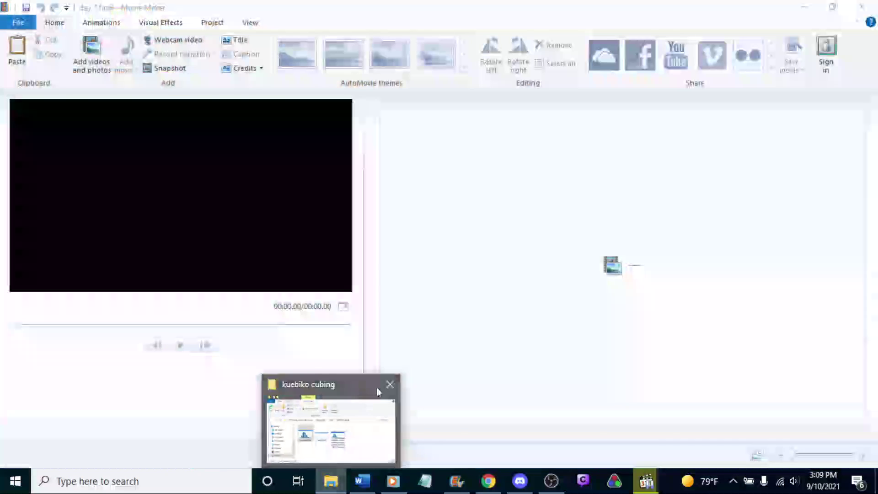
left_click(389, 384)
Open the "parts of final video" folder inside "1000 solves per day for a week" on the desktop.
left_click(647, 481)
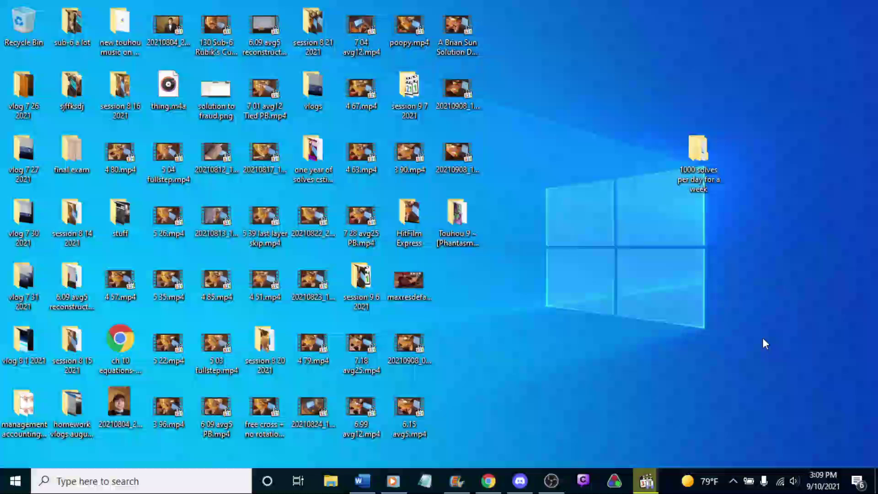
double_click(699, 158)
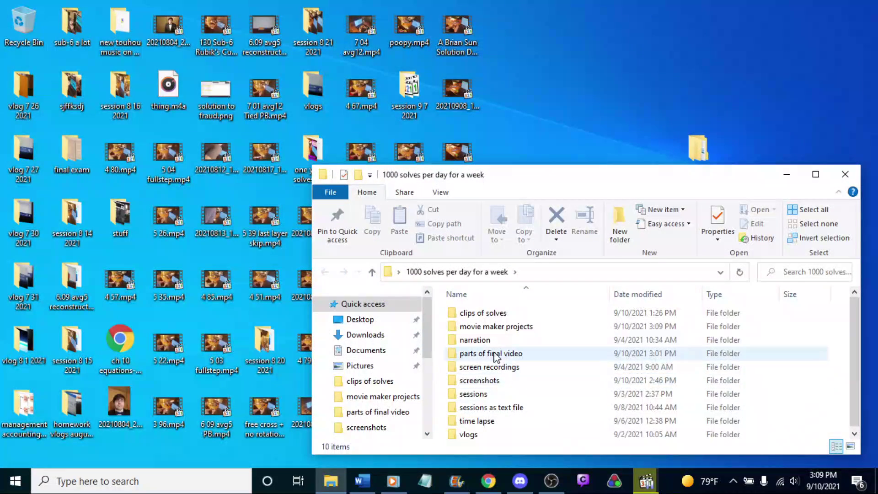
double_click(495, 353)
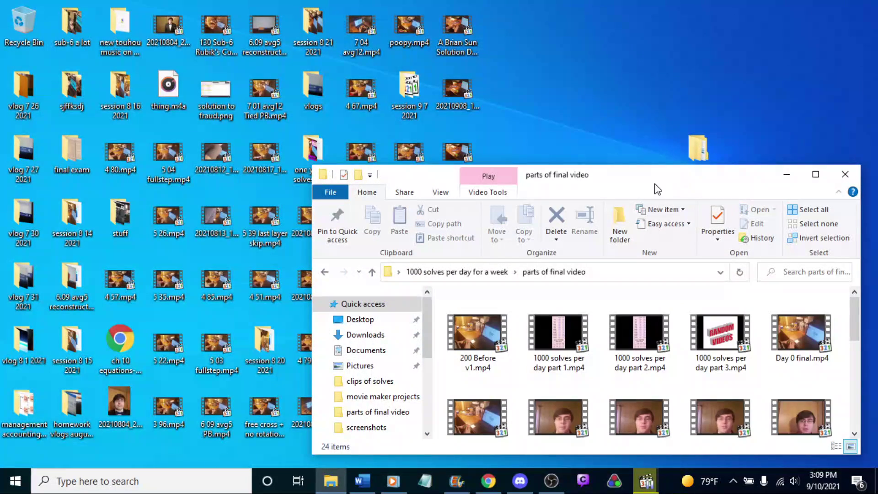
Add day 7 v1.mp4 from the "parts of final video" folder to the empty Movie Maker project.
left_click_drag(657, 189, 462, 170)
left_click(457, 481)
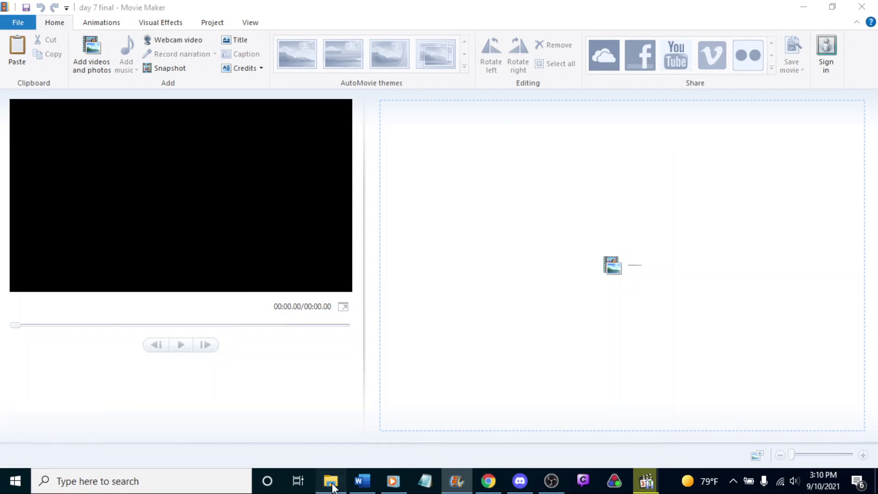
left_click(331, 481)
scroll(503, 338, "down", 5)
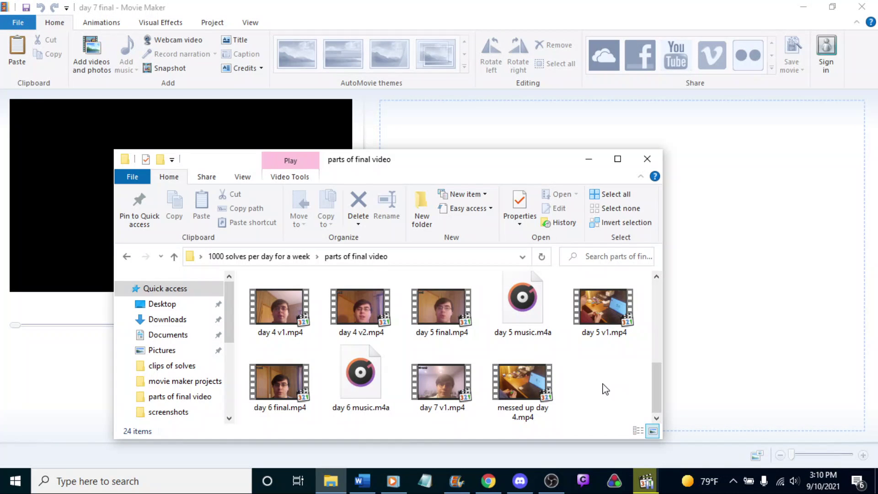
left_click_drag(460, 383, 702, 192)
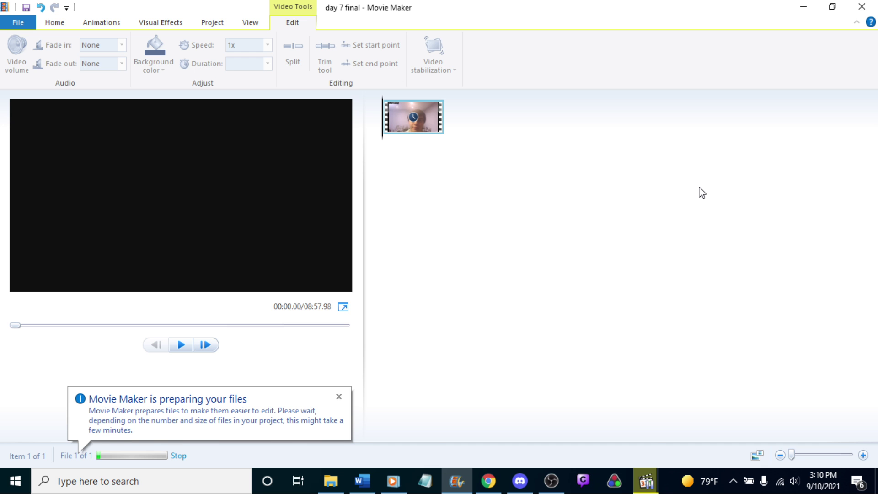
Switch to Windows Media Player, briefly play Turbulence Turbine, and show all playlists in the maximized window.
left_click(393, 481)
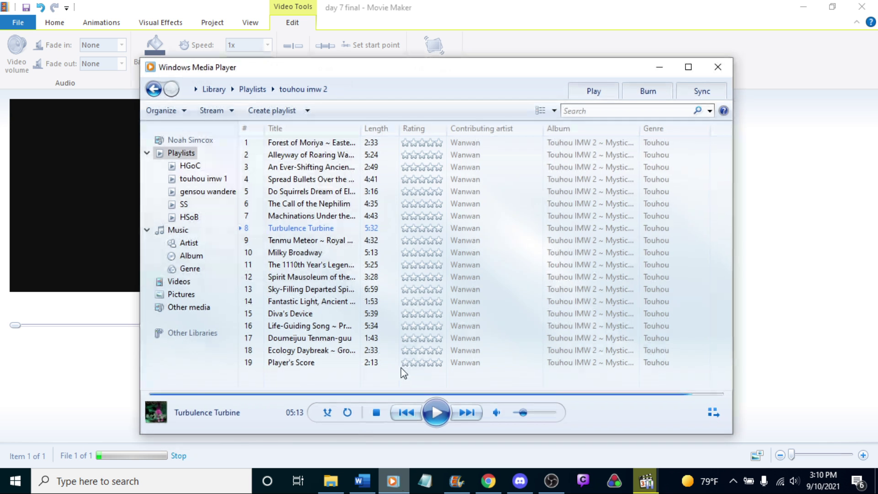
left_click(436, 413)
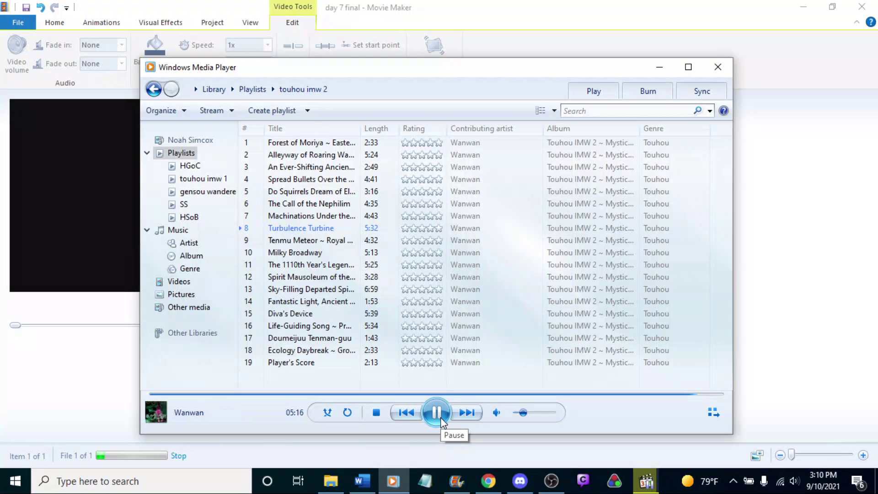
left_click(441, 417)
left_click(178, 155)
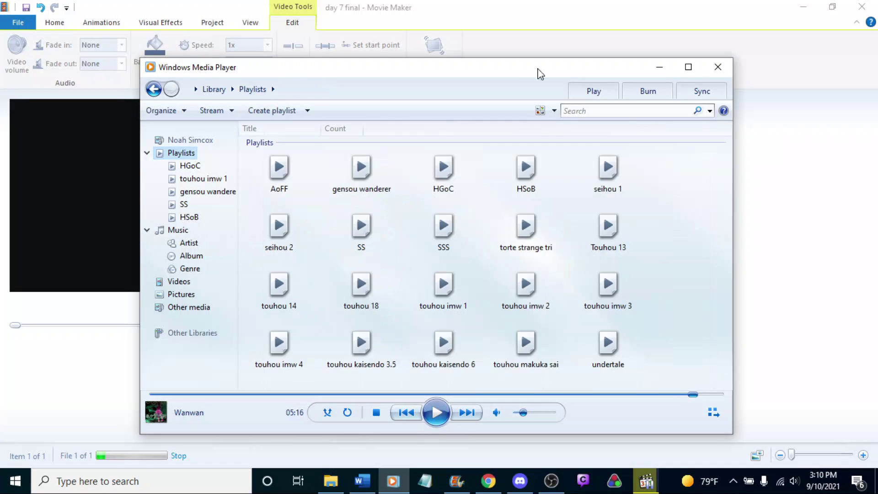
left_click(689, 67)
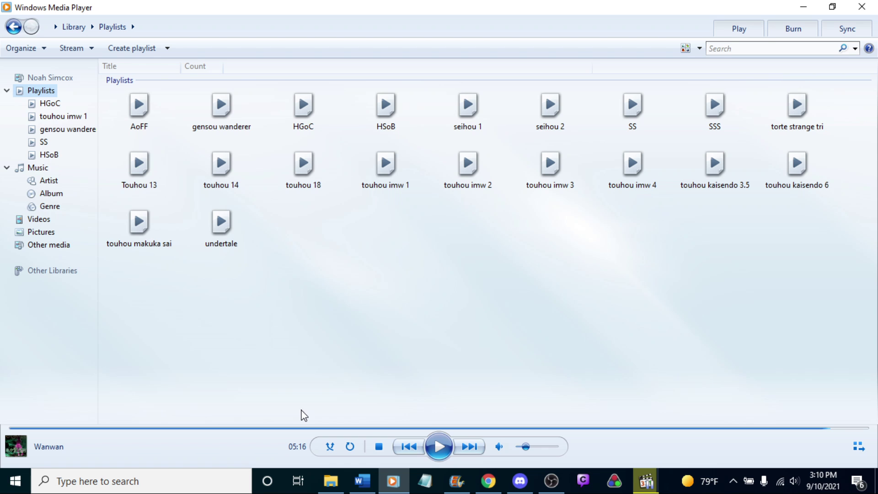
Open the "torte strange tri" playlist and sample the ZUN's Strange Works tracks from Magician of the Twilight onward.
left_click(814, 125)
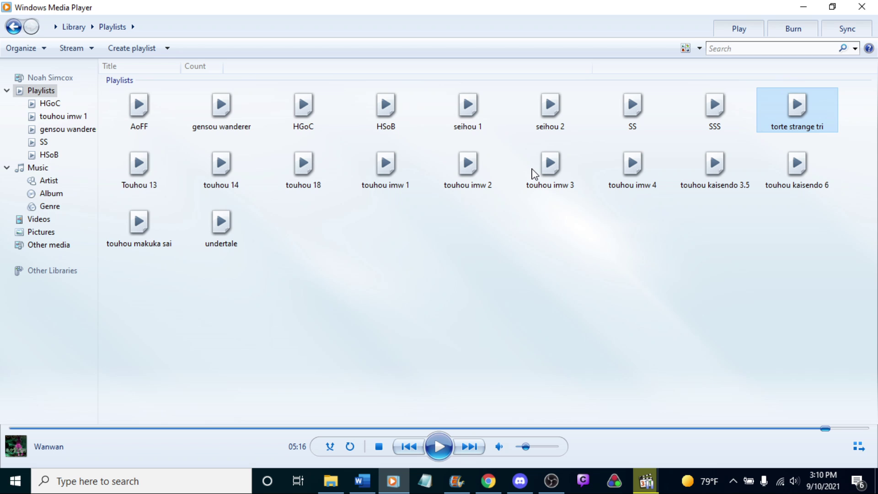
double_click(795, 91)
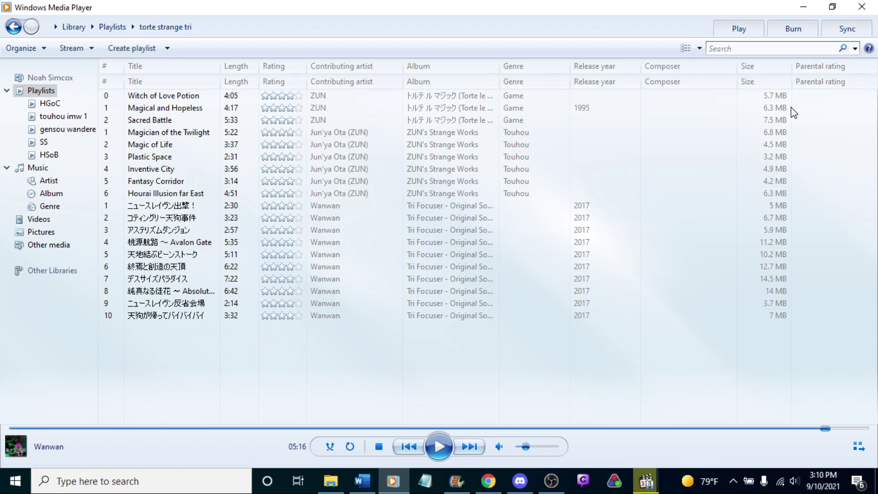
double_click(151, 107)
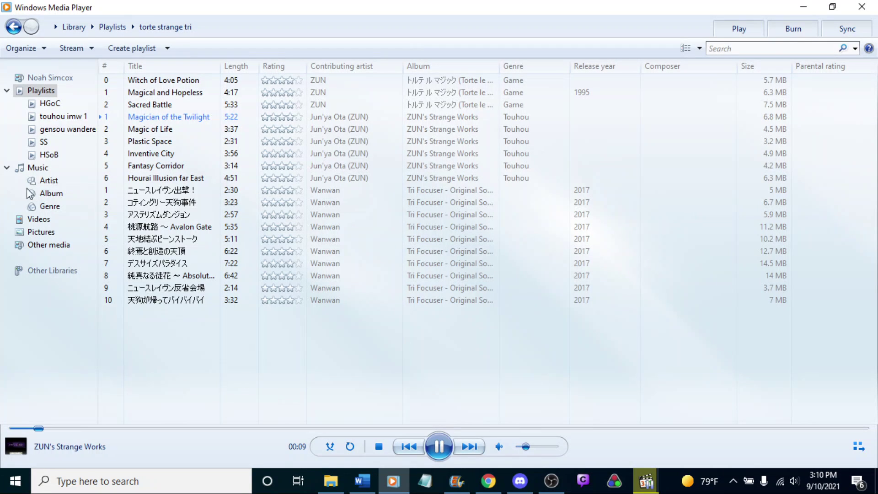
double_click(167, 130)
mouse_move(168, 132)
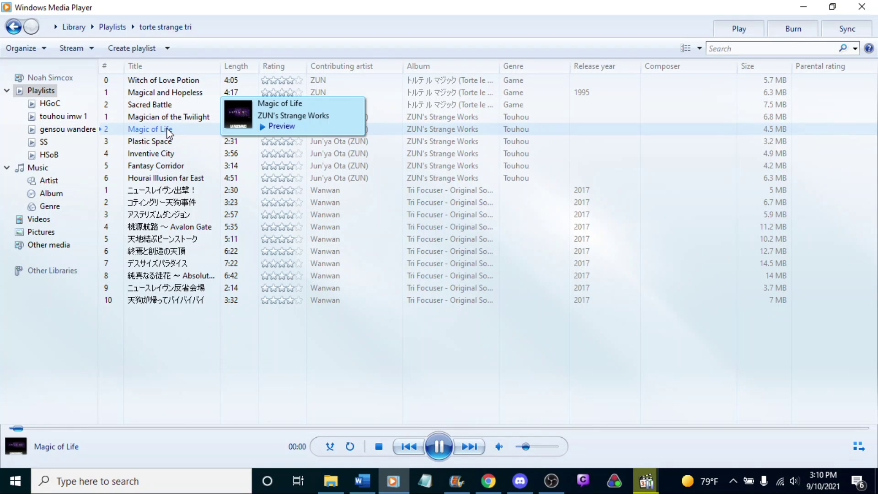
double_click(161, 141)
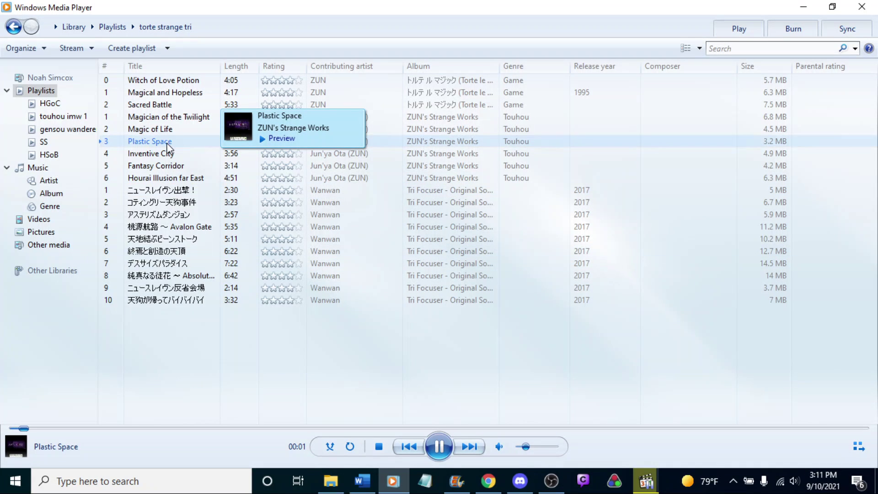
double_click(165, 151)
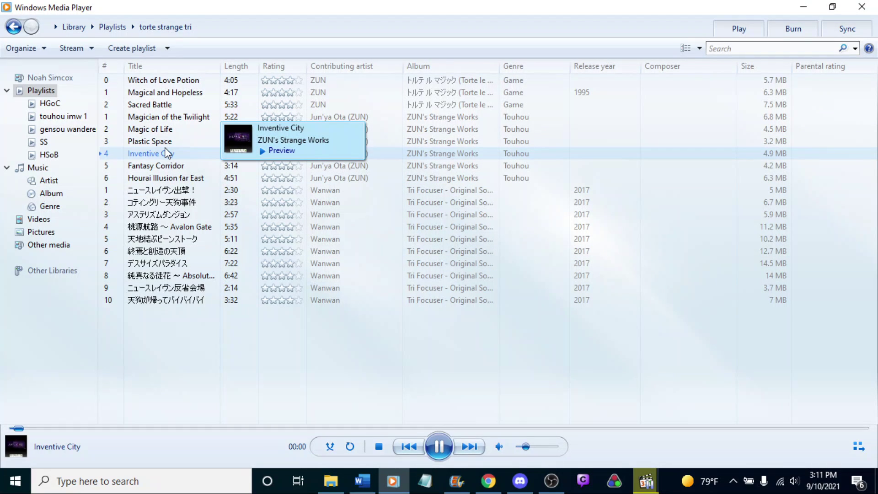
left_click(166, 169)
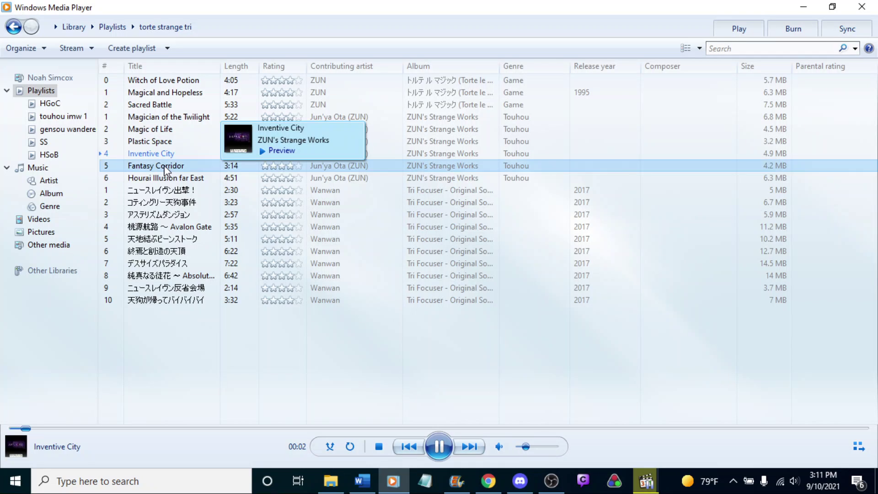
double_click(166, 169)
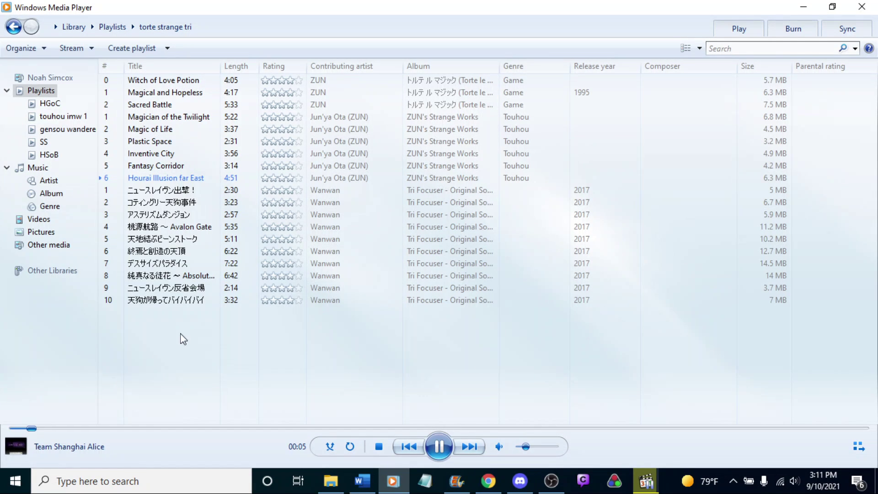
Sample tracks 1 to 5 of the Tri Focuser soundtrack in order, and pause playback on track 5.
left_click(170, 189)
double_click(171, 189)
double_click(168, 202)
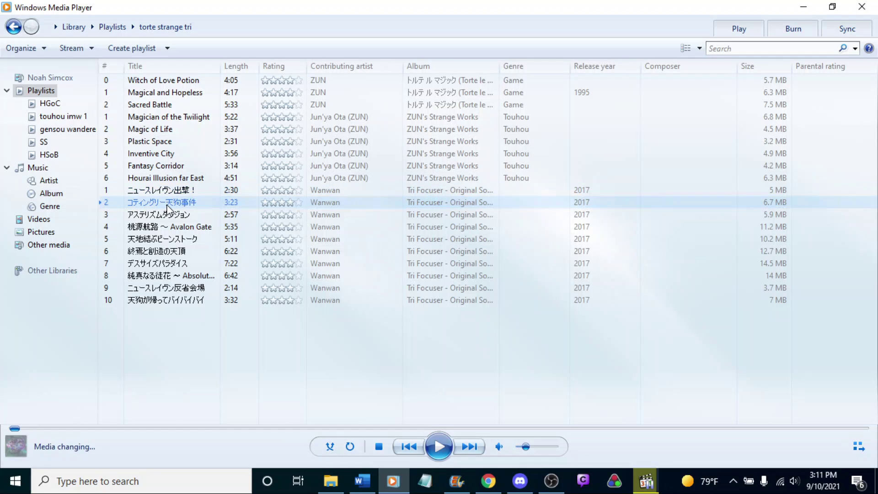
double_click(168, 216)
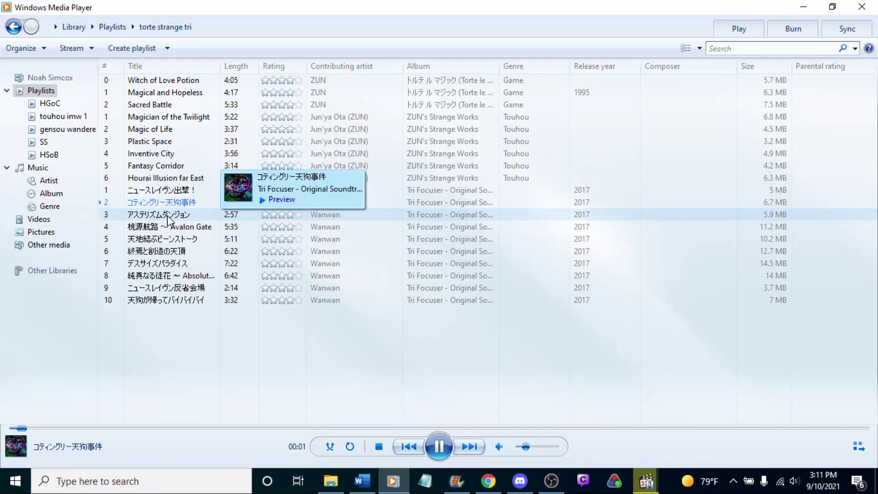
double_click(167, 227)
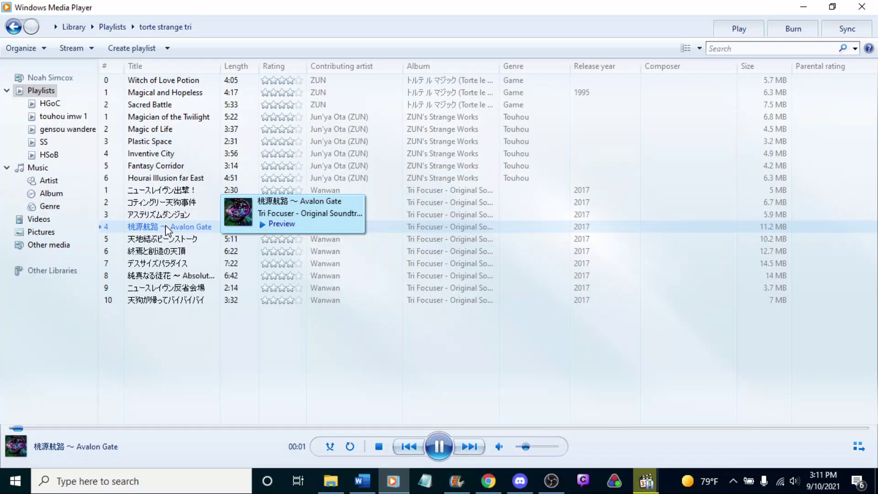
left_click(169, 235)
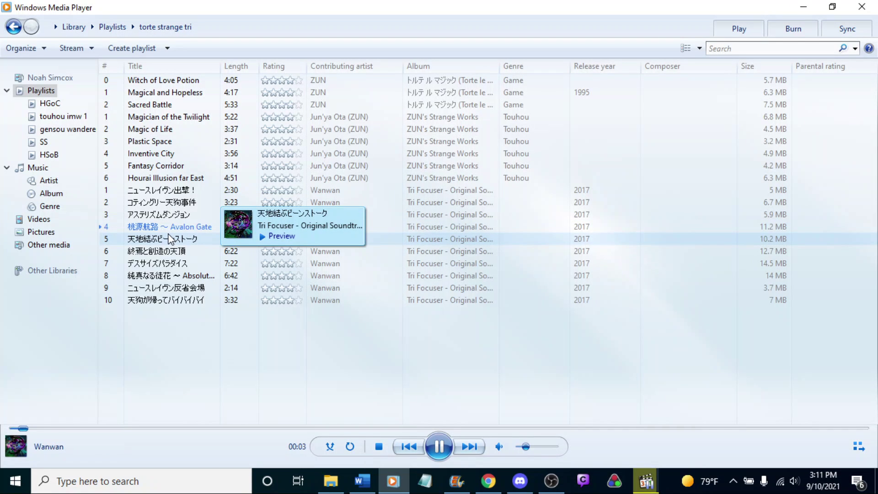
double_click(168, 239)
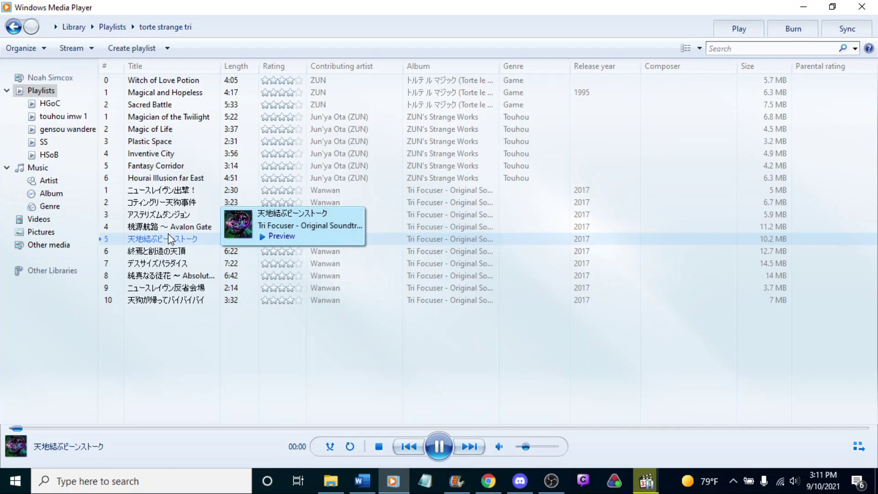
left_click(439, 447)
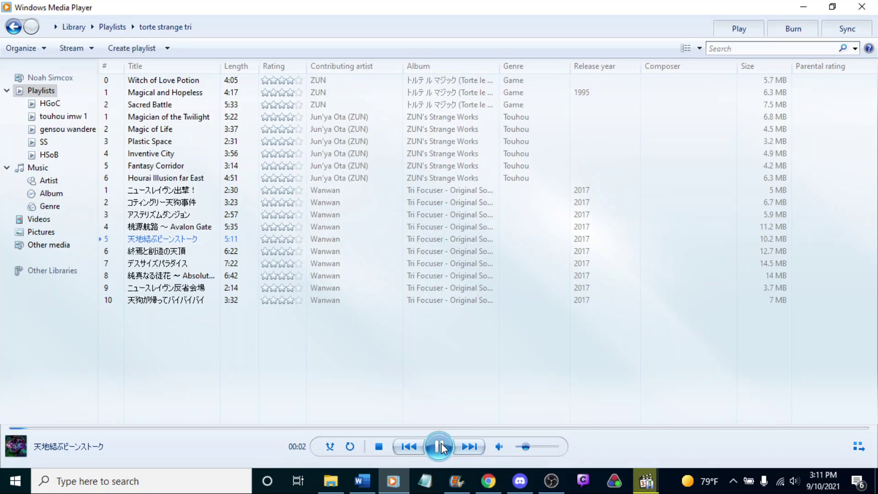
Open the "seihou 1" playlist and sample tracks 3 to 10 in order, from Primrose Shiver to Illusionary Girl from Canaveral.
left_click(39, 94)
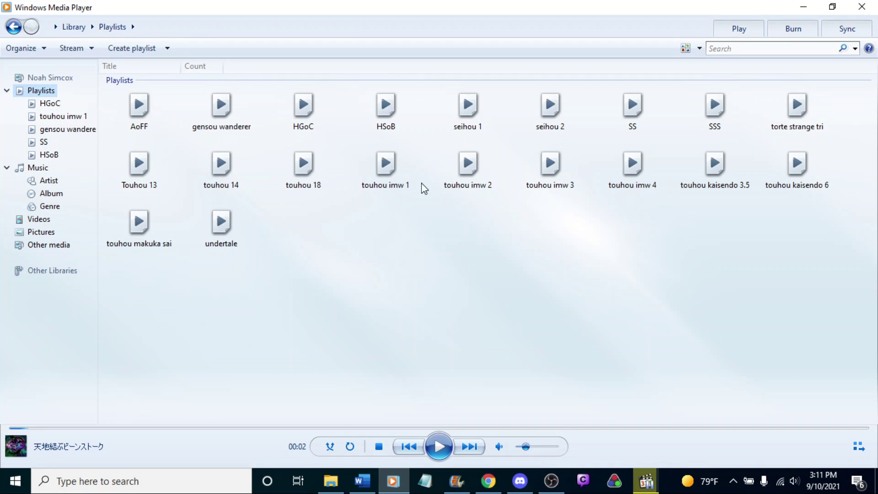
double_click(484, 124)
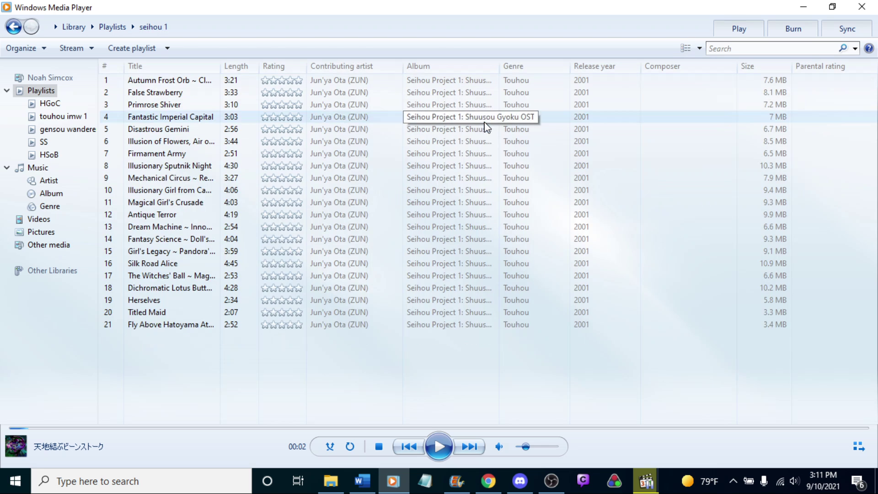
double_click(167, 107)
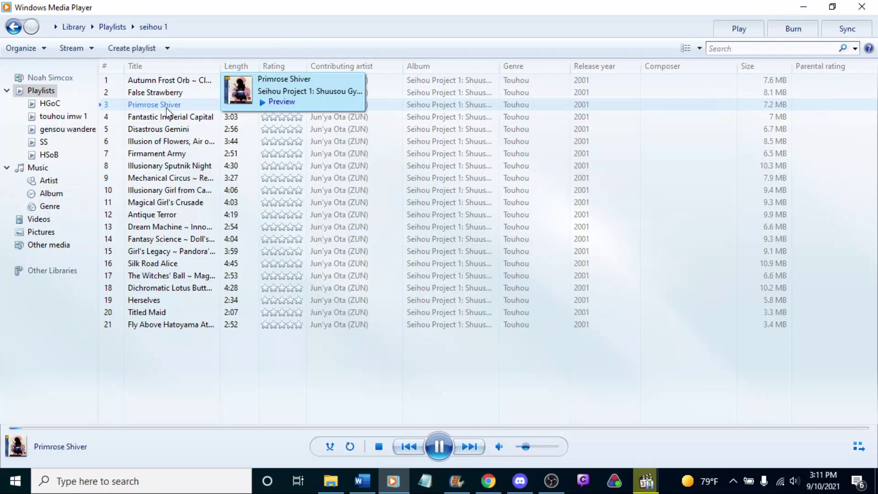
double_click(164, 118)
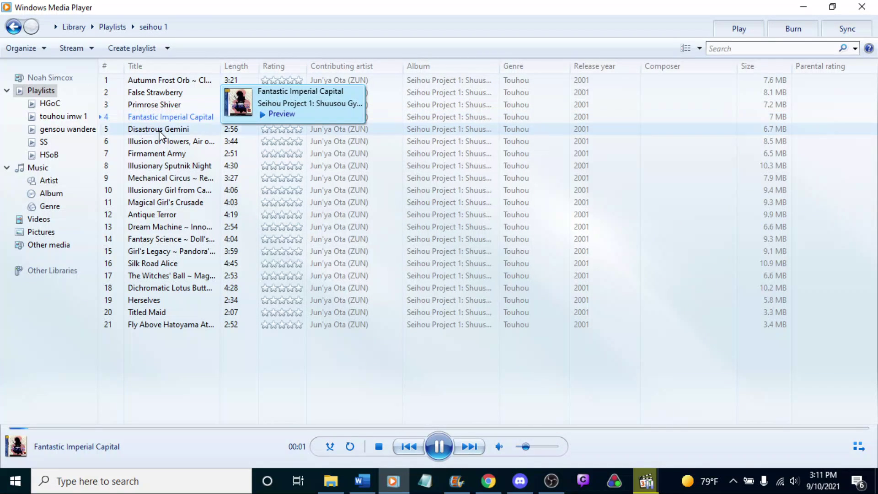
double_click(159, 131)
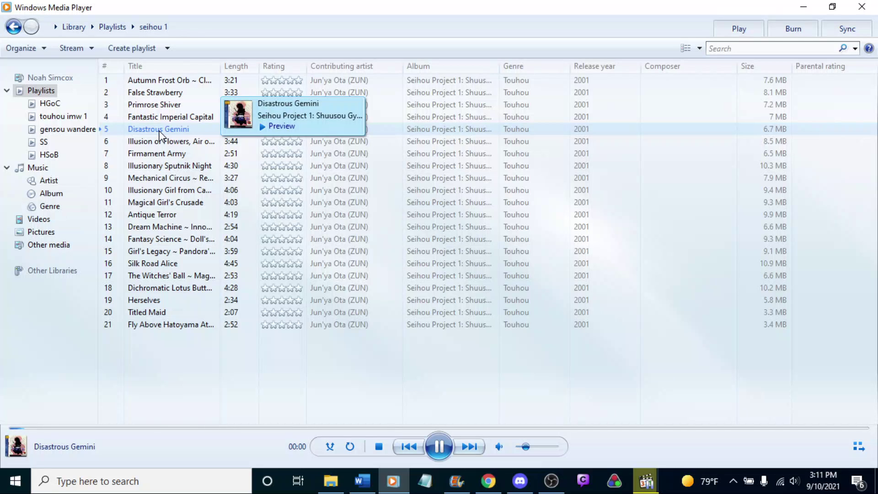
double_click(159, 142)
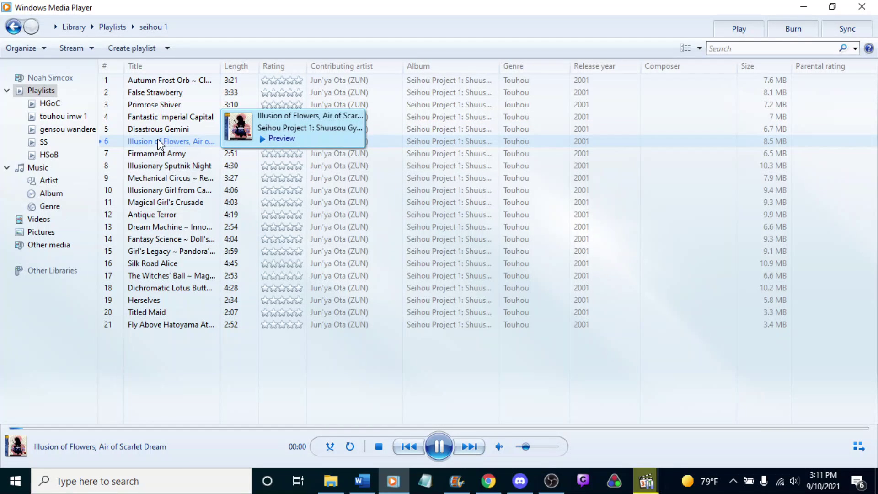
double_click(160, 154)
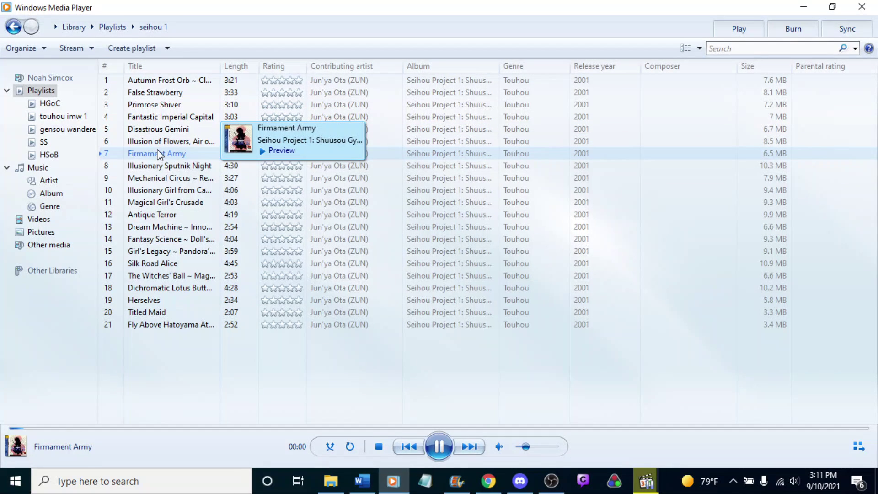
double_click(156, 169)
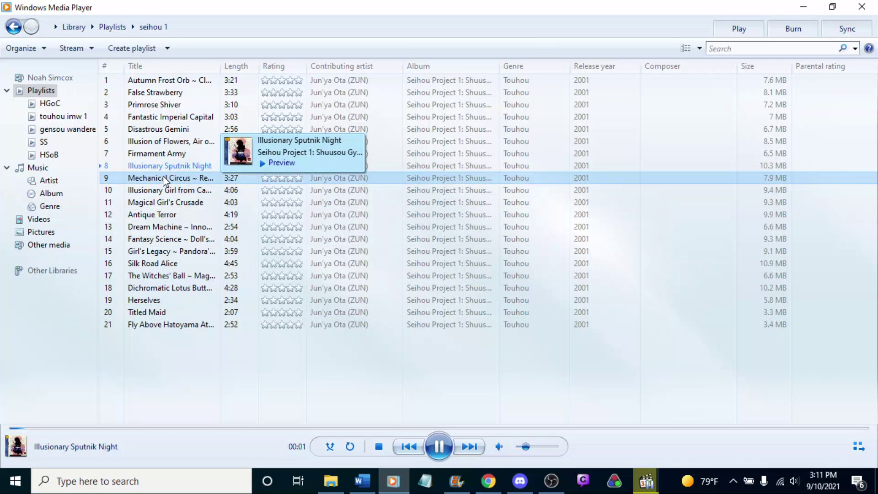
double_click(164, 180)
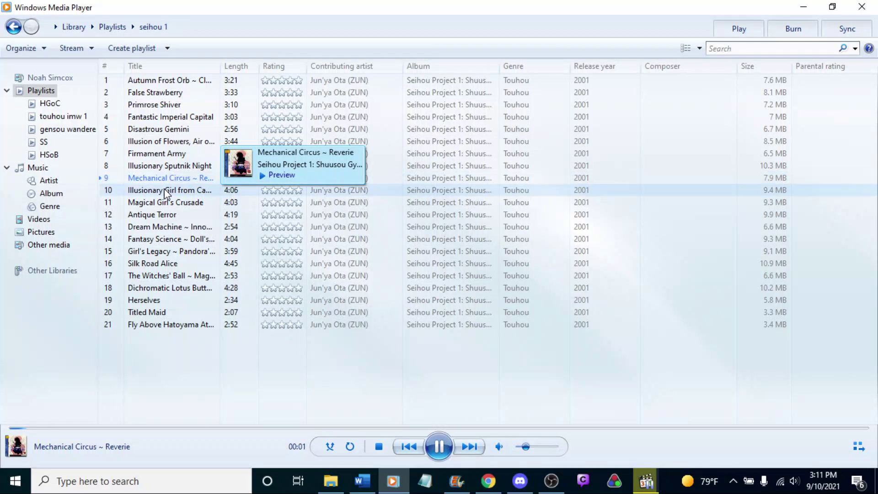
double_click(165, 191)
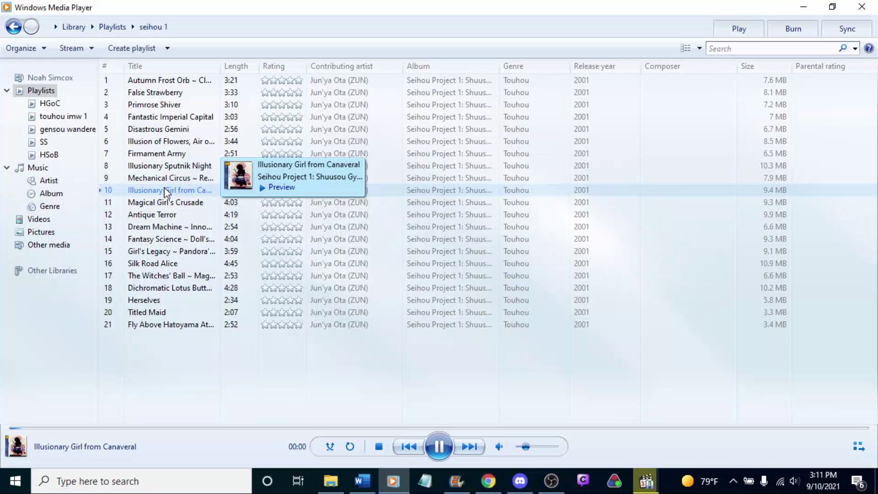
Compare Magical Girl's Crusade with Antique Terror by playing the two tracks alternately.
double_click(168, 202)
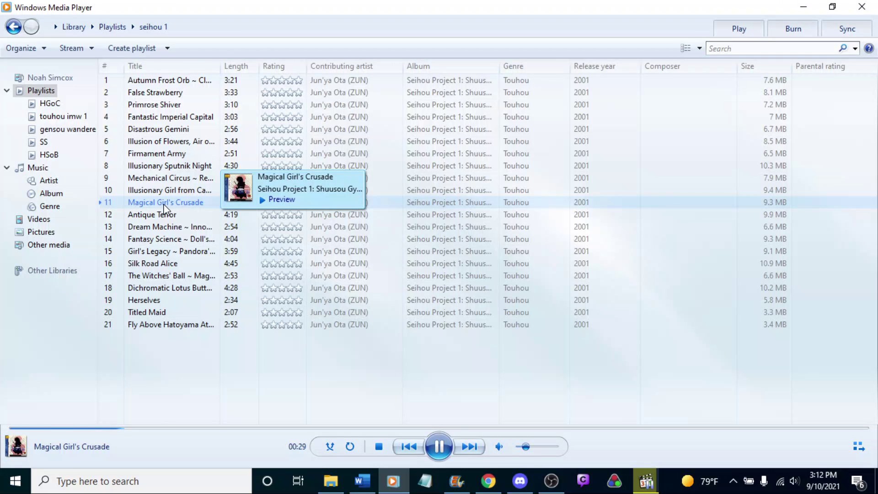
double_click(161, 215)
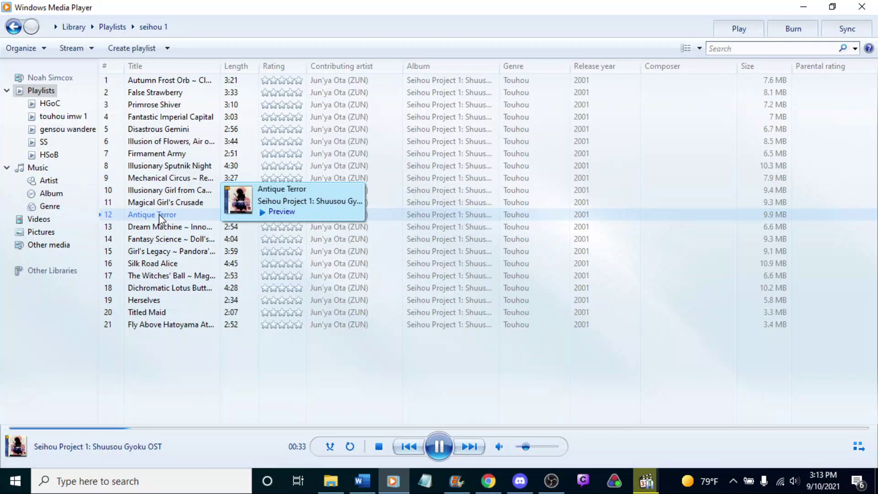
double_click(164, 205)
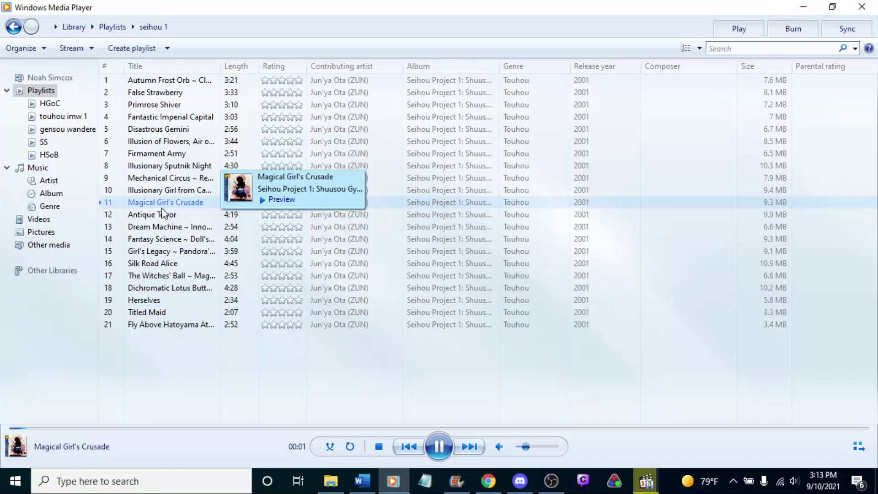
double_click(163, 212)
double_click(160, 206)
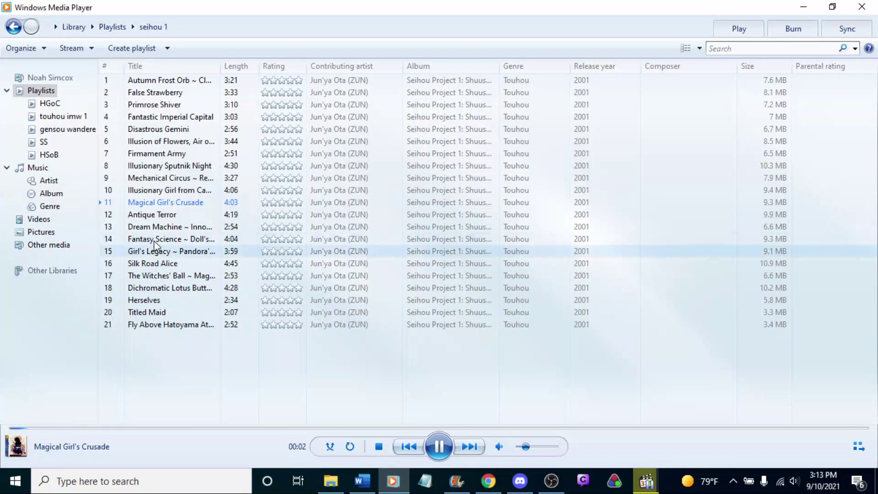
Sample tracks 12 to 15, go back to Antique Terror, and pause playback.
double_click(166, 215)
double_click(166, 229)
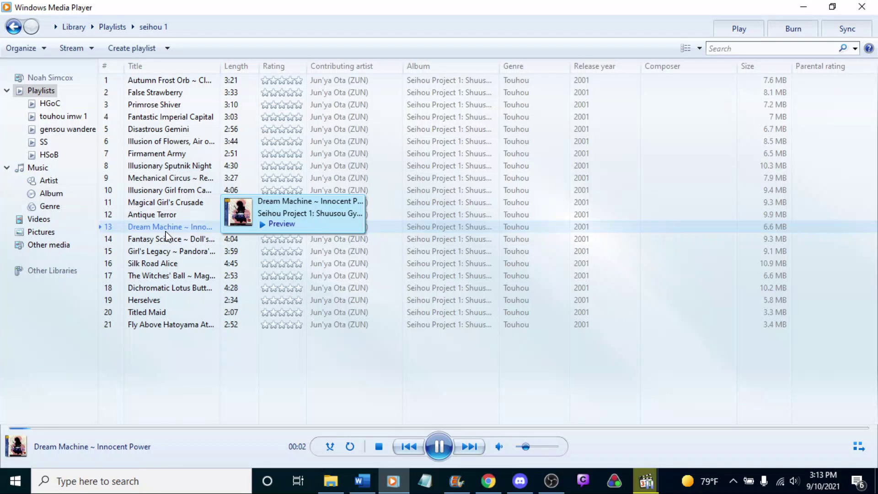
double_click(167, 238)
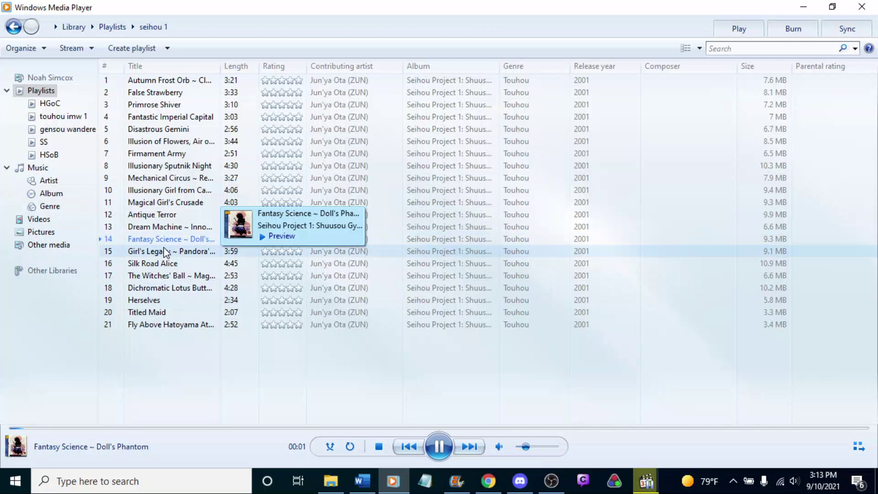
double_click(165, 251)
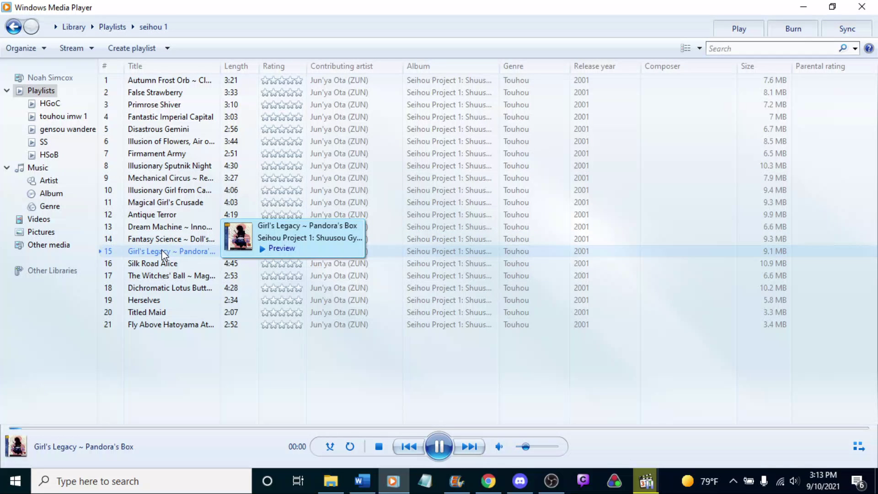
double_click(170, 215)
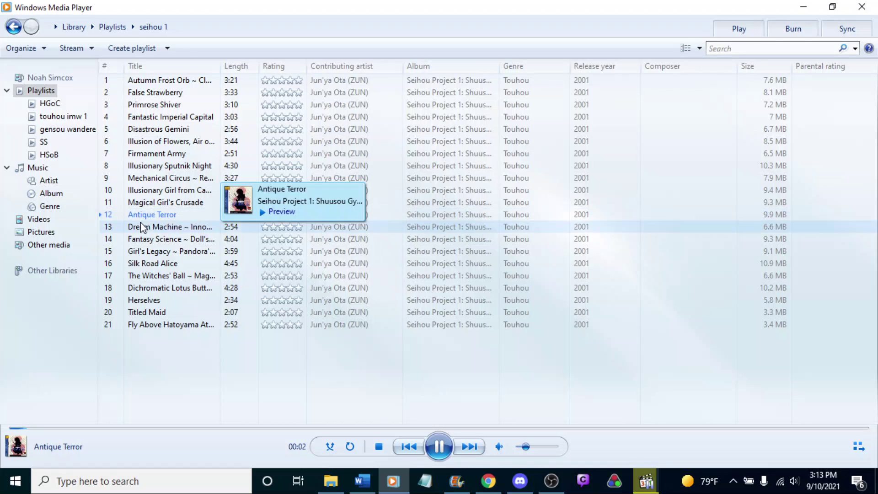
left_click(438, 446)
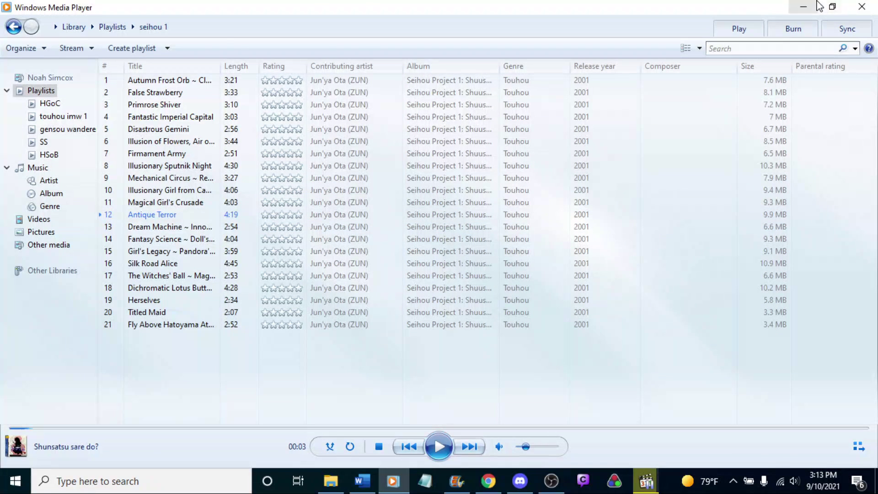
Switch back to Movie Maker and raise the day 7 v1.mp4 clip's video volume to the maximum.
left_click(832, 7)
left_click(660, 68)
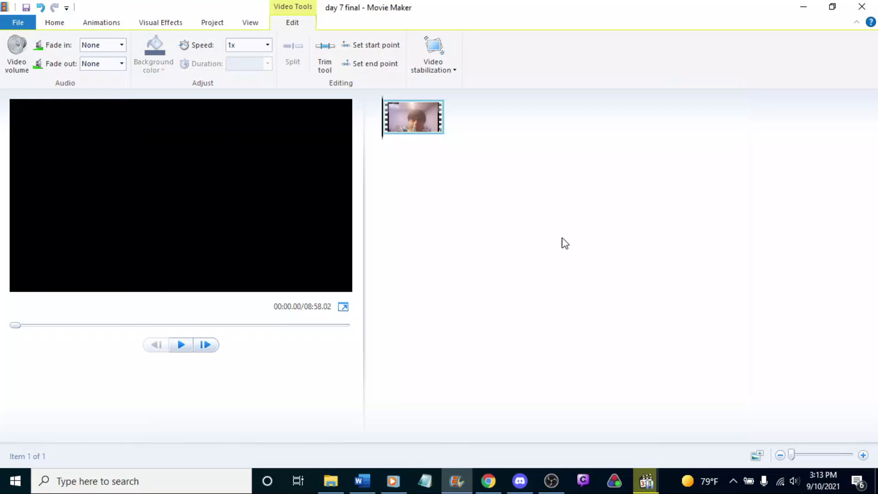
left_click_drag(793, 458, 859, 456)
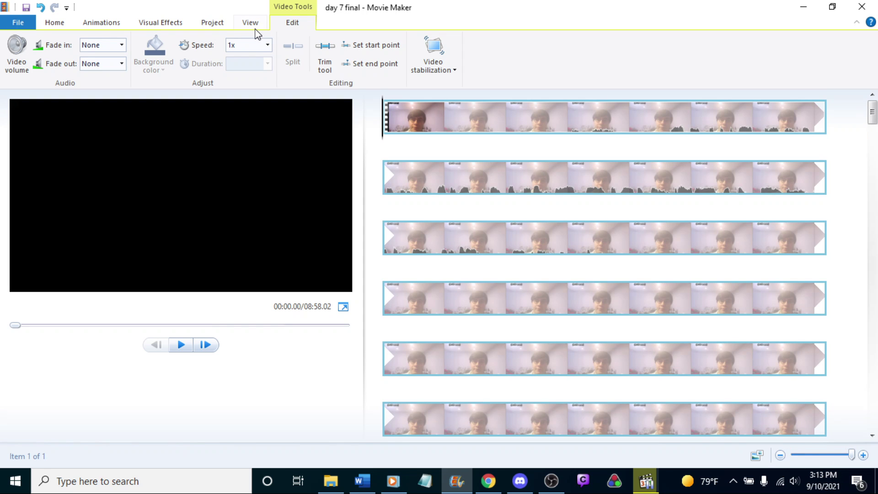
left_click(16, 53)
left_click_drag(45, 89, 67, 88)
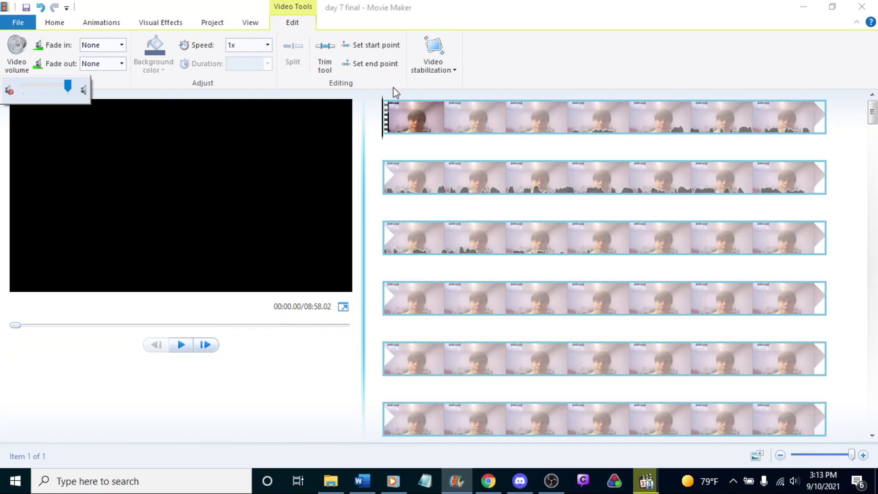
left_click(619, 63)
left_click(17, 53)
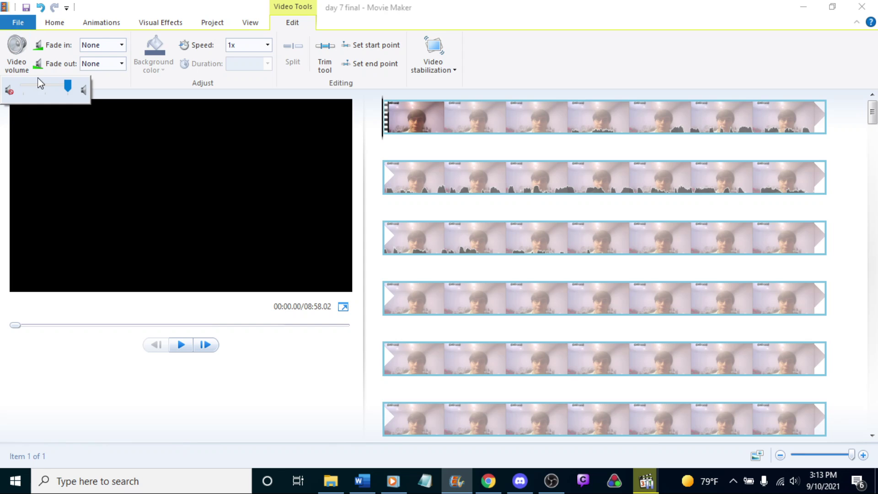
left_click(600, 57)
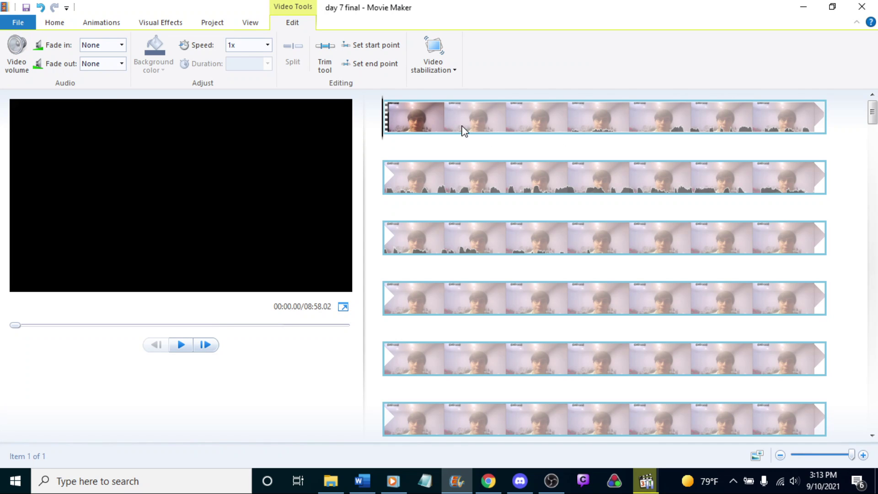
Preview the opening seconds of the clip, set the system volume to 50, and recheck the clip's video volume setting.
key("space")
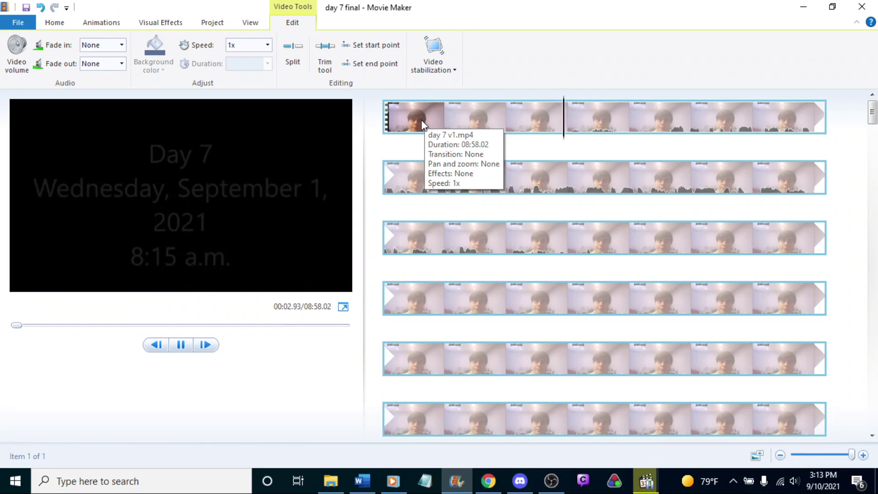
key("space")
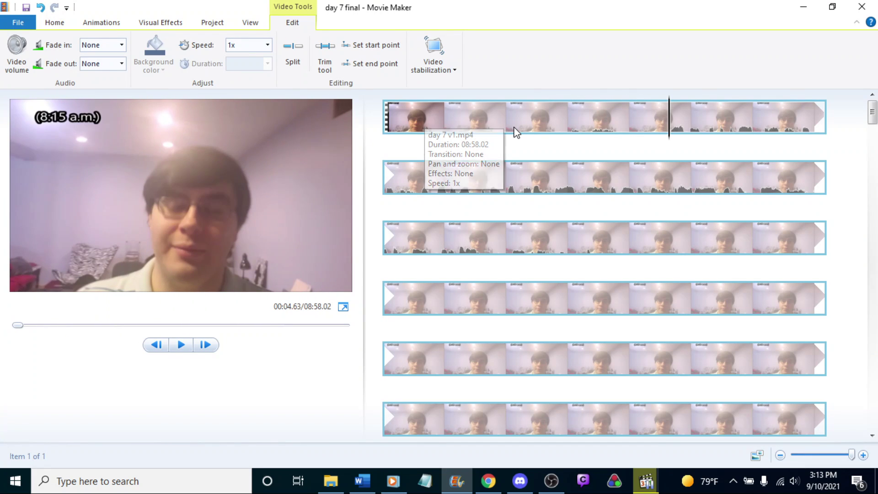
key("XF86AudioLowerVolume")
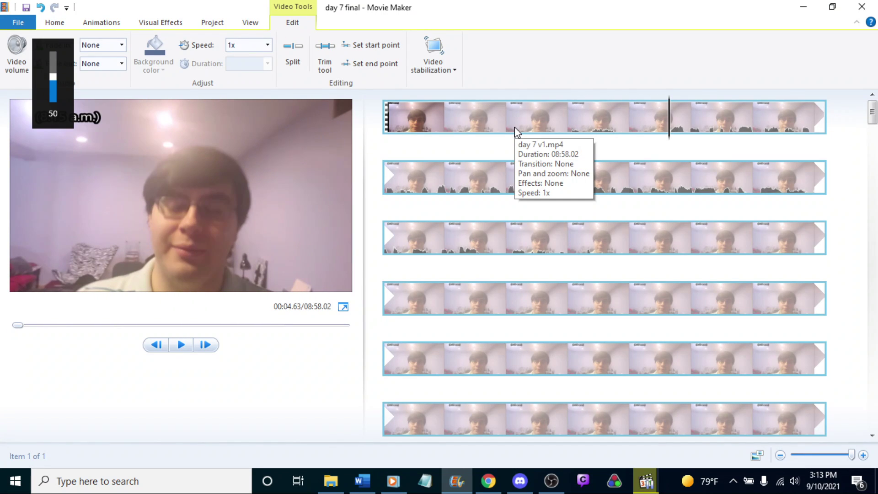
left_click(542, 119)
key("space")
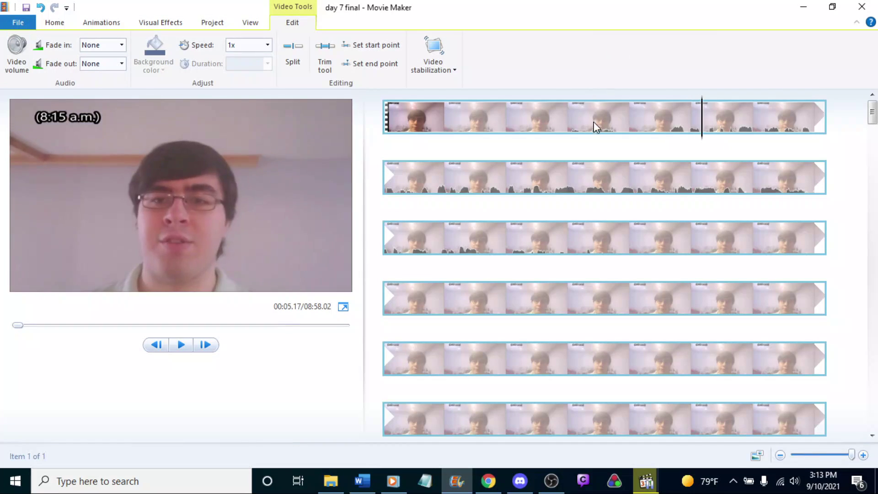
left_click(570, 120)
left_click(17, 54)
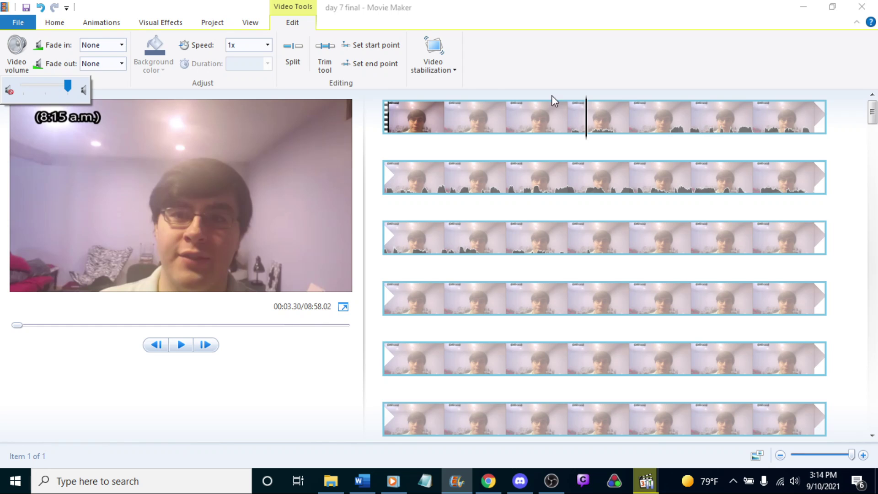
In File Explorer, open the Day 7 folder inside "vlogs", briefly play 20210901_081316.mp4, and pause it.
left_click(328, 484)
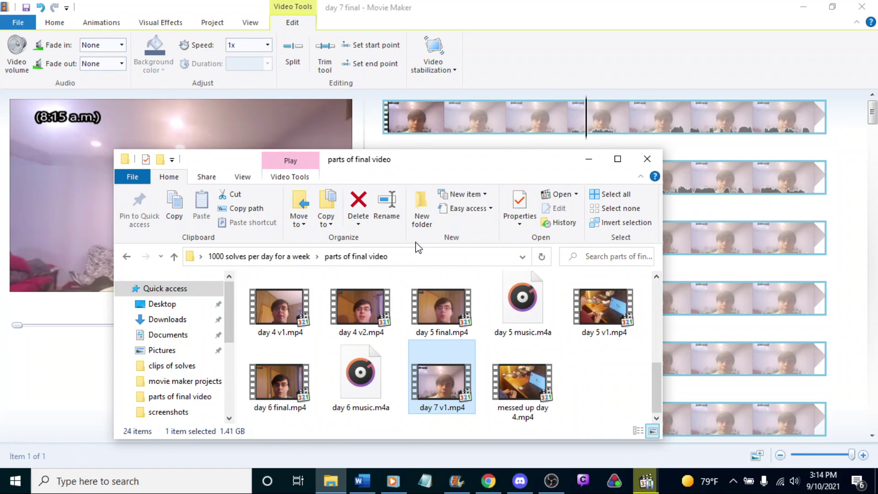
left_click(264, 257)
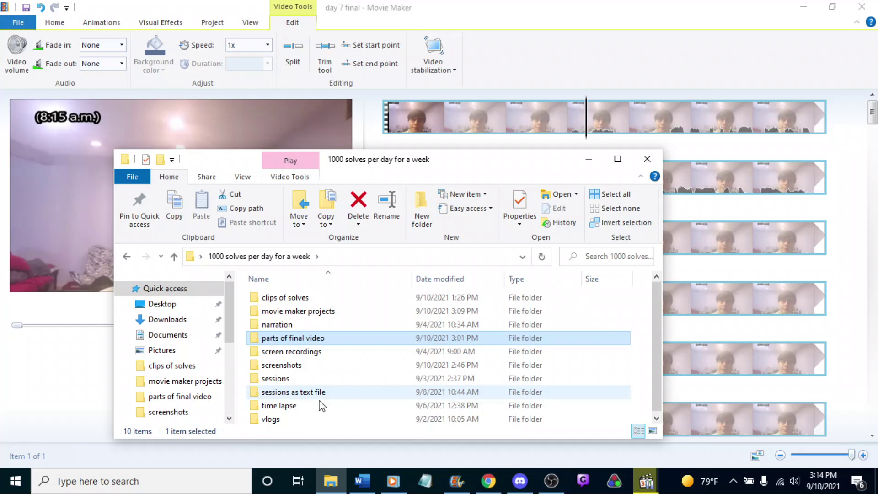
left_click(277, 417)
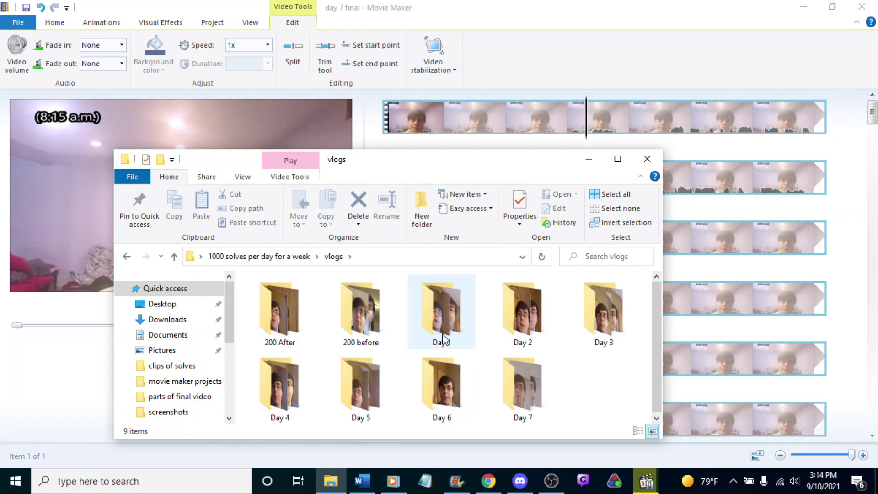
double_click(544, 404)
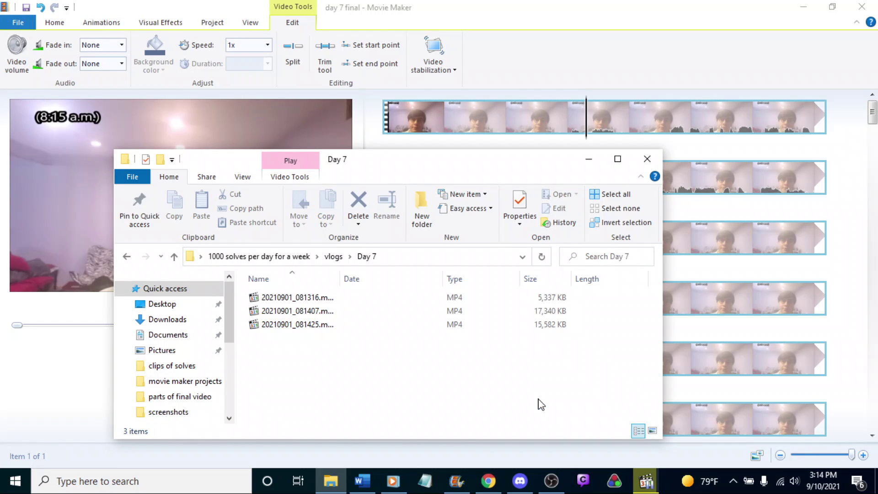
left_click(270, 304)
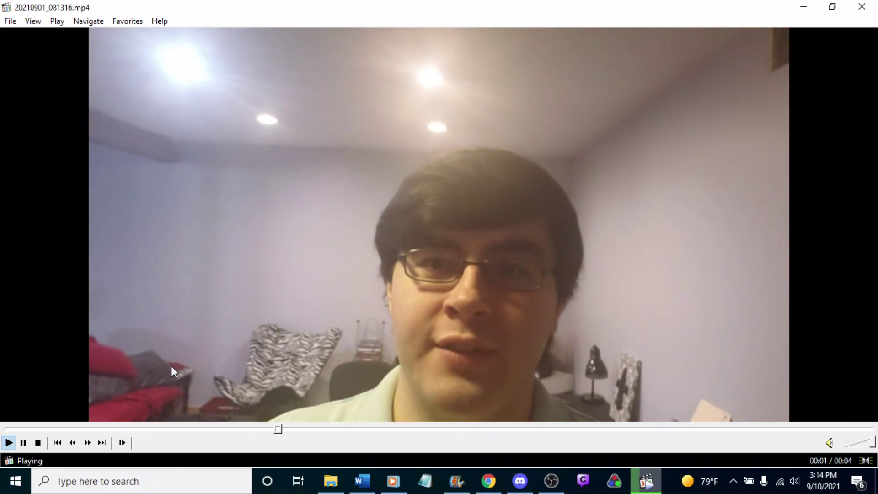
key("space")
scroll(184, 353, "down", 3)
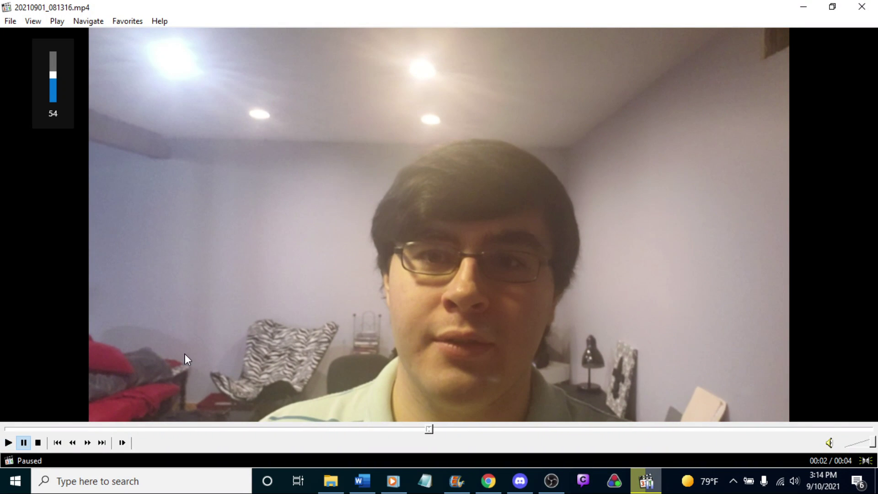
Raise the system volume to 100, replay 20210901_081316.mp4 from its start, close it and return to Movie Maker.
scroll(171, 352, "up", 7)
left_click(6, 428)
left_click(9, 442)
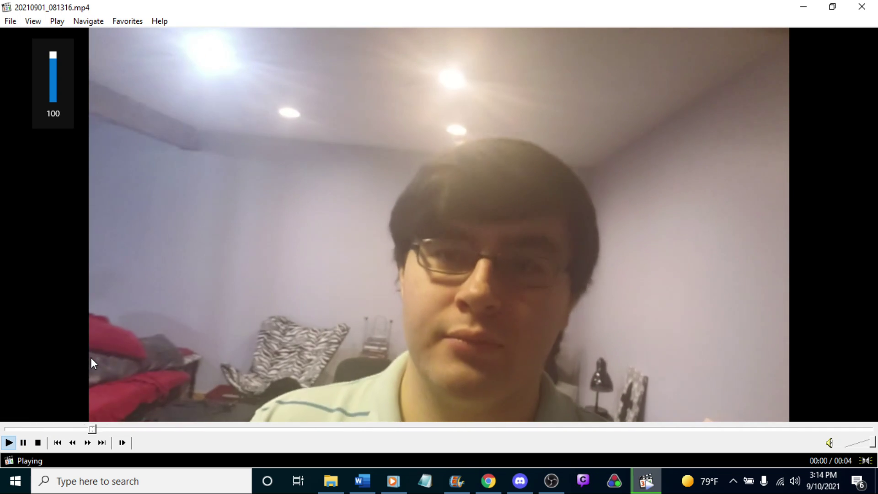
key("space")
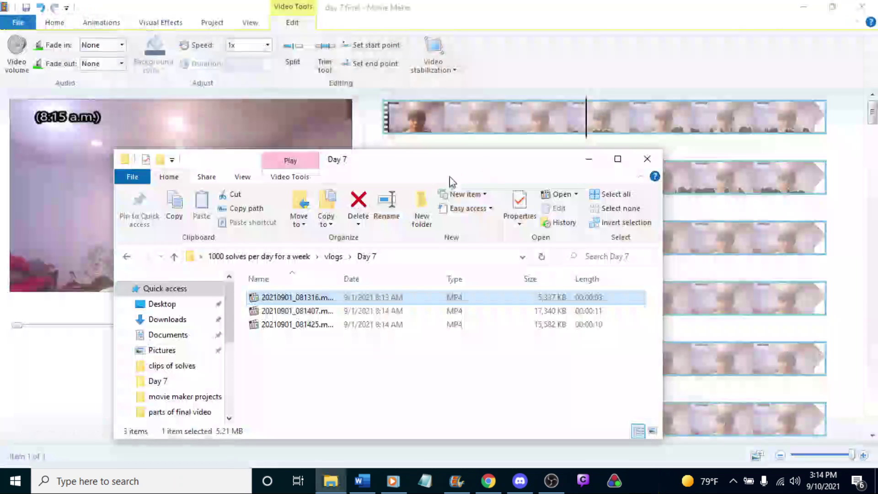
left_click(862, 7)
left_click(476, 7)
Preview the opening title and first vlog seconds at a system volume of 98 to 100, and return to the project start.
key("XF86AudioRaiseVolume")
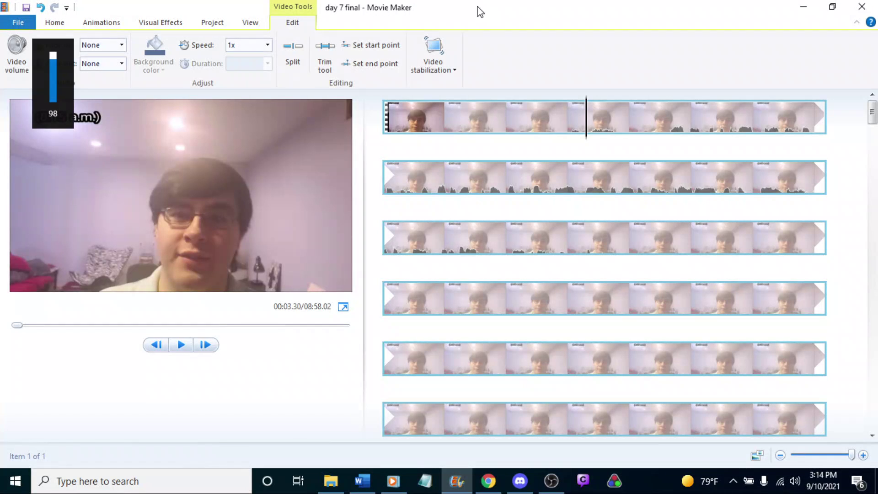
left_click(472, 129)
left_click(408, 116)
key("space")
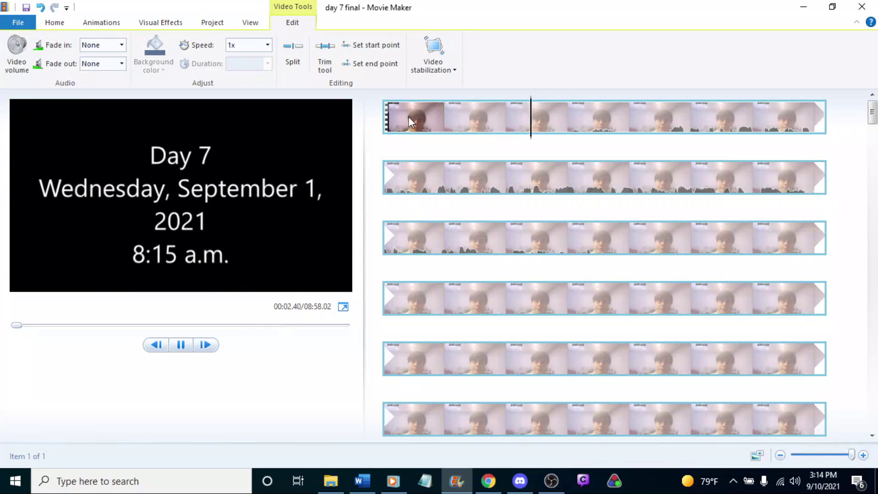
key("space")
key("XF86AudioRaiseVolume")
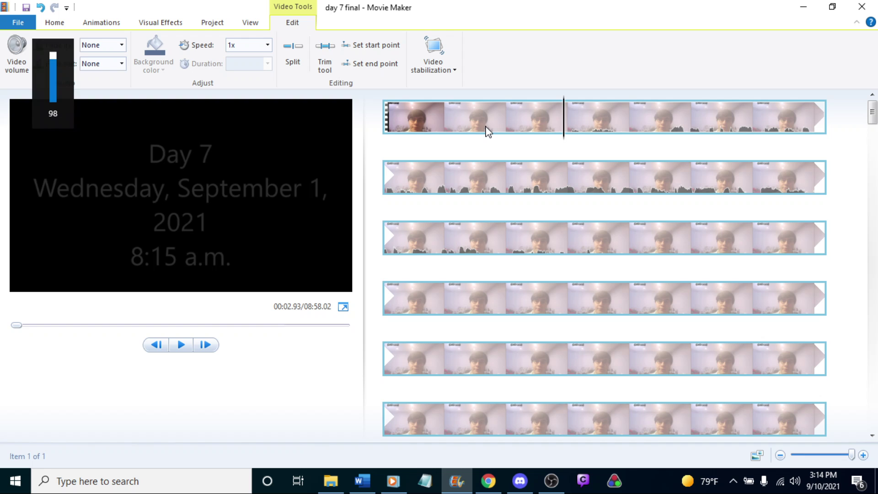
key("space")
key("space")
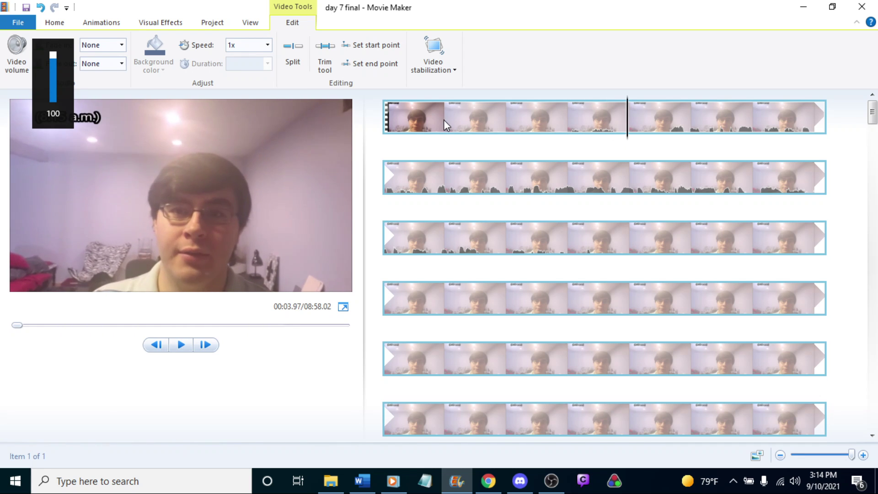
key("Home")
key("XF86AudioLowerVolume")
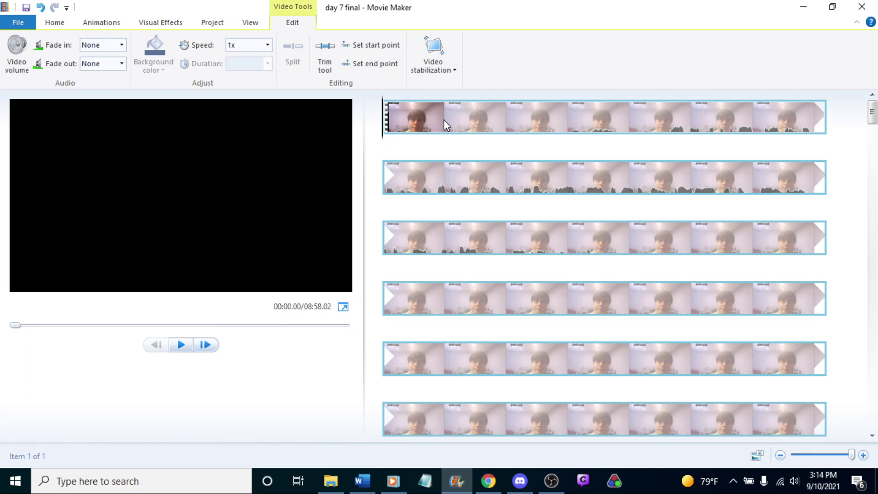
Replay the first vlog segment from about 00:03 several times to judge the clip's loudness.
key("space")
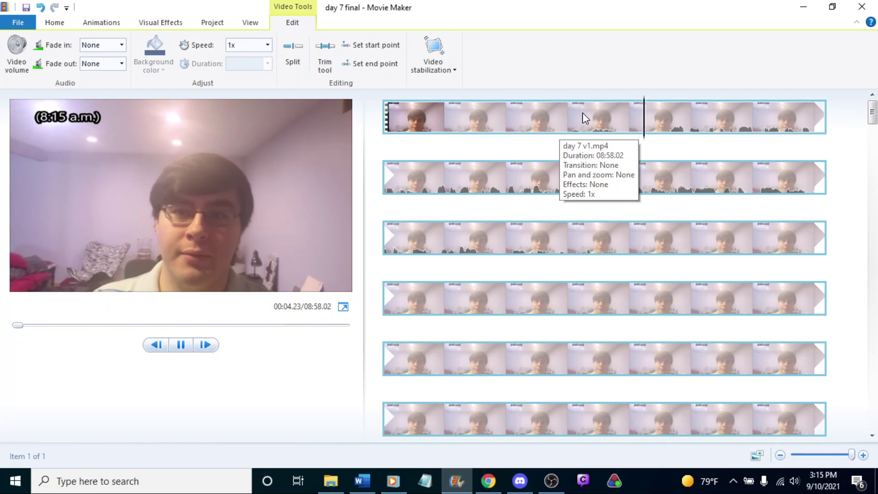
left_click(570, 114)
key("space")
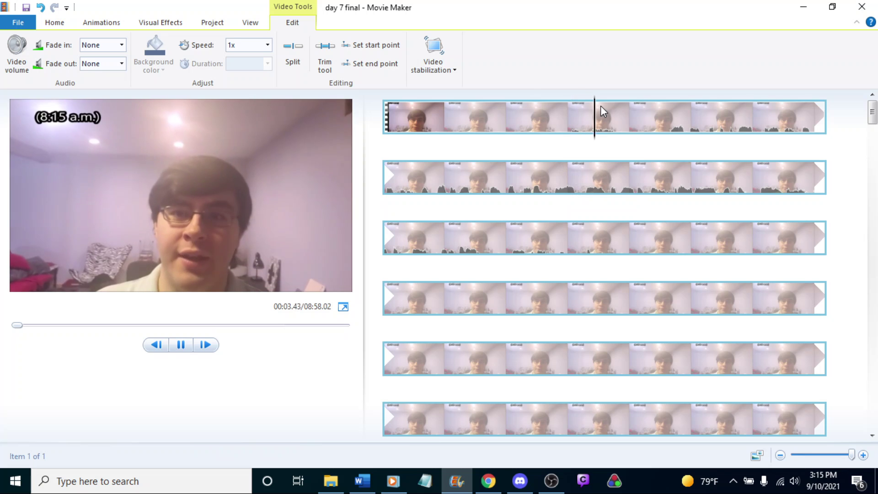
key("space")
key("space")
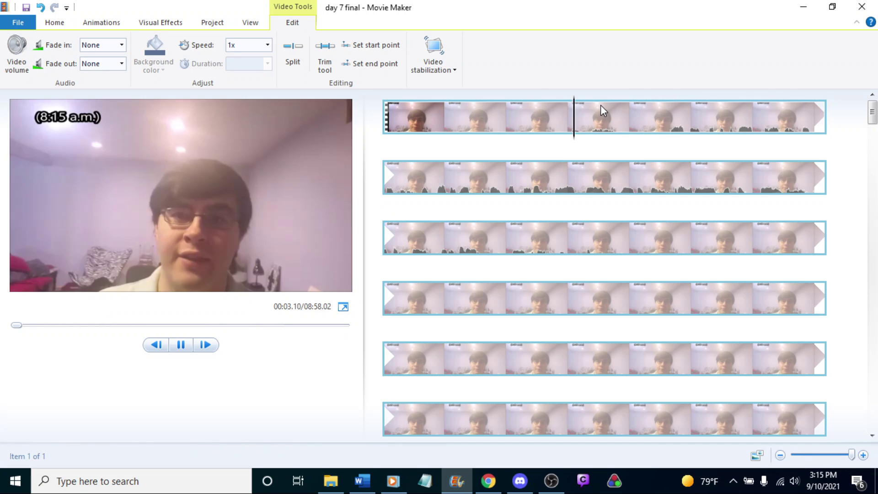
key("space")
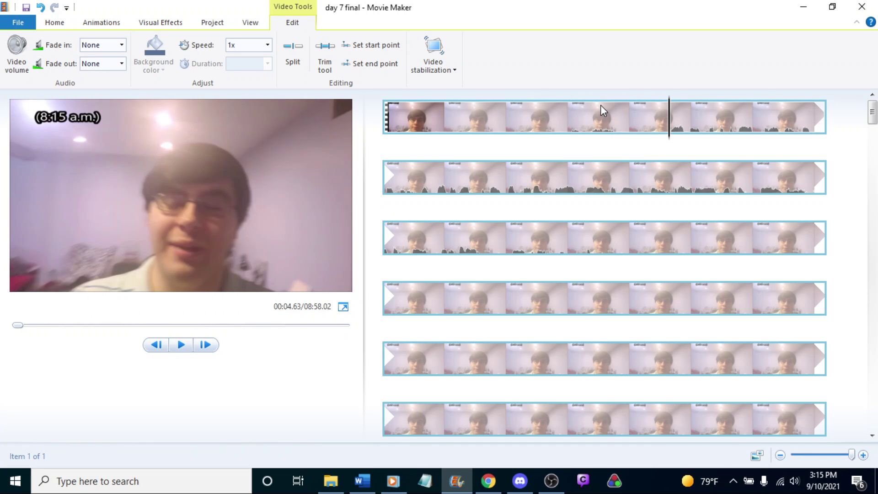
key("space")
left_click(498, 116)
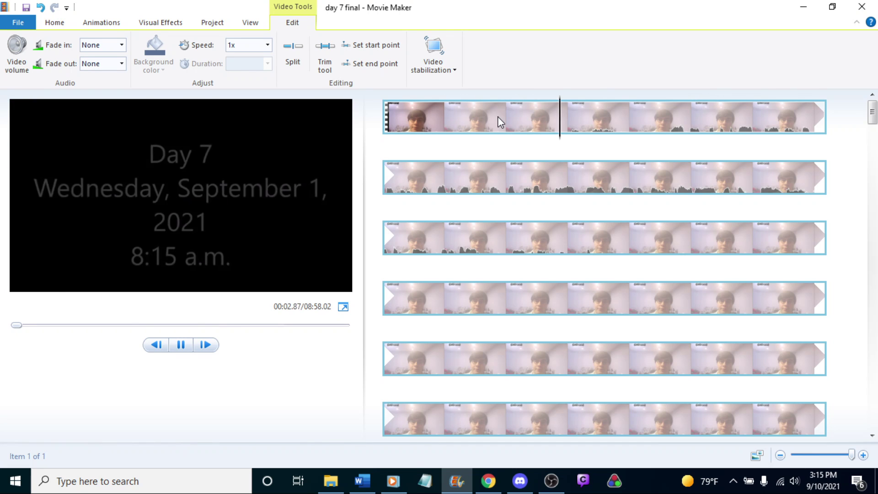
left_click(498, 116)
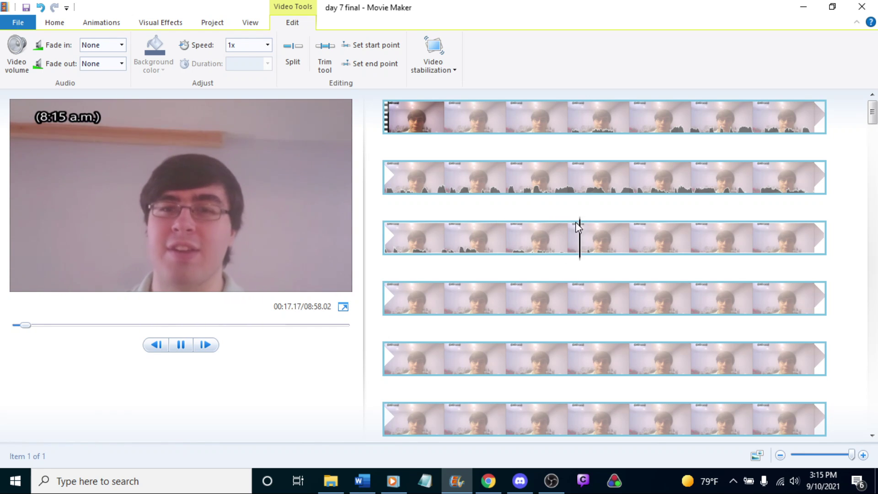
Find the end of the opening vlog and split the day 7 v1.mp4 clip at 00:17.67.
key("space")
key("j")
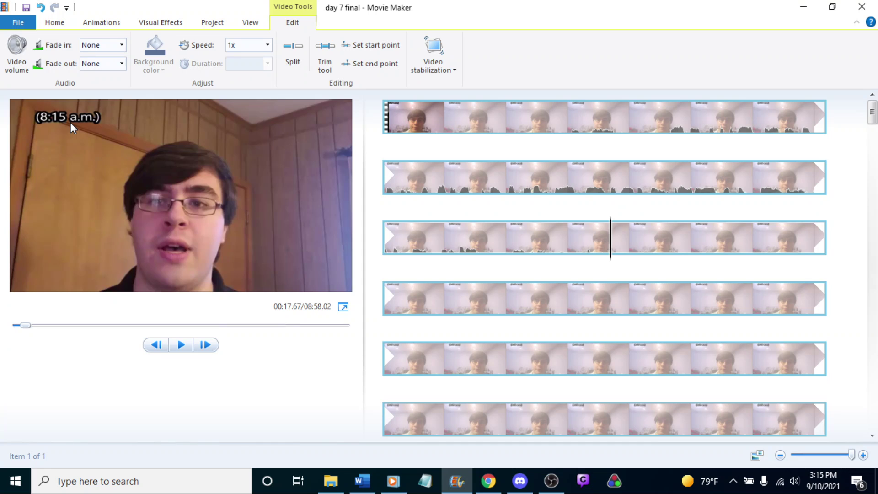
key("space")
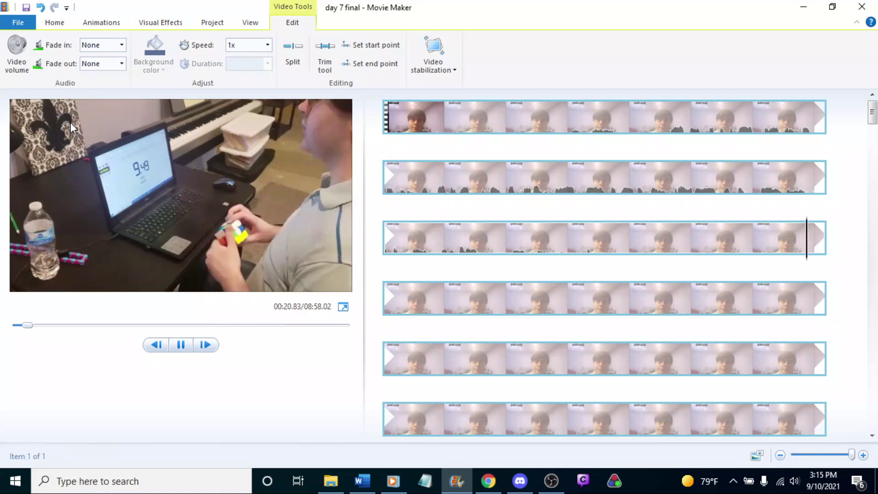
left_click(572, 249)
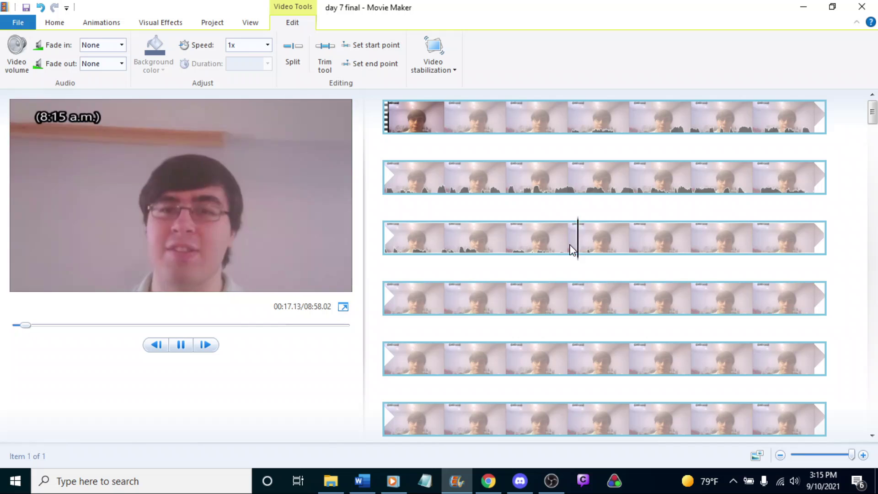
key("space")
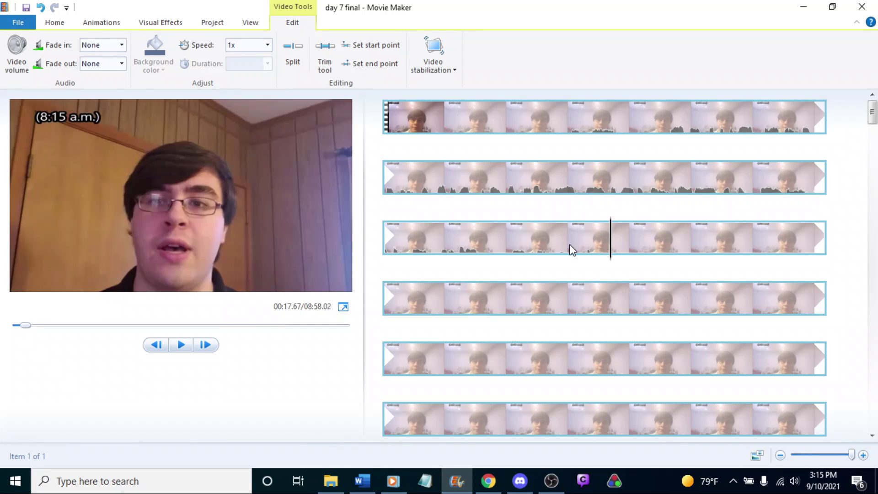
right_click(612, 243)
left_click(642, 365)
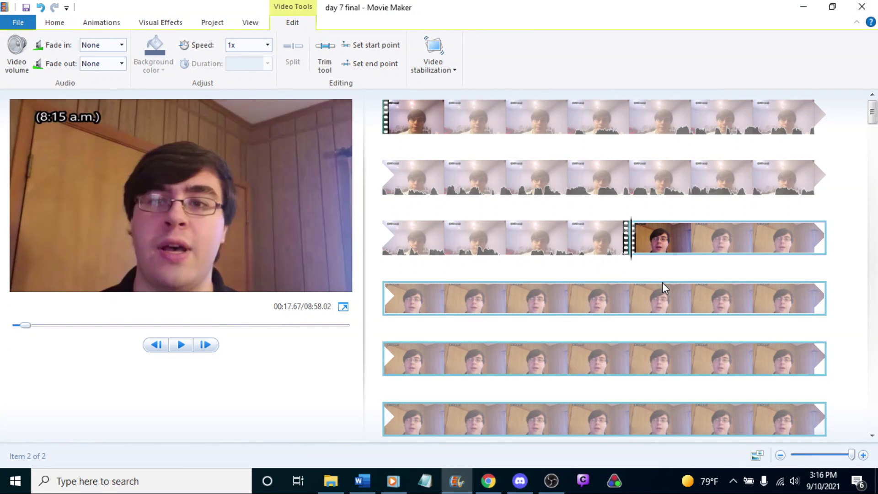
Play across the split after the opening vlog and preview the start of the second segment.
left_click(660, 242)
left_click(615, 237)
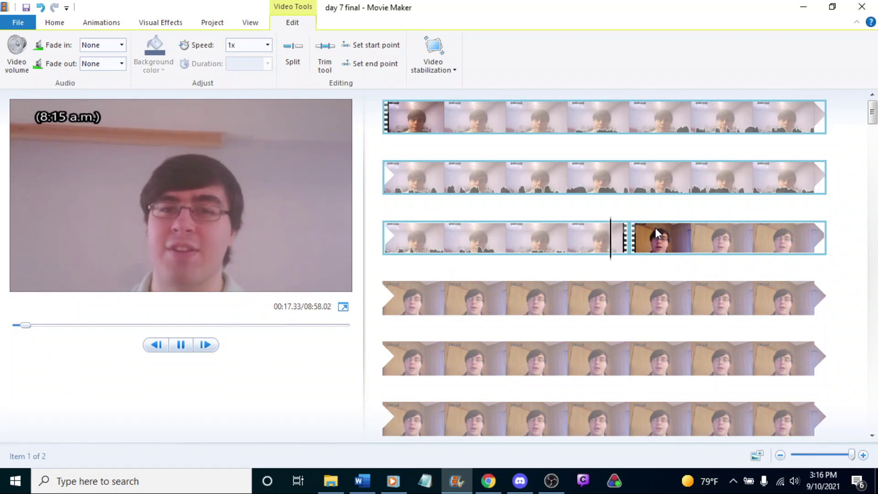
key("space")
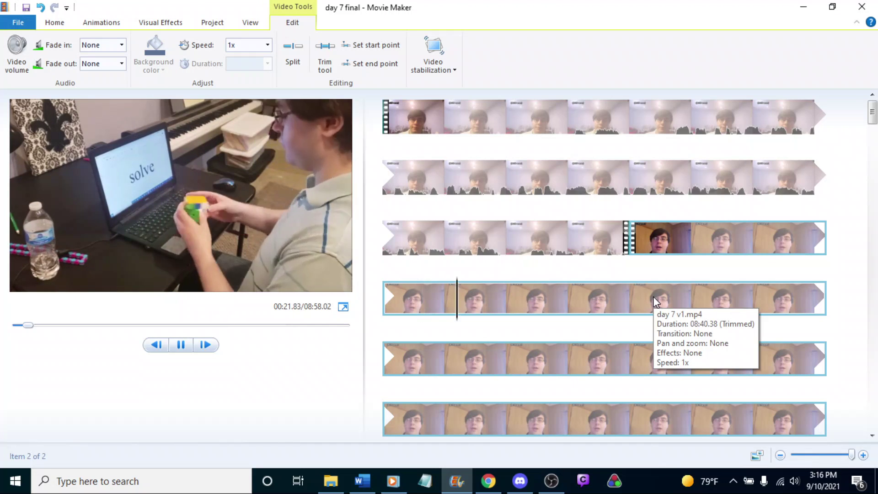
left_click(657, 237)
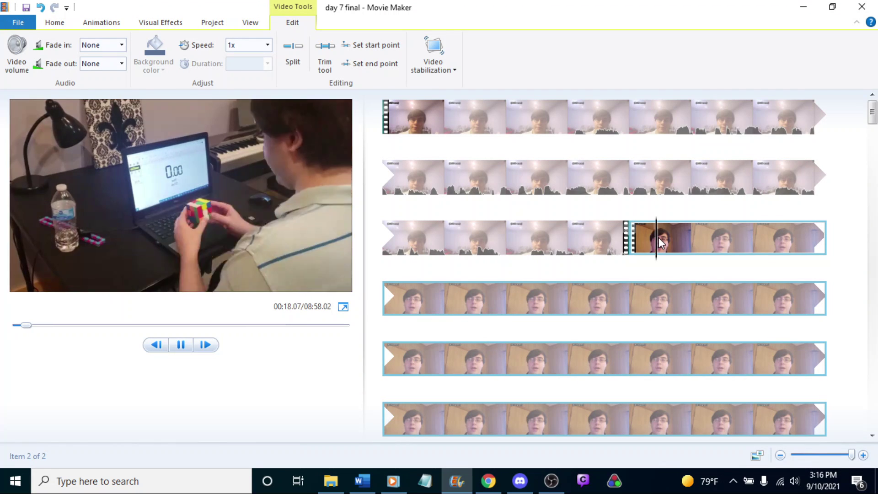
left_click(658, 237)
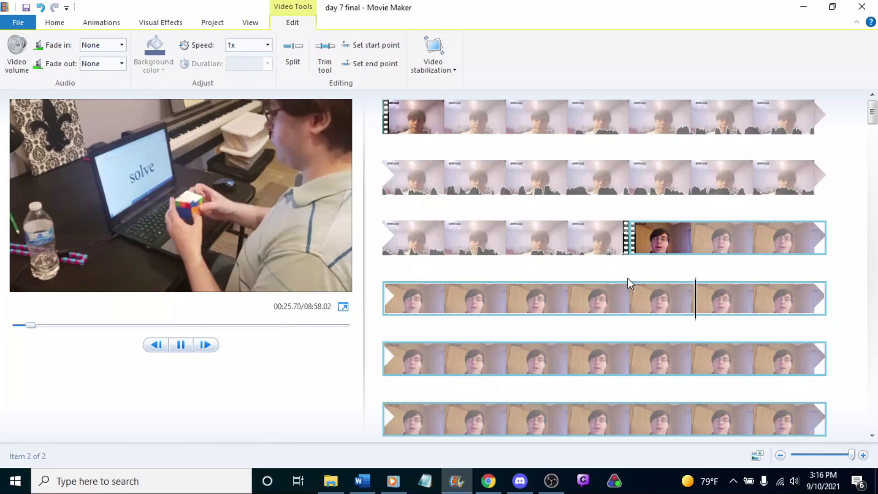
Enlarge the preview area and split the second segment at 02:36.73, where the Solve 343 footage begins.
left_click_drag(372, 298, 602, 275)
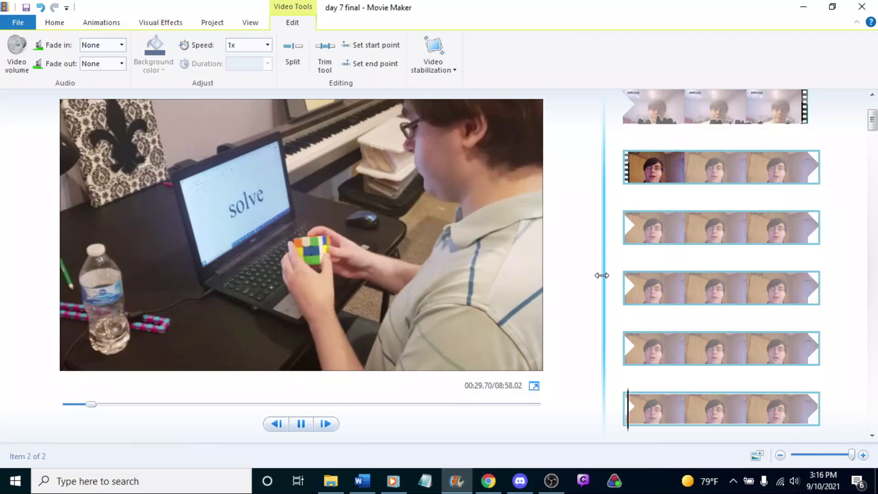
key("space")
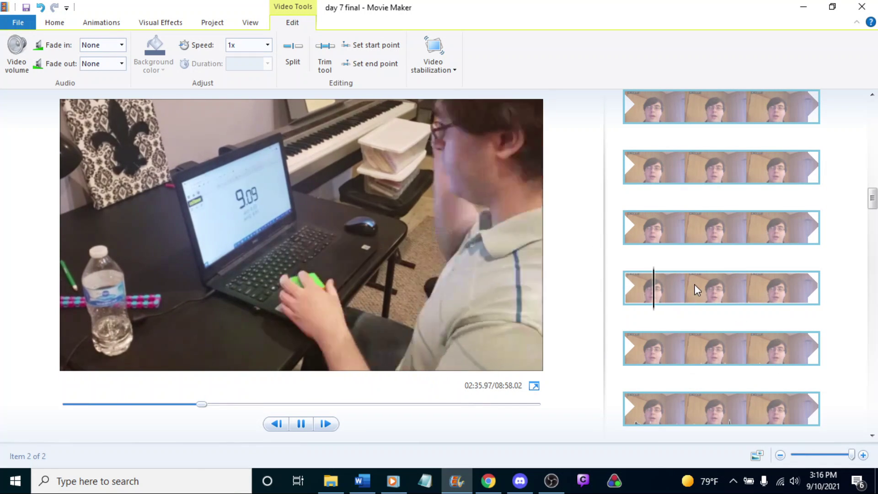
left_click(697, 288)
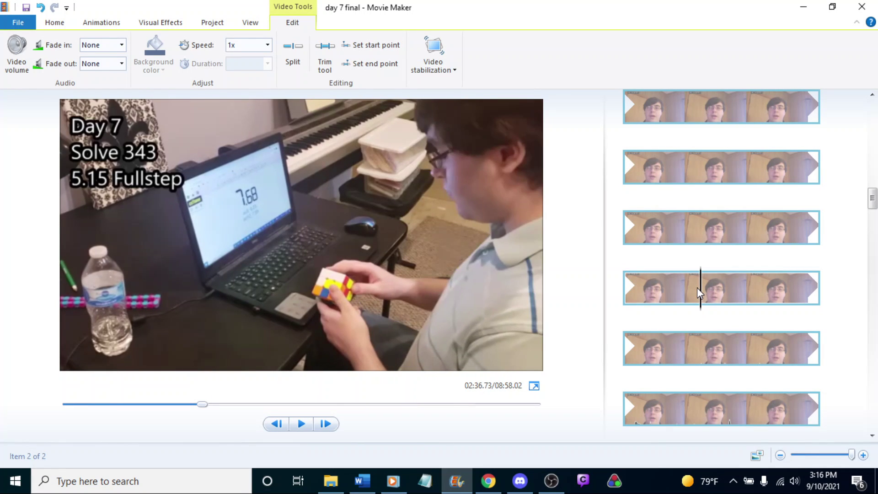
right_click(702, 291)
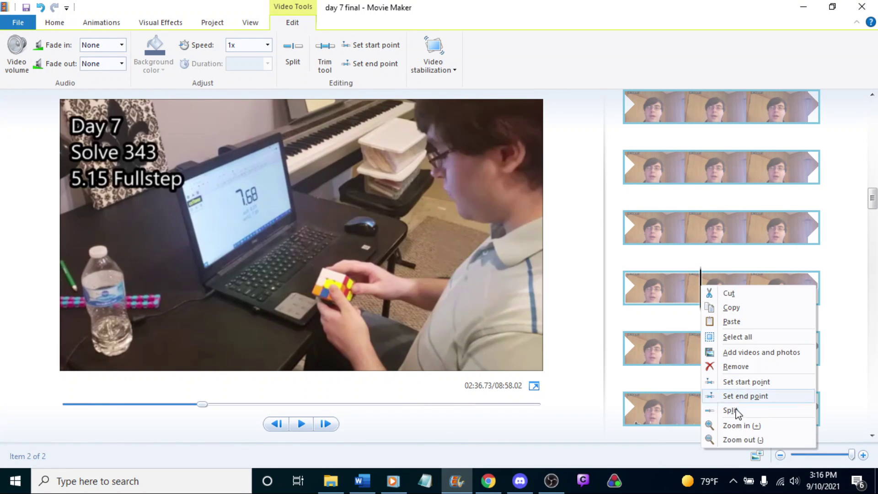
left_click(731, 409)
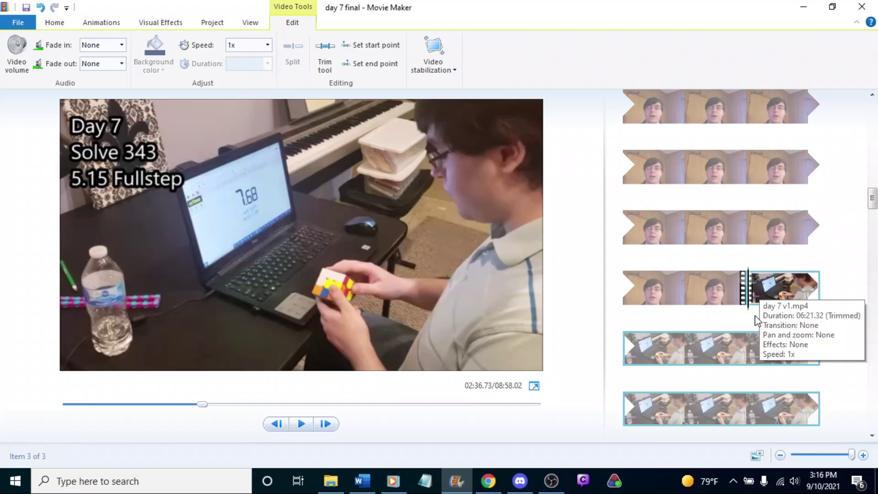
Check the running online stopwatch in Chrome and go back to Movie Maker.
left_click(489, 481)
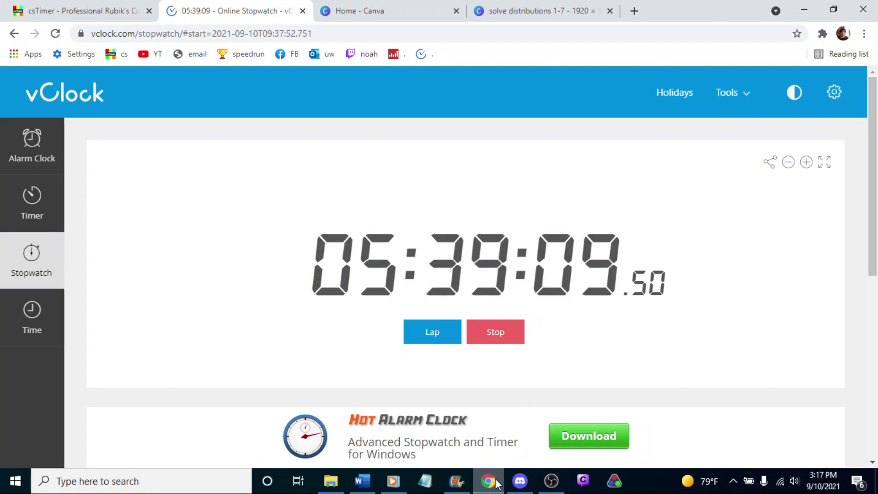
left_click(551, 481)
left_click(551, 481)
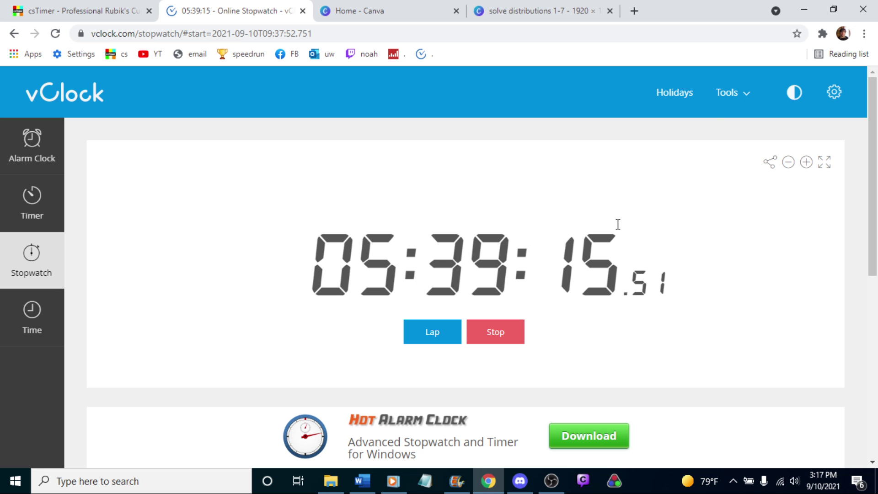
left_click(804, 11)
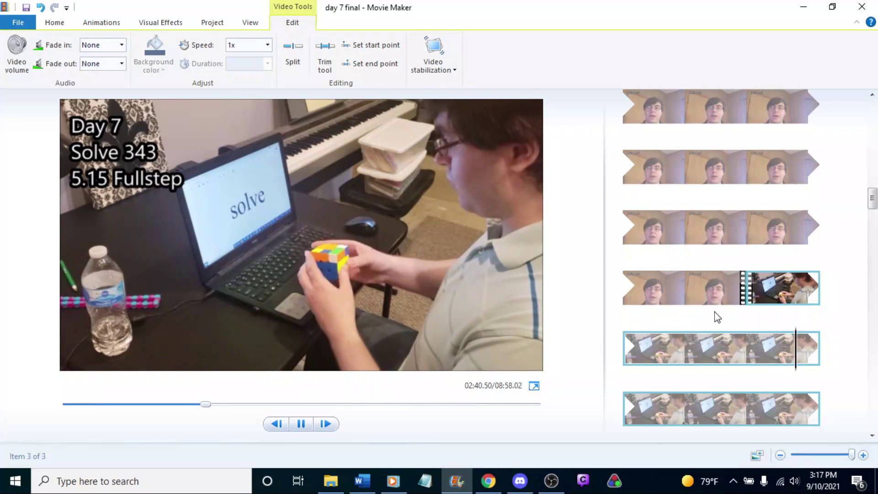
Play through the Solve 343 segment and split it at 02:45.30, at the end of the solve footage.
left_click(753, 287)
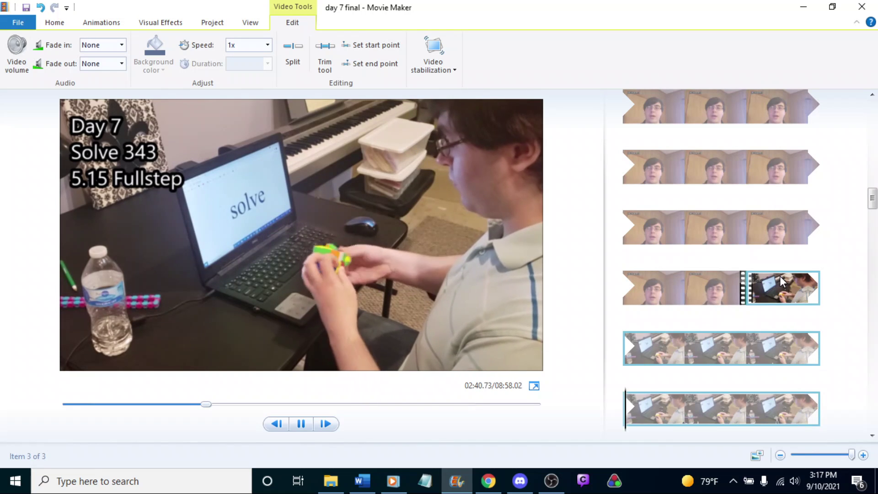
scroll(769, 304, "down", 2)
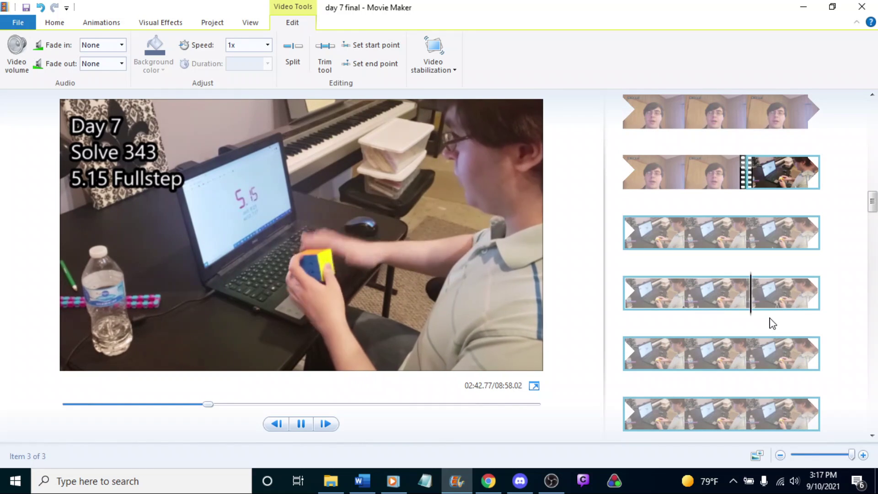
key("space")
key("space")
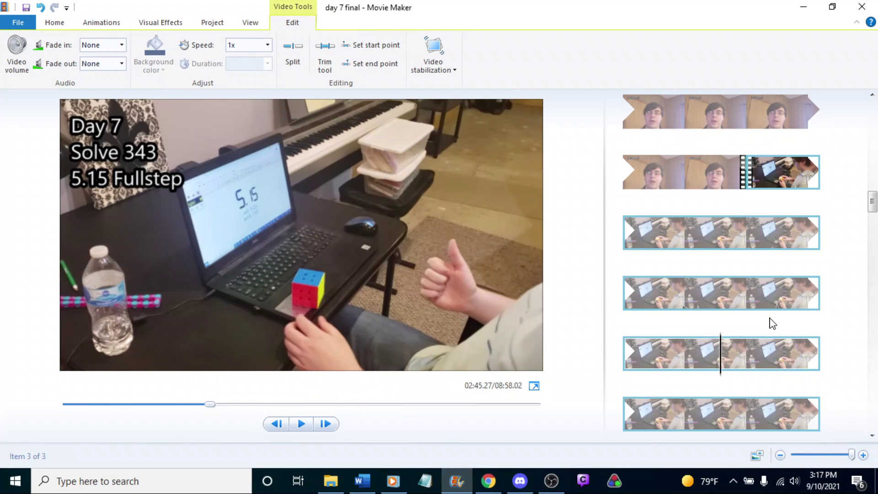
key("l")
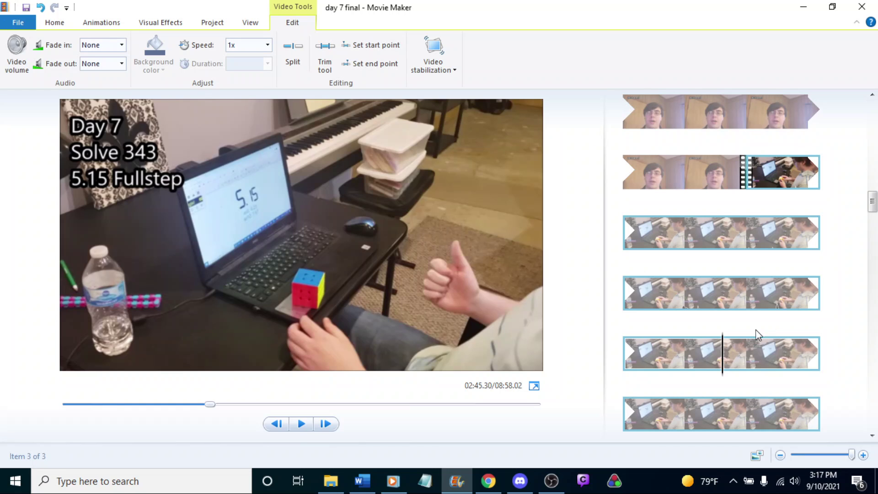
right_click(726, 362)
left_click(741, 318)
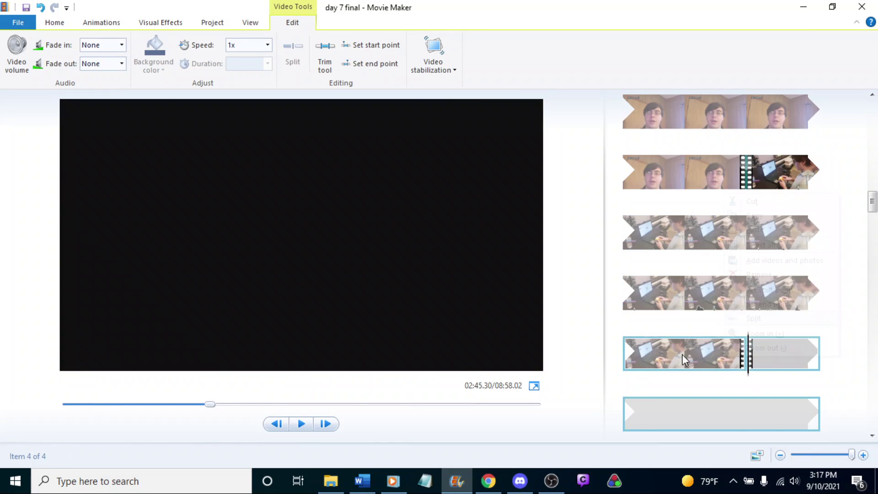
Play on past the Solve 343 footage and split the last segment at 02:58.07, where the Solves 373-377 caption begins.
scroll(748, 348, "down", 3)
left_click(750, 342)
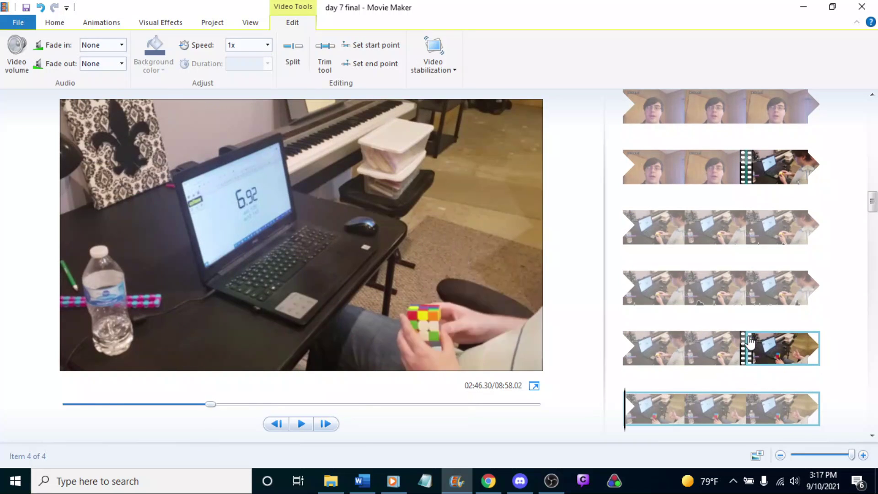
key("space")
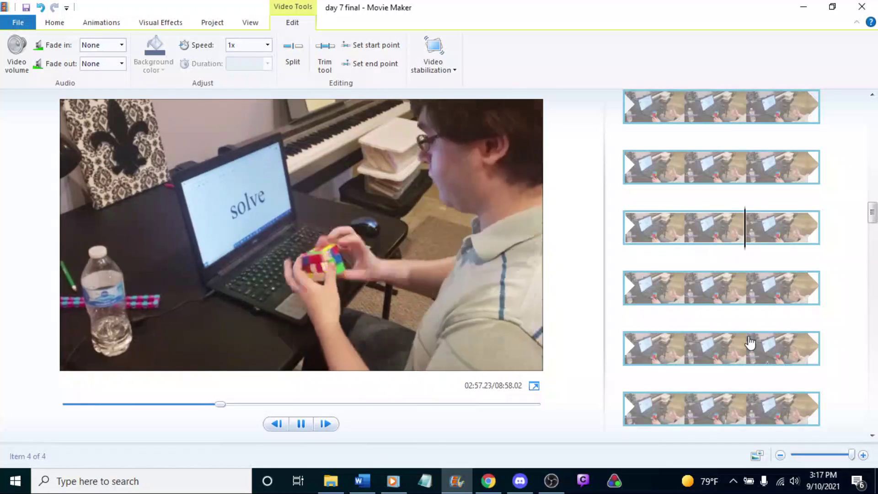
left_click(749, 227)
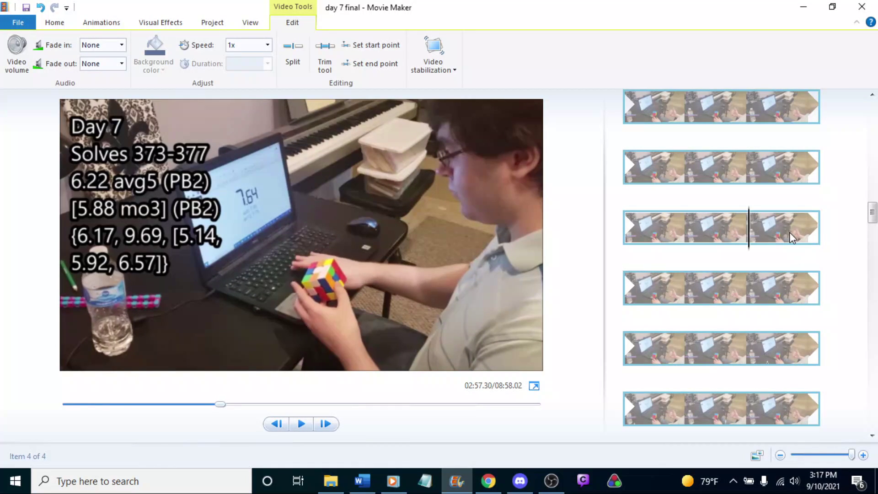
left_click(786, 232)
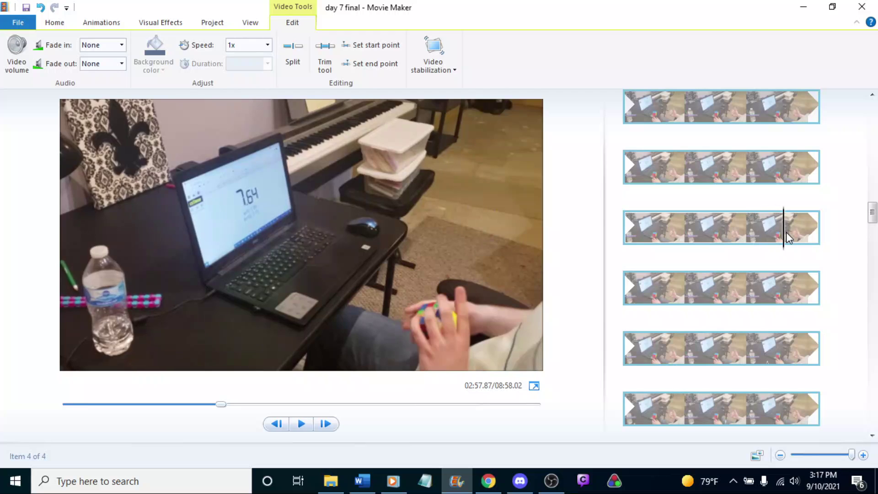
key("l")
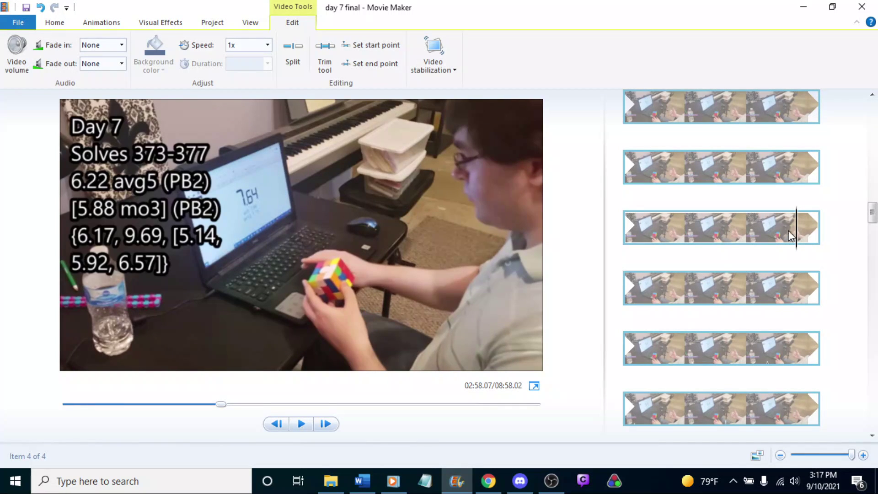
right_click(798, 228)
left_click(712, 353)
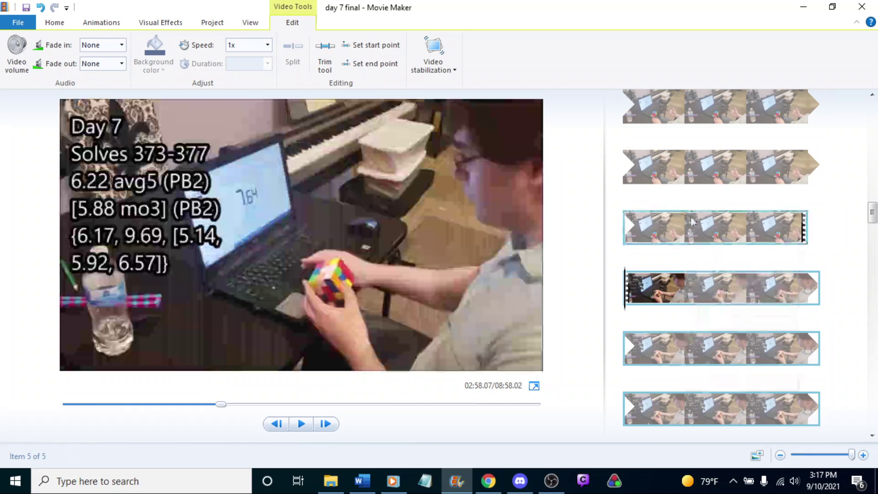
Play through the Solves 373-377 footage and split it at 03:42.27, after the final solve.
key("space")
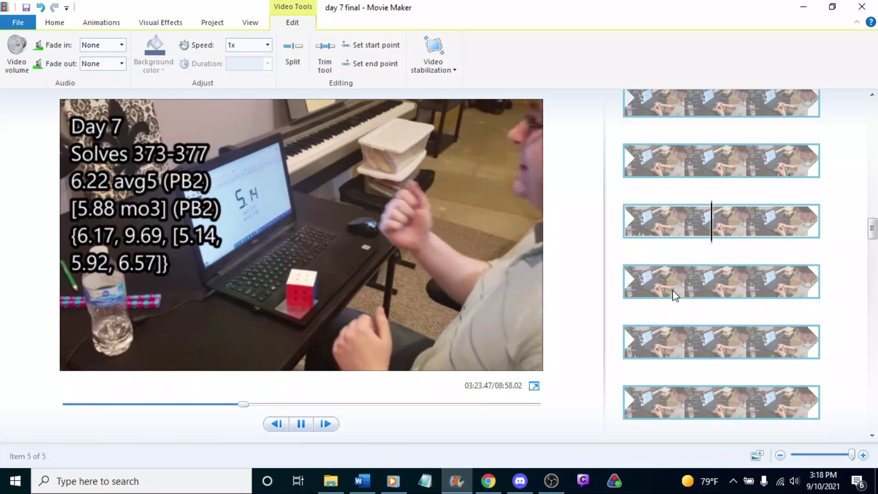
key("space")
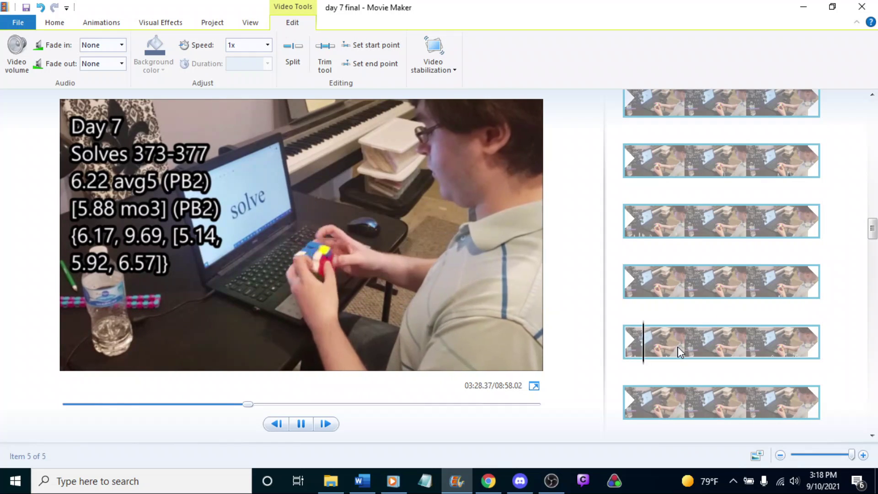
key("space")
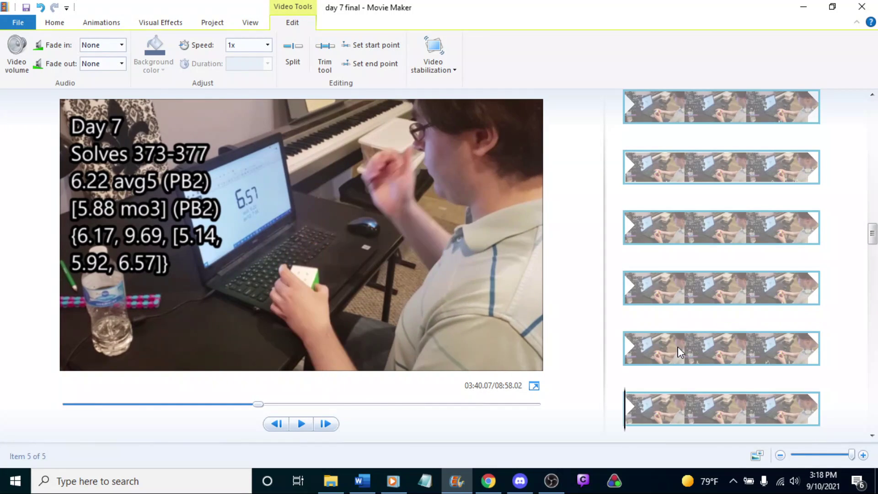
key("space")
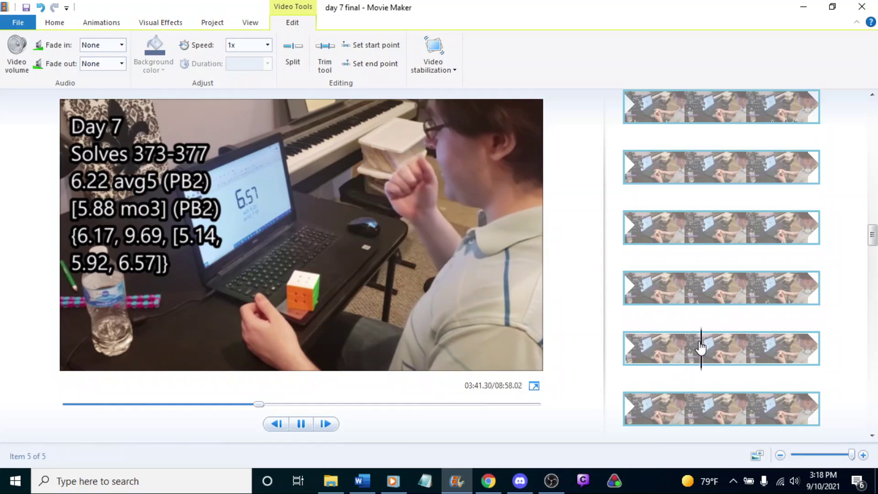
key("space")
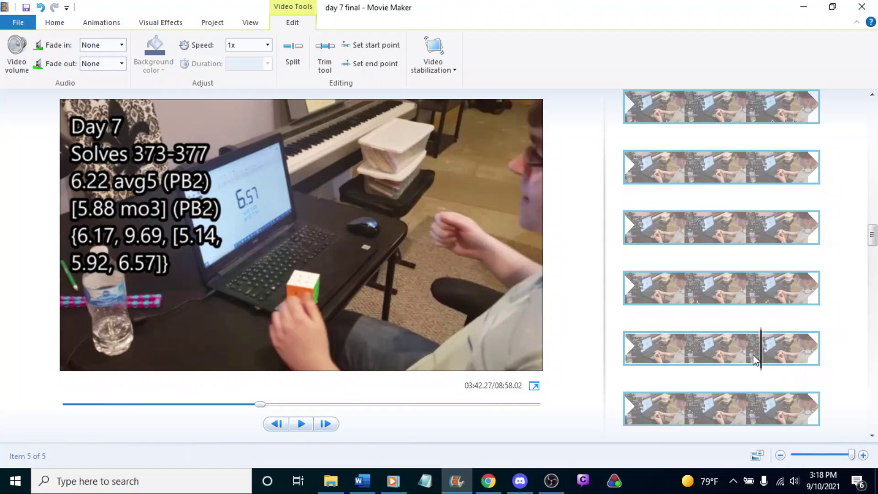
right_click(762, 356)
left_click(668, 314)
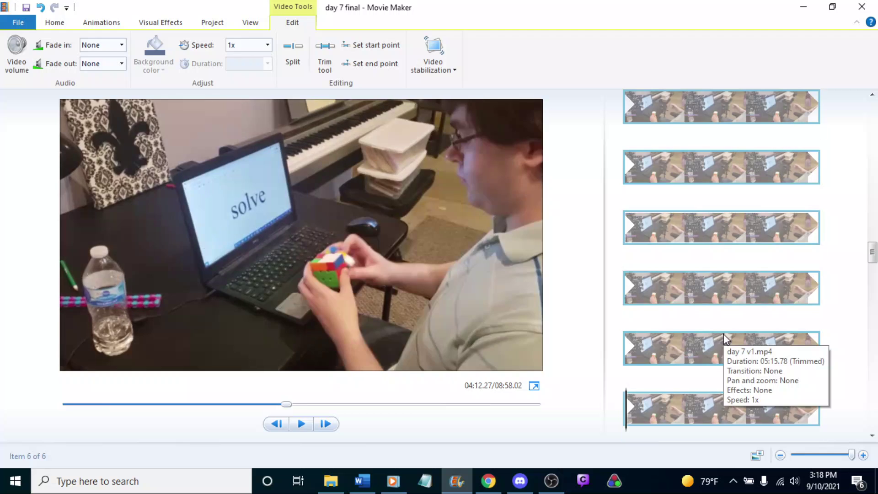
Find the start of the Solve 492 footage and split the last segment there, at 04:34.60.
key("space")
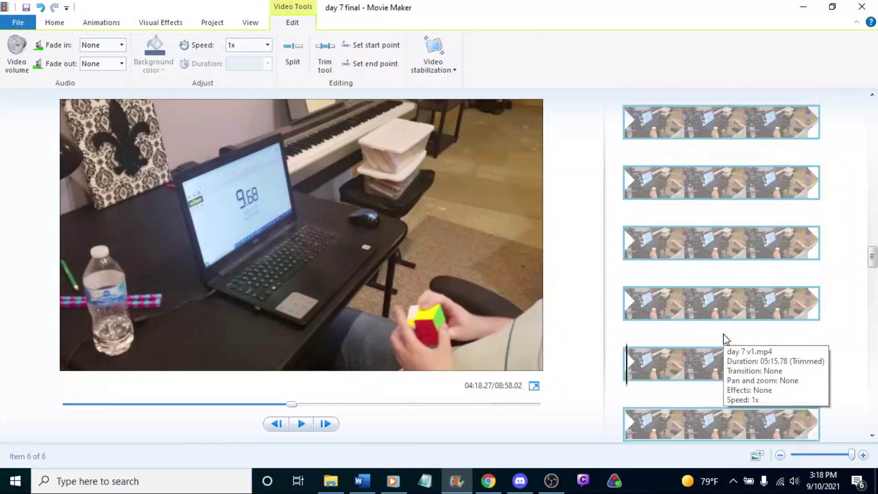
key("space")
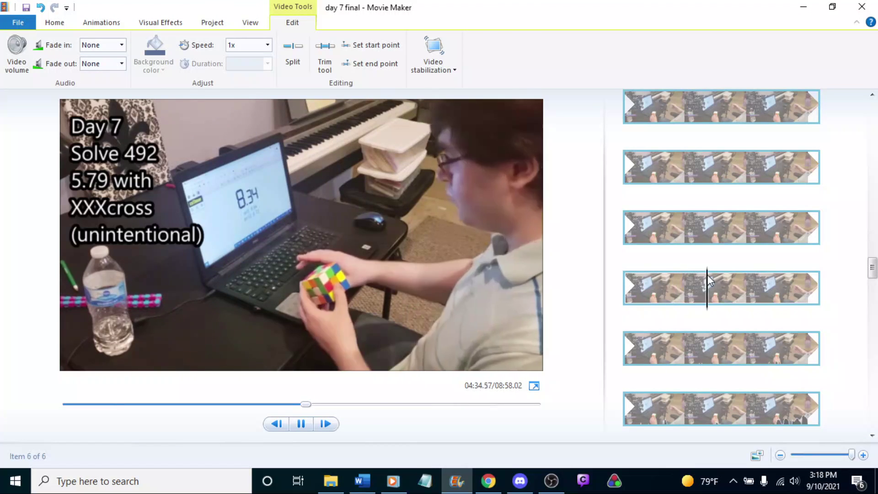
left_click(686, 288)
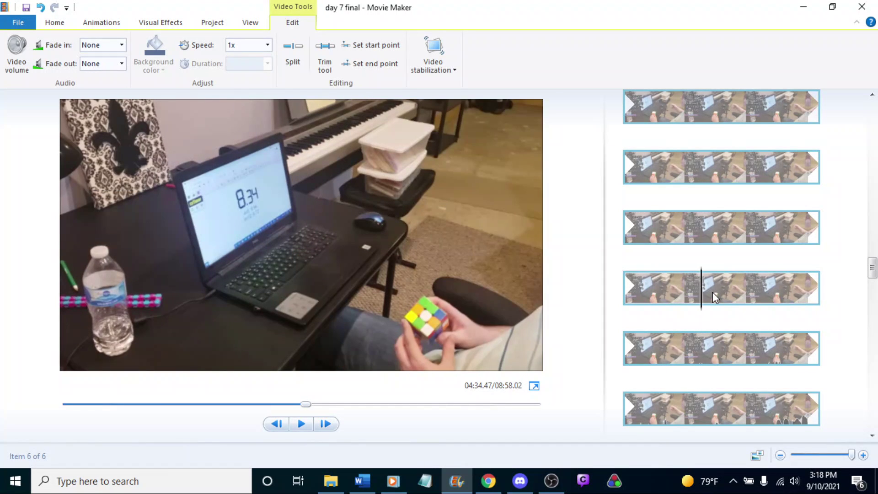
key("j")
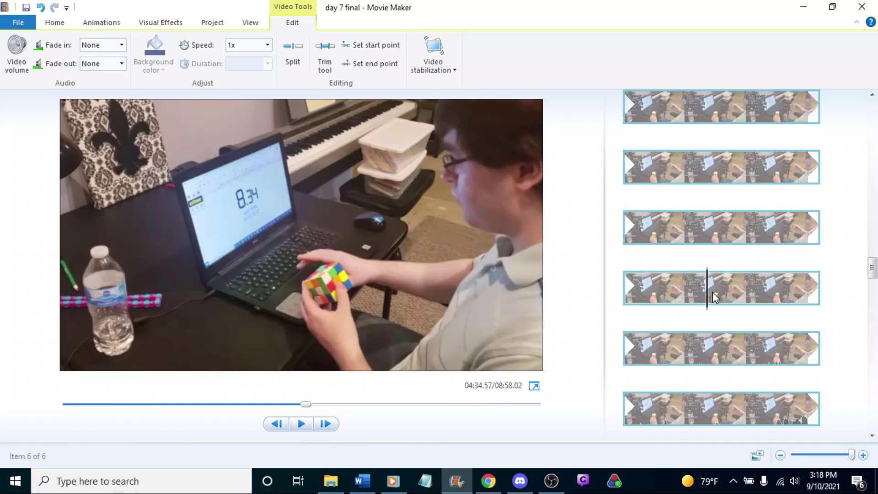
key("l")
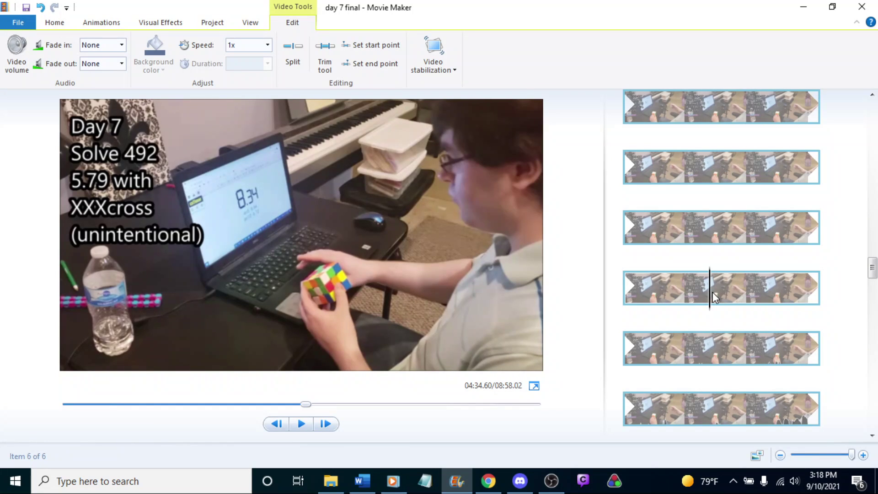
right_click(710, 299)
left_click(735, 417)
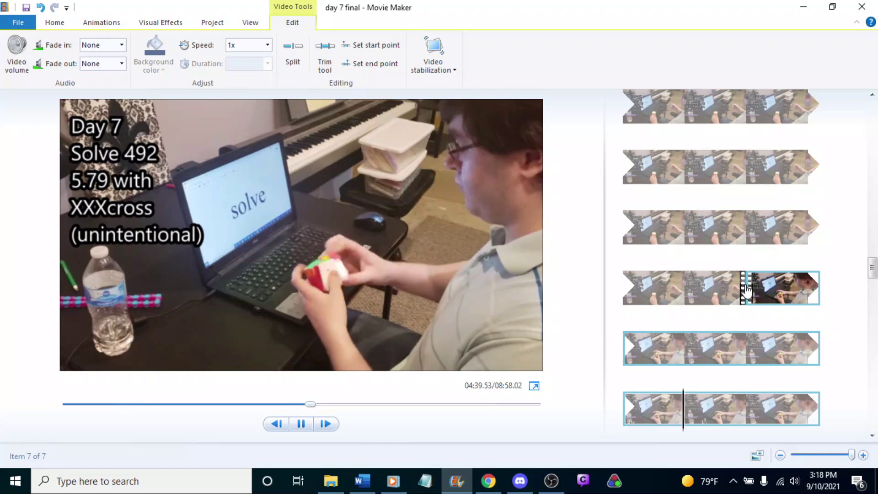
Replay the end of the Solve 492 footage to pinpoint its last frames and split the segment at 04:42.43.
scroll(746, 289, "down", 2)
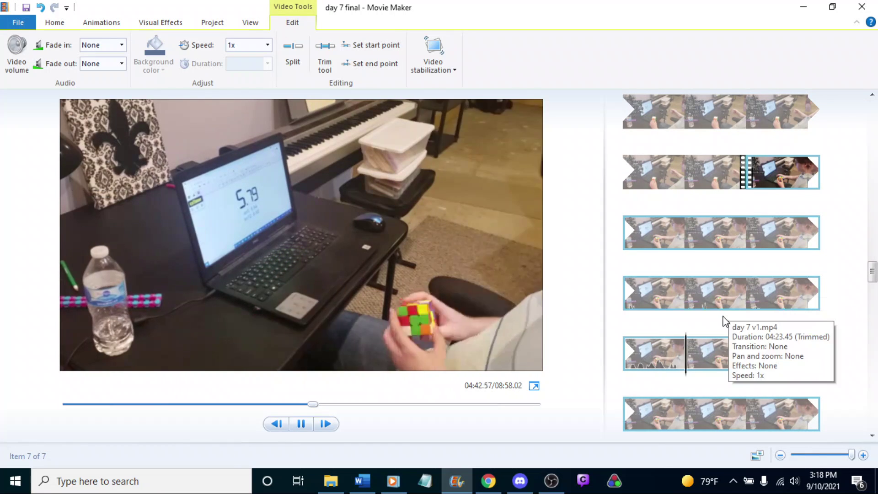
left_click(666, 354)
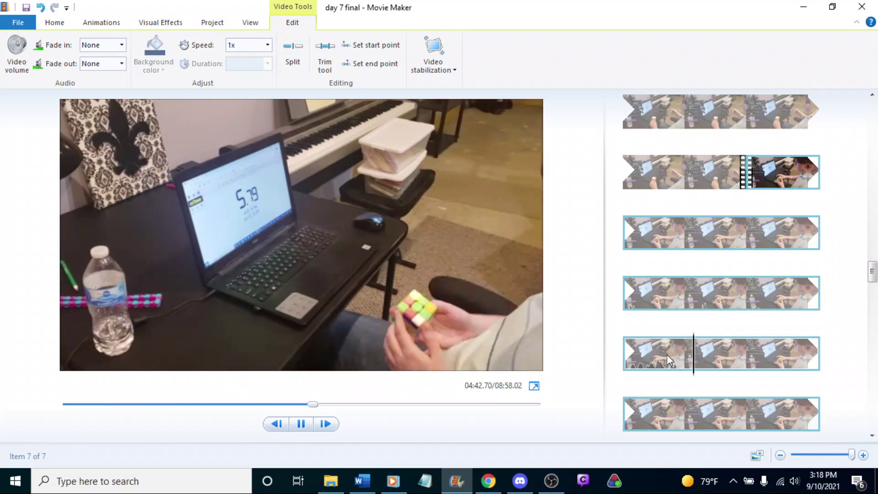
key("space")
left_click(667, 355)
key("space")
left_click(677, 366)
key("space")
key("space")
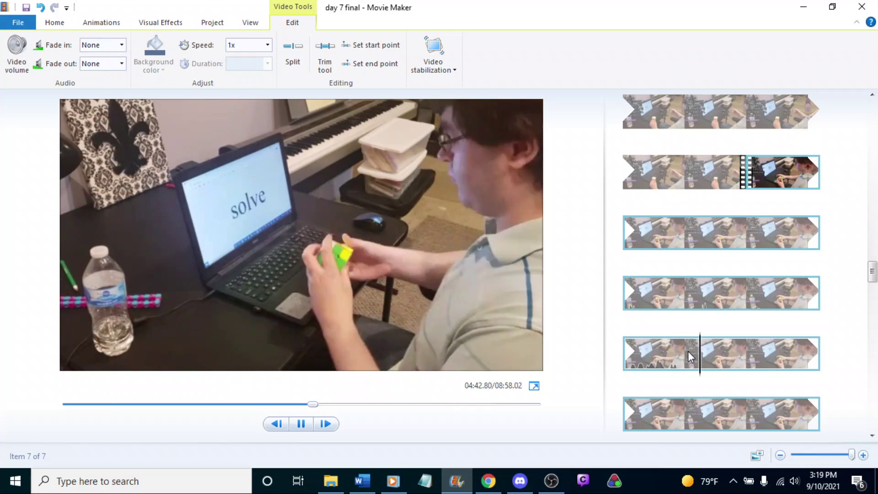
key("space")
left_click(676, 366)
key("space")
key("space")
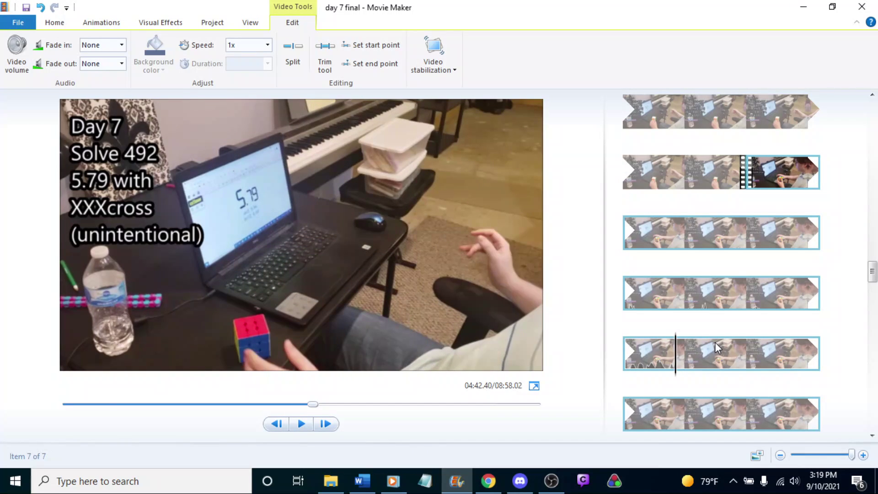
key("space")
key("space")
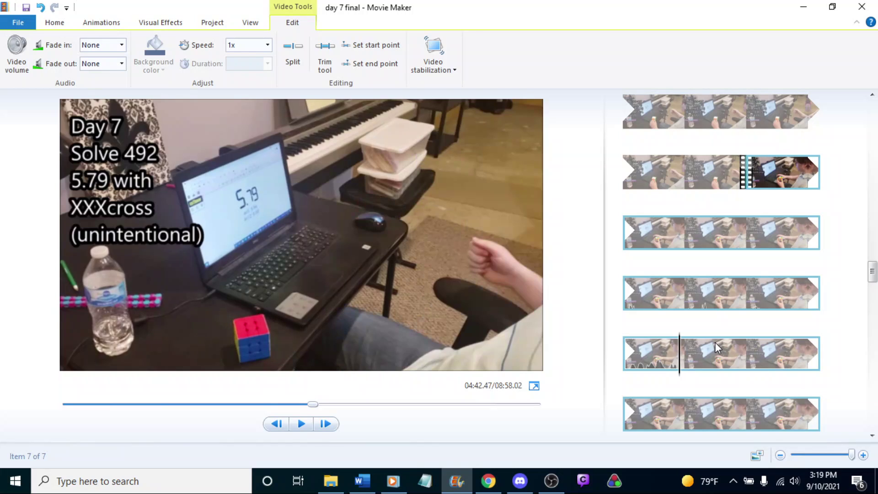
right_click(683, 355)
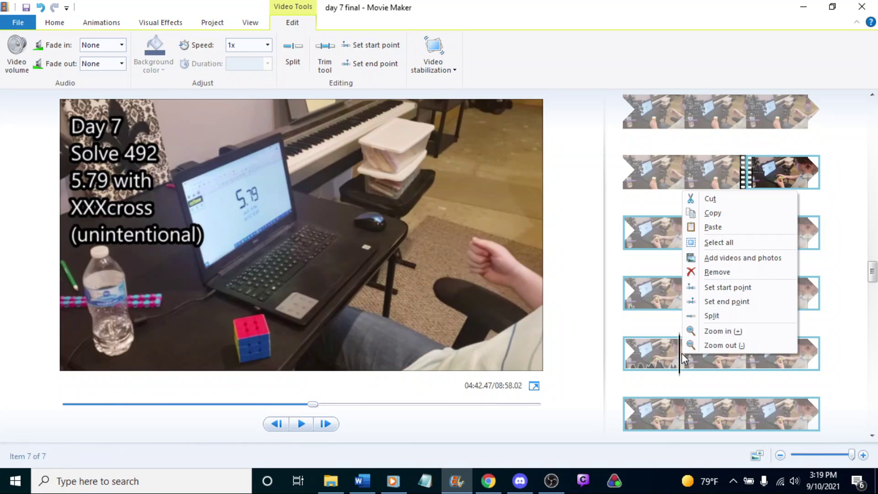
left_click(677, 368)
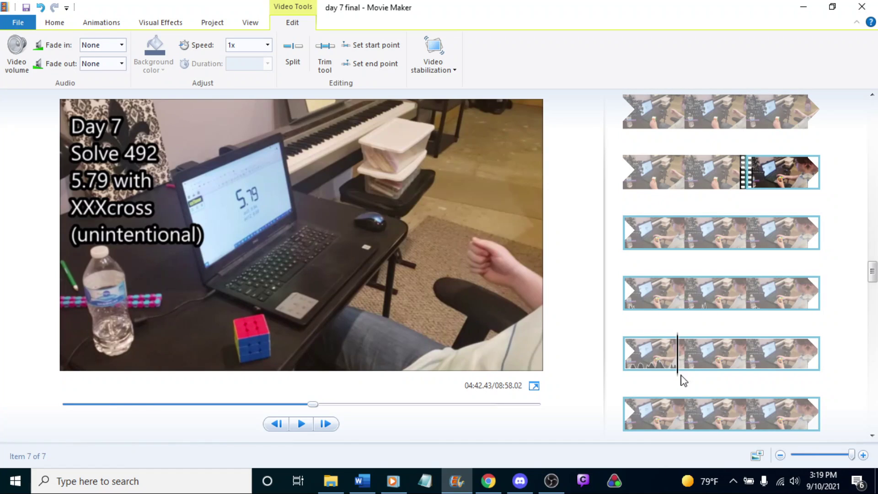
right_click(679, 370)
left_click(700, 329)
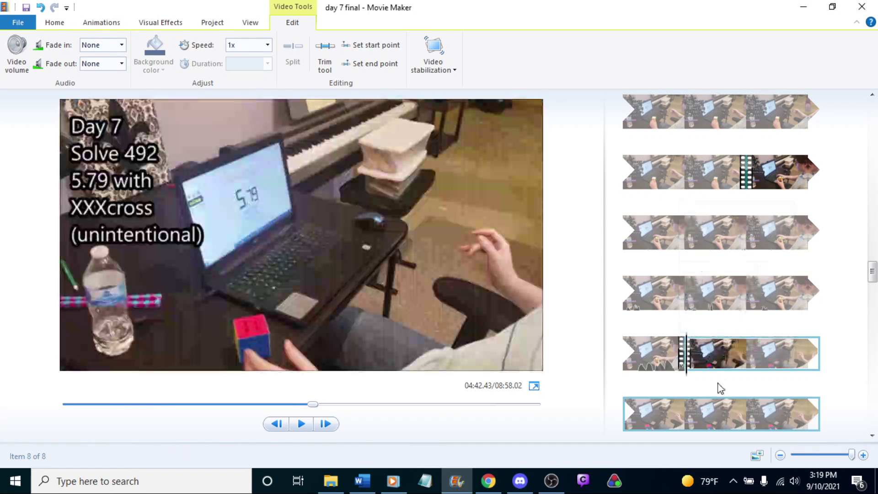
Play and skim through the footage after Solve 492 to find where the Solve 1000 caption appears.
key("space")
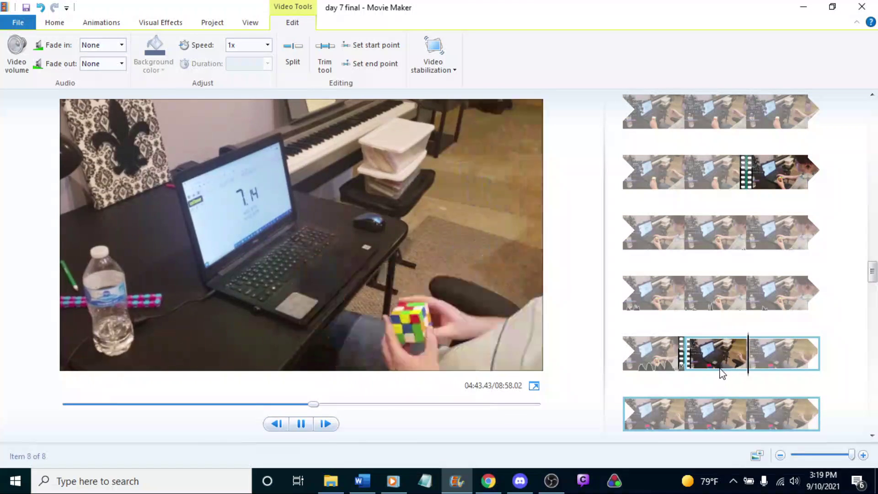
key("space")
left_click(713, 358)
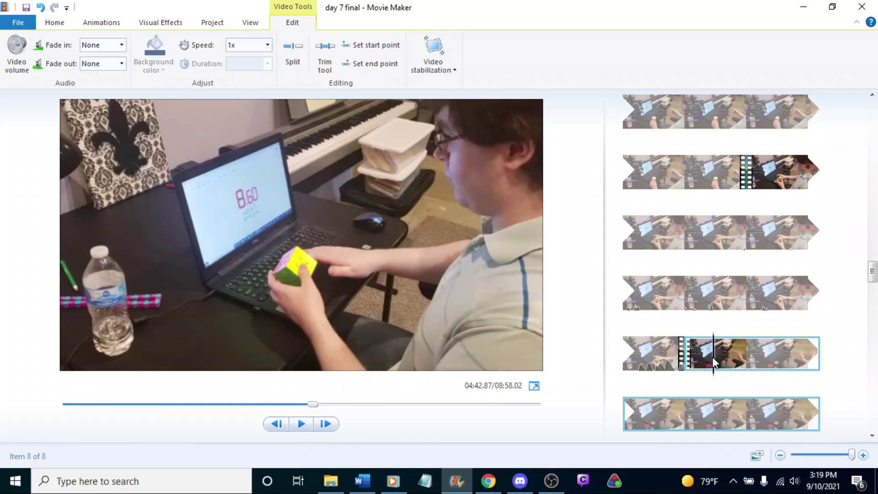
key("space")
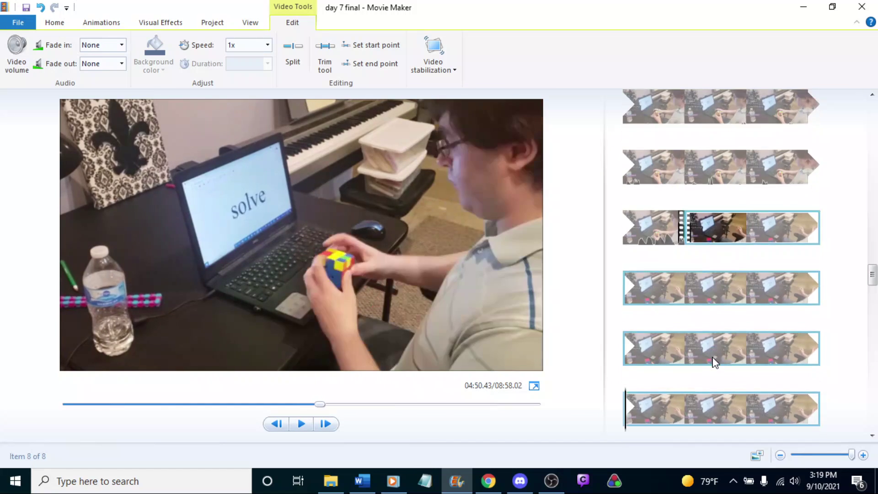
key("space")
key("space")
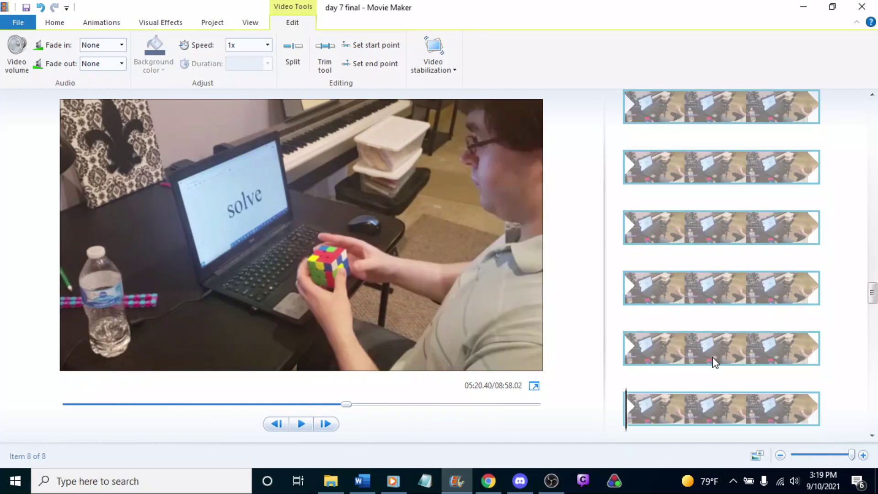
key("space")
key("space")
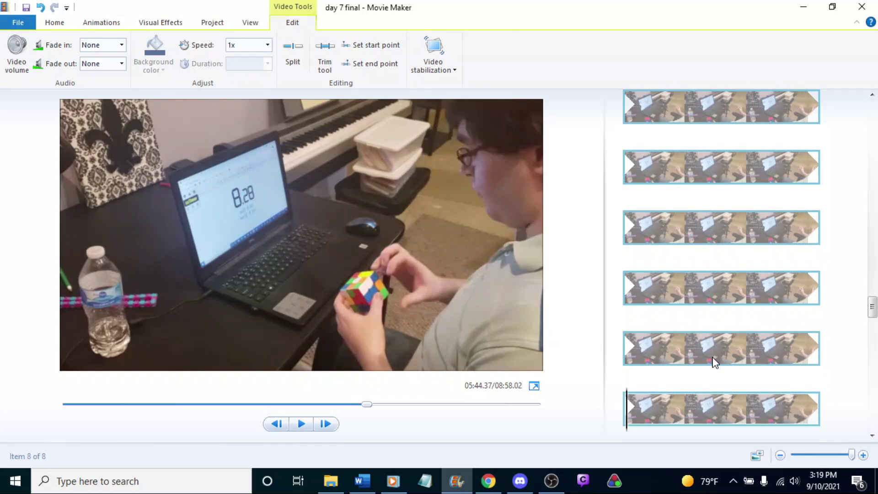
key("space")
key("space")
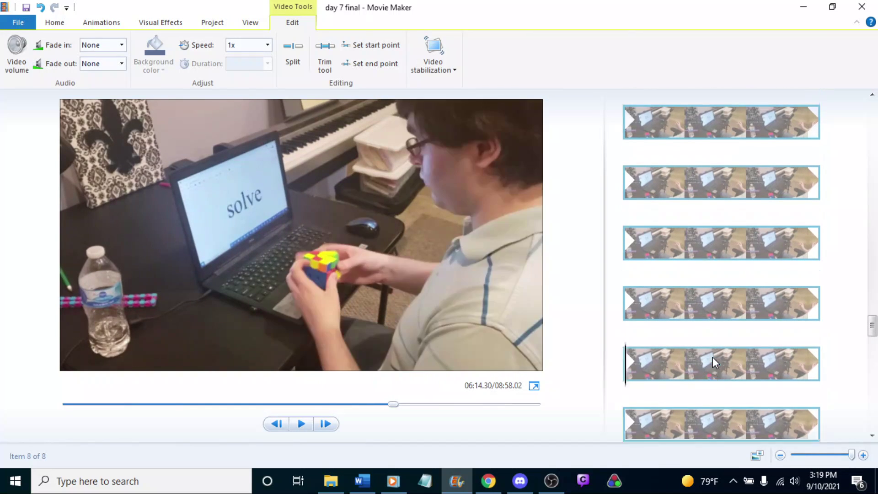
key("space")
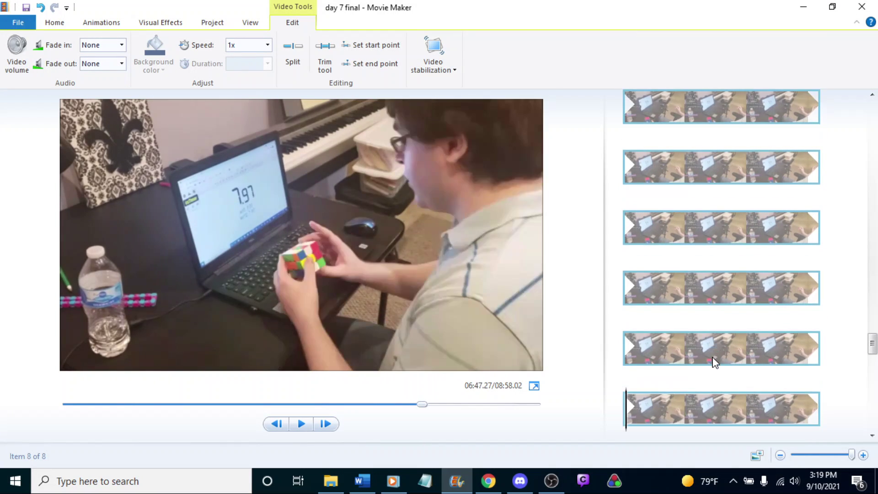
key("space")
key("space")
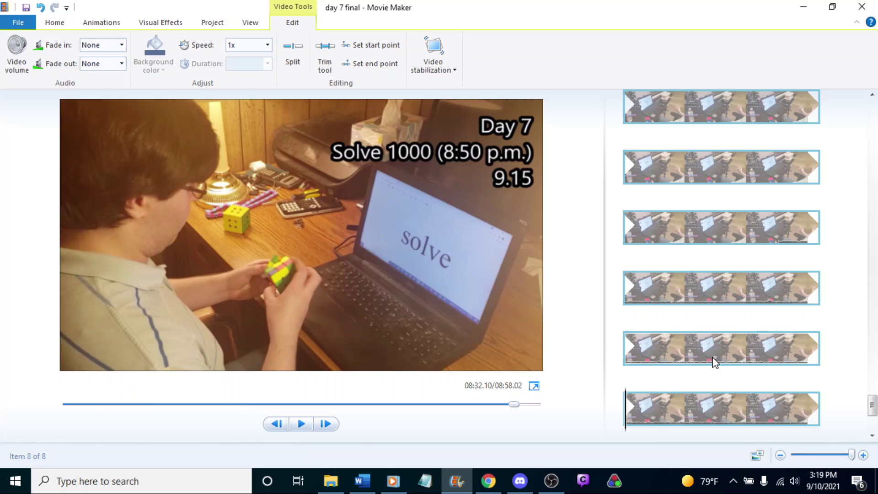
key("space")
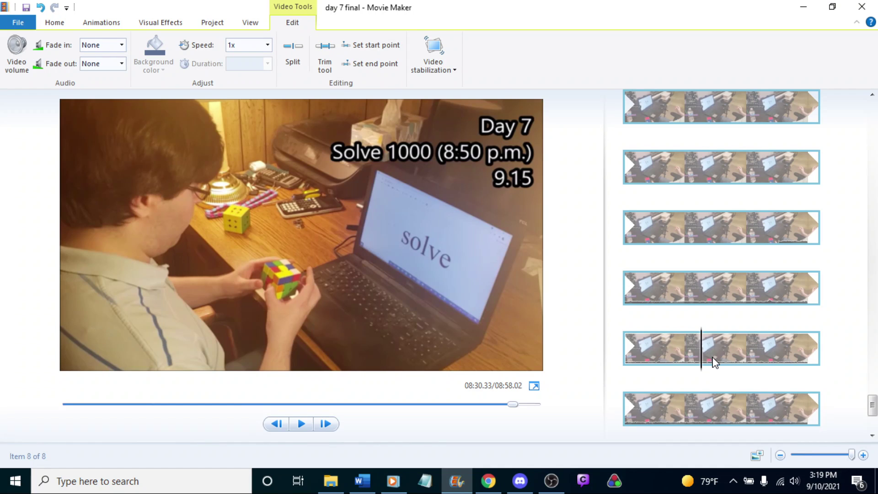
Pinpoint the first frame with the Solve 1000 caption and split the last segment there, at 08:25.70.
left_click(641, 348)
key("space")
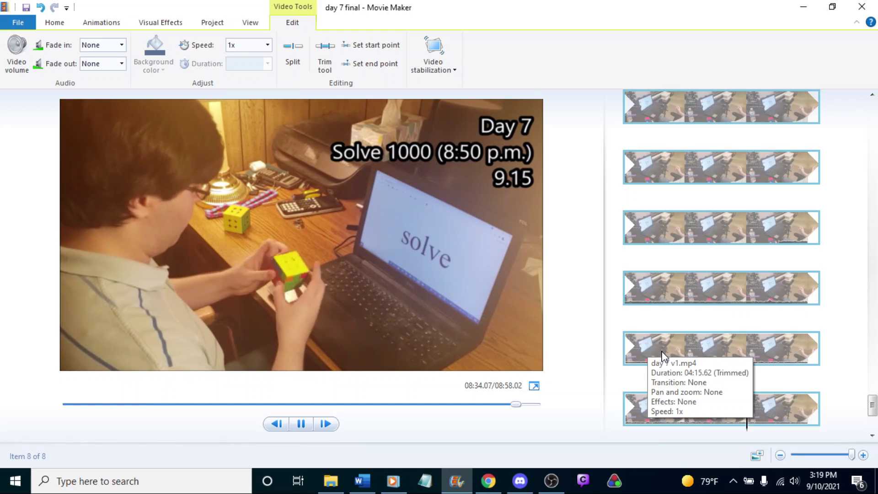
left_click(692, 343)
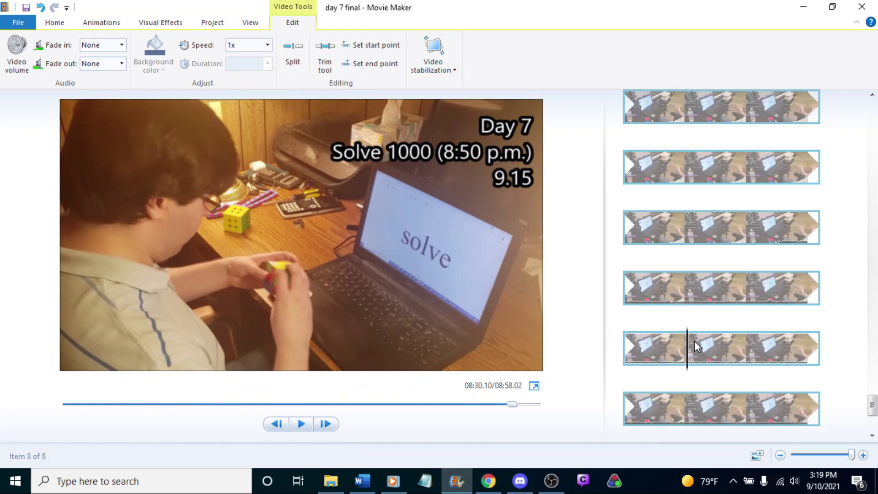
left_click(763, 303)
left_click(629, 289)
left_click(747, 238)
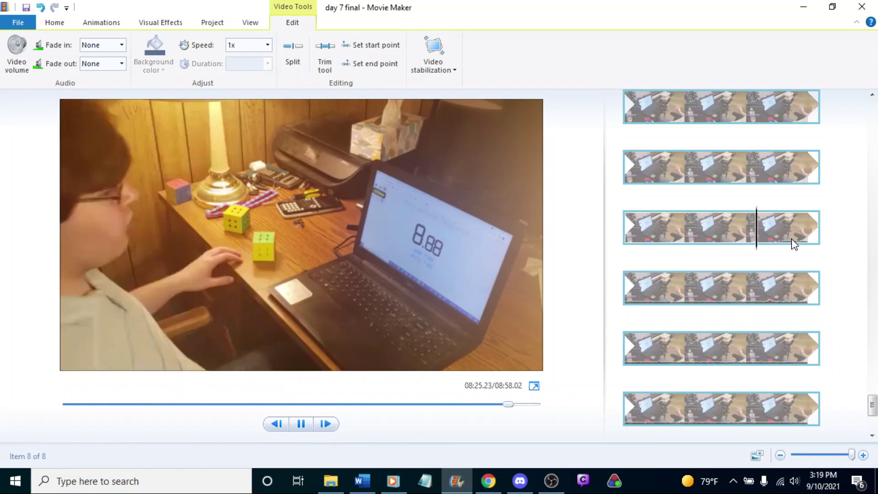
left_click_drag(794, 243, 783, 237)
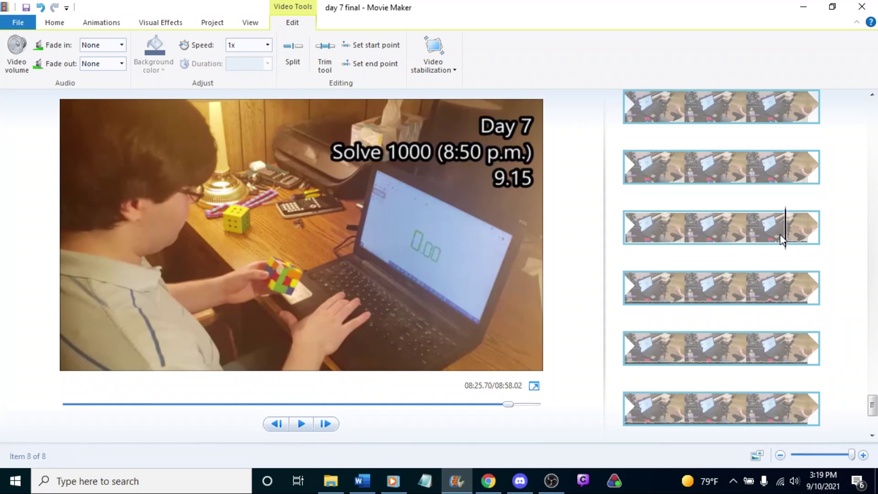
right_click(787, 234)
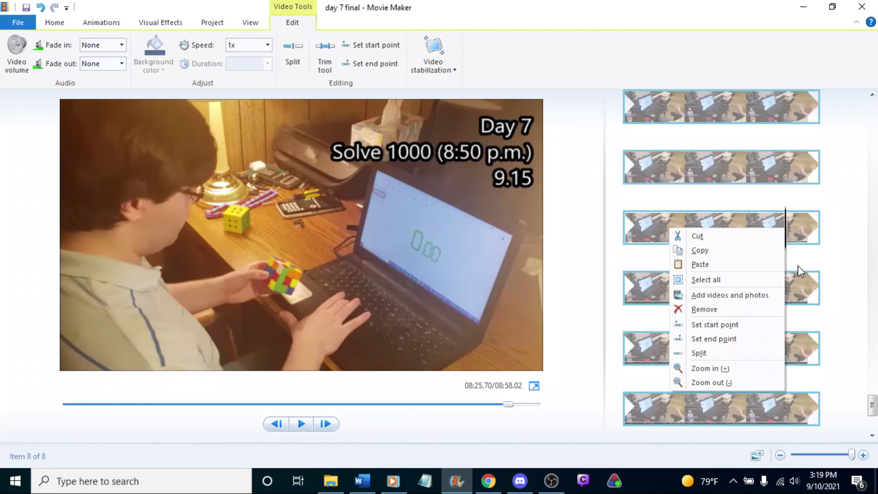
left_click(699, 353)
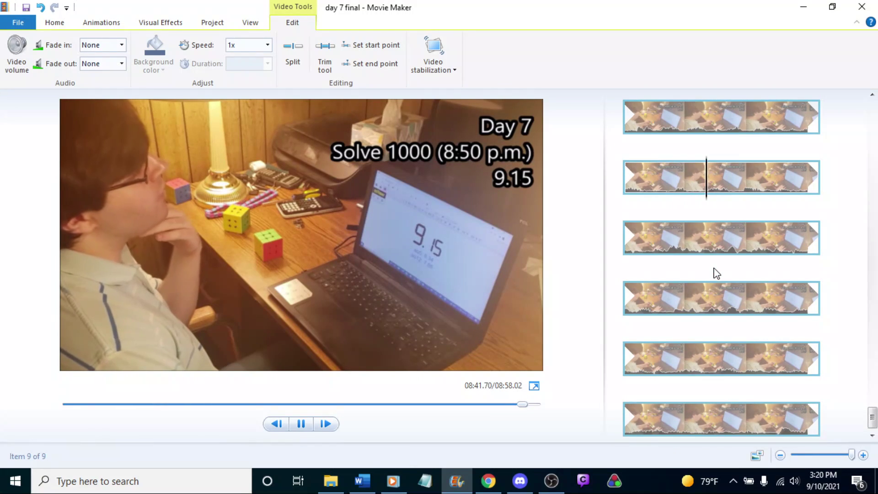
Stop the Solve 1000 playback, widen the storyboard to seven thumbnails per row and return to its beginning.
key("space")
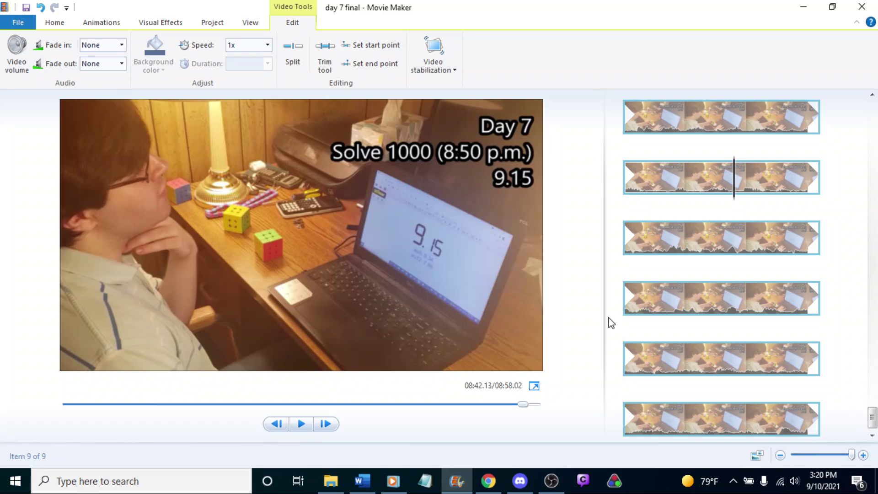
left_click_drag(601, 310, 358, 324)
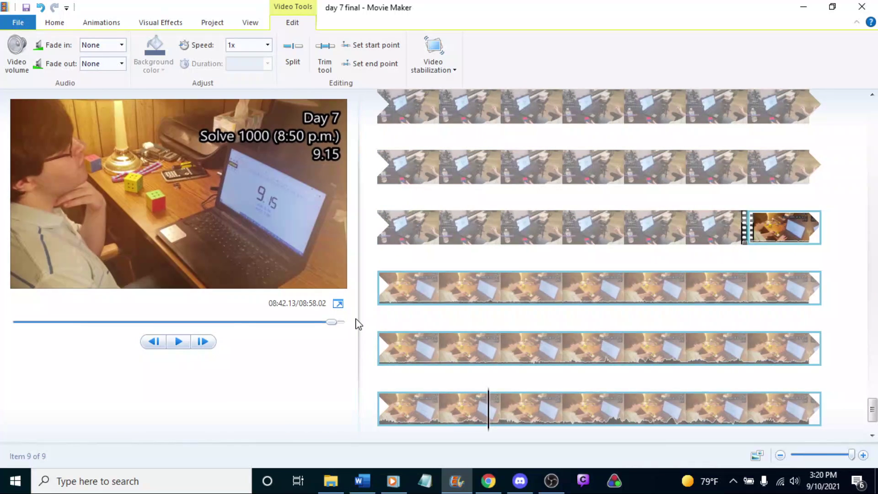
scroll(599, 266, "up", 10)
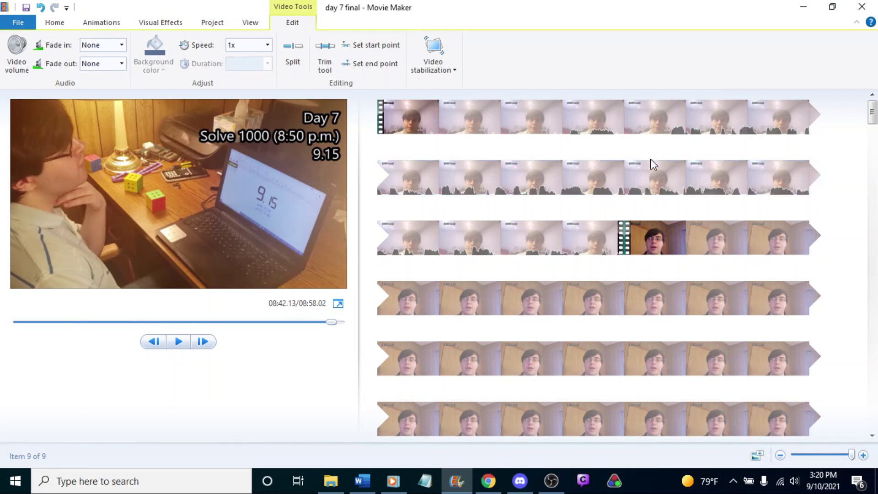
Split off the stray talking-head frame at the start of the second segment, at 00:17.70, and delete it.
left_click(657, 251)
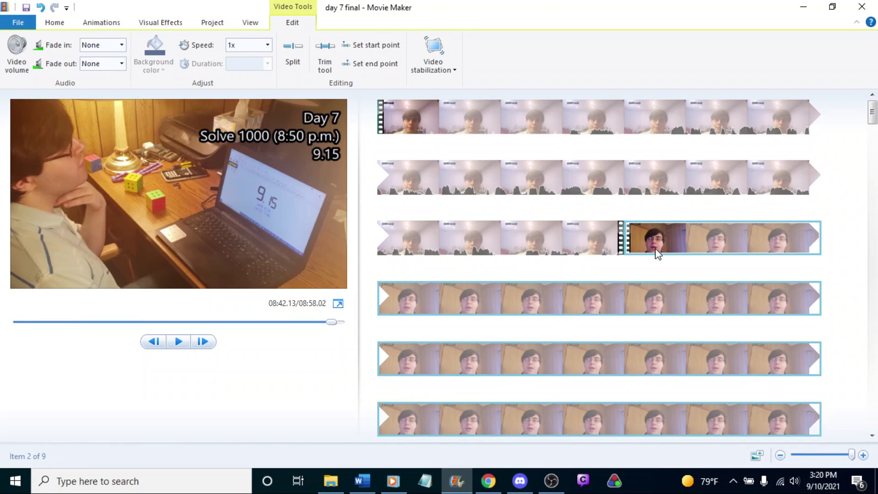
key("space")
left_click(648, 250)
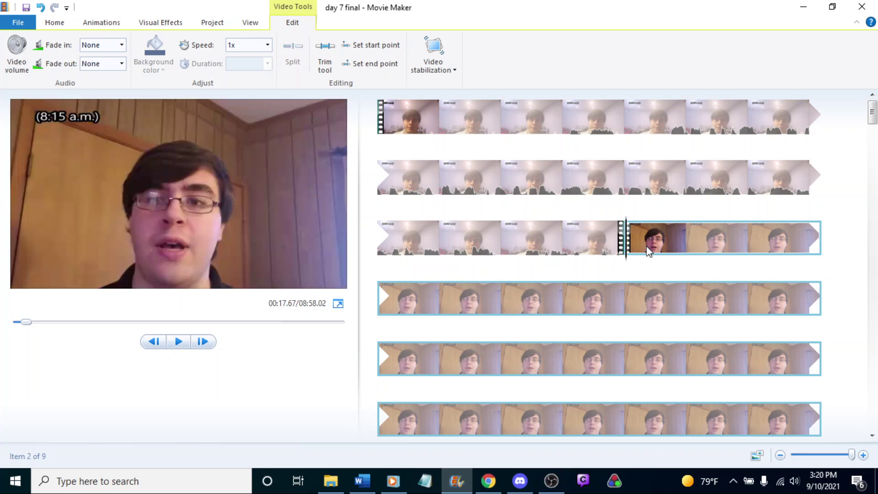
key("l")
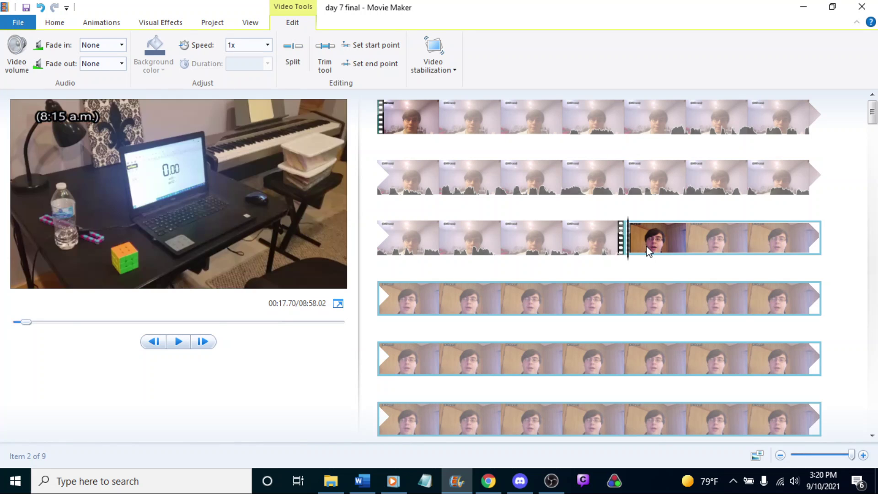
right_click(635, 241)
left_click(673, 360)
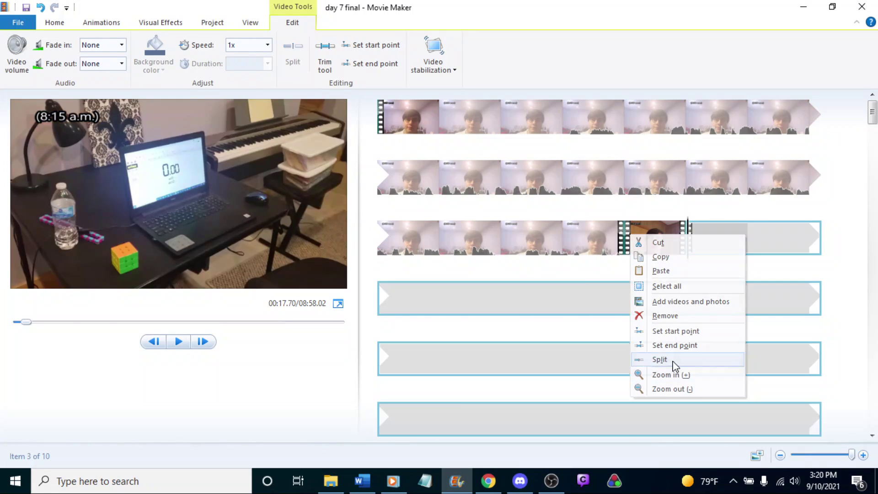
left_click(651, 241)
key("Delete")
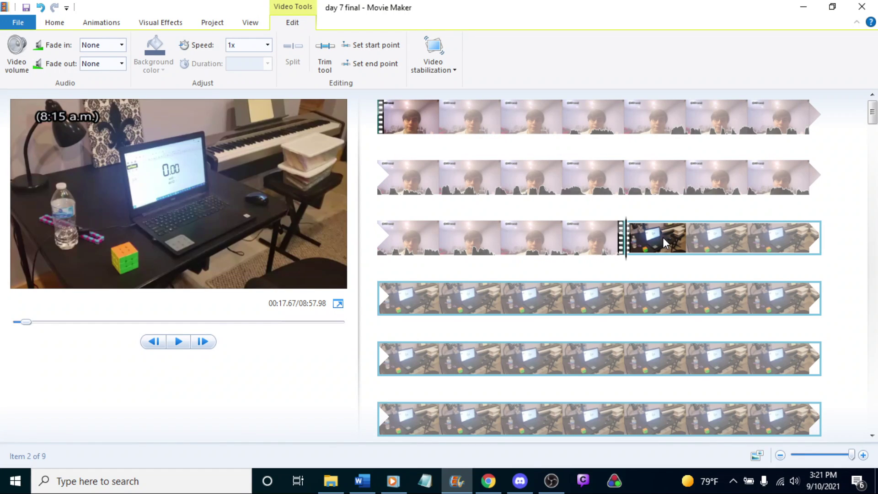
Set the speed of the second segment to 19.86x and play it back into the Solve 343 footage.
double_click(231, 44)
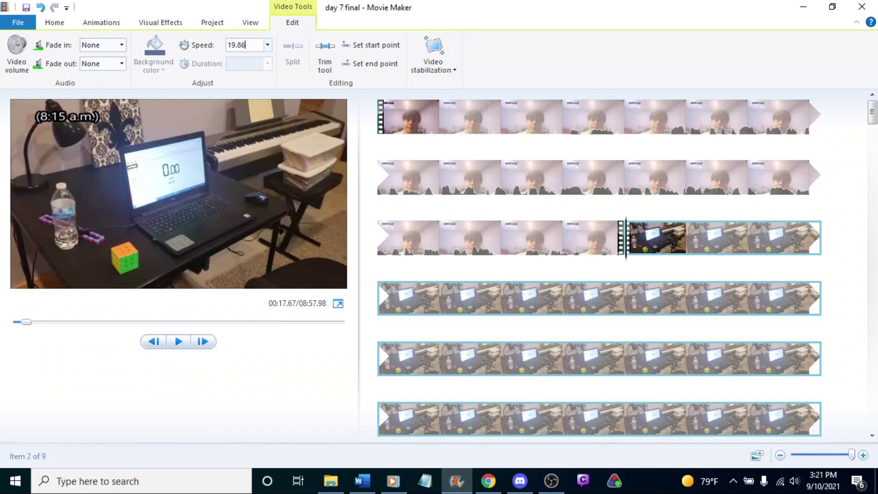
type("19.86")
key("Return")
key("space")
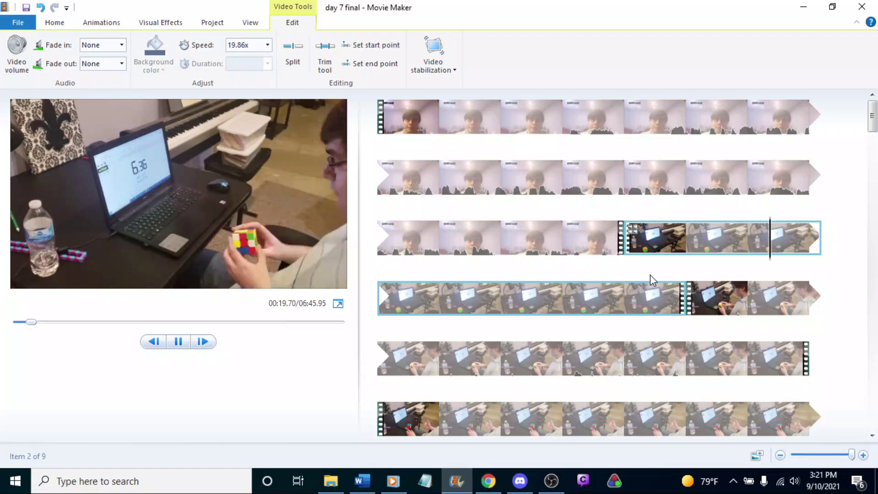
key("space")
key("space")
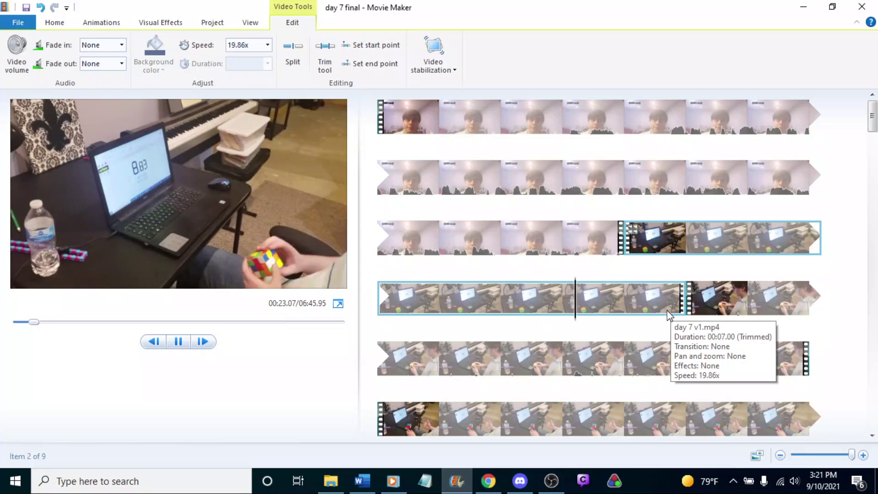
key("space")
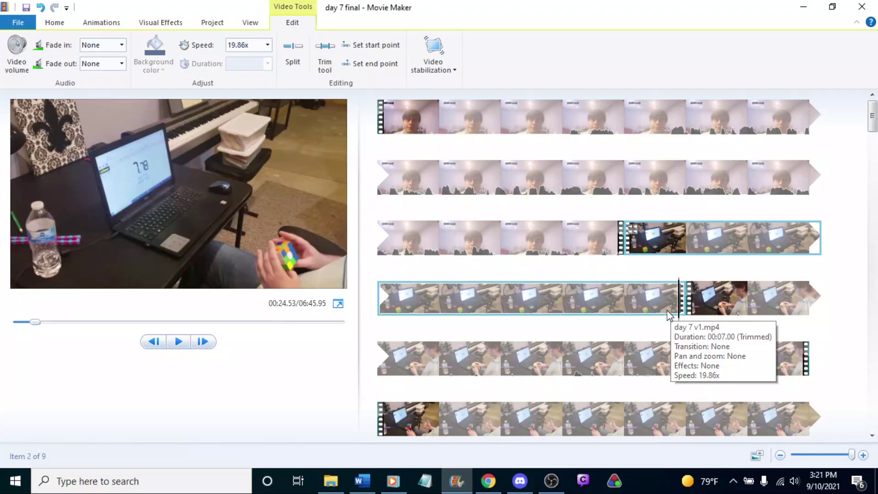
key("space")
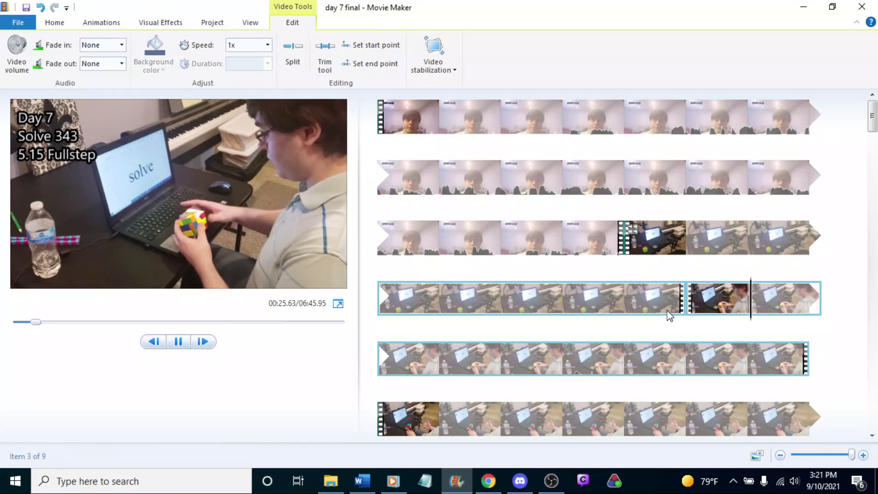
key("space")
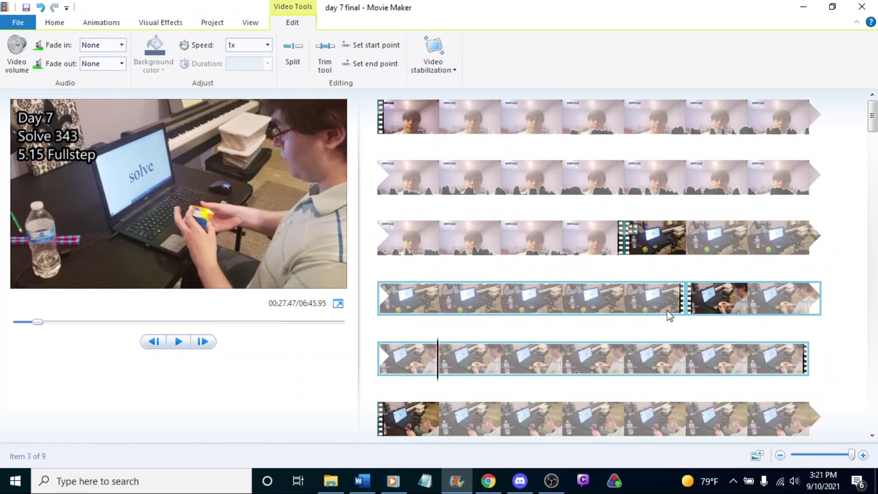
key("space")
Set the speed of the fourth segment, between Solve 343 and Solves 373-377, to 2.554x.
scroll(669, 315, "down", 3)
left_click(397, 264)
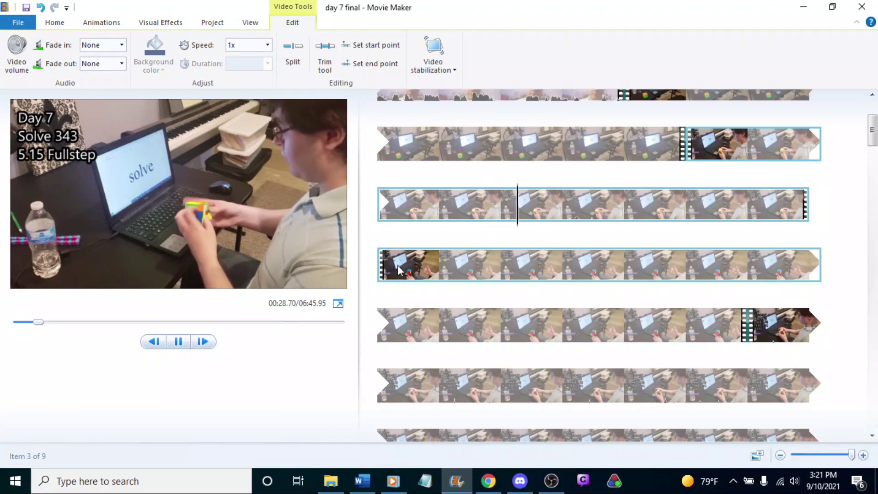
left_click(421, 275)
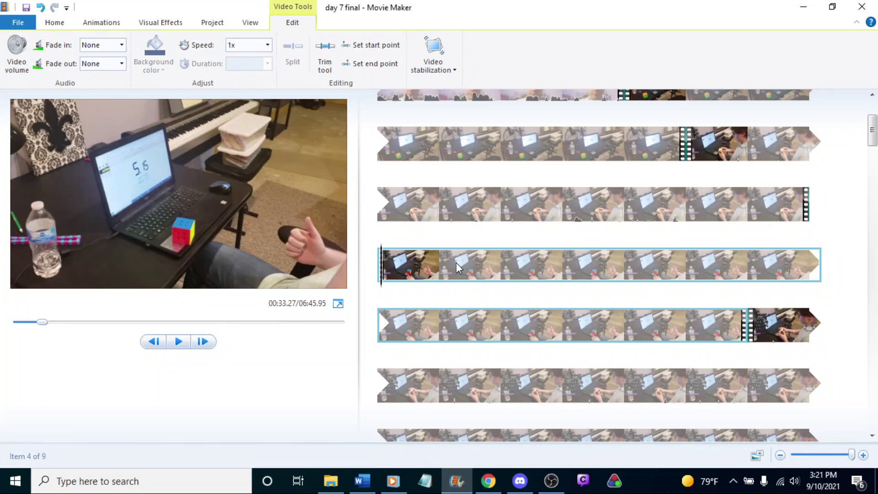
left_click(242, 47)
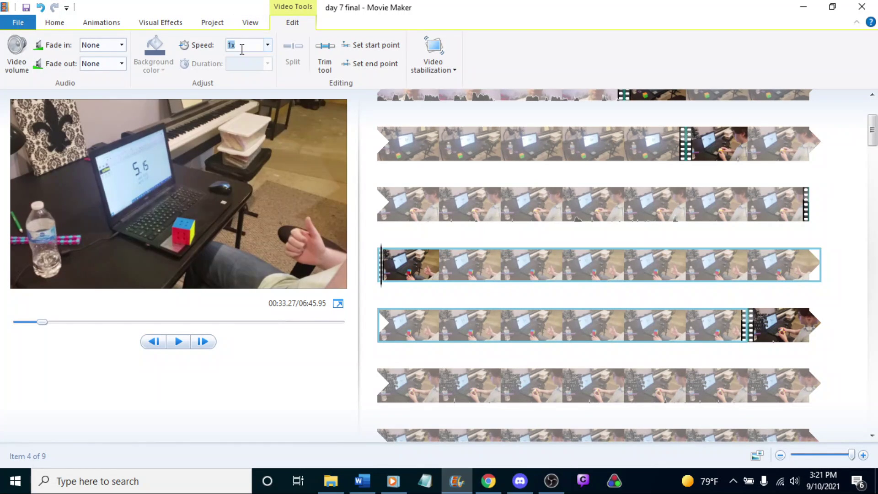
type("2.554")
key("Return")
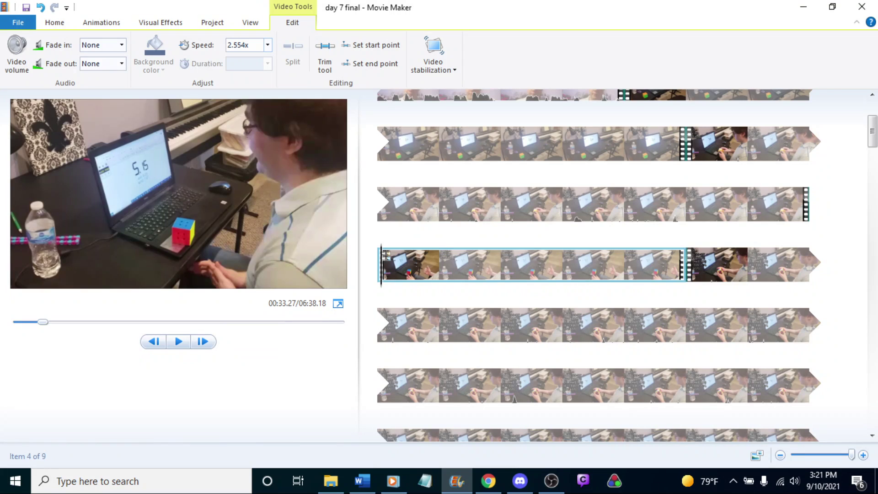
Set the speed of the sixth segment, between Solves 373-377 and Solve 492, to 7.47x.
left_click(730, 269)
key("space")
scroll(730, 271, "down", 3)
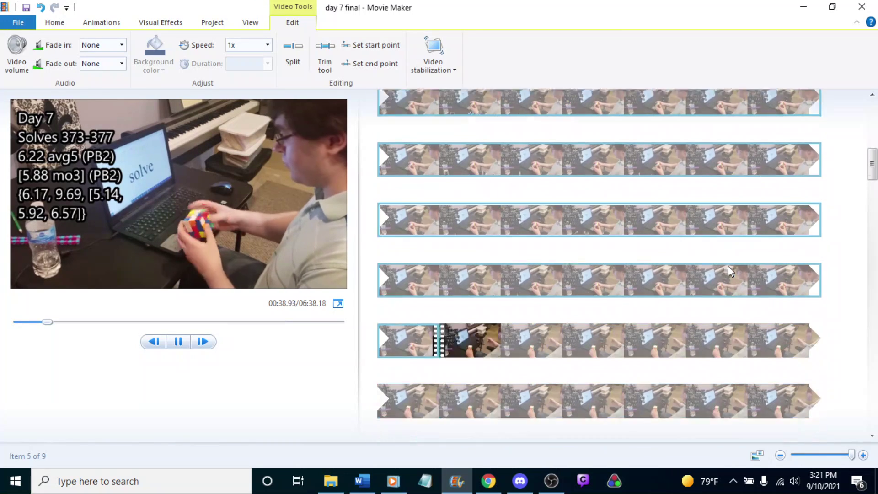
scroll(730, 271, "down", 2)
scroll(524, 276, "down", 2)
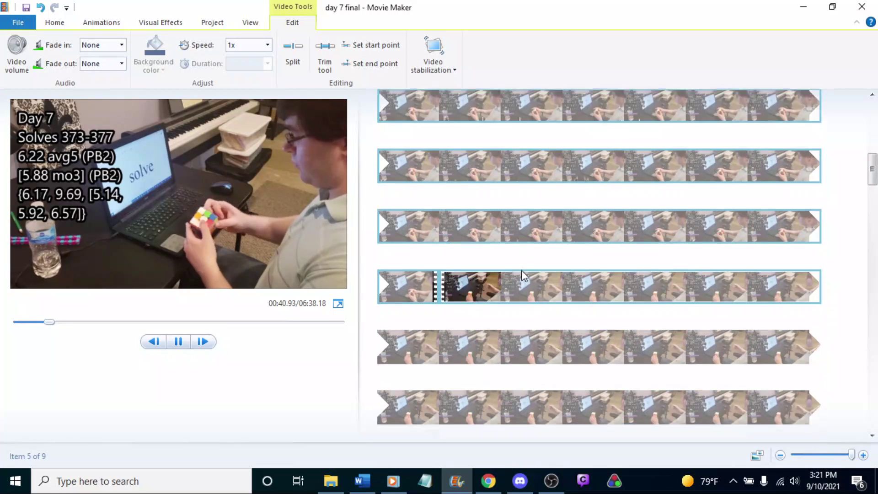
scroll(524, 277, "down", 3)
left_click(467, 189)
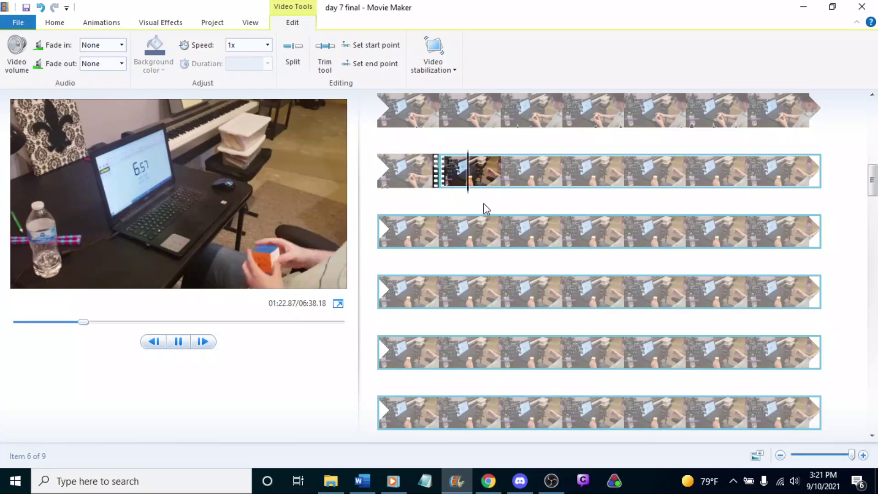
left_click(442, 178)
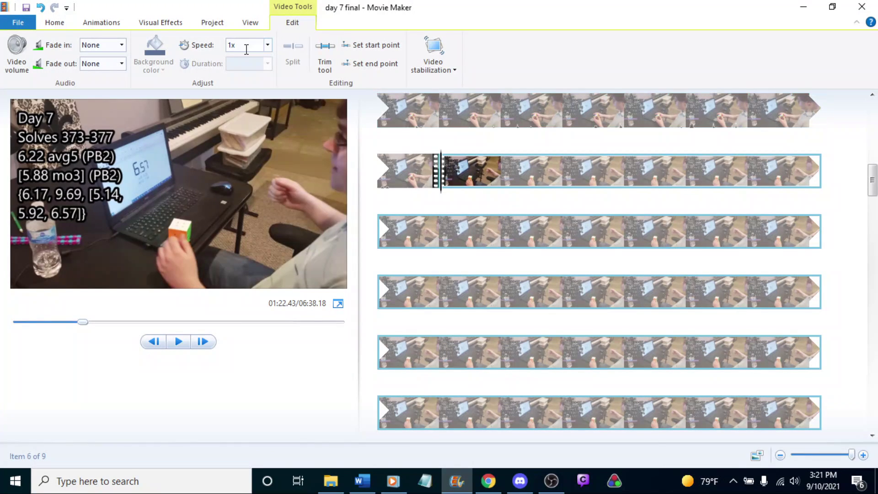
left_click(246, 48)
type("7.47")
key("Return")
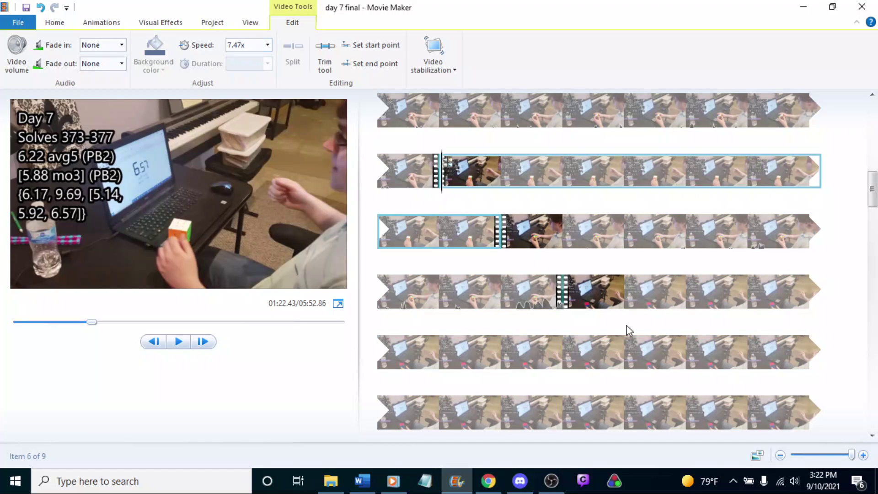
Shrink the storyboard to one thumbnail per segment and start playback from the beginning of the project.
left_click(521, 236, "ctrl")
key("space")
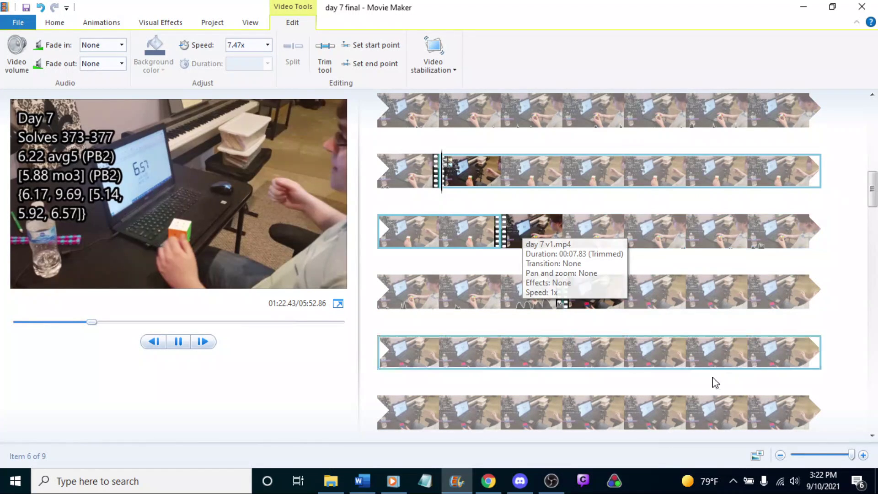
left_click_drag(851, 455, 785, 464)
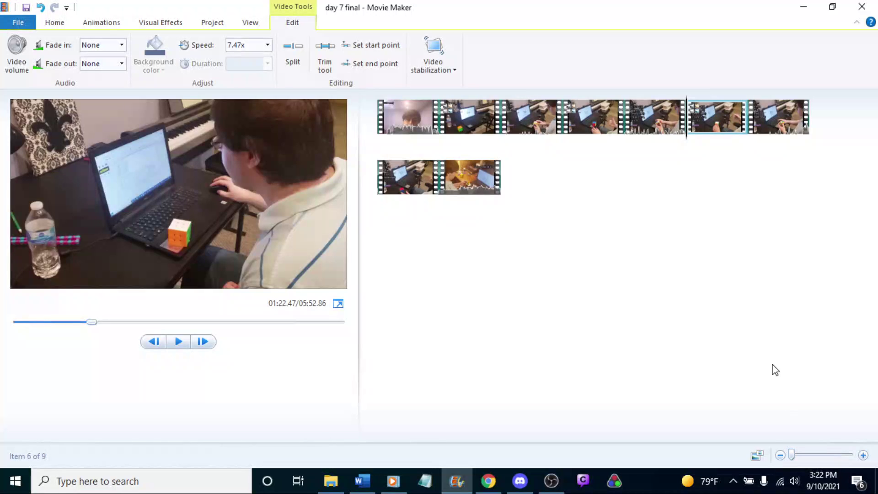
left_click(398, 116)
key("space")
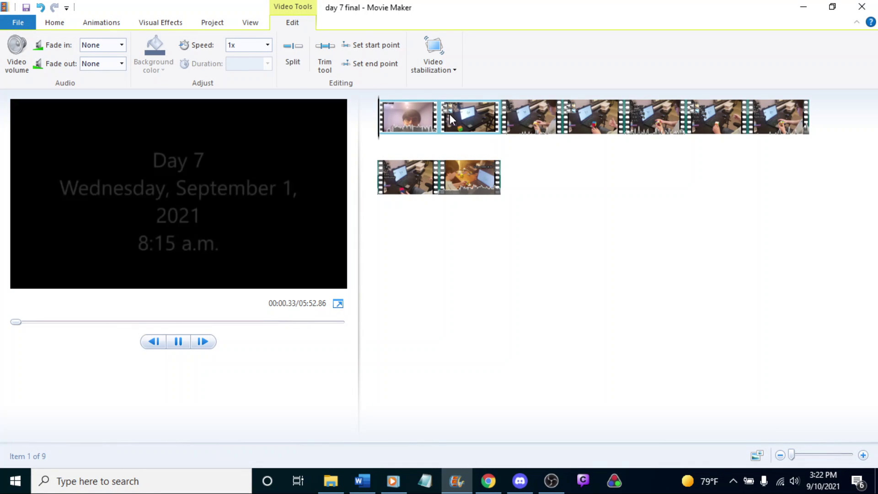
Spot-check the playback of segments two to six, up to the start of Solve 492.
left_click(465, 115)
key("space")
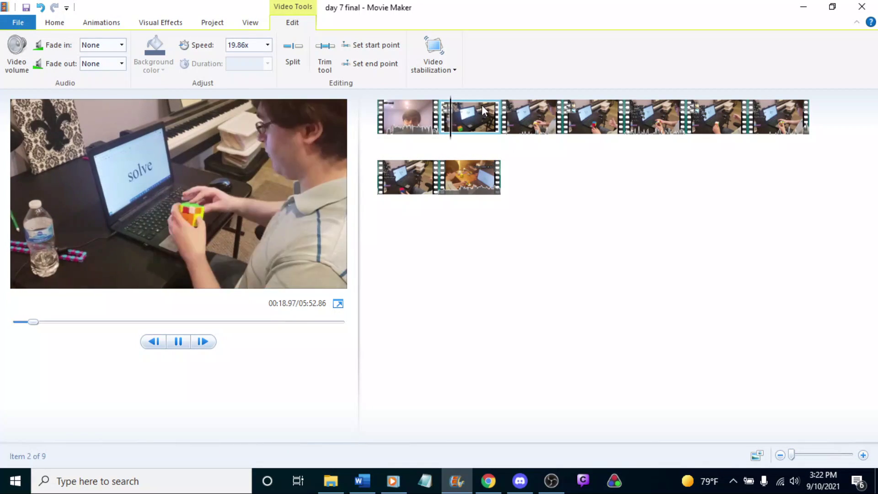
left_click(539, 130)
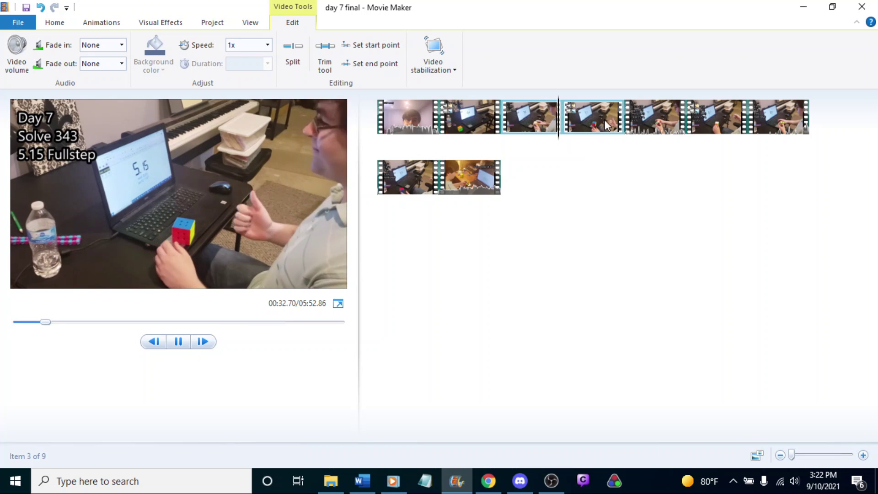
left_click(657, 132)
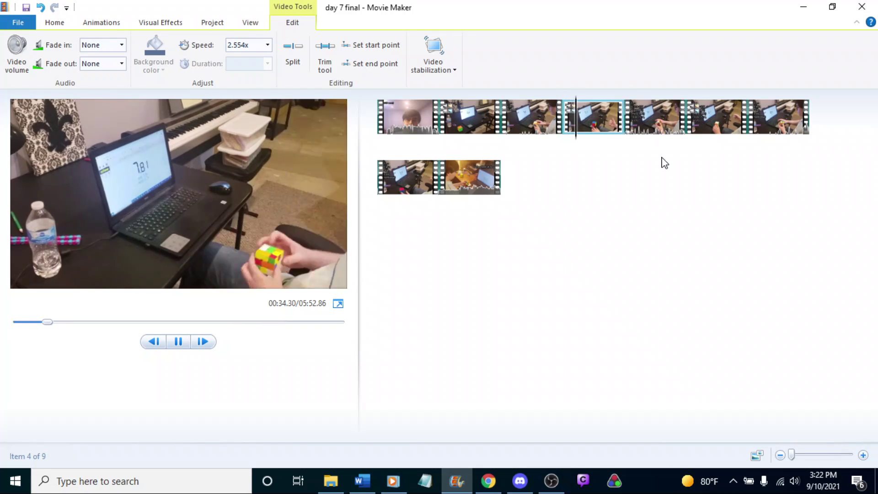
key("space")
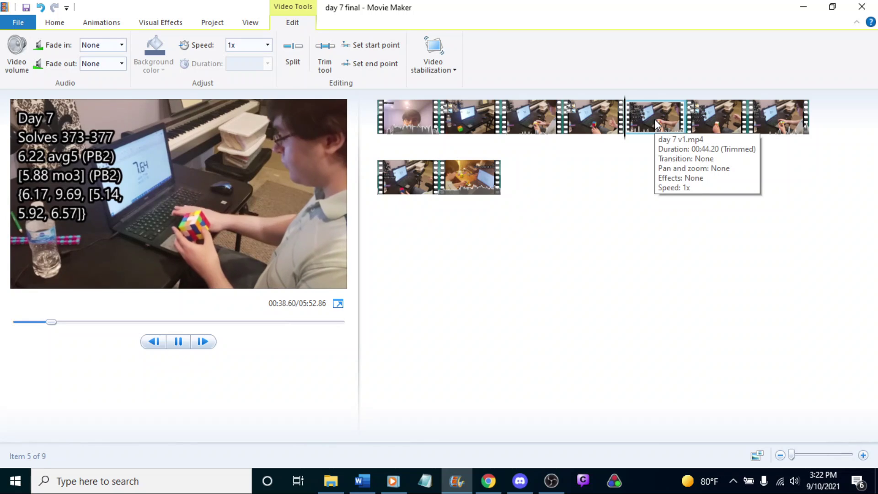
key("space")
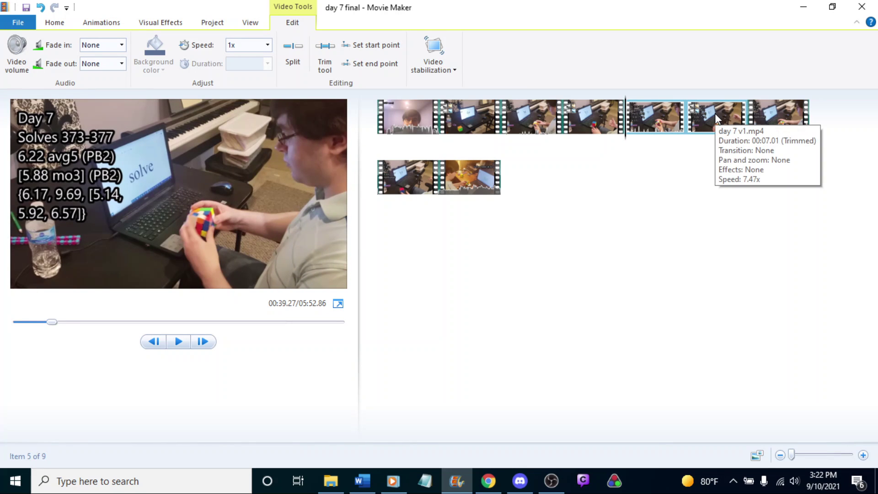
left_click(715, 114)
key("space")
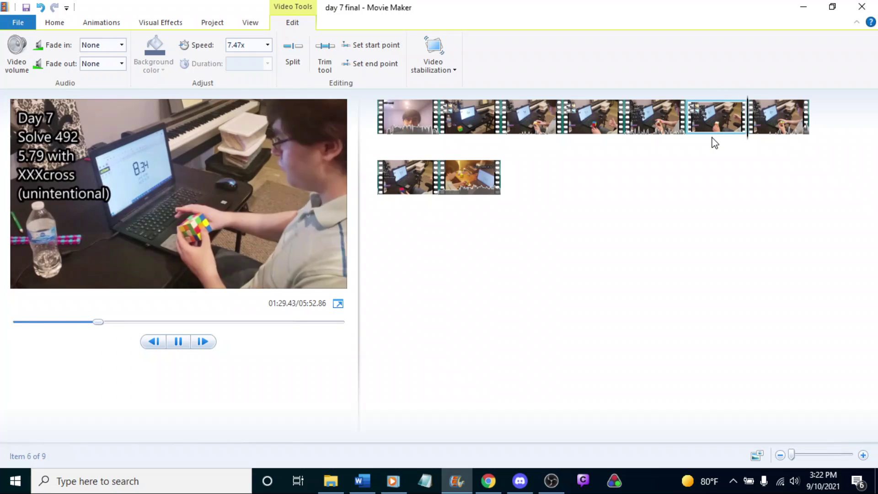
Reset the sixth segment, between Solves 373-377 and Solve 492, to 1x and set its speed to 10.46x.
left_click(717, 112)
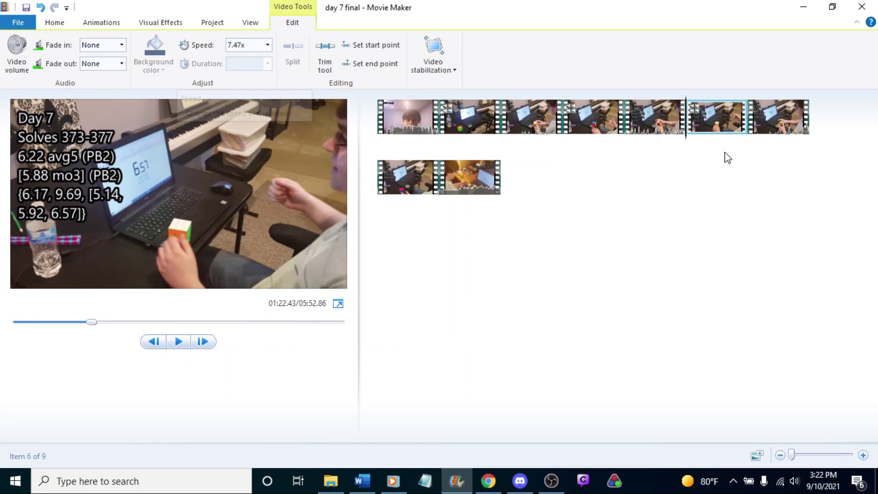
left_click(267, 44)
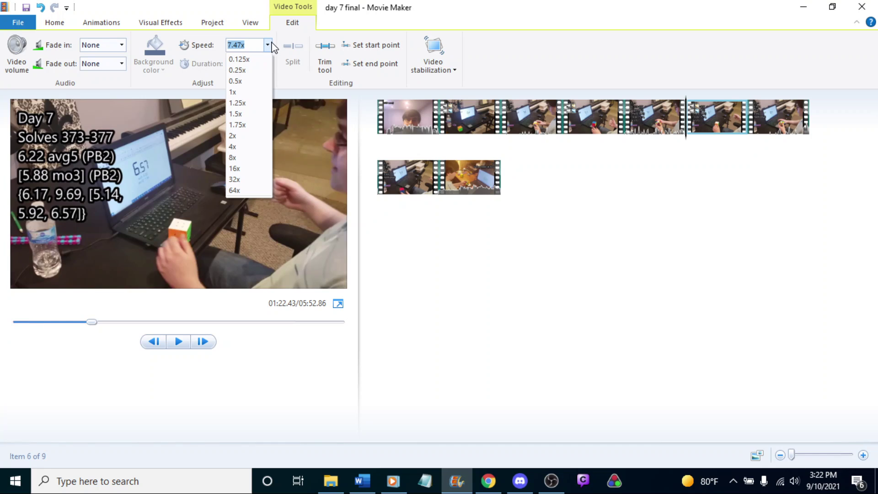
left_click(241, 88)
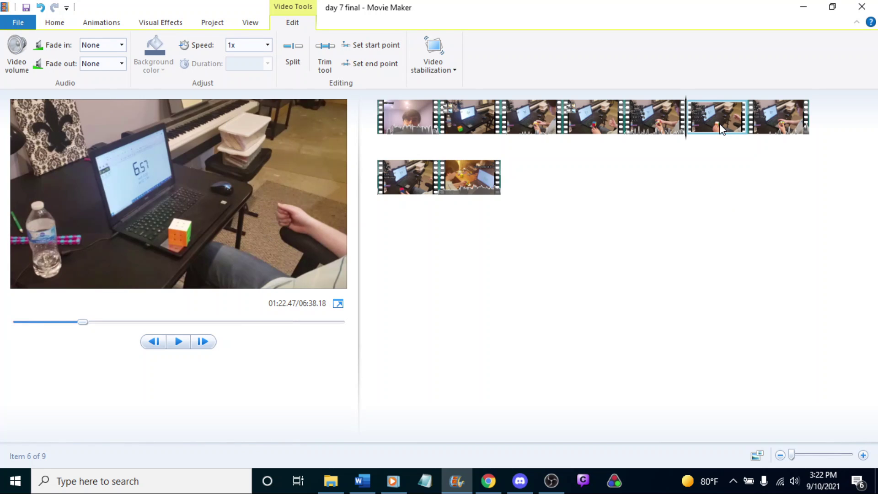
mouse_move(721, 129)
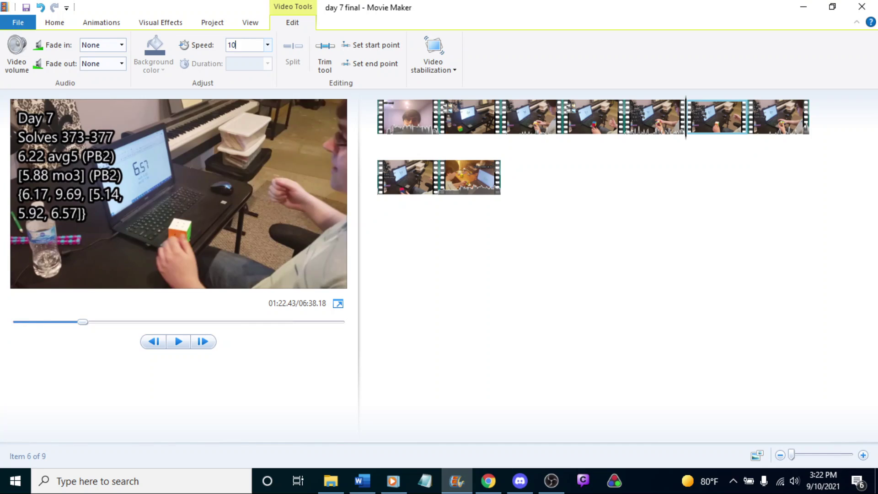
key("Return")
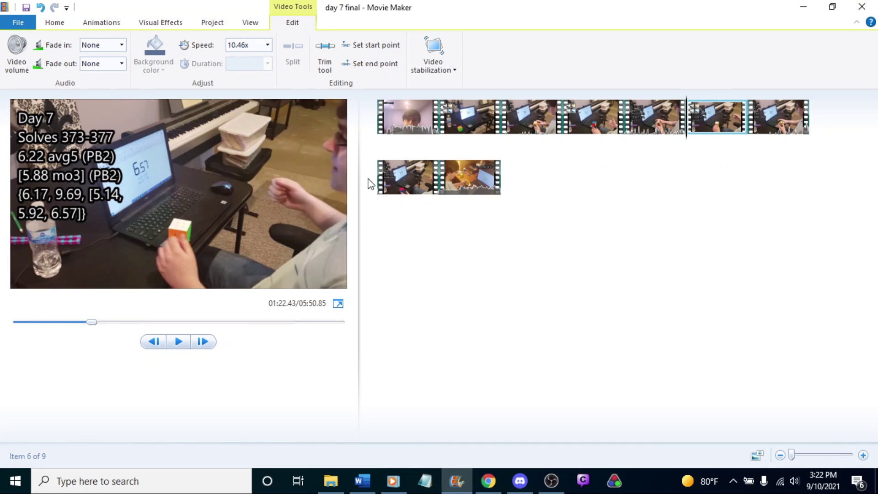
Set the speed of the eighth segment, between Solve 492 and Solve 1000, to 31.89x.
left_click(397, 179)
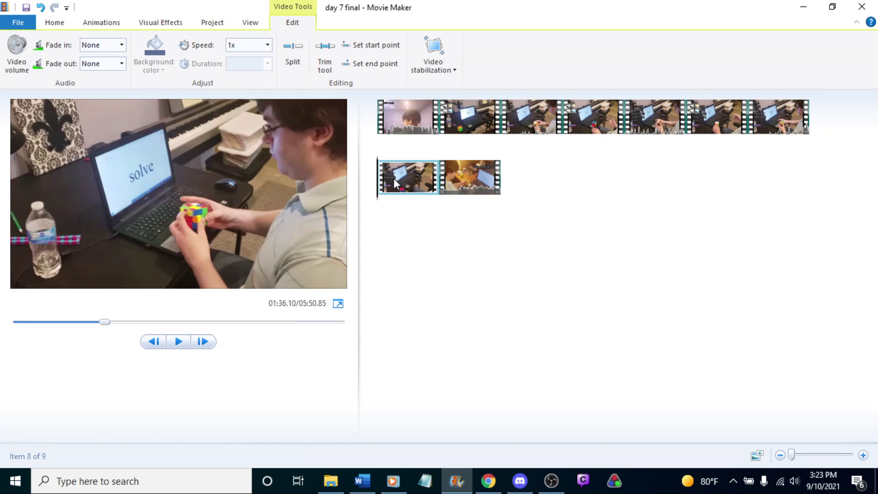
left_click(251, 44)
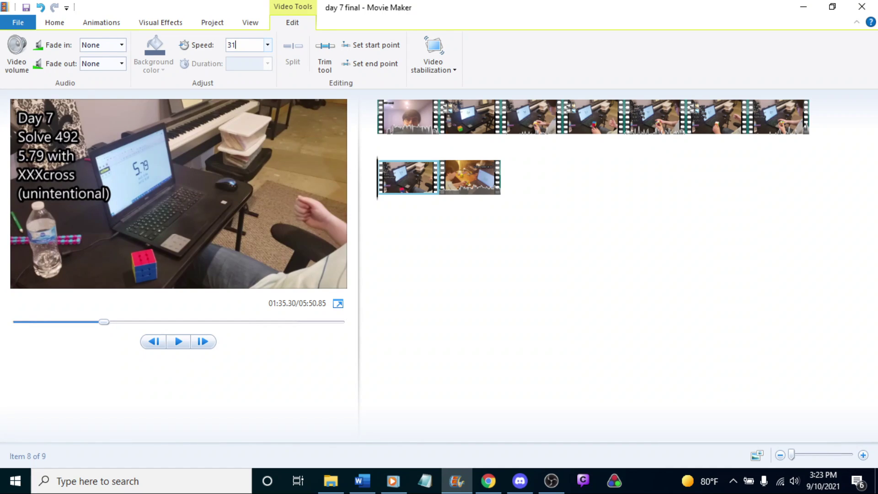
key("Return")
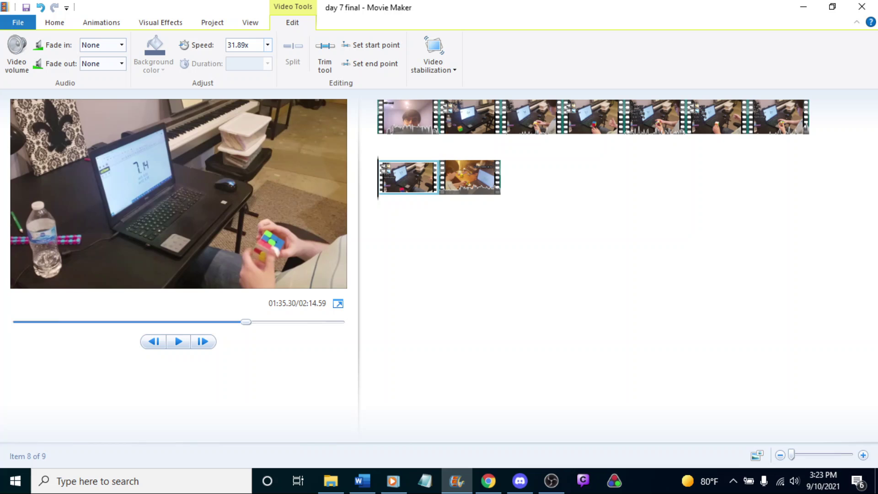
Play back parts of segments two to seven to check the transitions between sped-up footage and captioned solves.
left_click(464, 109)
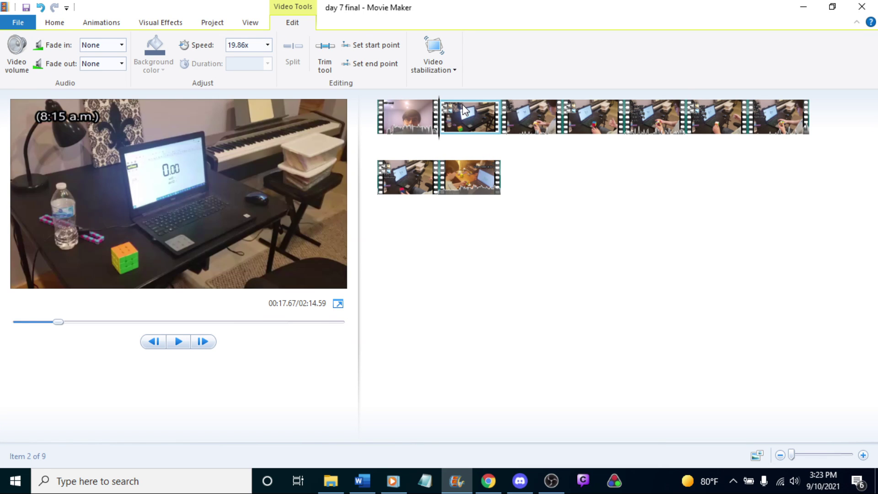
key("space")
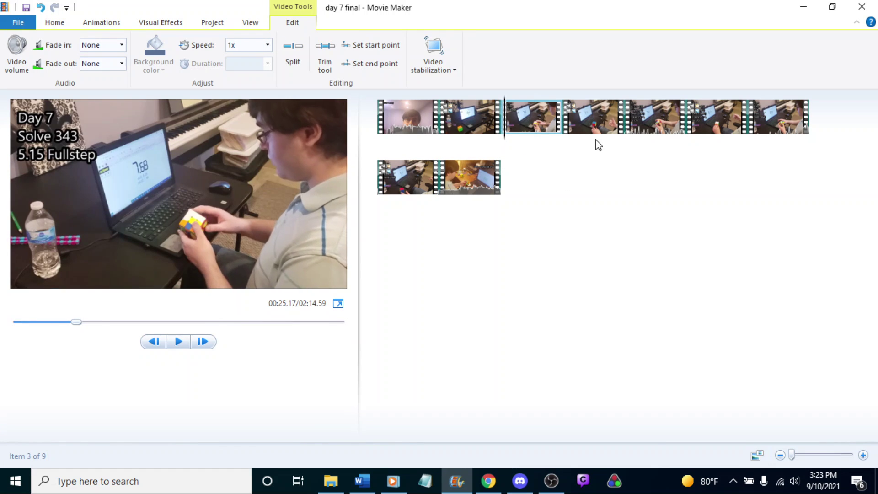
left_click(590, 131)
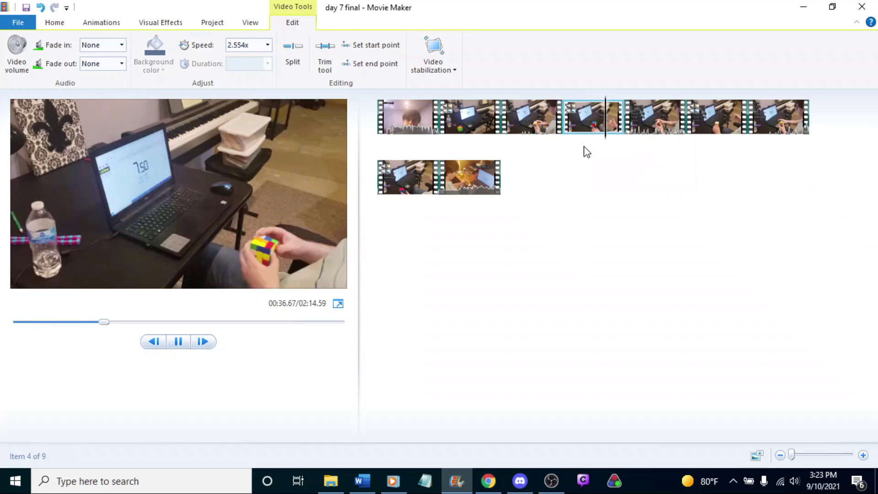
key("space")
key("space")
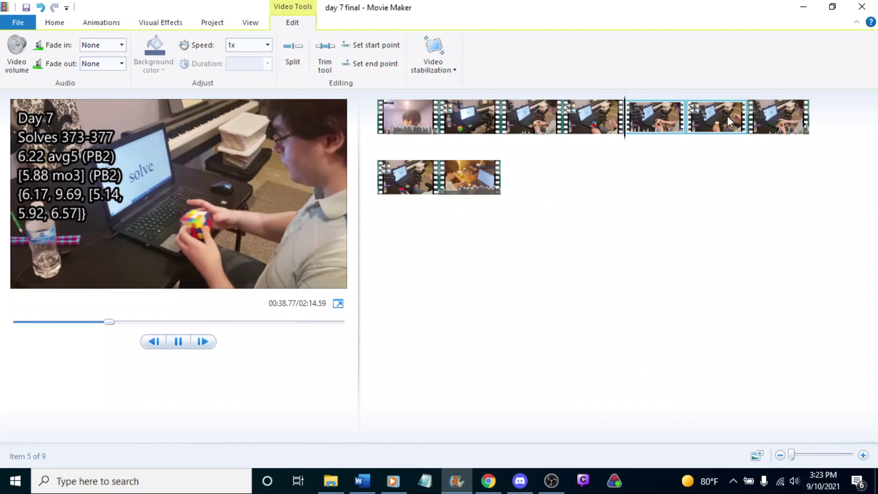
left_click(728, 116)
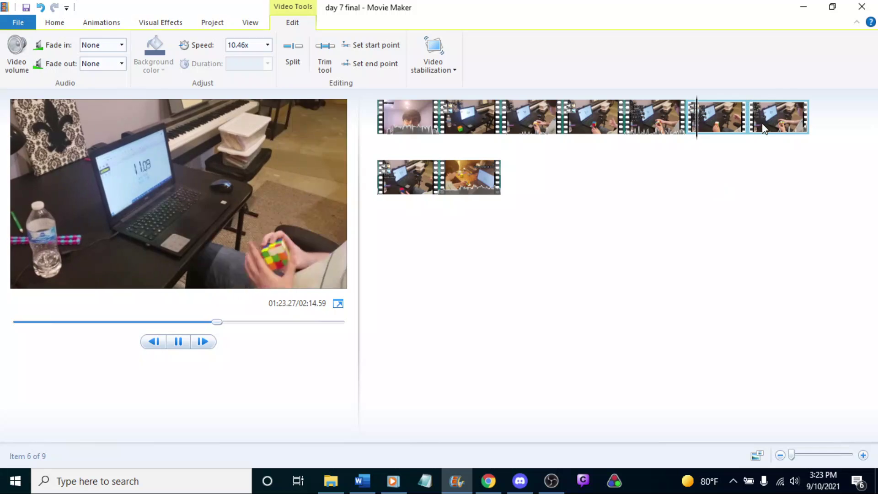
left_click(764, 120)
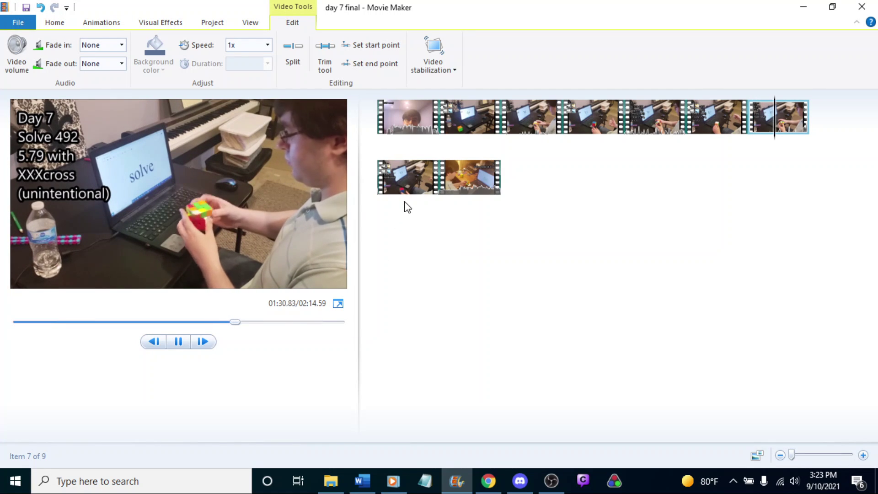
Play back the 31.89x segment after Solve 492 and go to the start of the Solve 1000 segment.
left_click(414, 187)
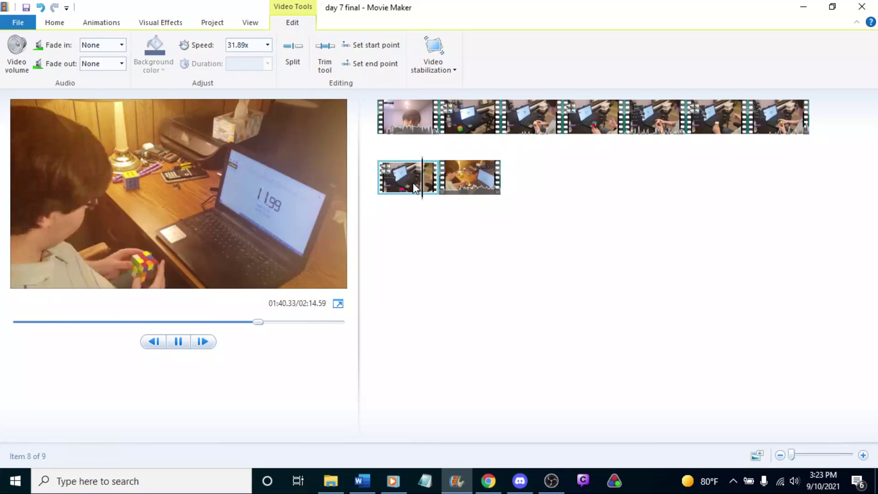
left_click(405, 177)
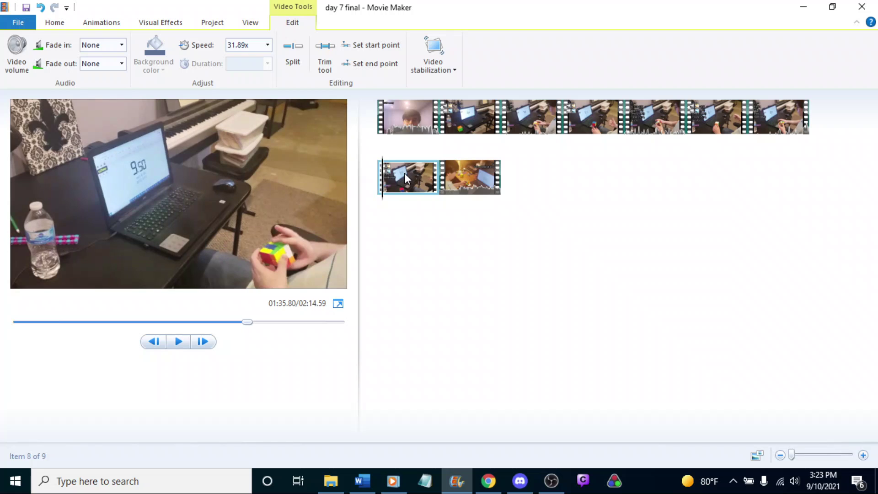
key("space")
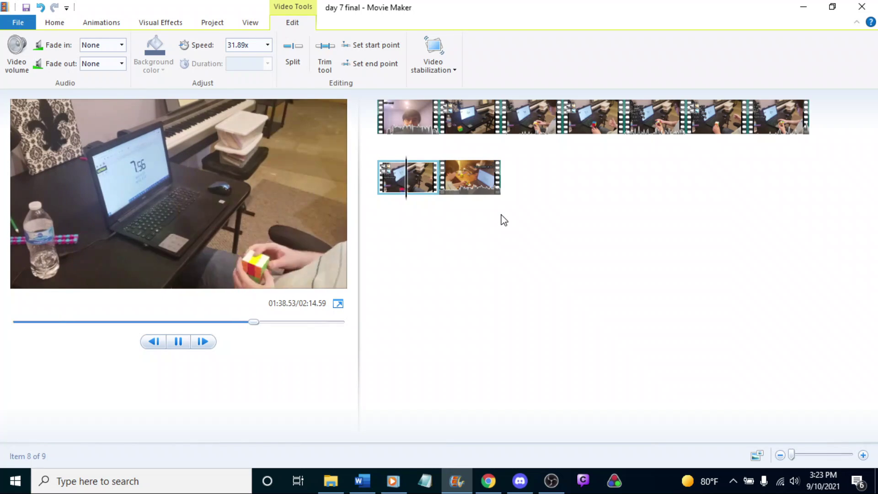
key("space")
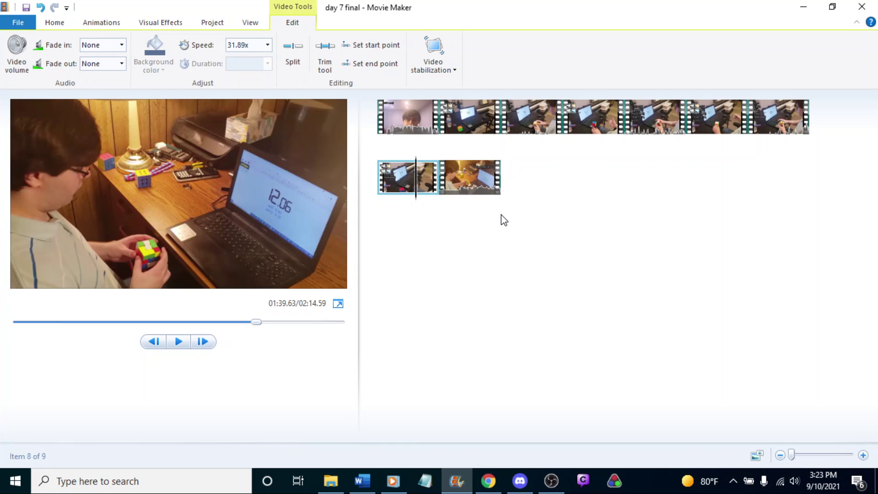
left_click(466, 168)
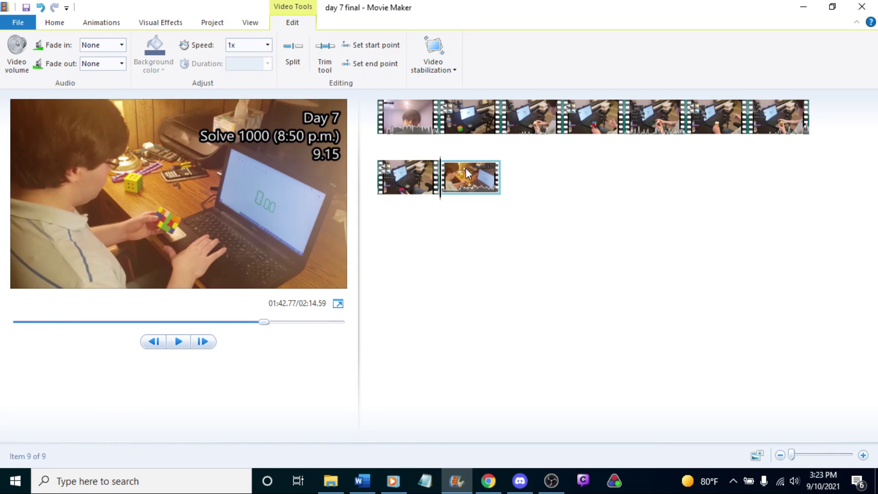
Start a new project and add the video clips from day 0 1 2.mp4 from the clips of solves folder.
left_click(396, 110)
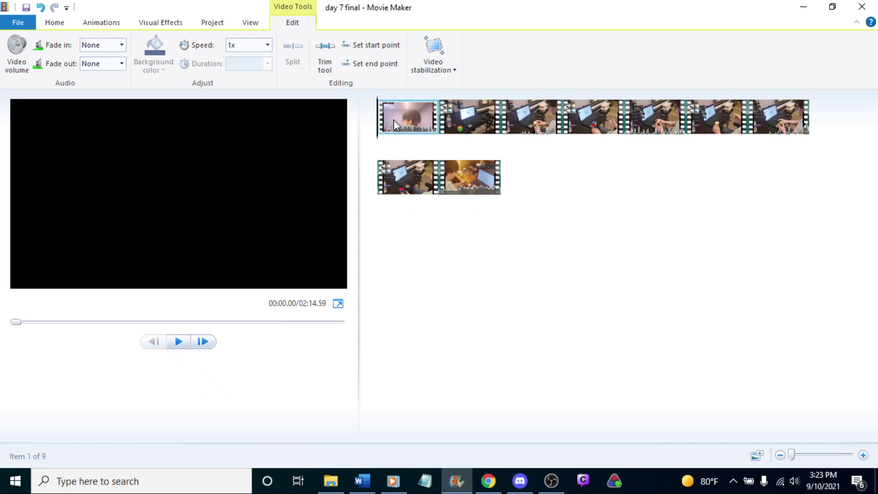
left_click(18, 22)
left_click(41, 43)
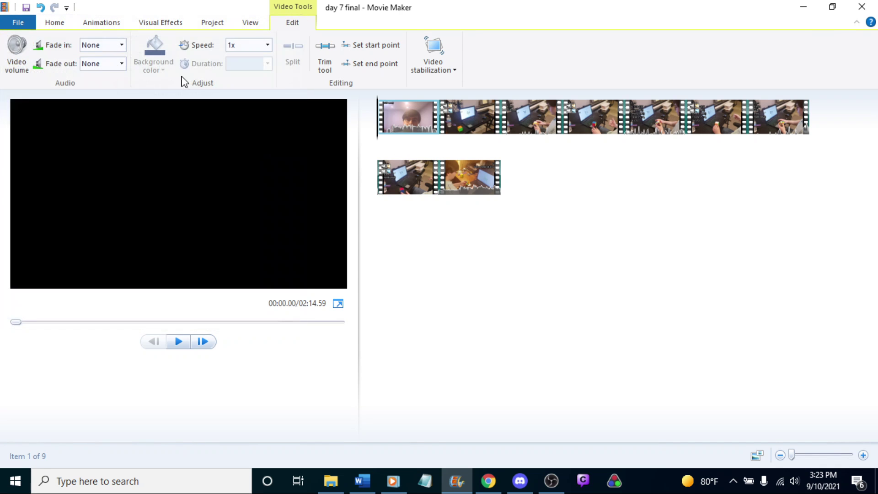
left_click(330, 482)
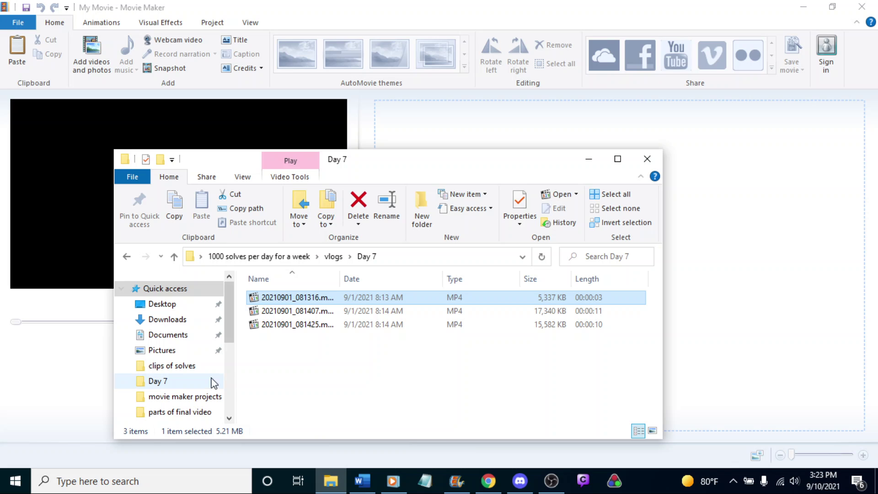
left_click(201, 366)
left_click_drag(363, 317, 796, 220)
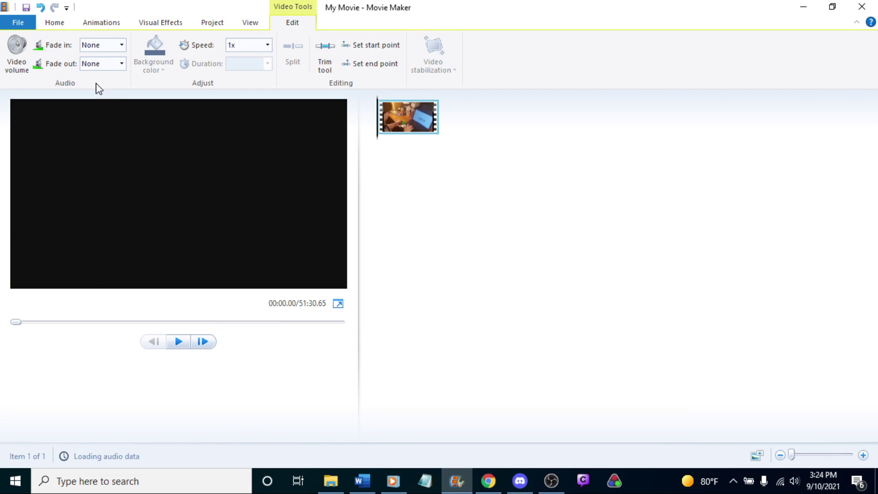
Add the track 12. Antique Terror as music from the Seihou 1 folder within all downloaded music.
left_click(55, 23)
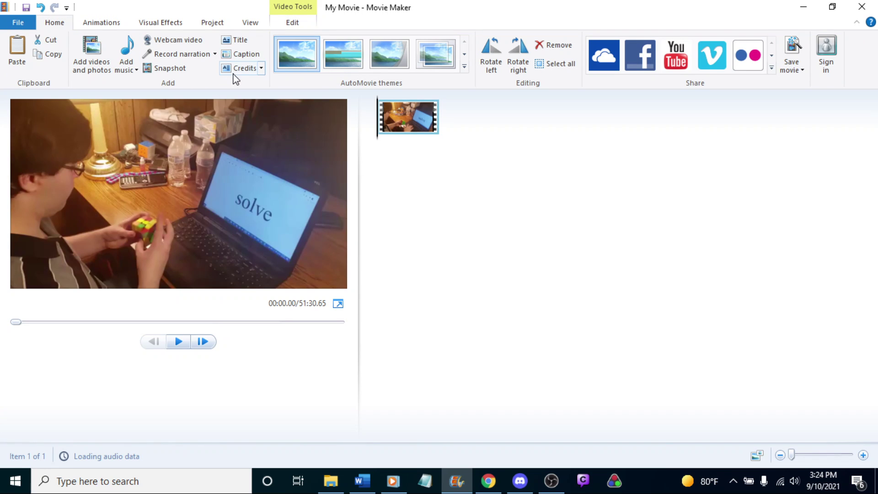
left_click(128, 48)
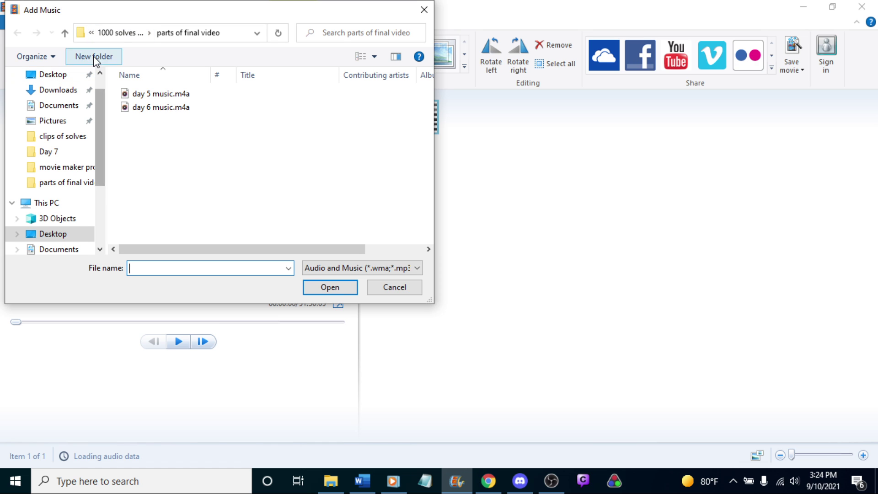
scroll(84, 218, "down", 2)
left_click(50, 249)
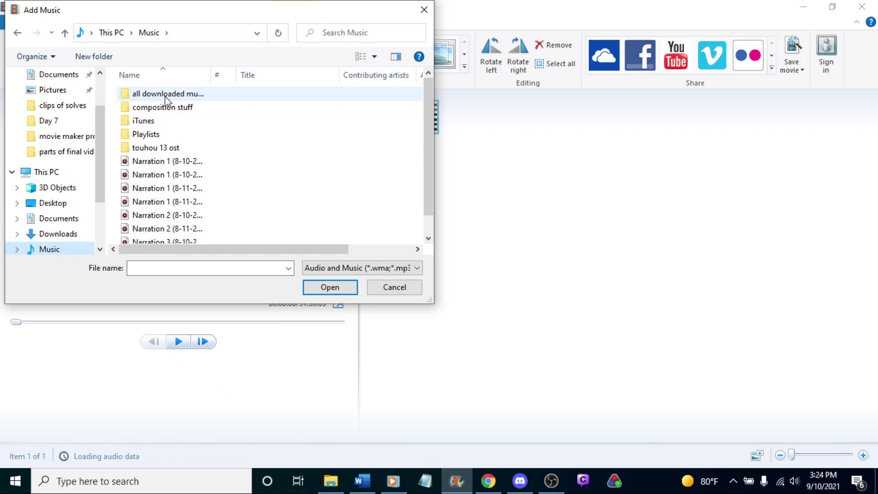
key("Return")
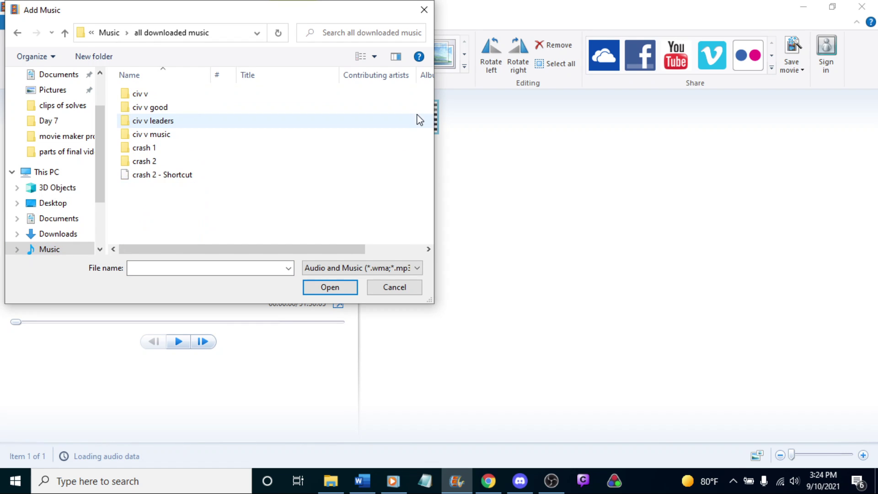
left_click_drag(432, 86, 437, 169)
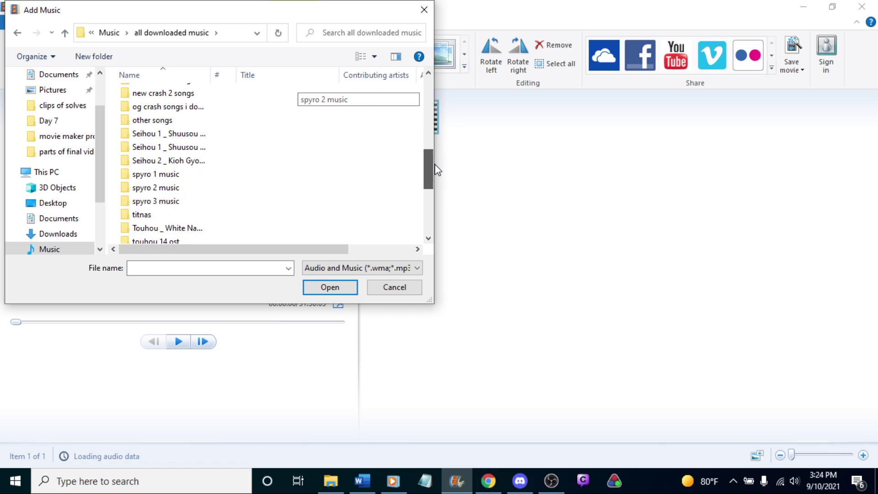
double_click(203, 137)
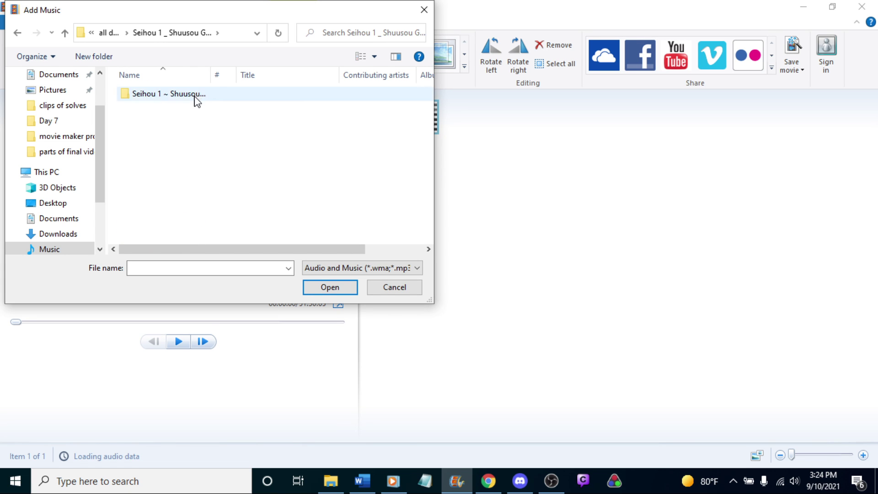
double_click(195, 94)
scroll(196, 169, "down", 3)
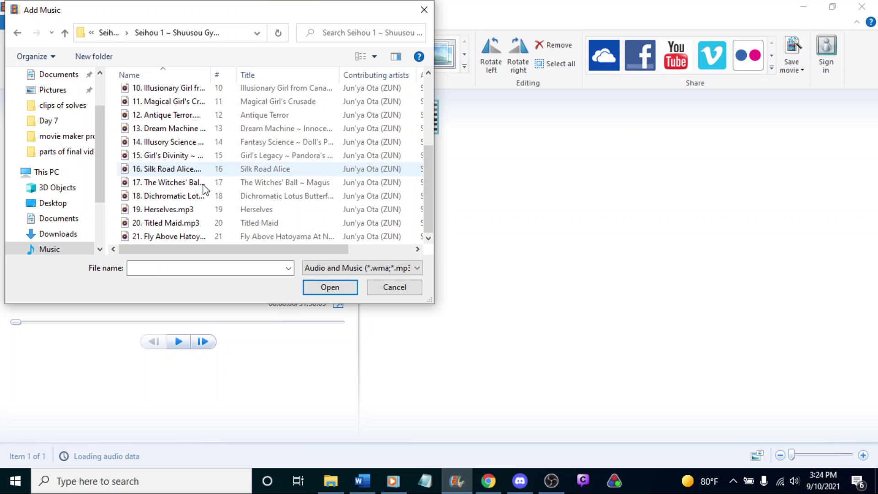
double_click(186, 115)
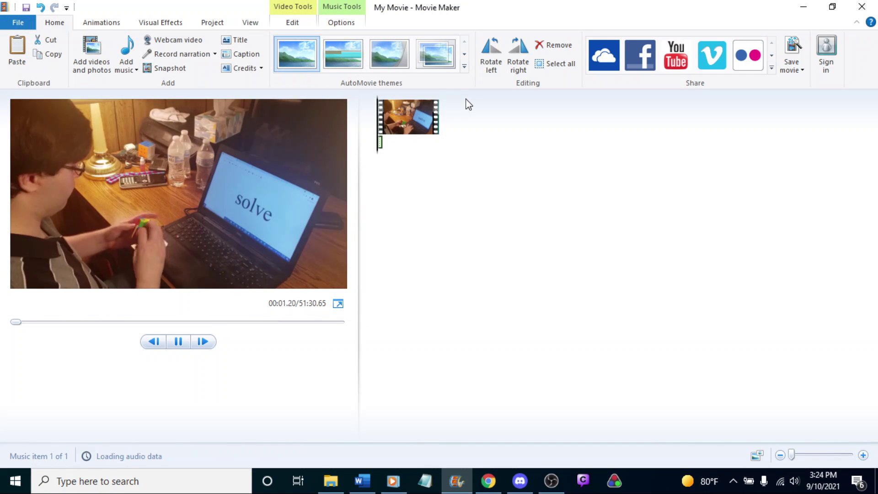
Turn the video clip's own volume all the way down.
left_click(427, 109)
left_click(297, 23)
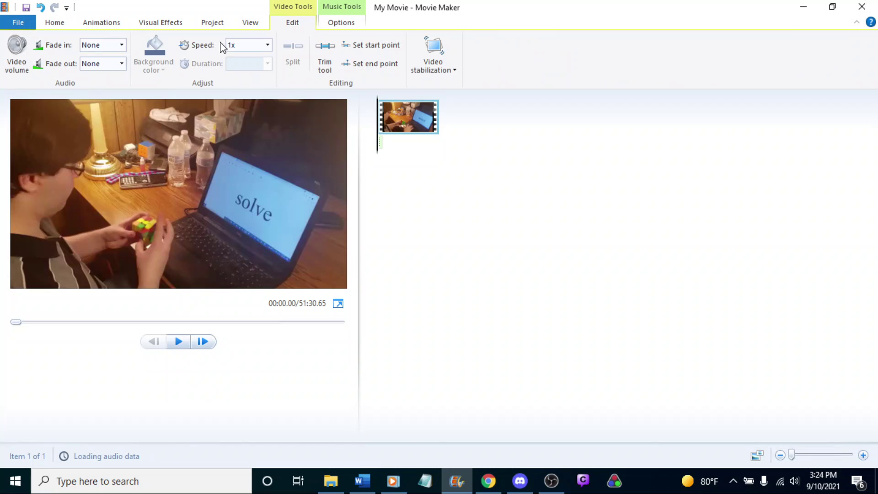
left_click(18, 60)
left_click_drag(46, 88, 5, 99)
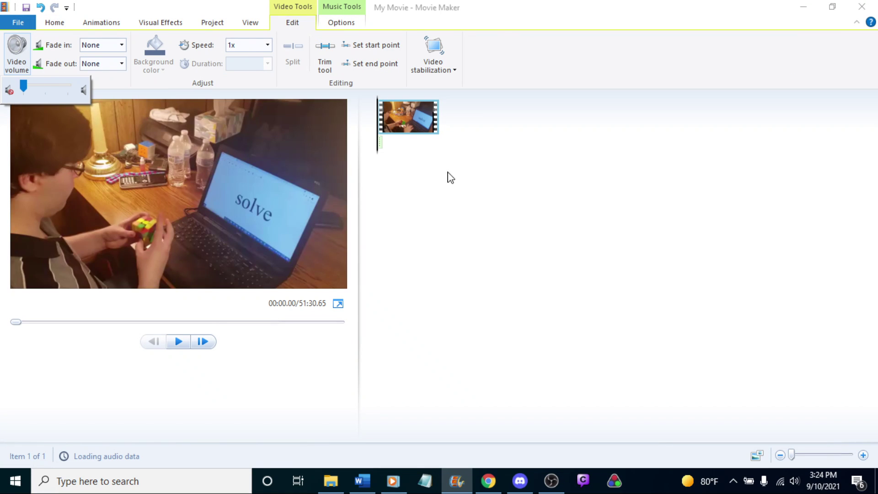
Lower the music track's volume slightly below the default level and play back the start.
left_click(383, 146)
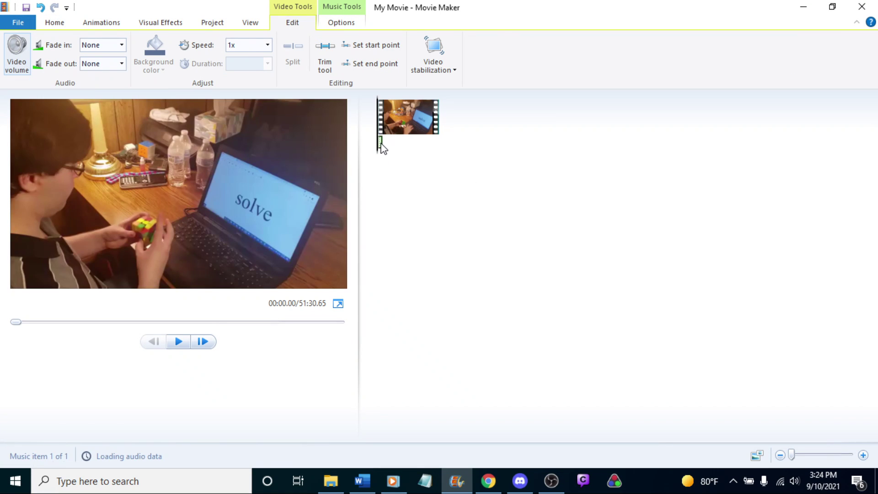
left_click(341, 23)
left_click(18, 57)
left_click_drag(44, 85, 37, 94)
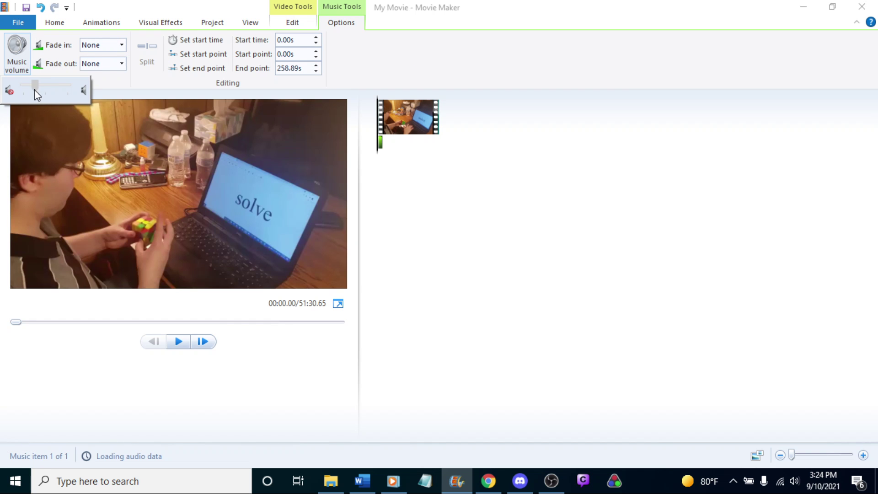
left_click(388, 47)
key("space")
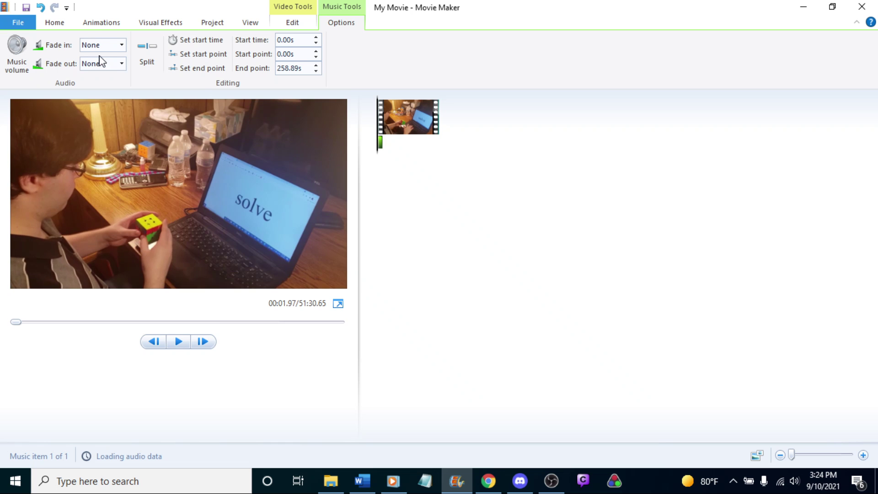
Split the video clip just after the music ends, at about 04:19, and delete the remaining footage.
left_click(403, 117)
mouse_move(373, 142)
left_mouse_down()
mouse_move(398, 143)
mouse_move(387, 145)
left_mouse_up()
left_click_drag(793, 456, 851, 455)
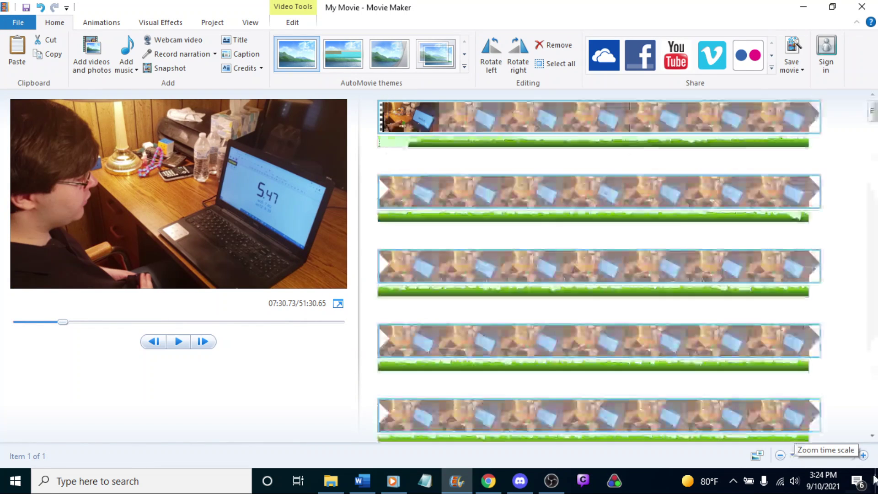
scroll(729, 354, "up", 1)
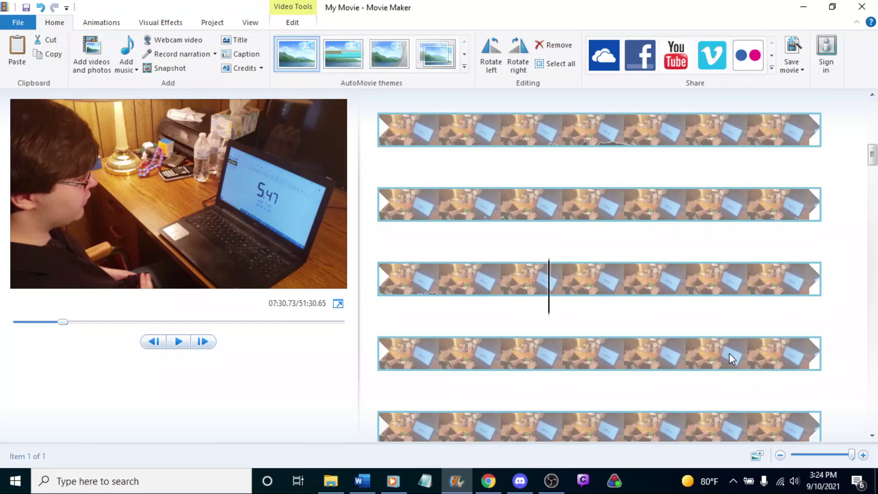
scroll(729, 359, "up", 5)
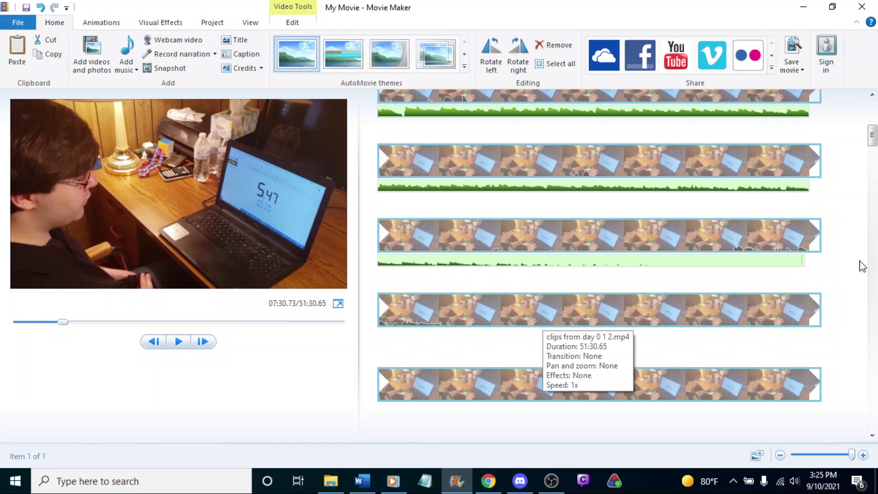
left_click(409, 315)
right_click(381, 316)
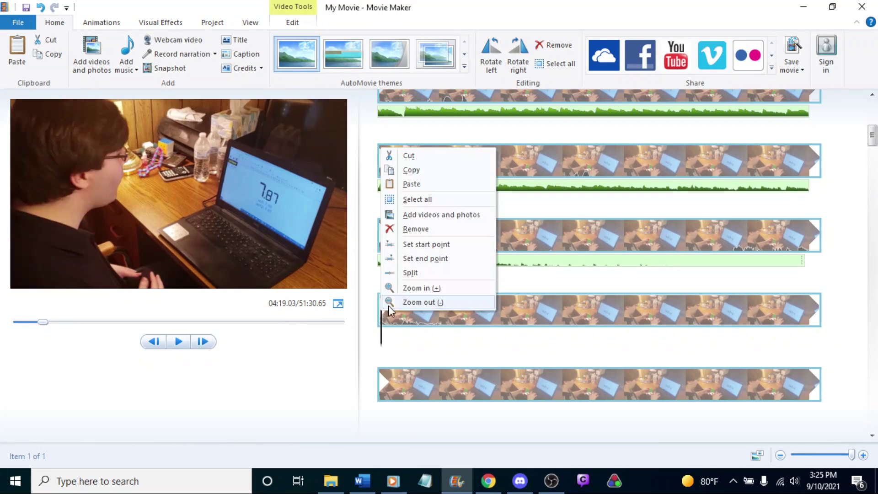
left_click(412, 274)
key("Delete")
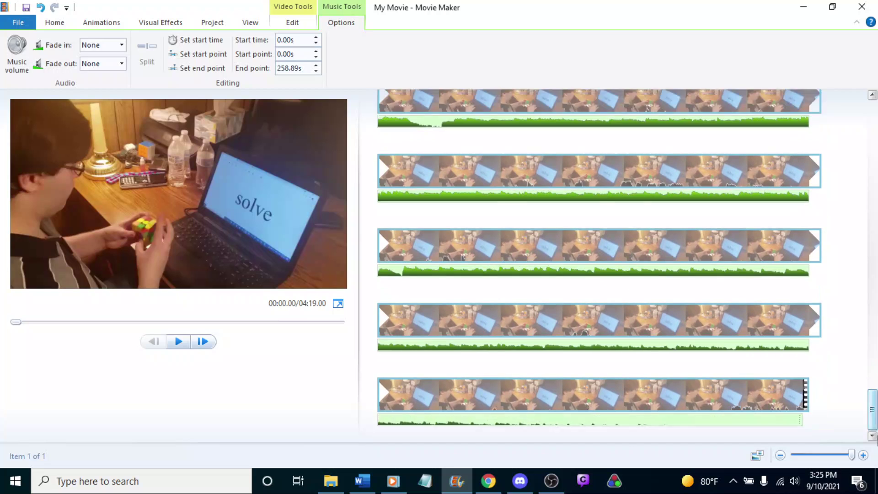
Export the project as an audio-only M4A file named "day 7 music" in the parts of final video folder.
key("space")
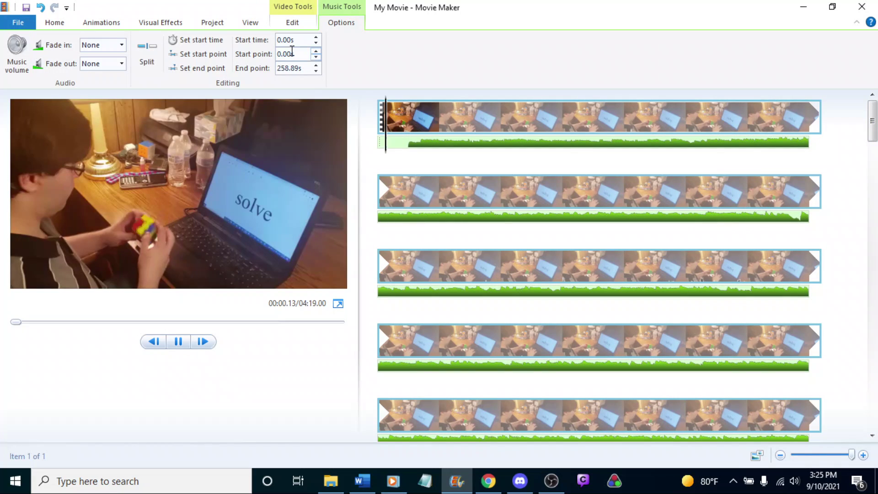
left_click(19, 23)
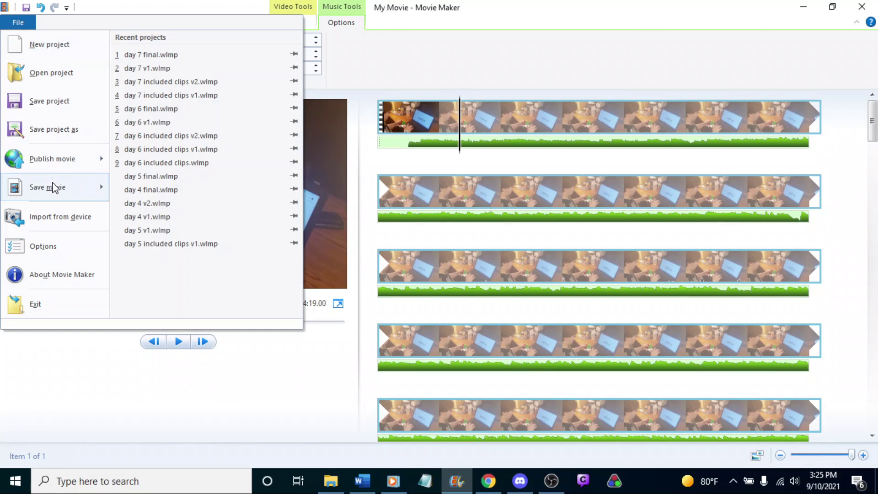
mouse_move(53, 186)
left_click(228, 130)
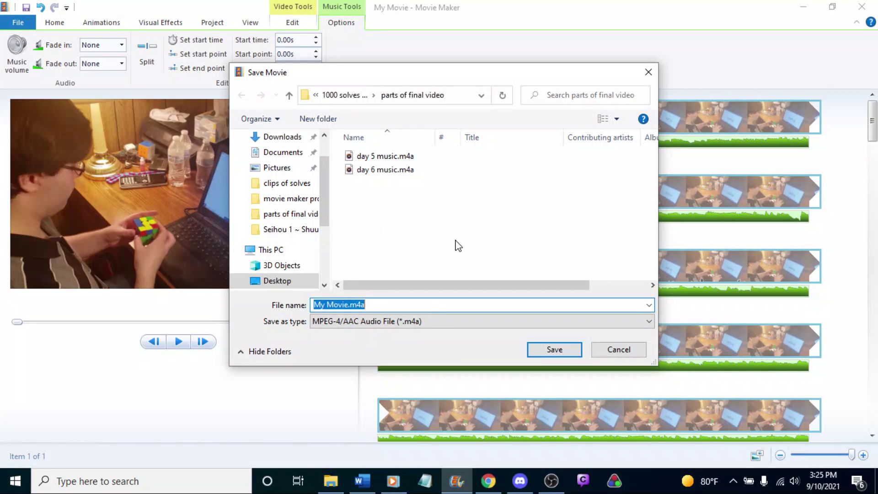
type("day 7 music")
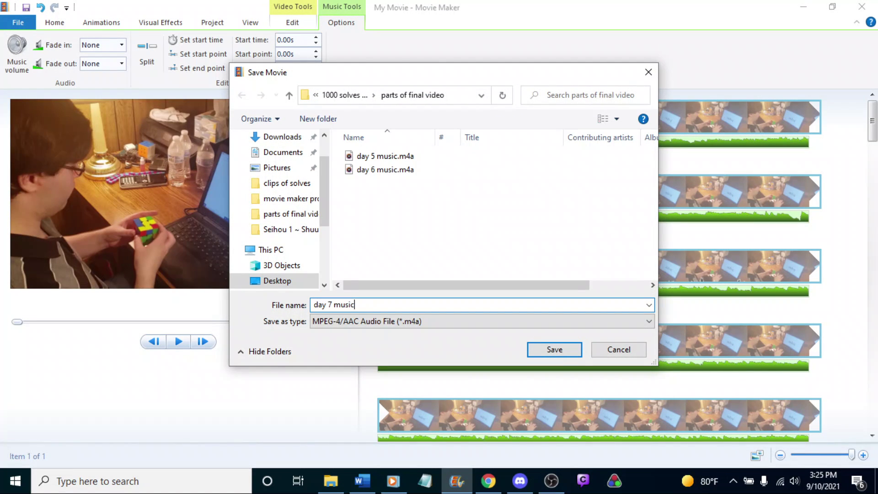
key("Return")
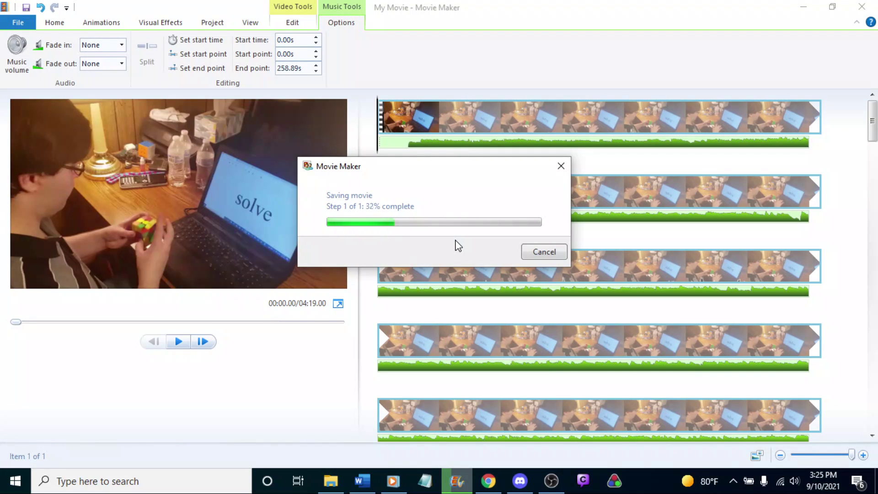
left_click(484, 491)
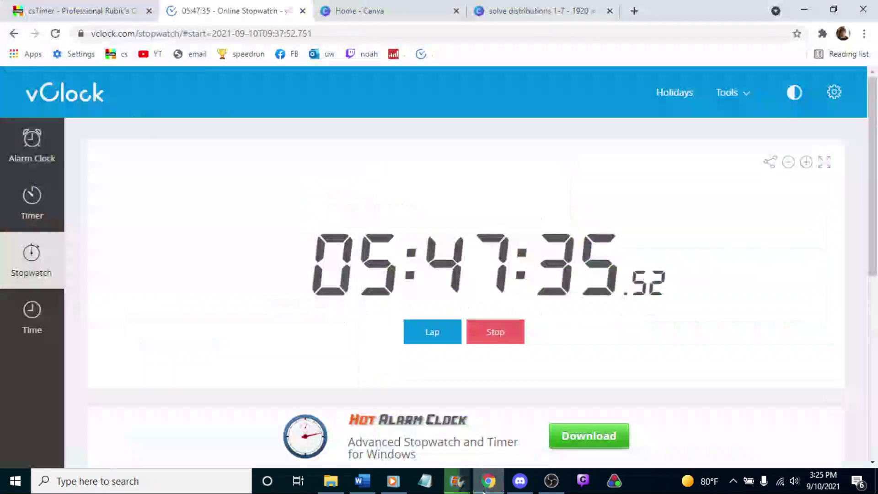
left_click(484, 491)
left_click(552, 481)
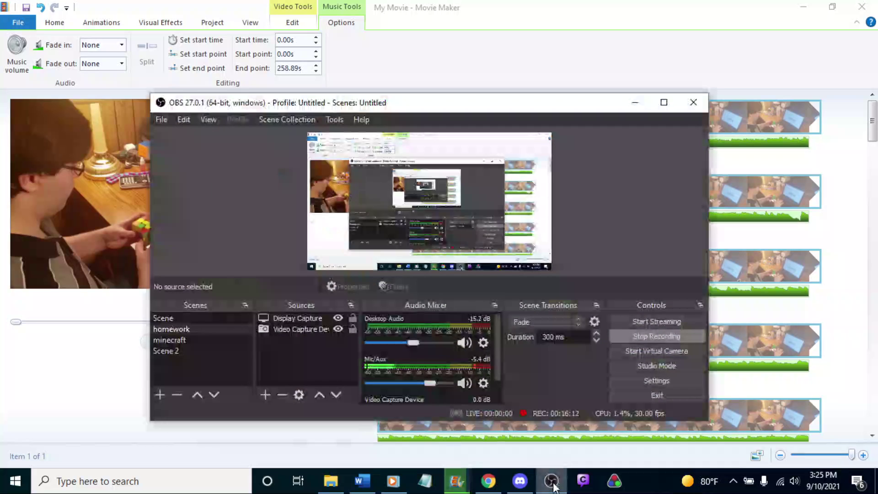
left_click(551, 481)
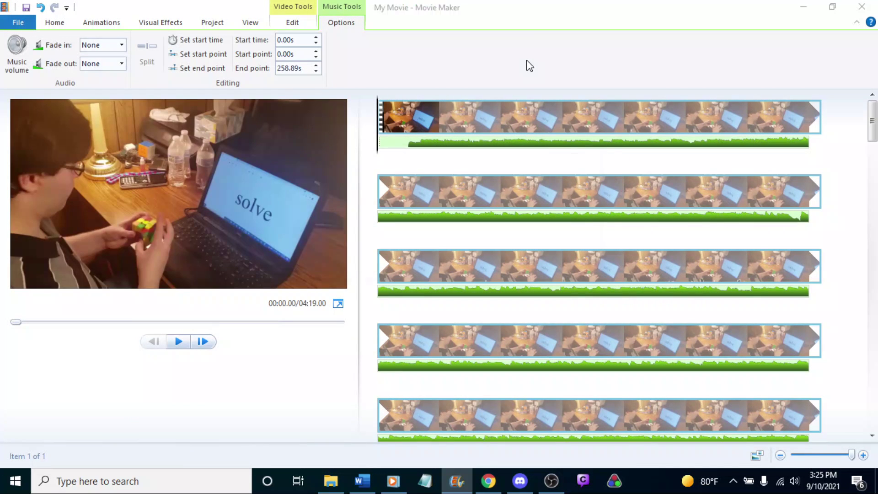
Reopen the day 7 final project without saving the temporary music project.
left_click(588, 272)
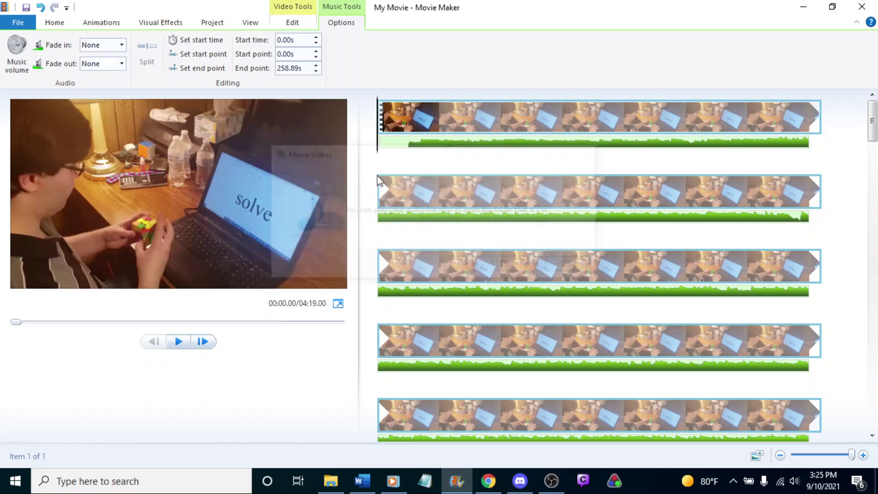
left_click(22, 26)
left_click(143, 55)
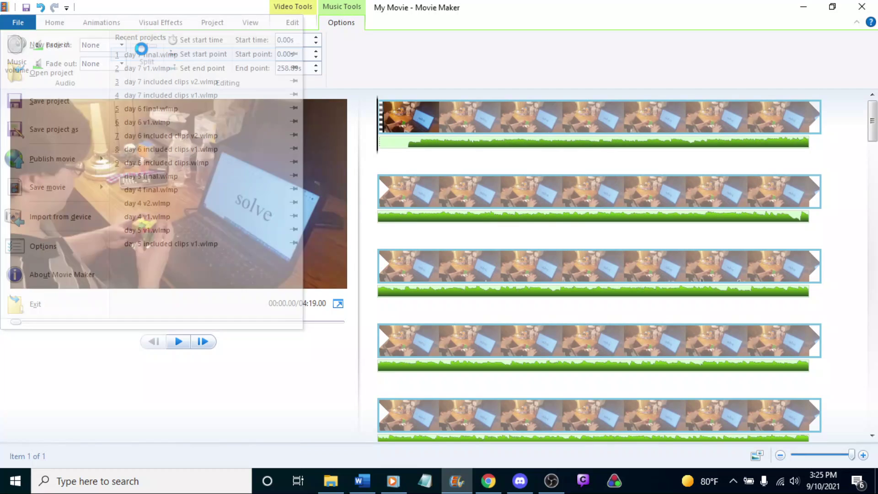
left_click(471, 243)
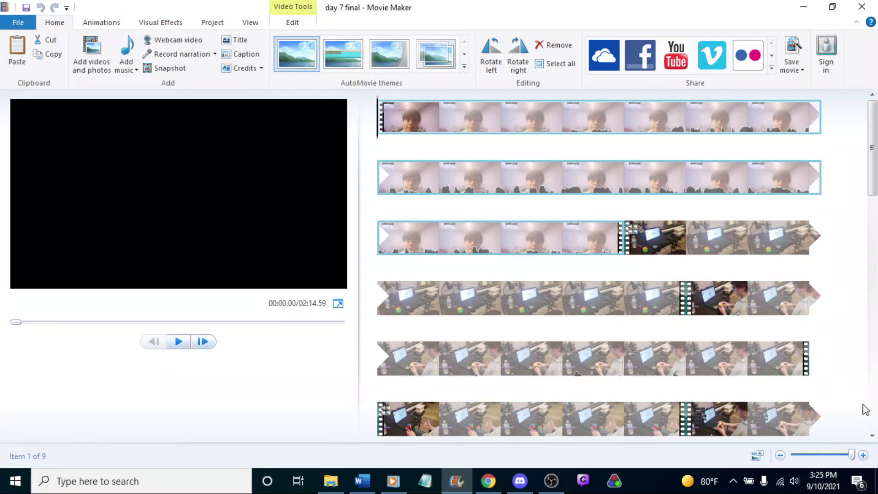
left_click_drag(851, 456, 783, 456)
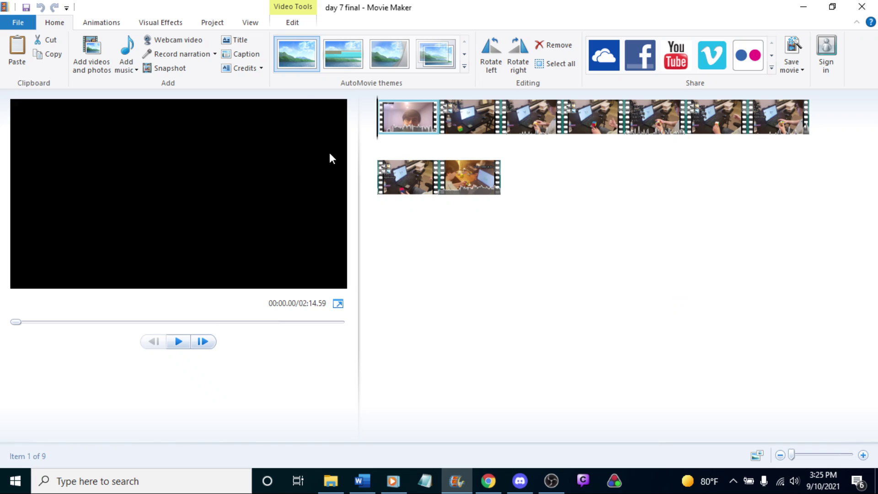
Check the video volume setting shared by all the clips in the project.
key("ctrl+a")
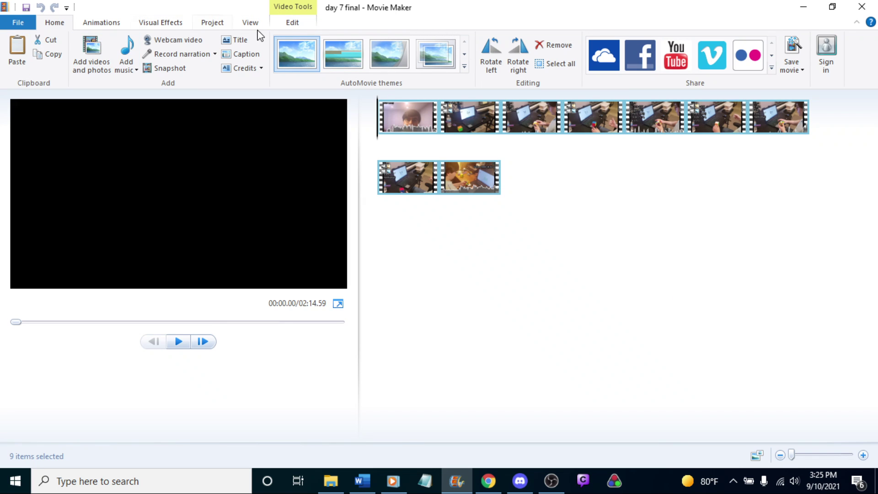
left_click(280, 25)
left_click(5, 46)
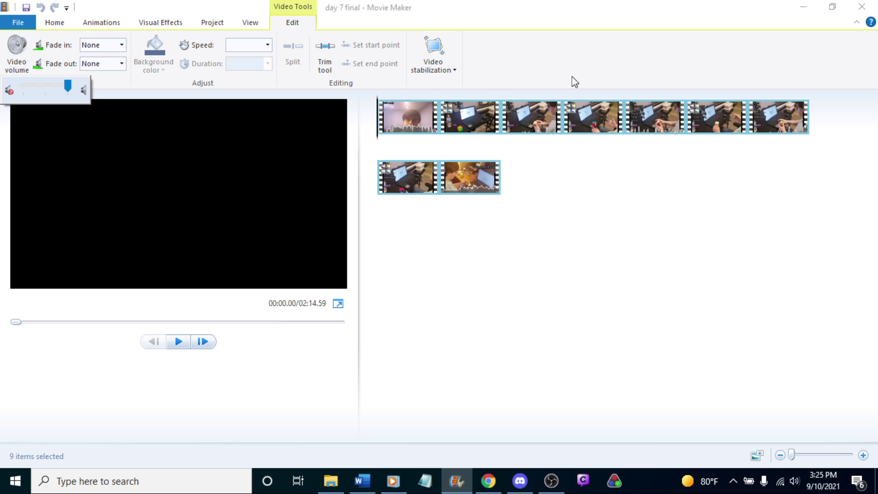
left_click(543, 65)
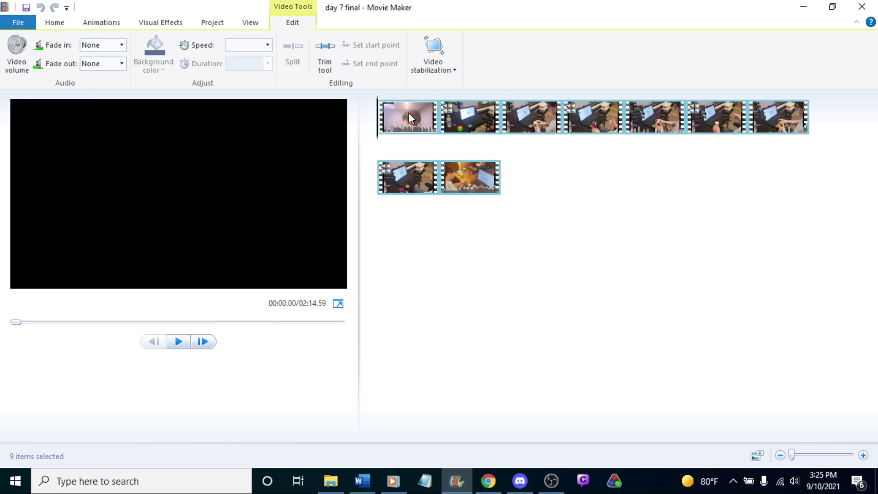
Add "day 7 music.m4a" from the parts of final video folder as music starting at the first clip.
left_click(408, 117)
left_click(63, 23)
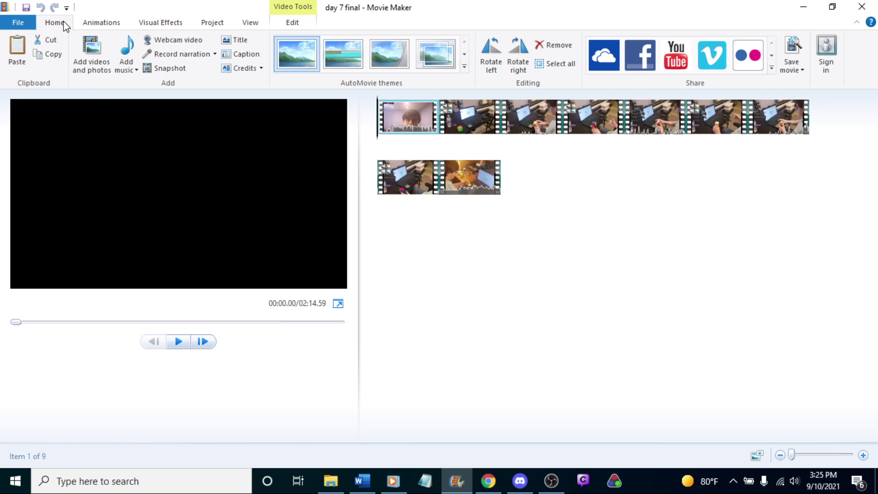
left_click(129, 57)
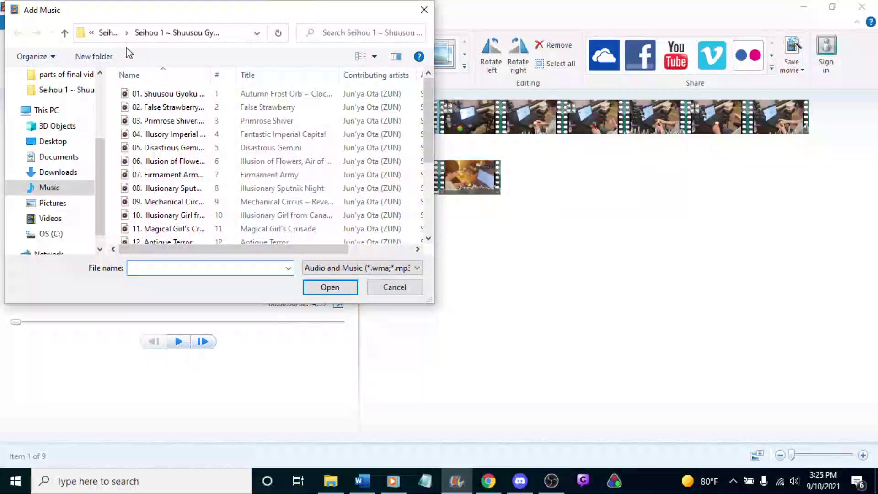
scroll(58, 147, "up", 2)
left_click(64, 137)
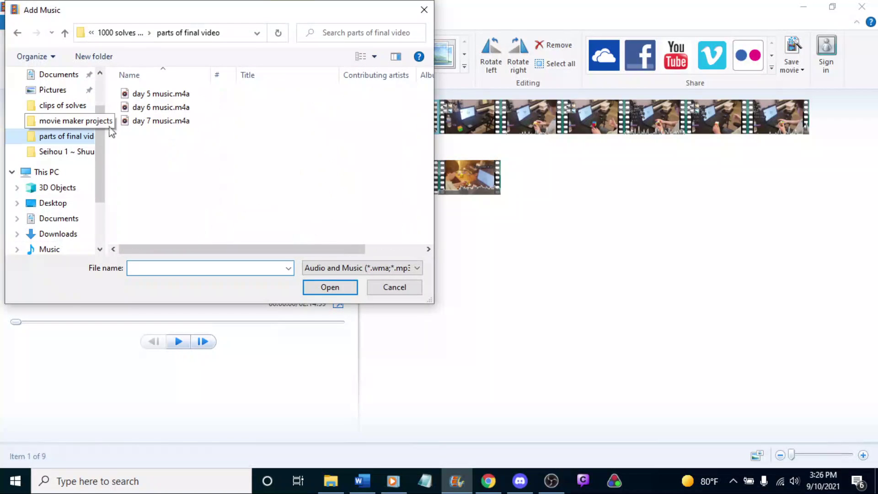
double_click(167, 121)
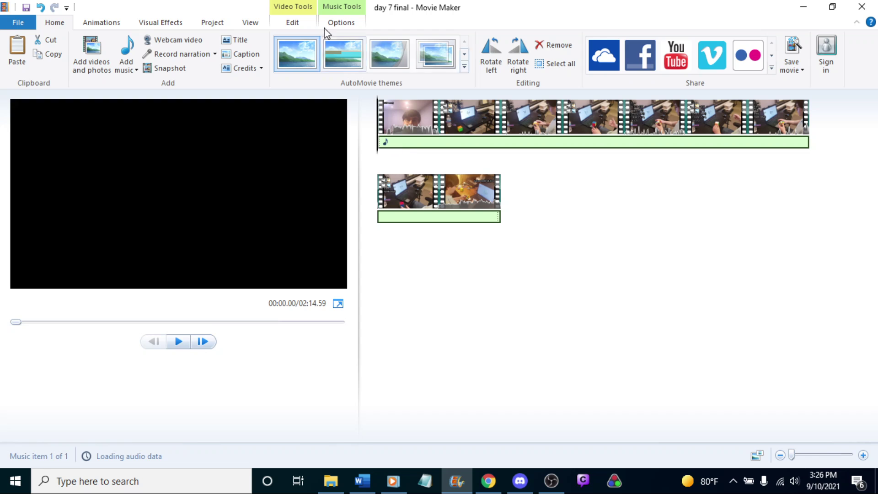
Lower the added music's volume close to its minimum and play back the video into Solve 343.
left_click(340, 22)
left_click(21, 54)
left_click_drag(47, 88, 3, 90)
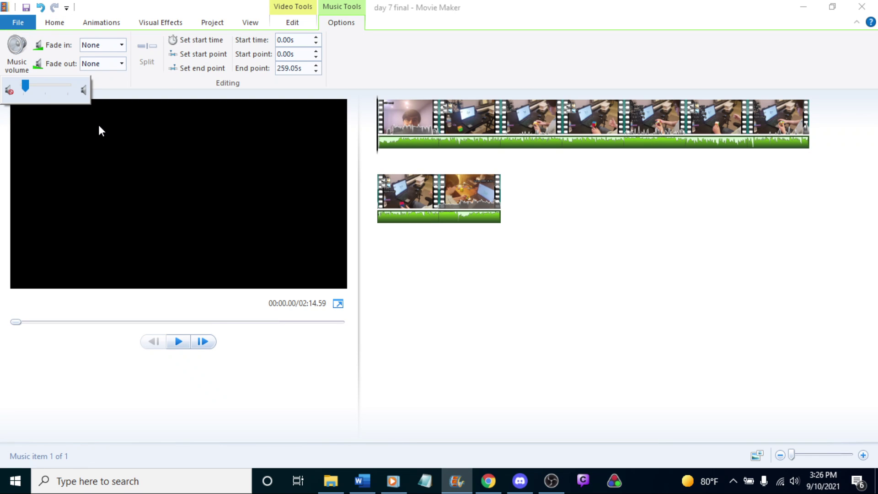
left_click(429, 123)
key("space")
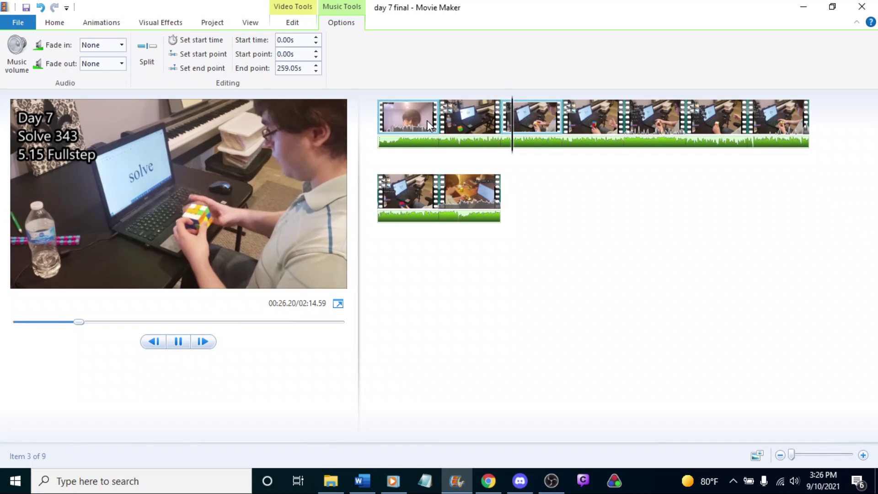
key("space")
key("space")
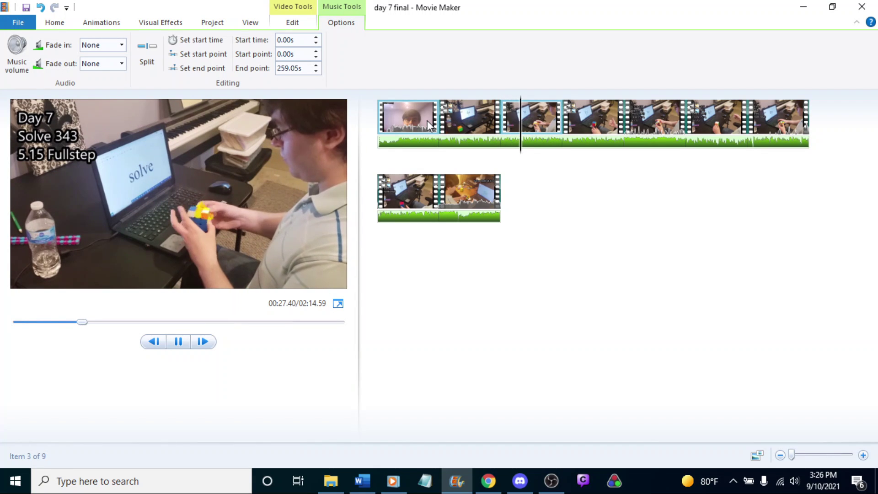
key("space")
Split the music at 24.67 s, where the Solve 343 clip begins.
left_click(510, 139)
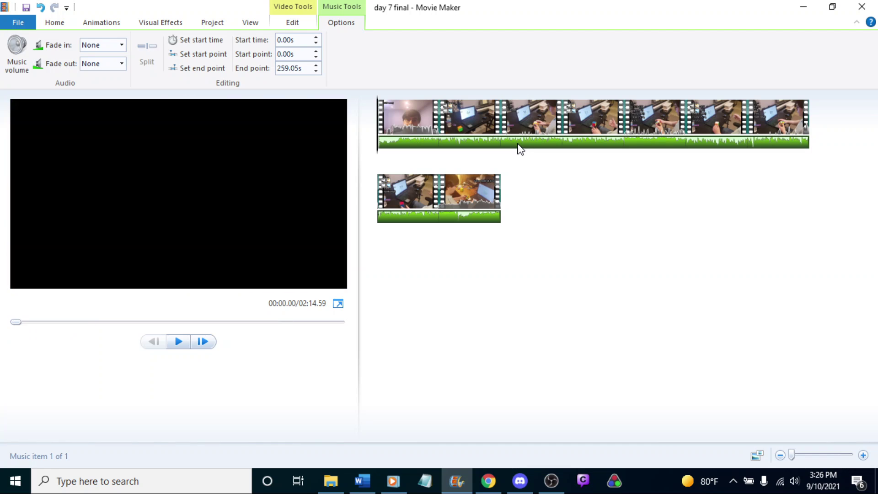
left_click(384, 153)
left_click(501, 137)
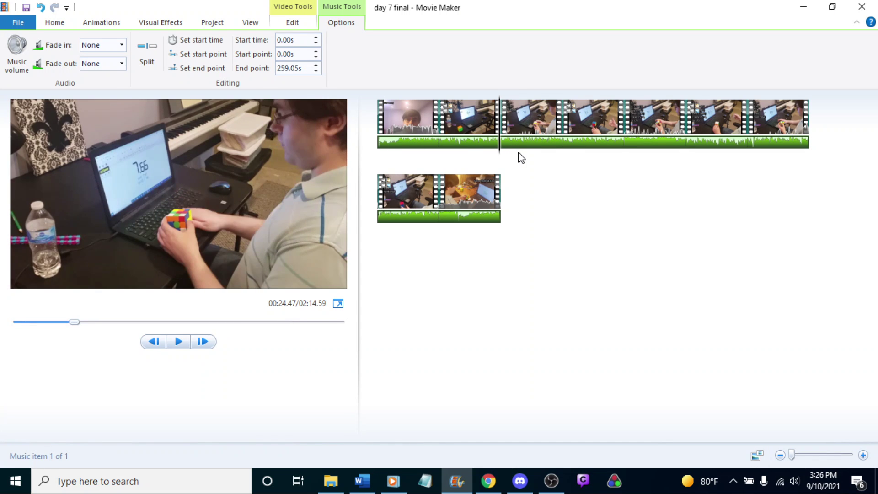
key("l")
key("l")
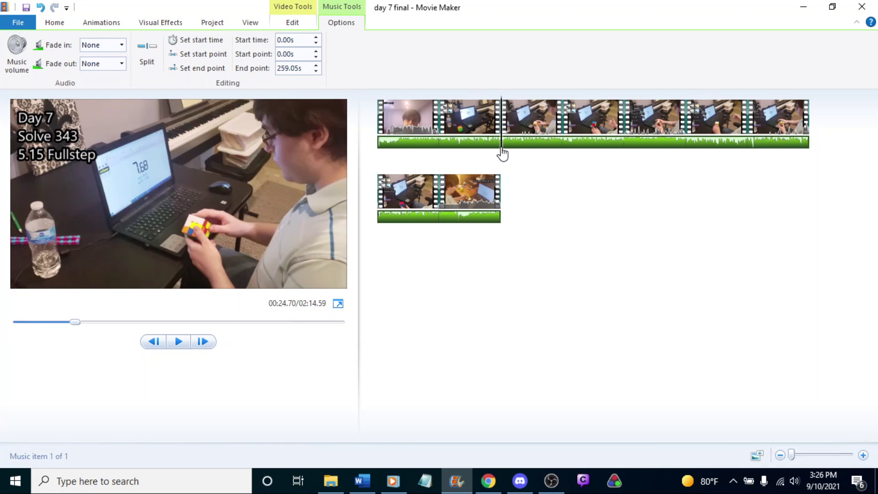
right_click(502, 150)
left_click(545, 259)
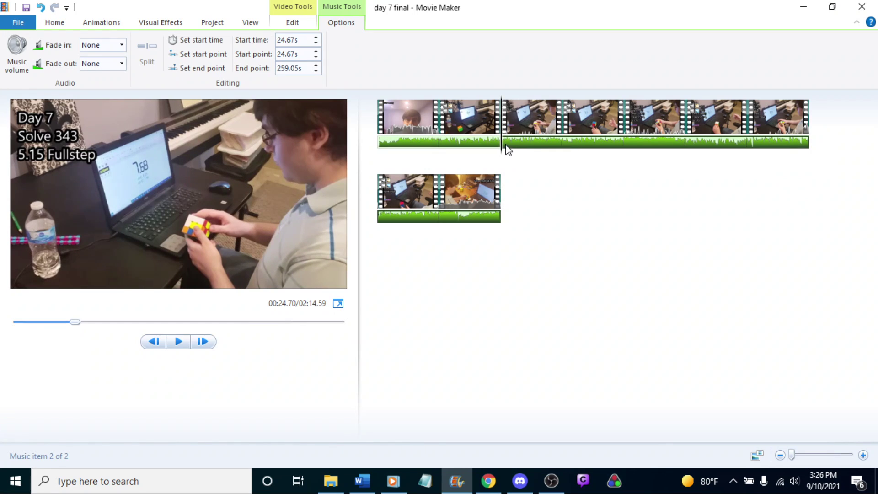
Move the second music part to start at 33.20 s, after the Solve 343 clip, and play back the gap.
left_click_drag(507, 149, 555, 131)
left_click(556, 131)
key("space")
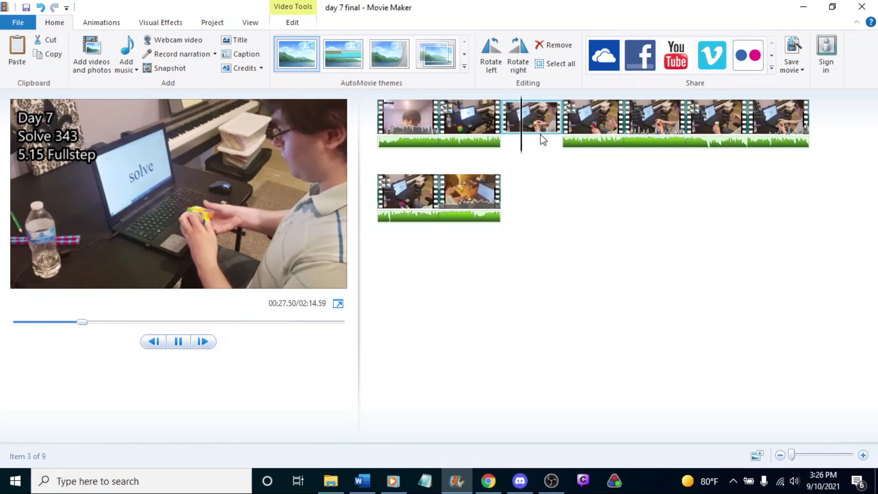
left_click(555, 139)
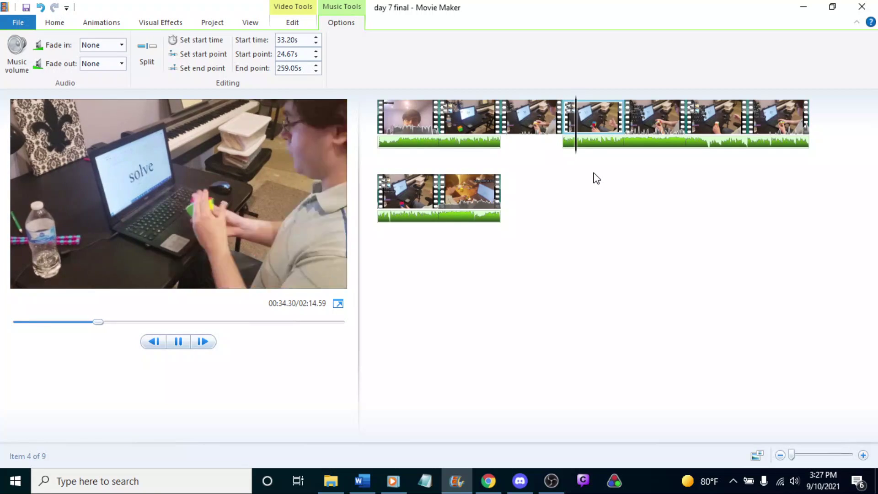
key("space")
Set the fade-in of both music parts to Fast and play back the second part up to Solves 373-377.
left_click(593, 146)
key("ctrl+a")
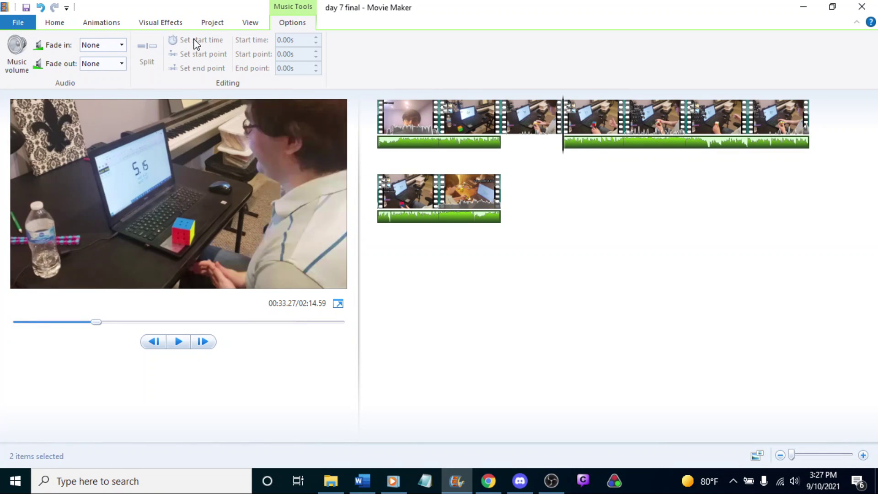
left_click(121, 45)
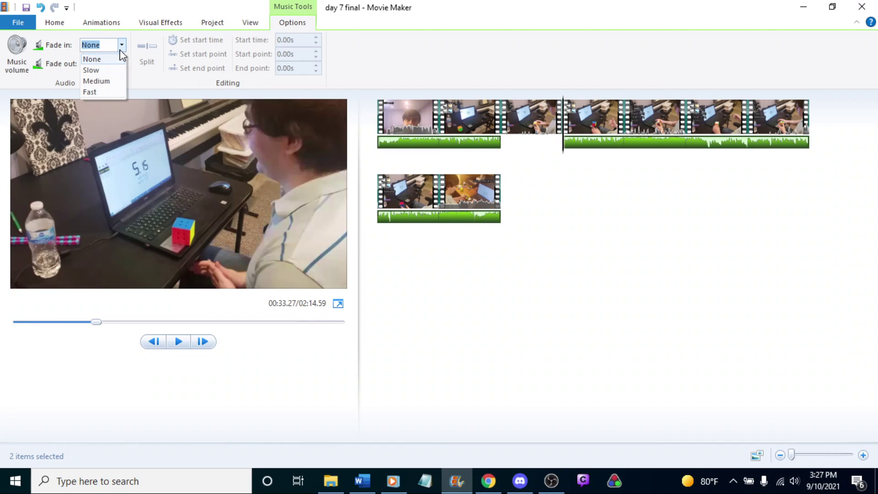
left_click(101, 92)
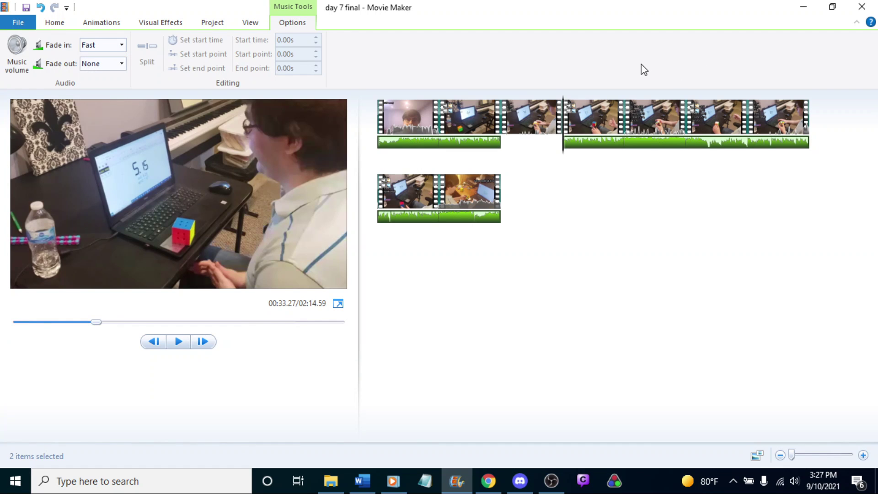
key("space")
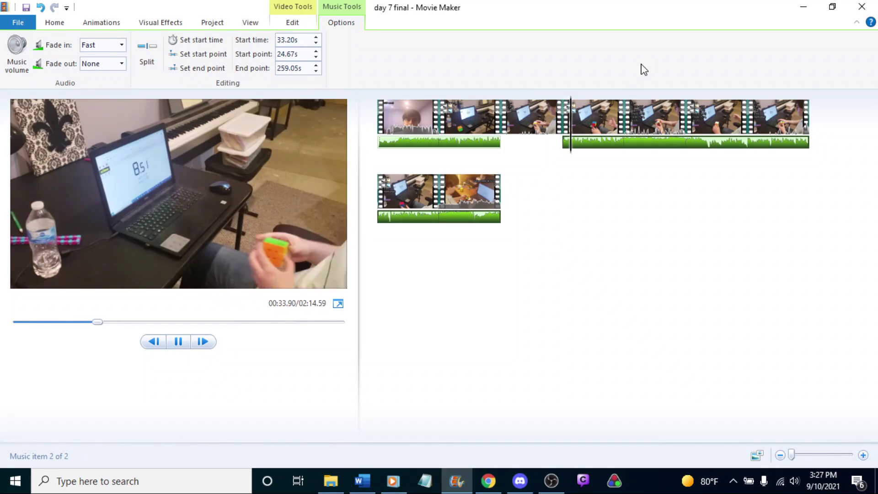
left_click(587, 120)
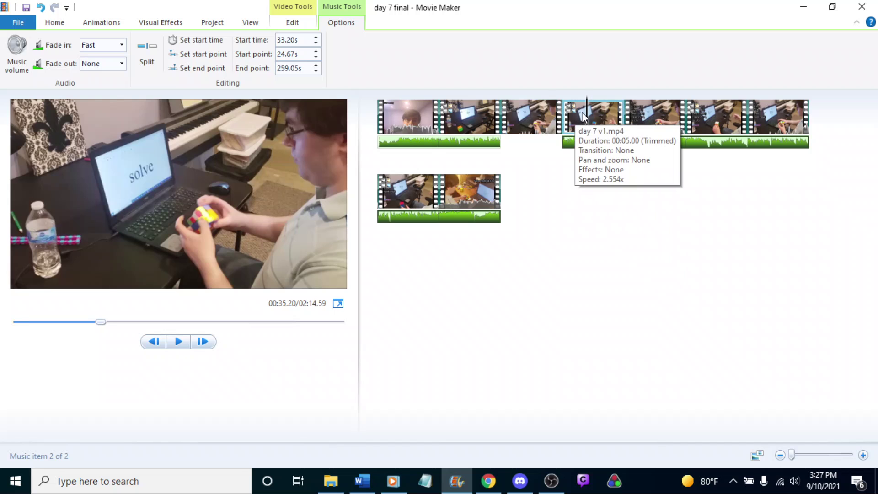
left_click(577, 151)
key("space")
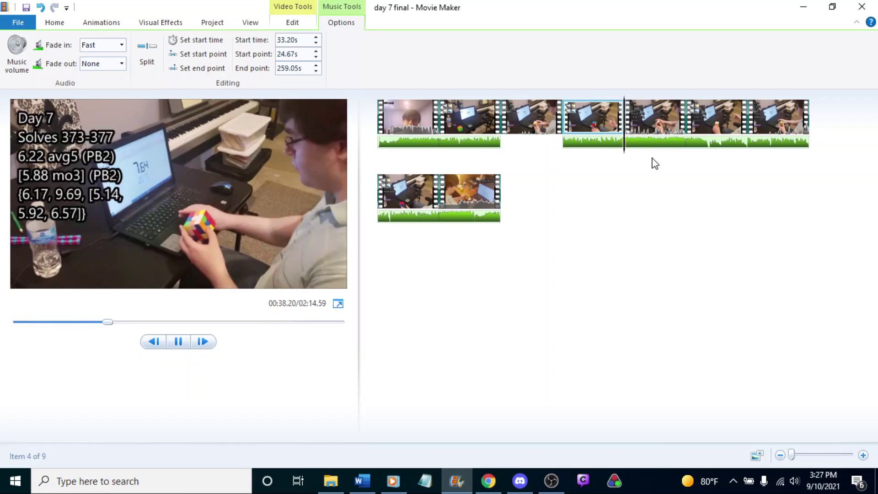
key("space")
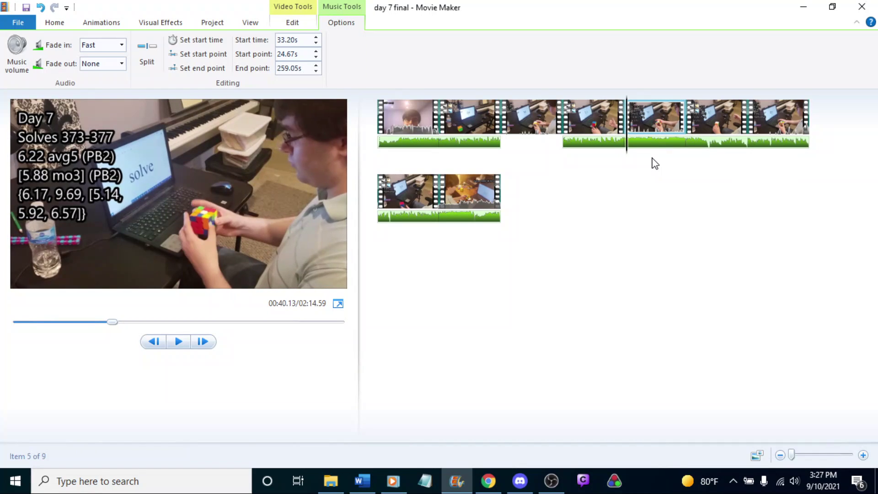
Split the music at 38.20 s, where Solves 373-377 begin, and move the remaining part to start after that clip.
left_click(574, 155)
left_click(624, 155)
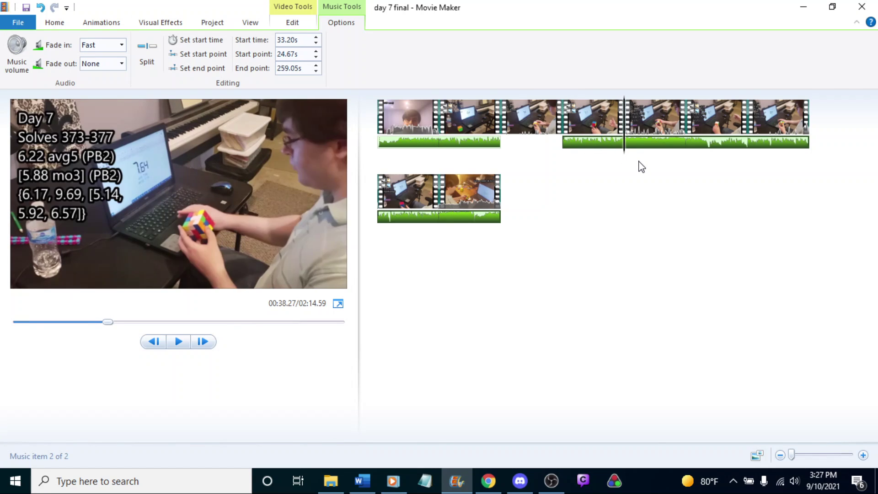
right_click(627, 125)
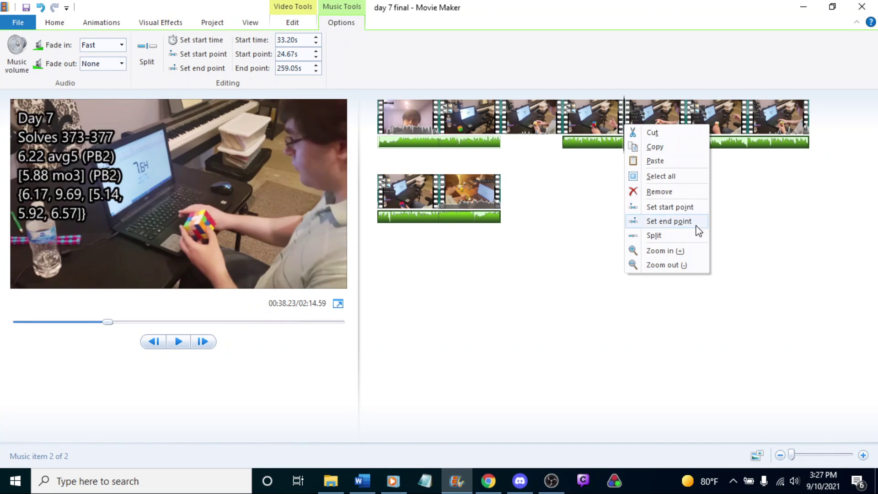
left_click(659, 235)
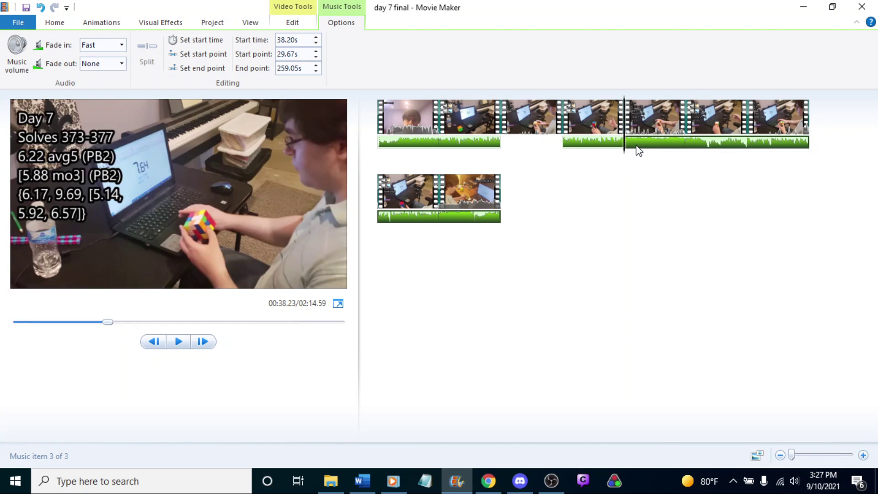
left_click_drag(632, 146, 693, 143)
left_click(659, 121)
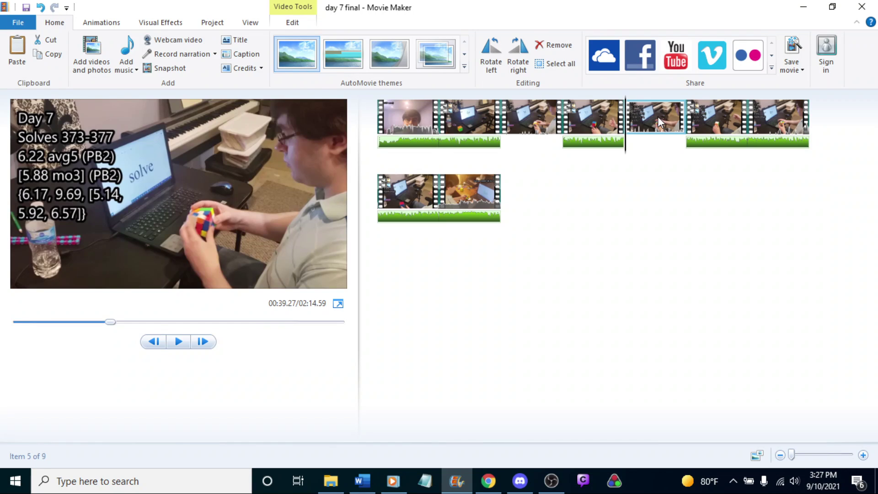
Switch to Chrome and stop the running vClock stopwatch.
left_click(489, 481)
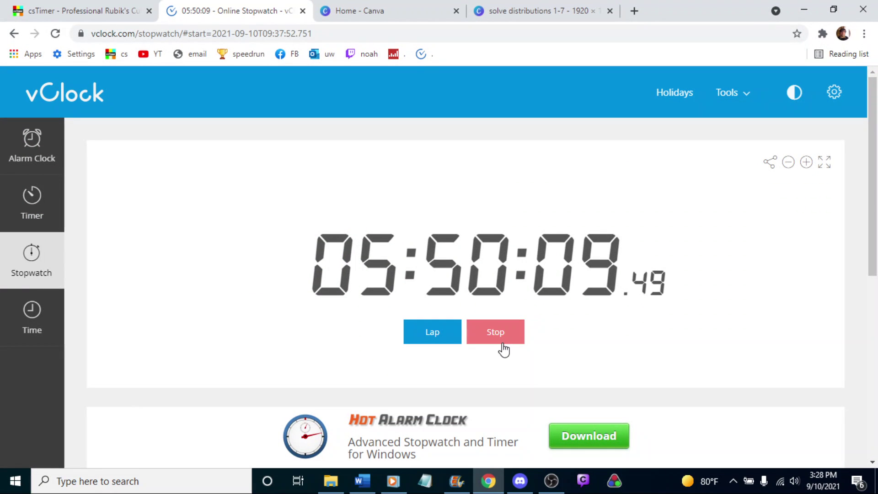
left_click(502, 344)
left_click(392, 480)
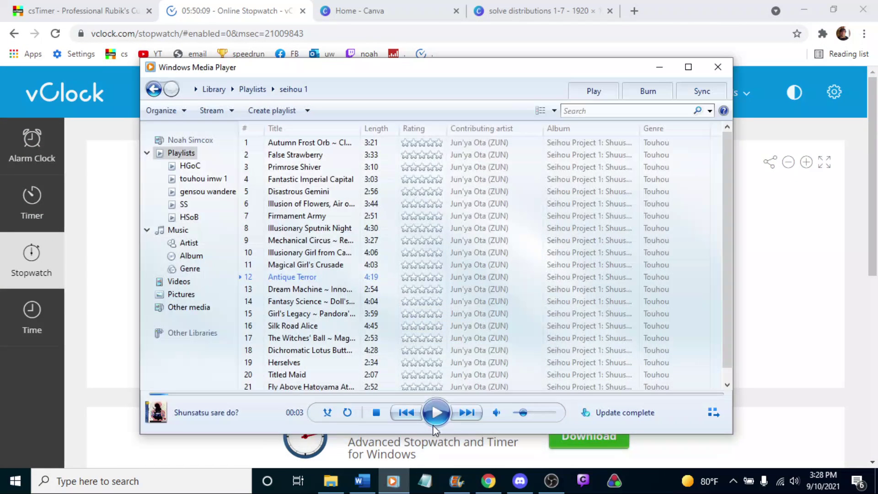
left_click(433, 425)
left_click(660, 67)
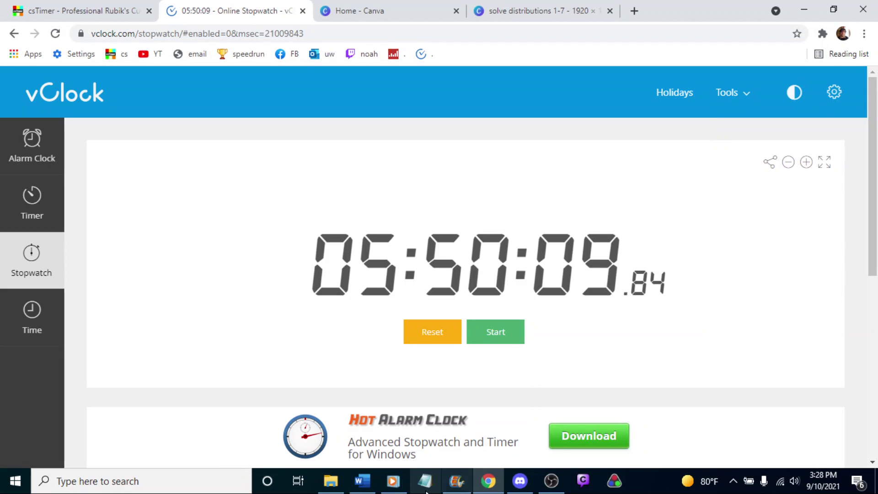
In Windows Media Player, pause the current track, open the touhou imw 2 playlist and play "Turbulence Turbine".
left_click(393, 481)
left_click(436, 412)
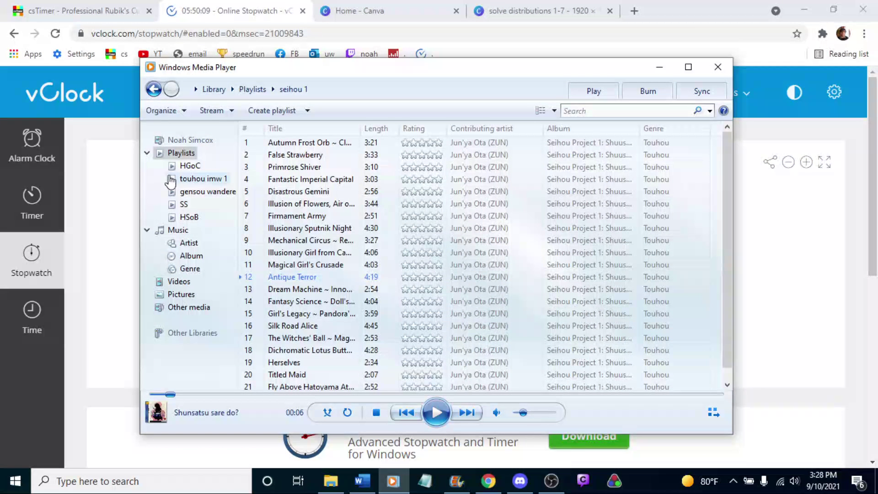
left_click(176, 154)
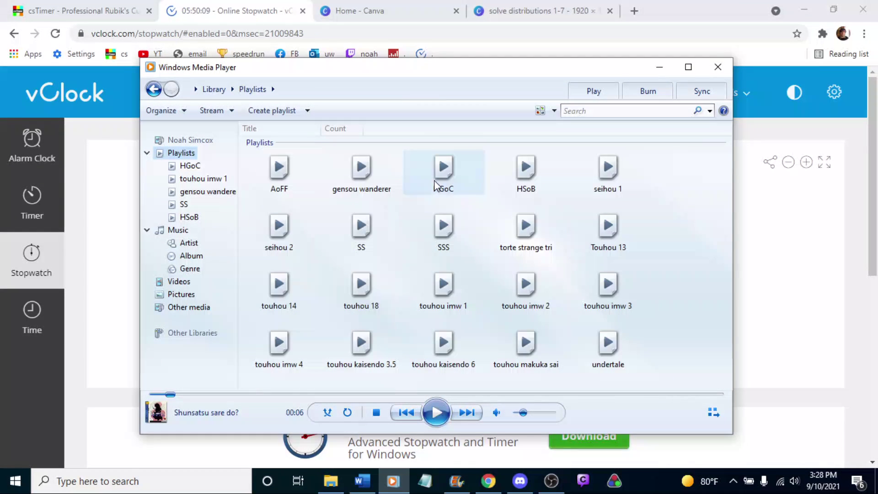
double_click(506, 301)
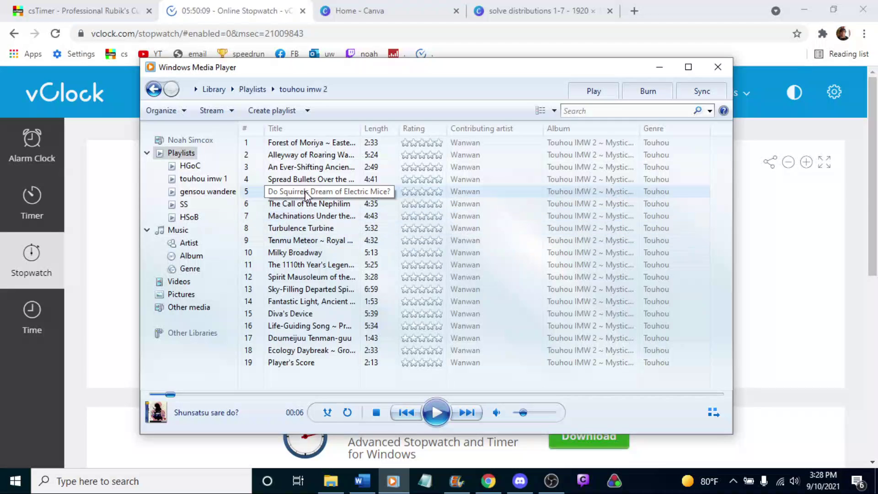
double_click(308, 228)
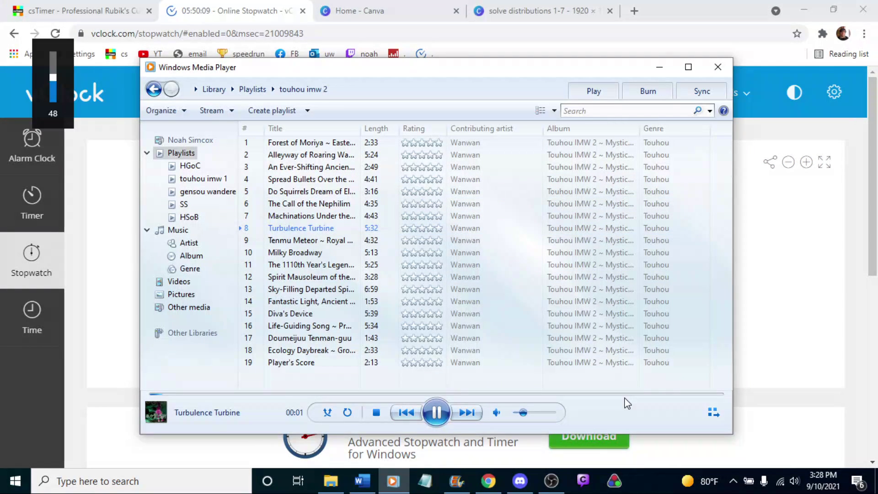
Lower the system volume to 20.
key("XF86AudioLowerVolume")
key("XF86AudioLowerVolume")
key("XF86AudioLowerVolume")
key("XF86AudioLowerVolume")
key("XF86AudioLowerVolume")
key("XF86AudioLowerVolume")
key("XF86AudioLowerVolume")
key("XF86AudioLowerVolume")
key("XF86AudioLowerVolume")
key("XF86AudioLowerVolume")
key("XF86AudioLowerVolume")
key("XF86AudioLowerVolume")
key("XF86AudioLowerVolume")
key("XF86AudioLowerVolume")
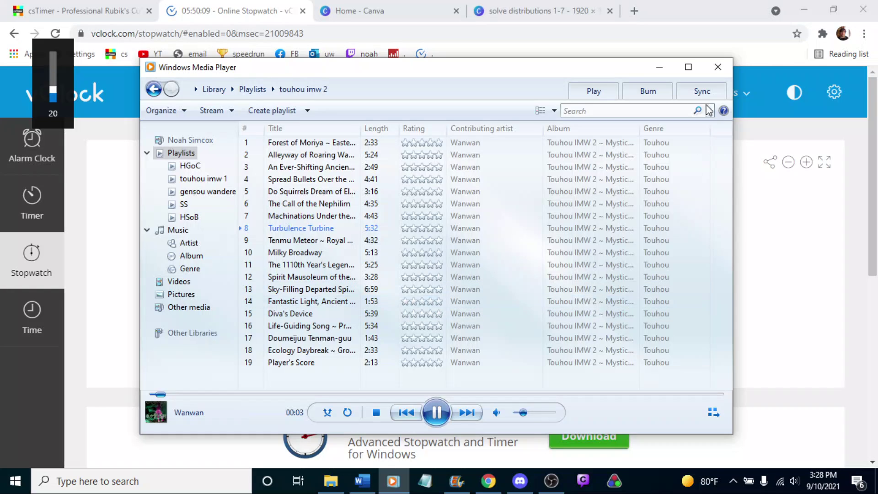
Put Windows Media Player away, restart the vClock stopwatch and return to Movie Maker.
left_click(660, 67)
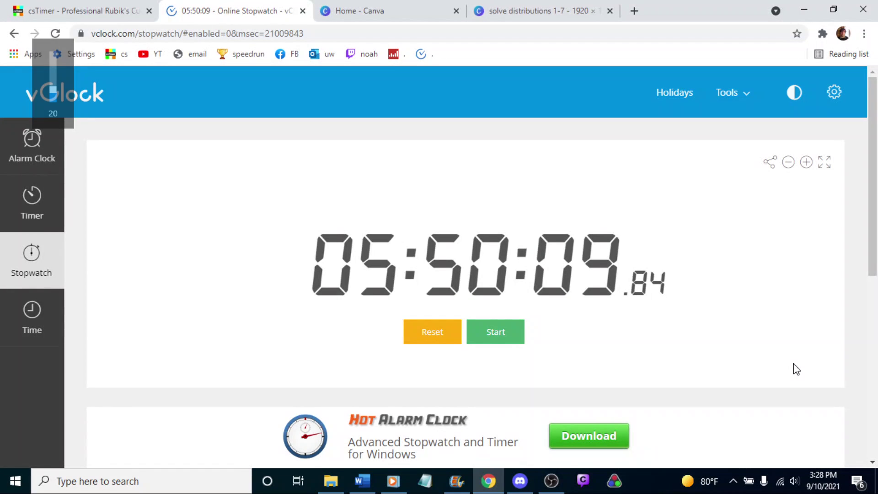
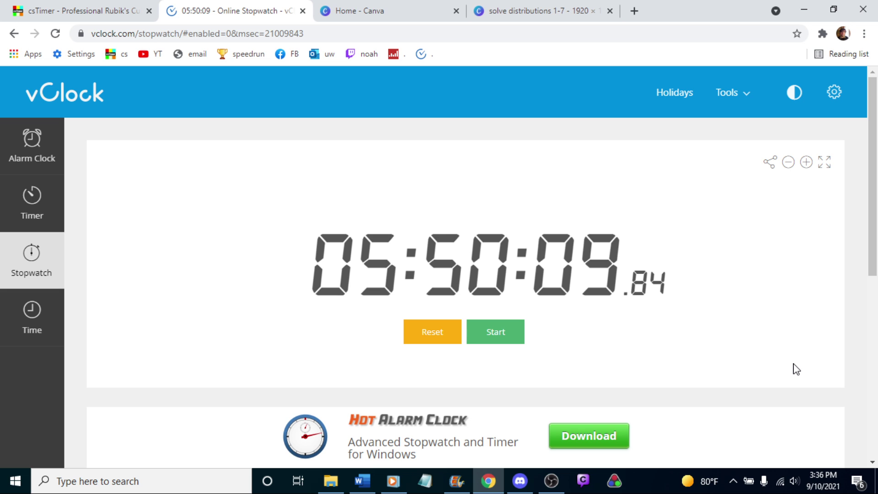
left_click(495, 331)
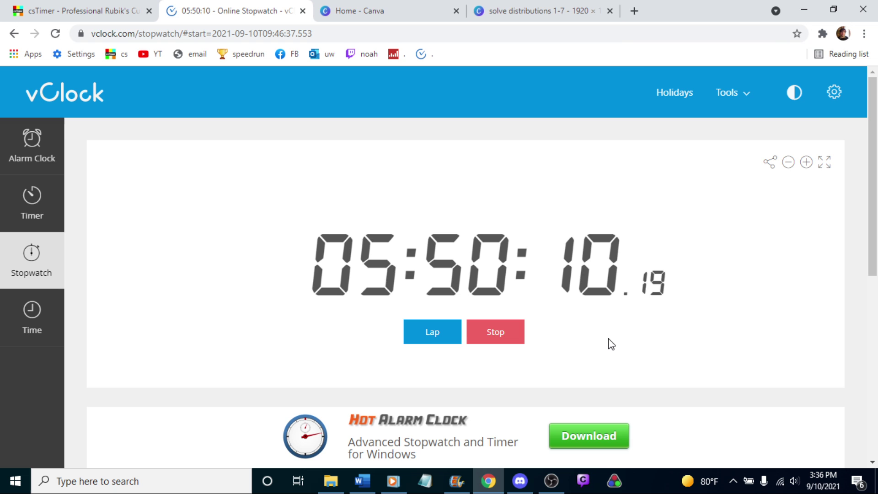
left_click(804, 9)
Play the Solves 373-377 clip and the transition into the following clip to check how the music fades back in.
key("space")
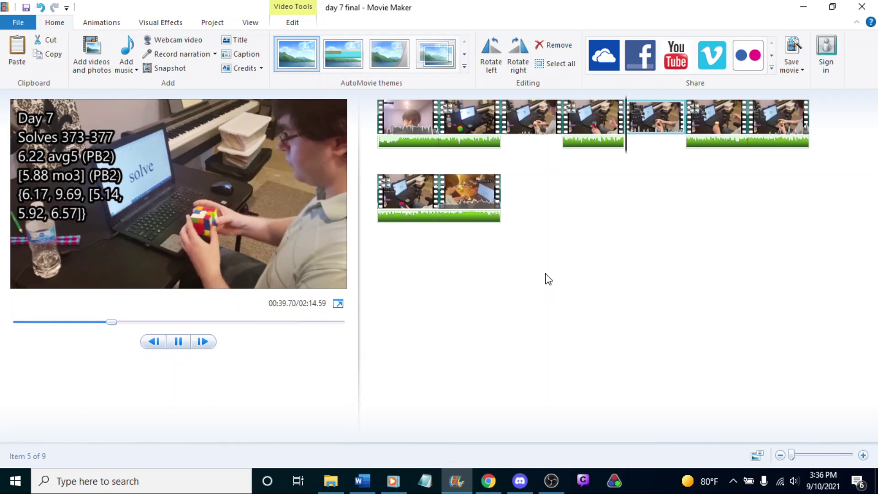
left_click(631, 115)
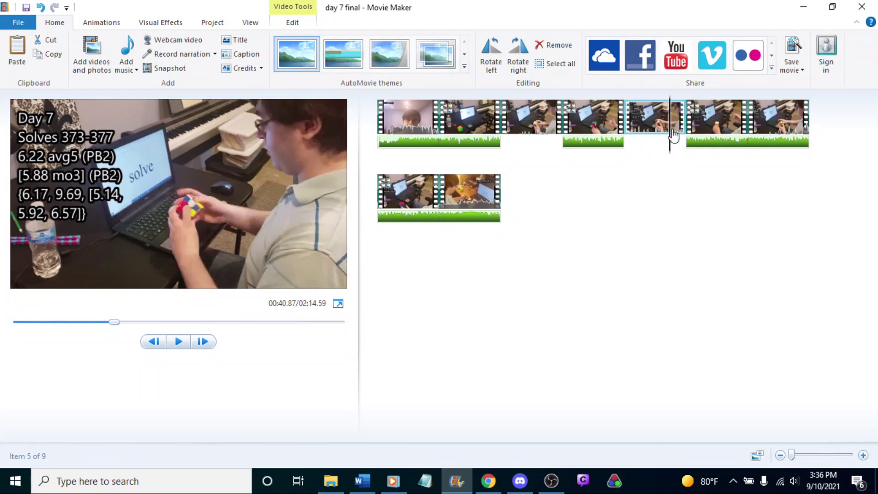
left_click(677, 119)
key("space")
key("XF86AudioLowerVolume")
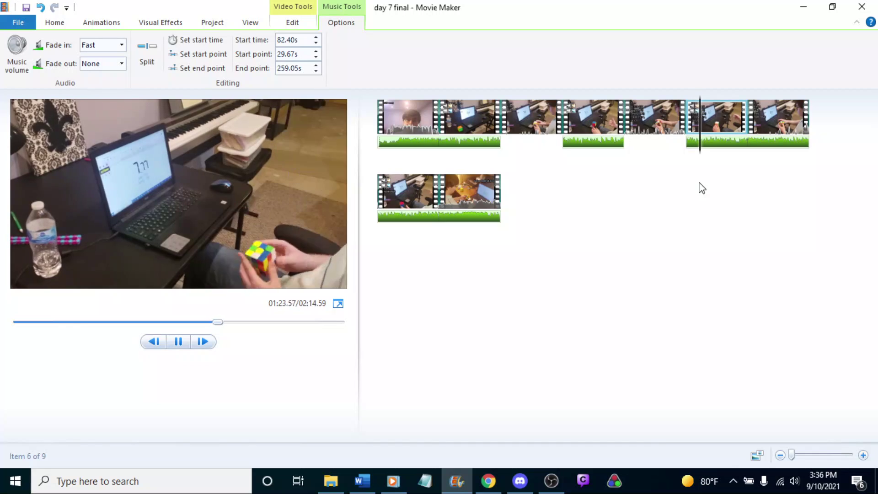
left_click(696, 112)
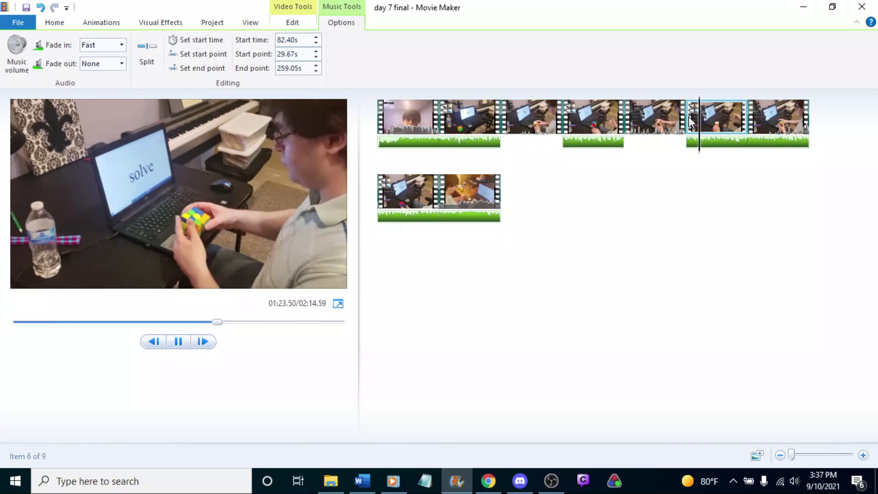
left_click(681, 118)
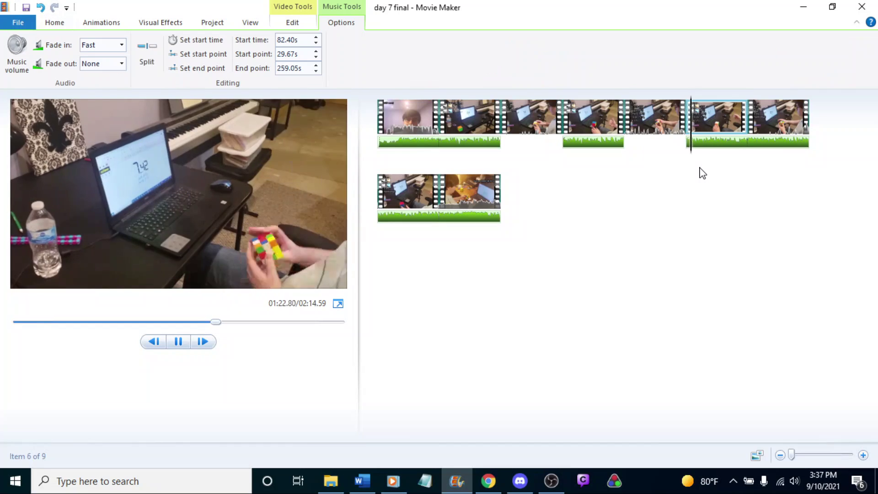
left_click(696, 119)
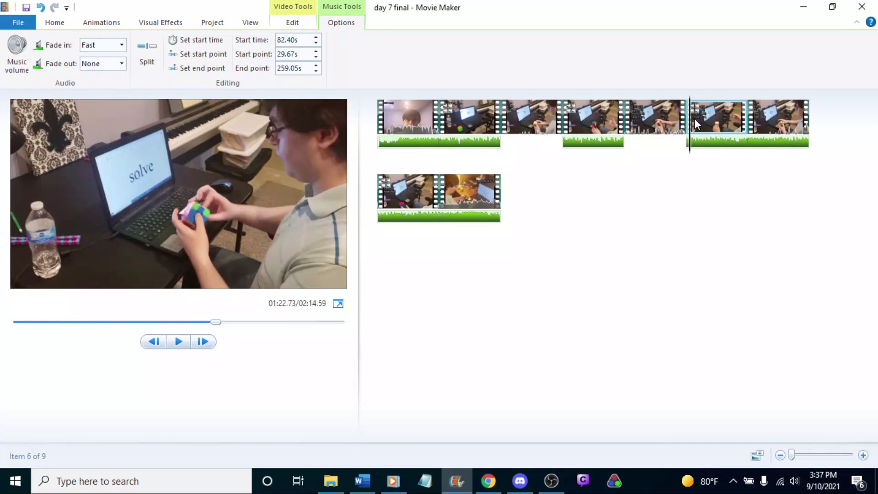
left_click(684, 120)
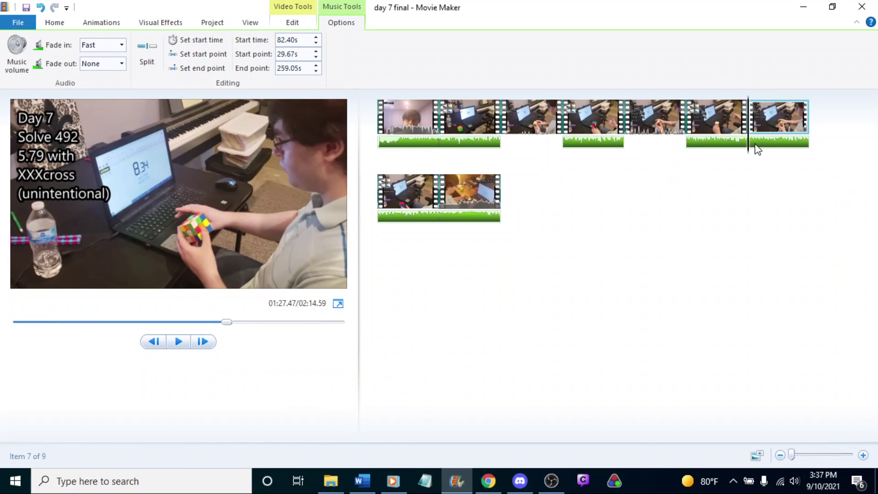
Split the music where the Solve 492 clip begins, move the remaining part to start at 95.24 s, and preview the gap.
left_click(759, 145)
left_click(748, 149)
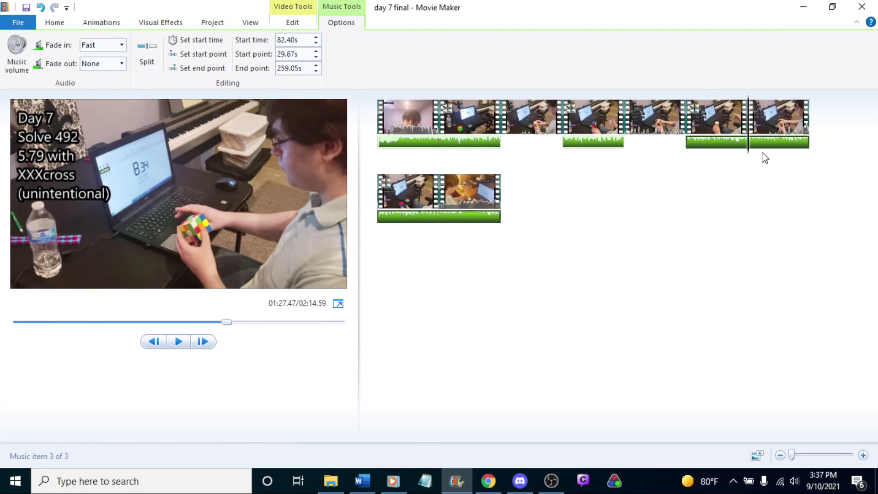
right_click(751, 152)
left_click(763, 257)
left_click_drag(758, 142, 383, 211)
key("space")
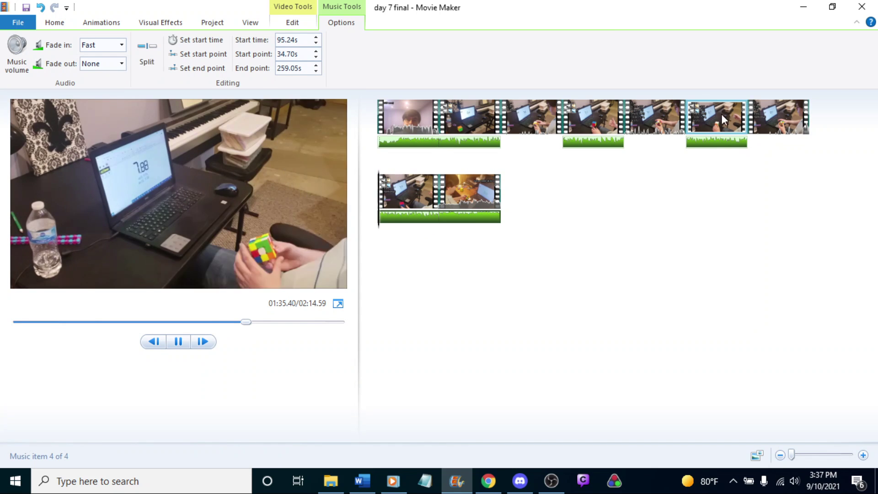
left_click(781, 120)
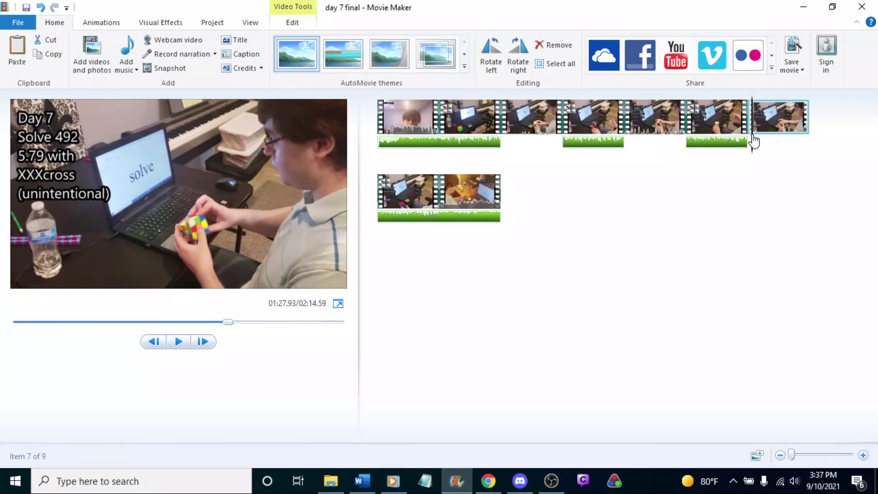
left_click(797, 135)
key("space")
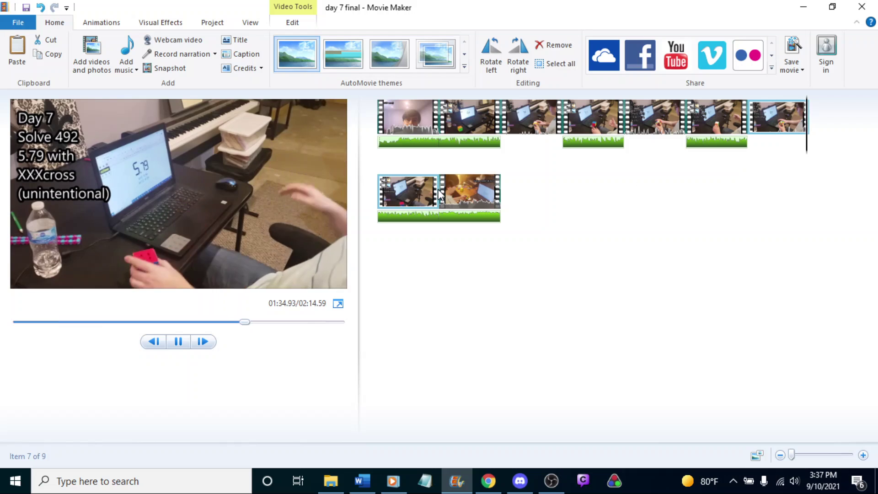
Split the last music piece at 102.27 s, where the Solve 1000 clip begins, and delete the part under that clip.
left_click(464, 217)
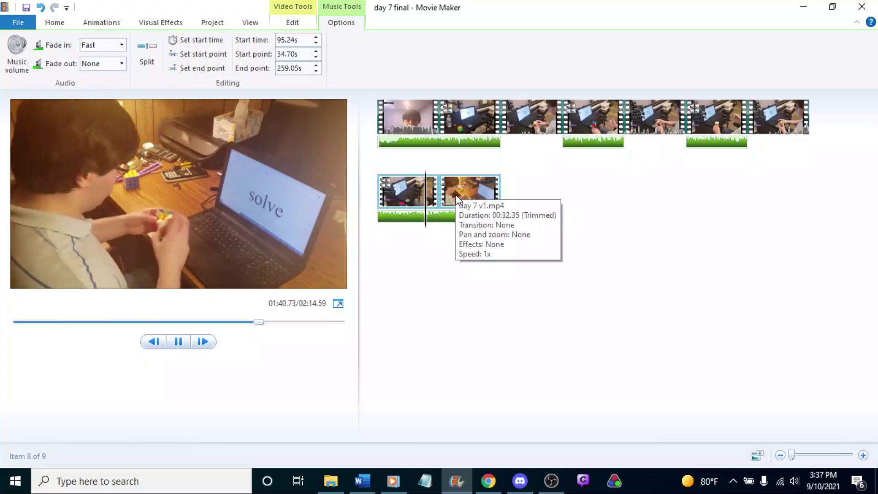
left_click(447, 217)
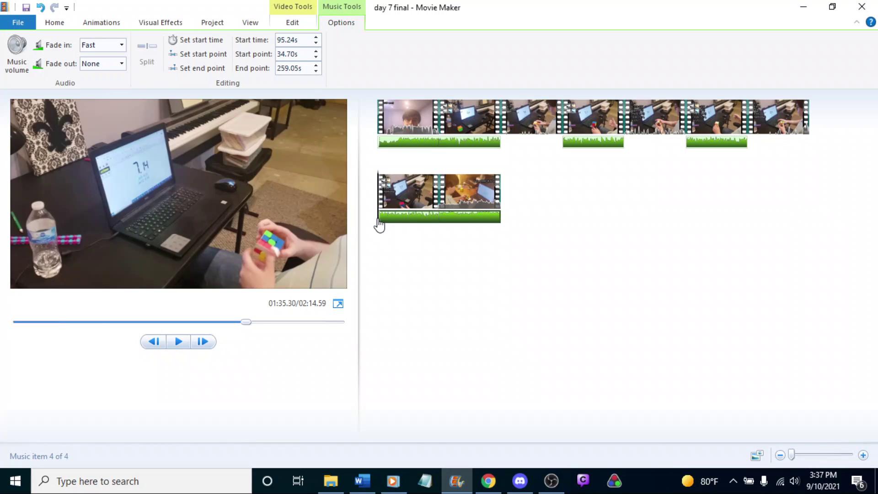
left_click_drag(379, 224, 441, 219)
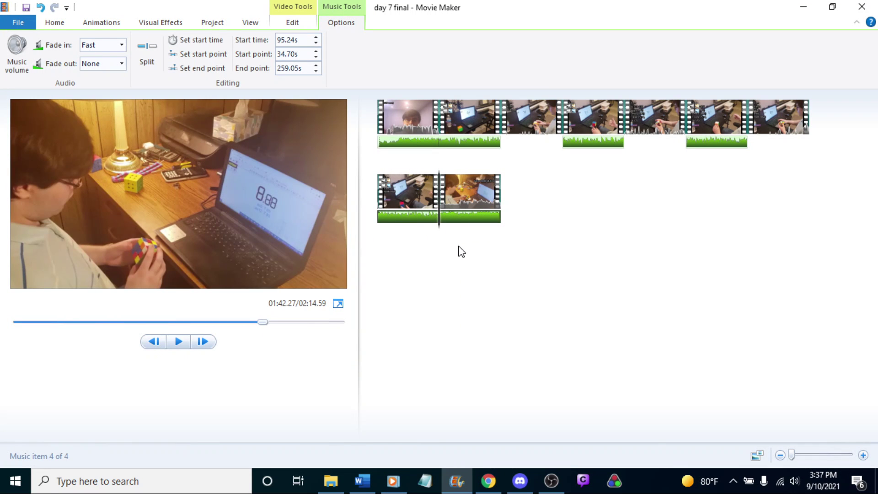
right_click(443, 227)
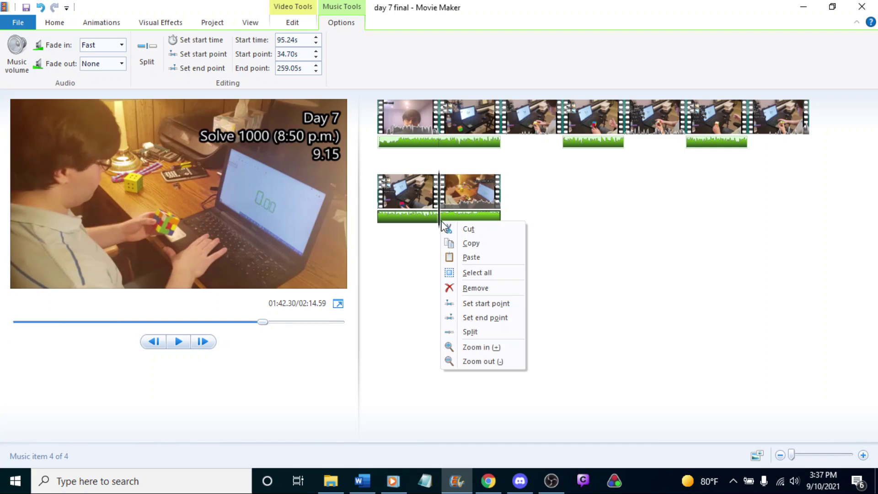
left_click(475, 332)
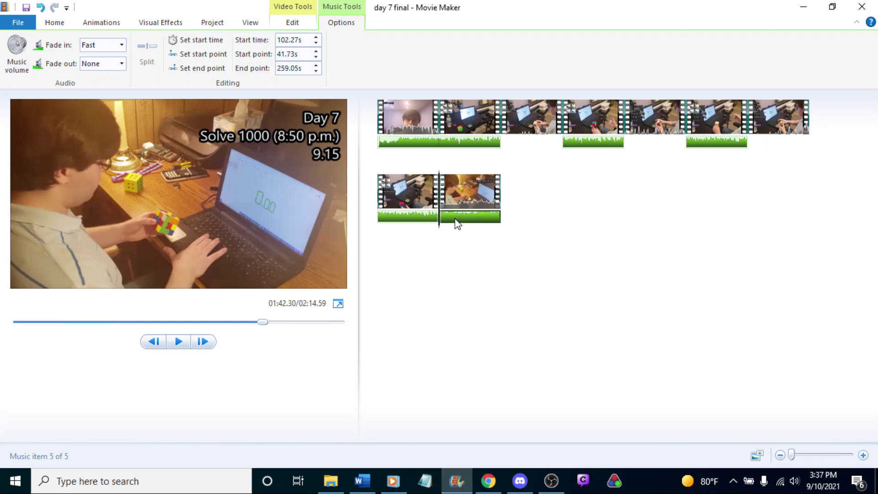
key("Delete")
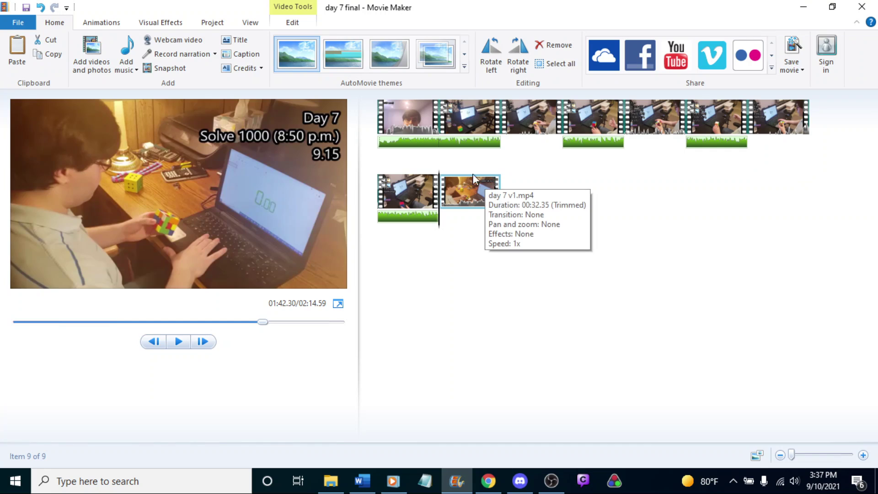
Play the movie's opening from the start to check the music under the introduction, stopping at 3.10 s with the first music piece selected.
key("Home")
key("space")
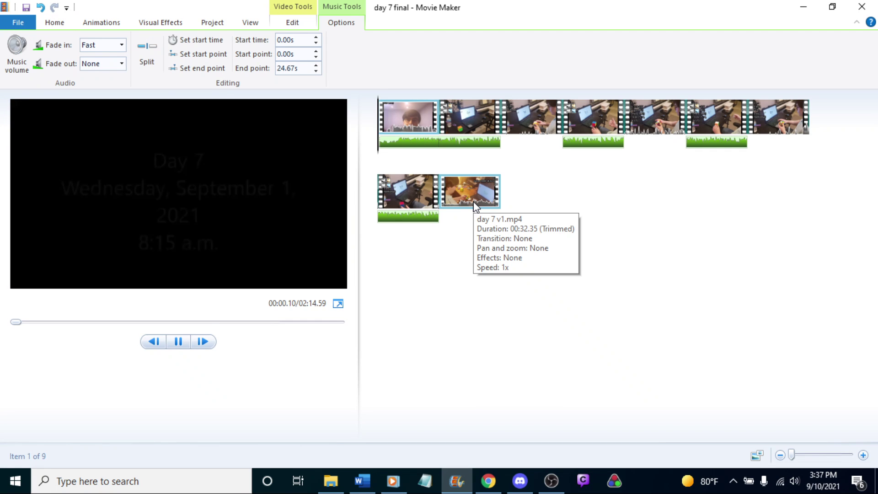
key("space")
key("space")
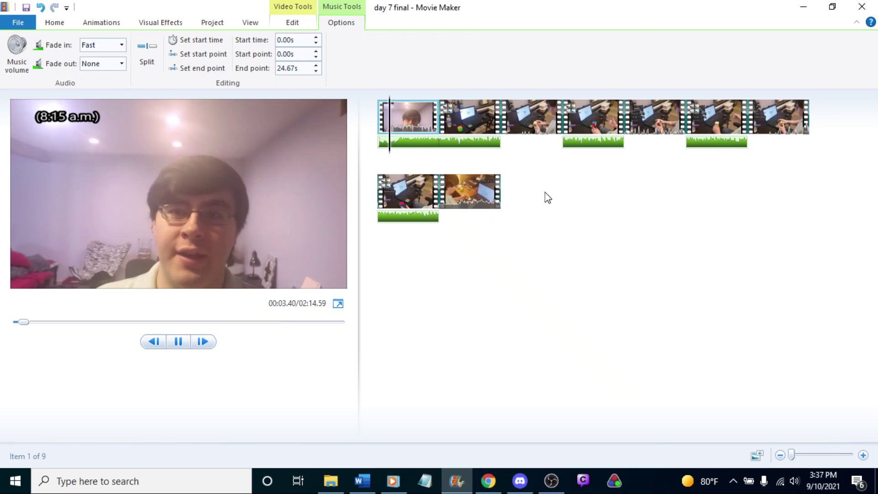
key("Home")
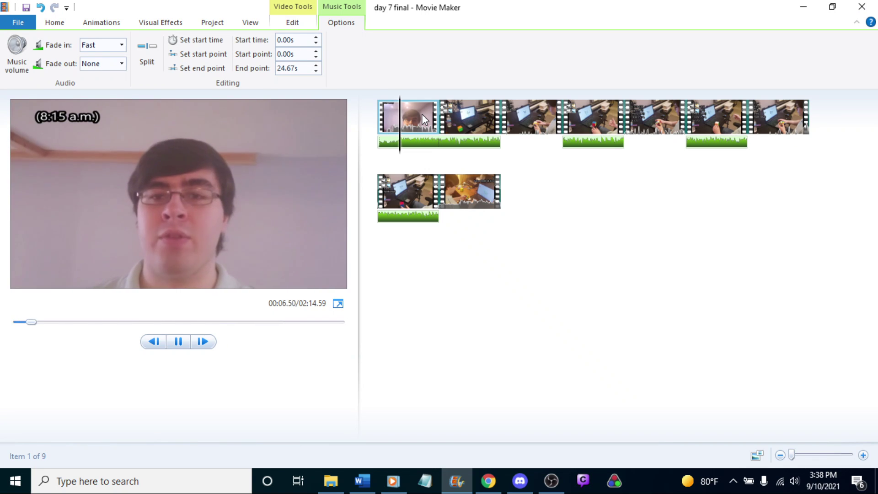
key("Home")
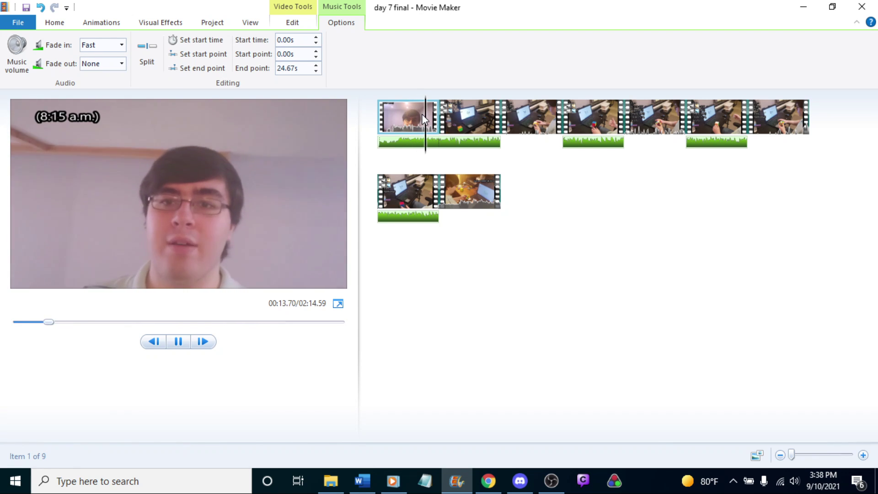
left_click(389, 142)
left_click(388, 150)
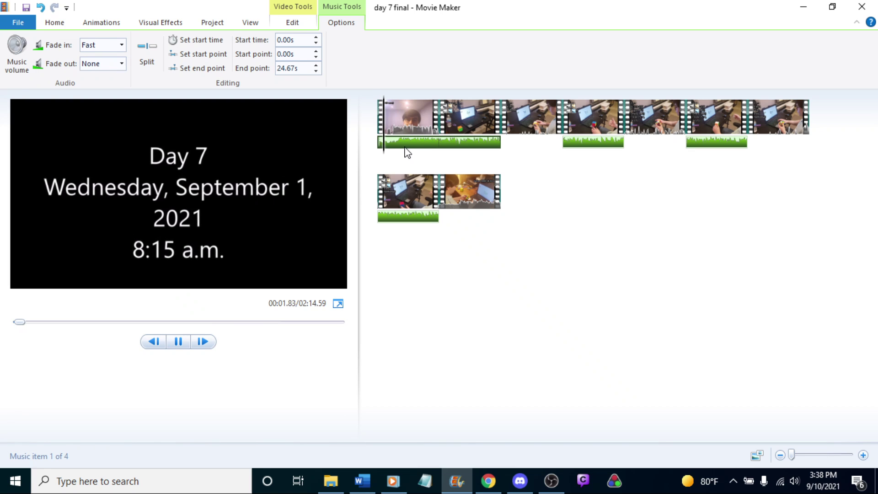
key("space")
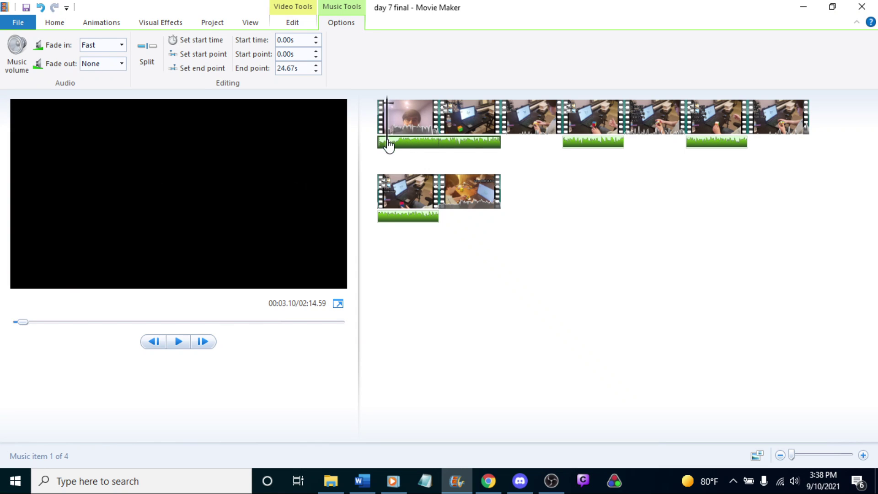
Split the opening music track at about 3.07 s, where the title gives way to the first clip.
right_click(389, 145)
left_click(389, 163)
right_click(388, 145)
left_click(417, 258)
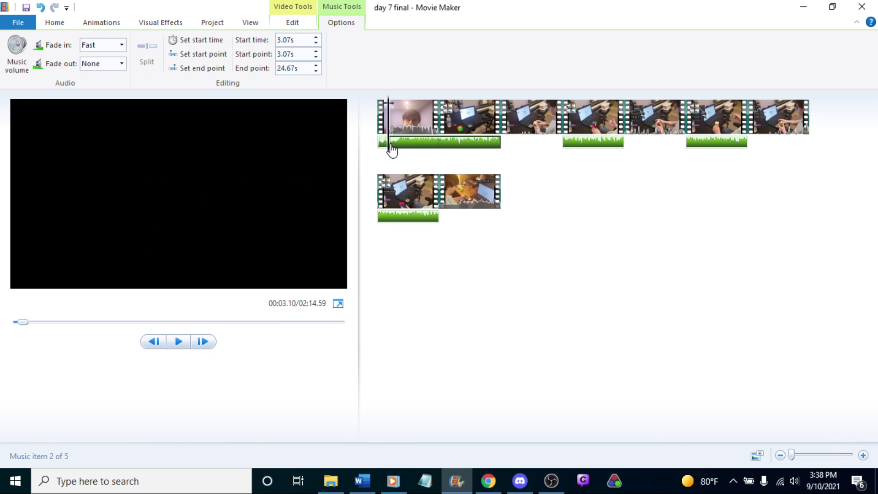
Split the music again at about 17.63 s, where the second video clip begins.
left_click(441, 151)
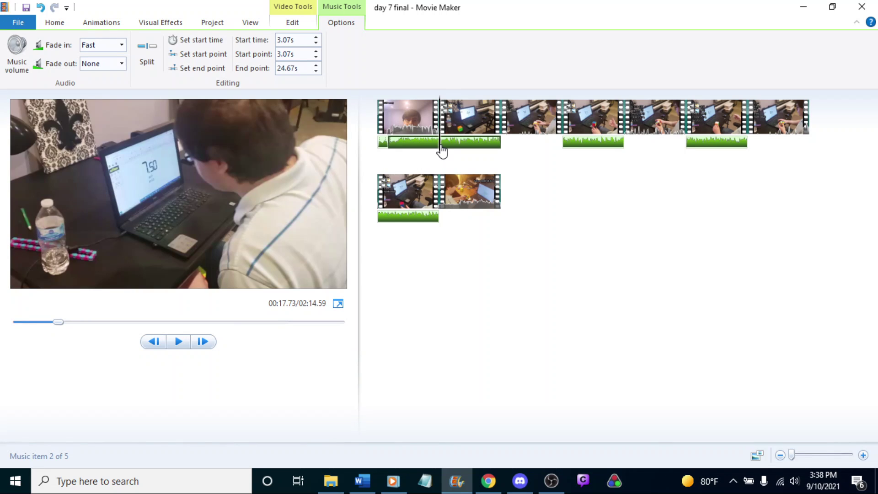
key("j")
key("j")
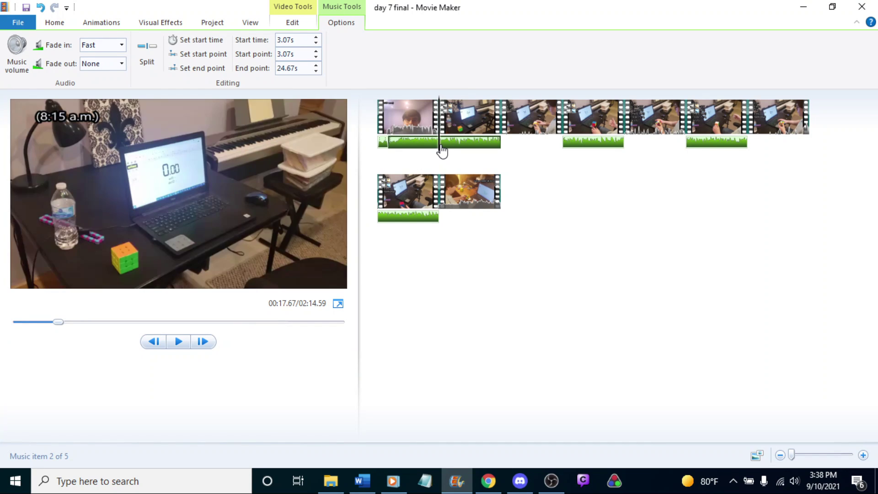
key("l")
right_click(440, 151)
left_click(480, 256)
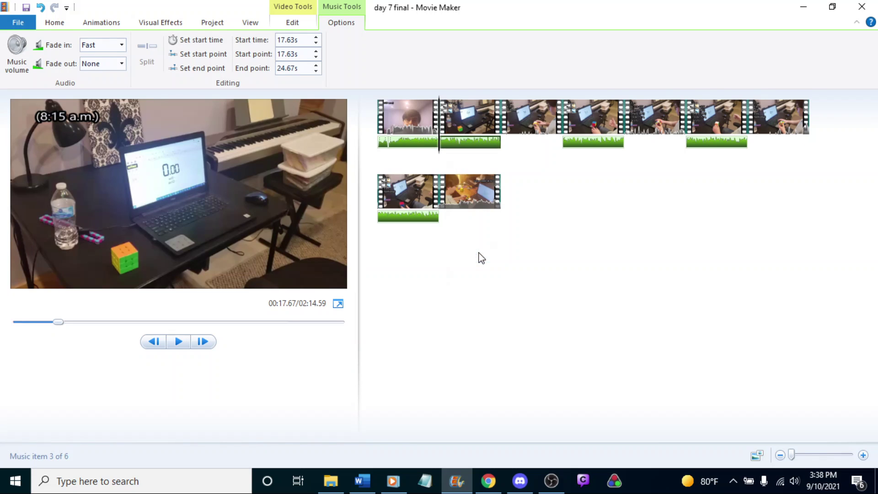
Inspect the volume setting for all music sections together and play the opening title.
left_click(383, 144)
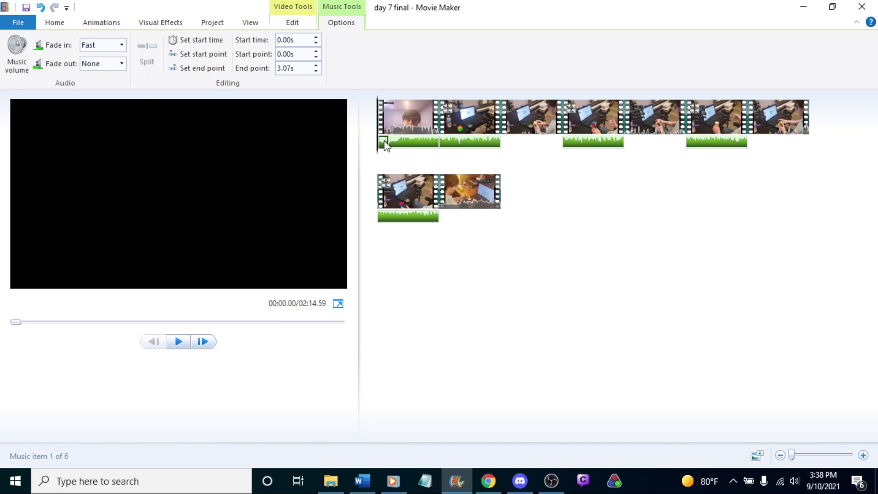
key("ctrl+a")
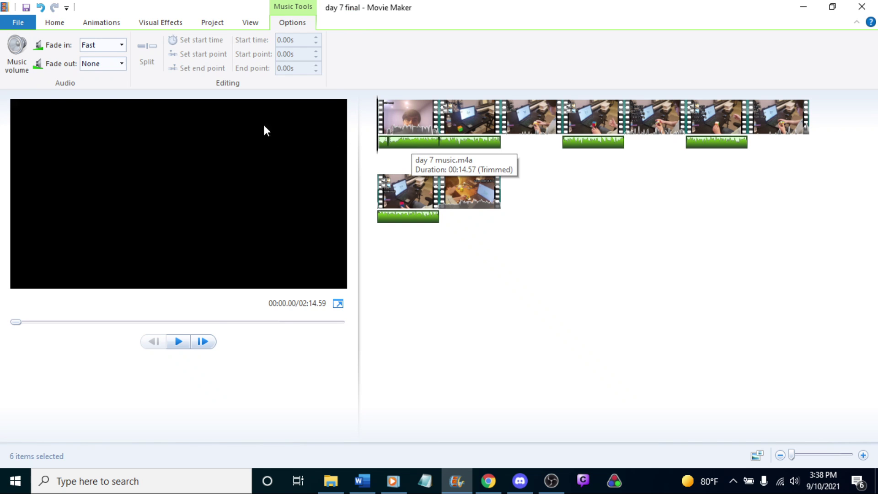
left_click(21, 61)
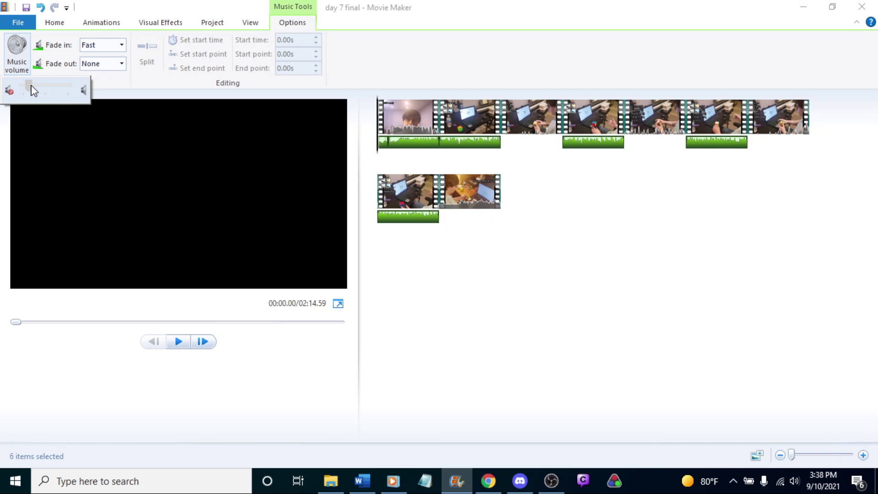
left_click(421, 110)
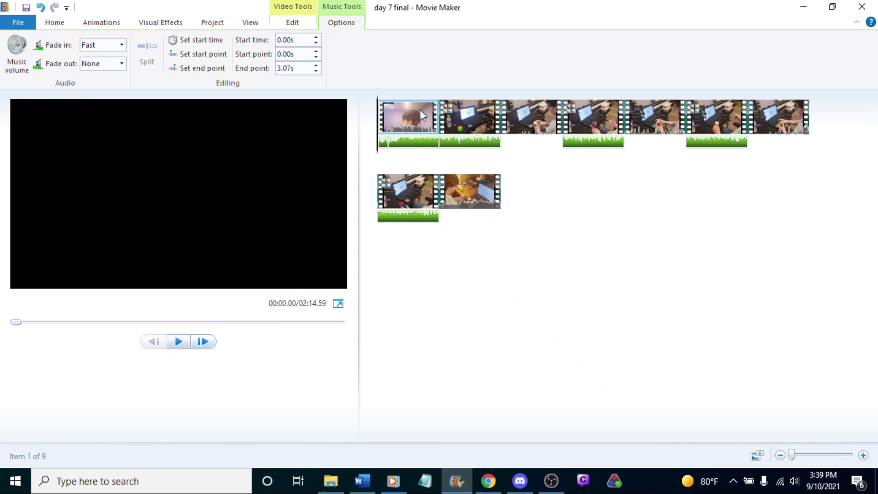
key("space")
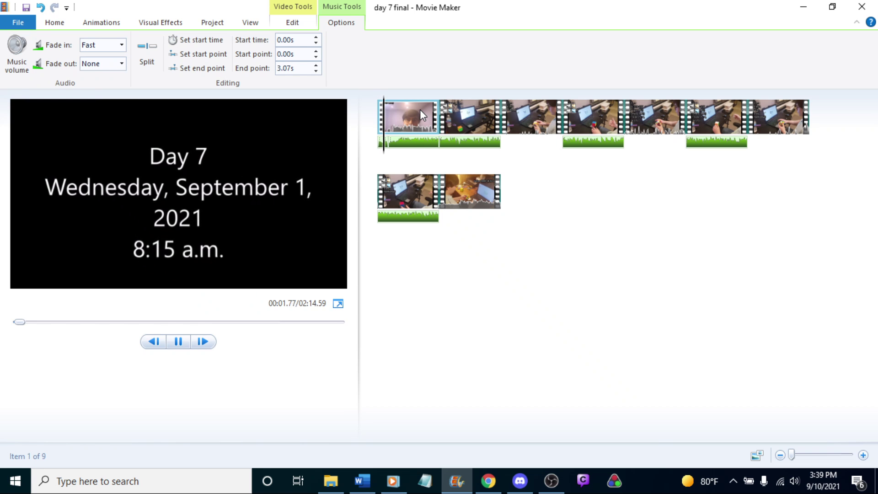
Inspect the volume of the music section under the spoken intro and the first clip's video volume.
left_click(414, 143)
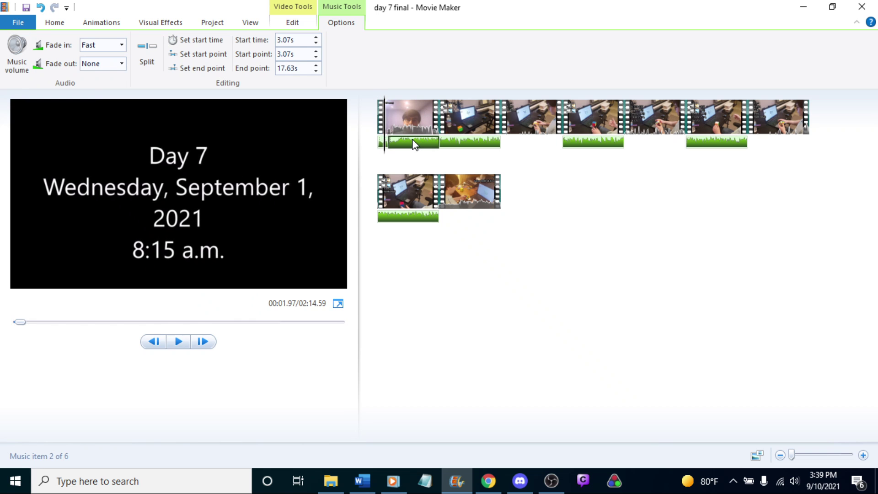
left_click(29, 69)
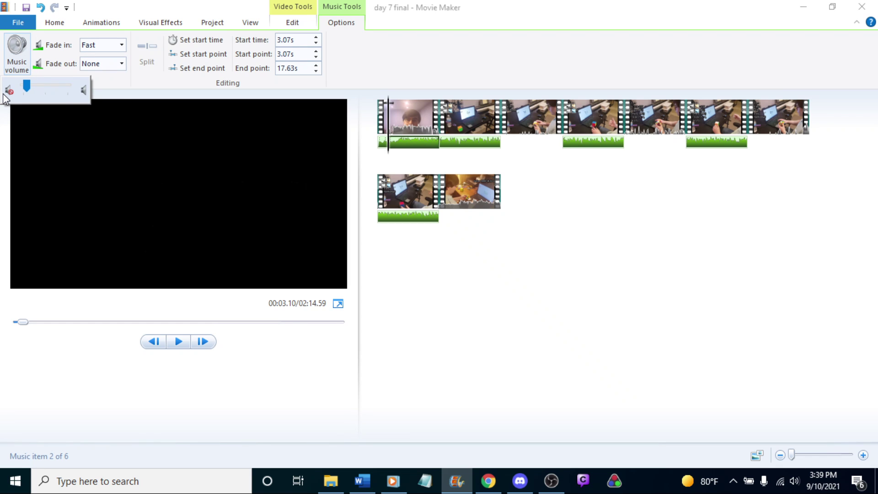
left_click(423, 123)
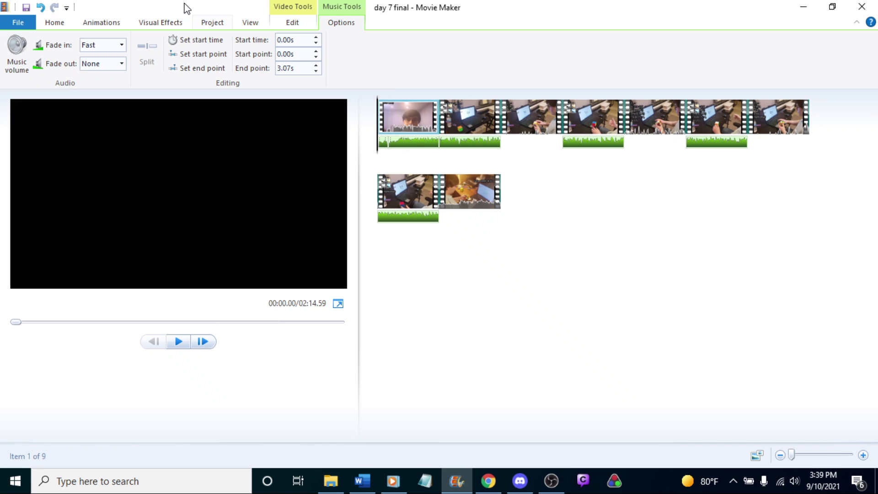
left_click(293, 23)
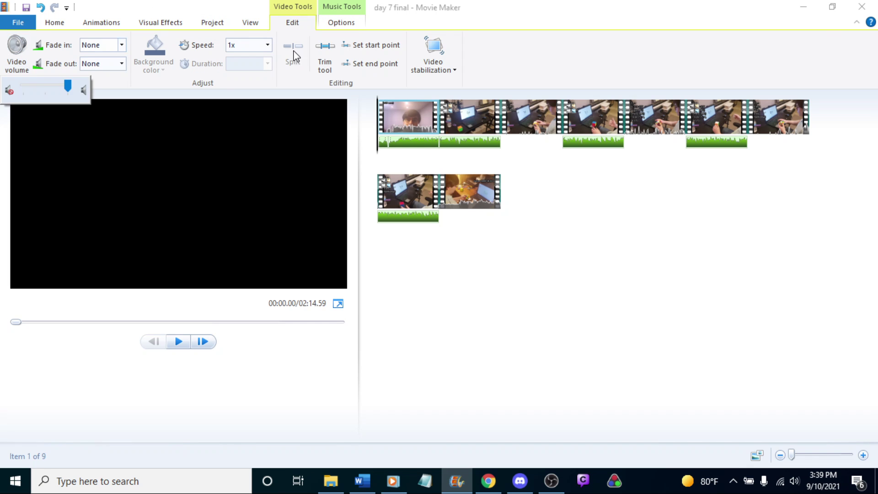
Play the title and spoken intro repeatedly to judge the music transition and its balance with the speech.
key("space")
key("space")
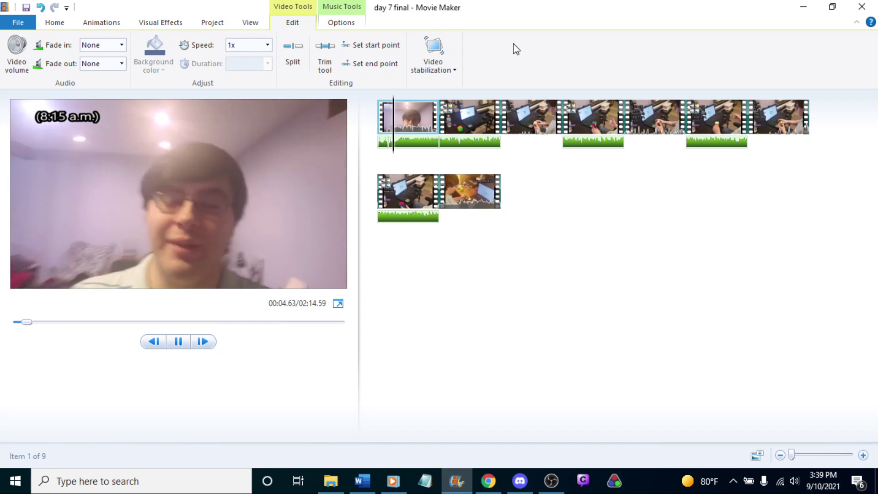
key("space")
left_click(382, 116)
key("space")
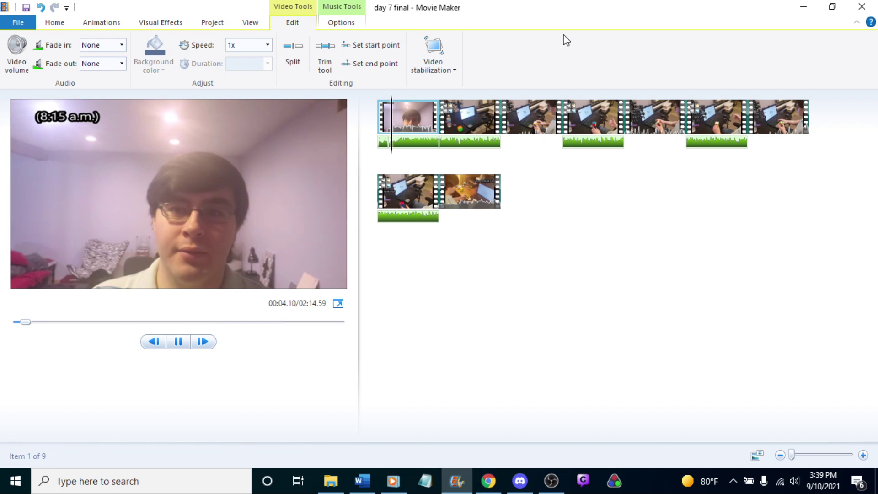
key("space")
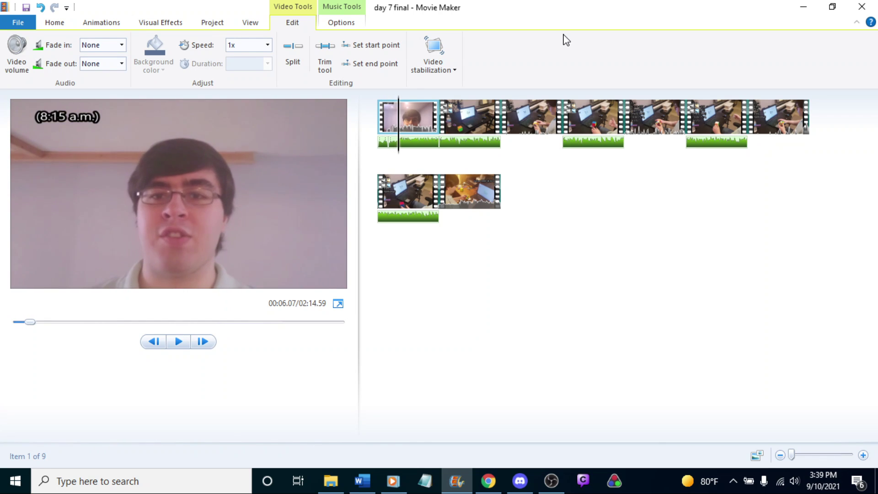
key("Home")
key("space")
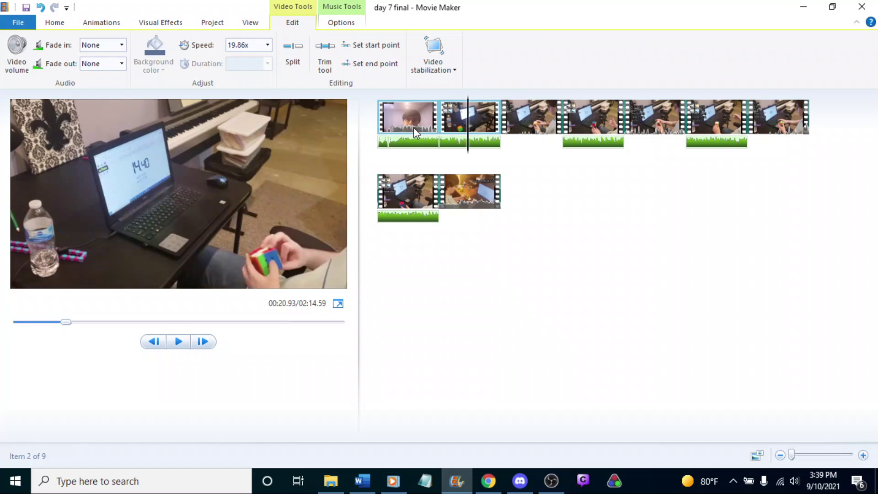
left_click(405, 143)
key("space")
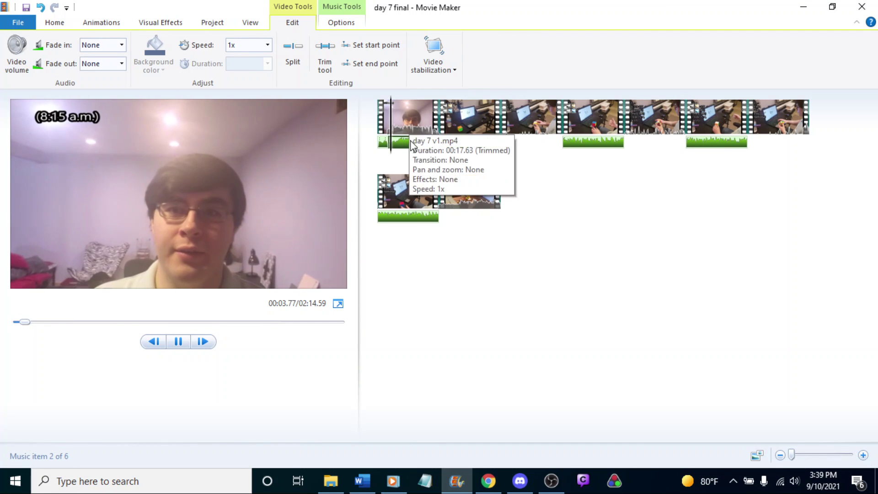
key("space")
Set the fade in to None for the music section starting at 3.07 s.
left_click(416, 145)
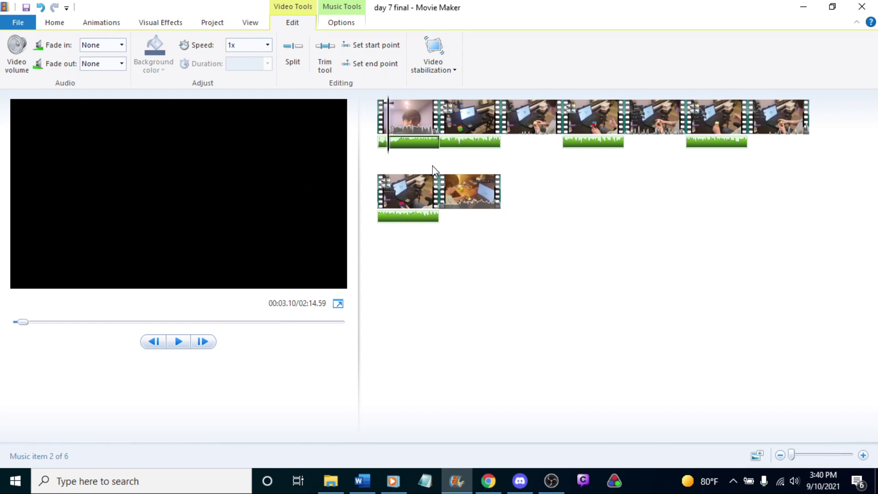
left_click(342, 23)
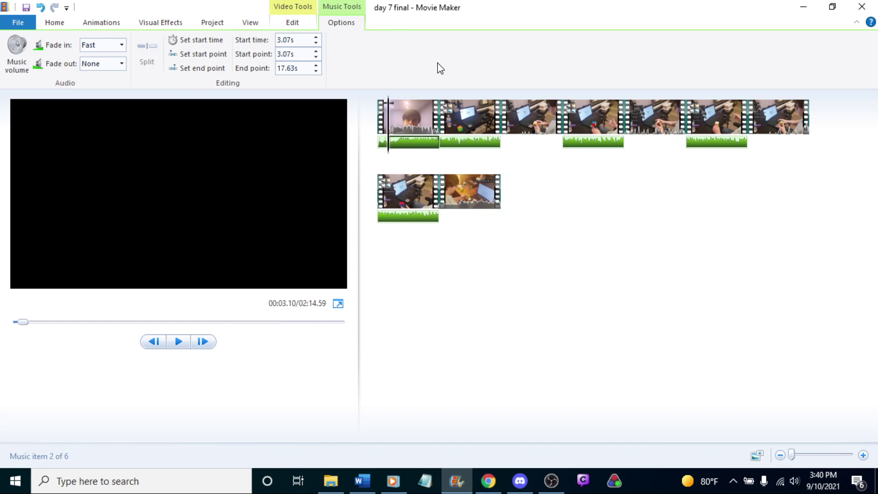
left_click(442, 143)
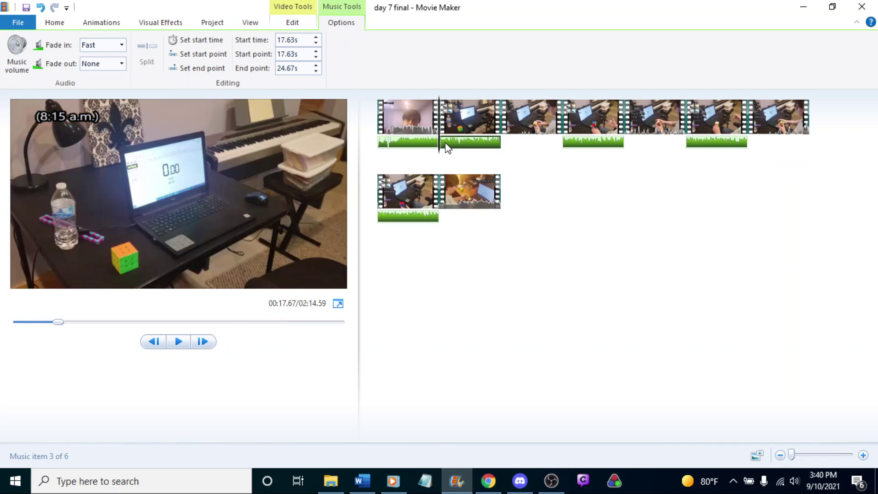
left_click(383, 142)
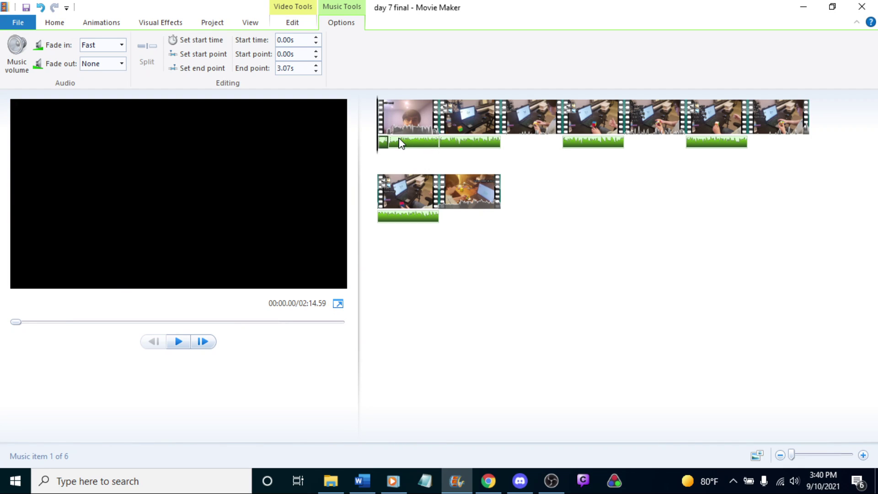
left_click(400, 142)
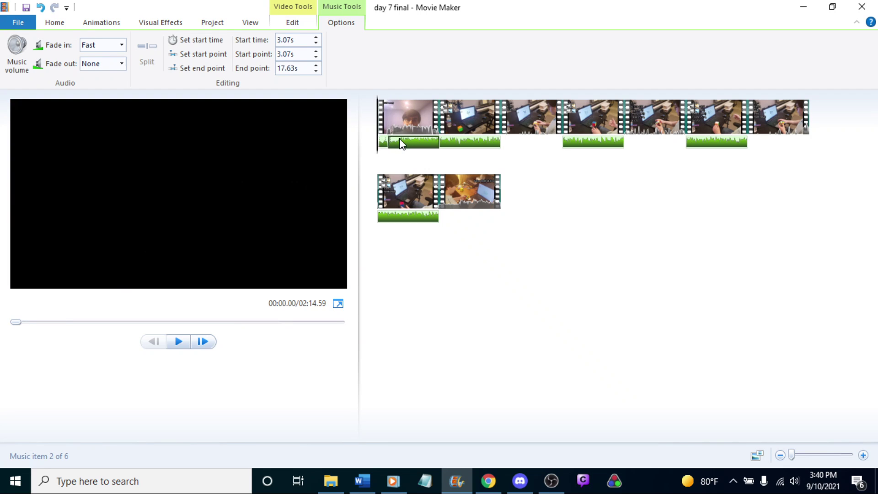
left_click(121, 44)
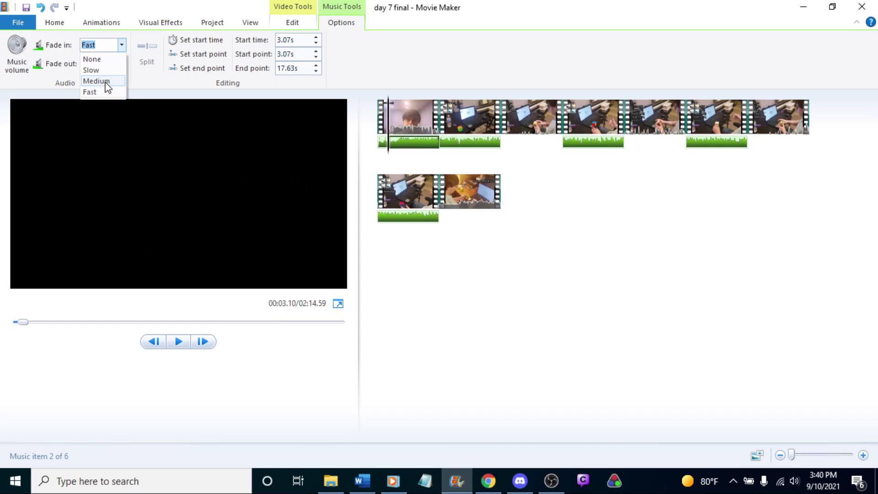
left_click(91, 59)
Set the fade in to None for the music section starting at 17.63 s.
left_click(441, 143)
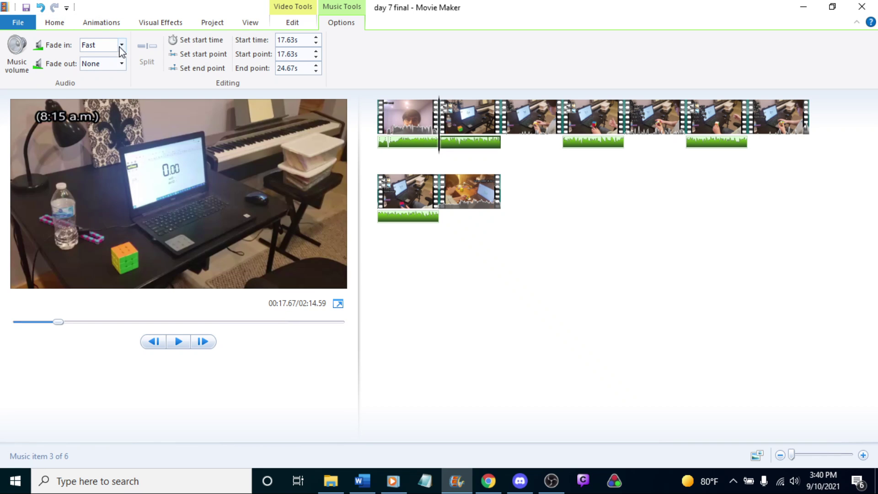
left_click(122, 44)
left_click(94, 59)
Check the other music sections and play the project from the start into the Solve 1000 clip.
left_click(383, 143)
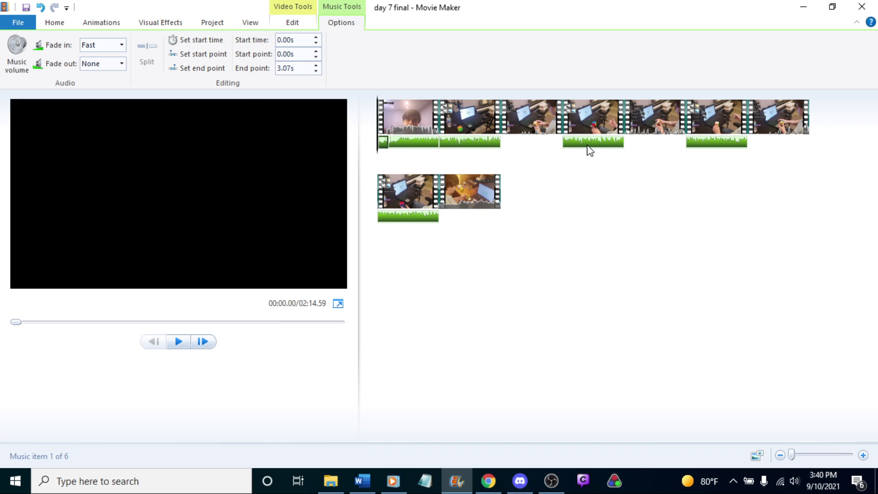
left_click(588, 145)
key("Home")
key("space")
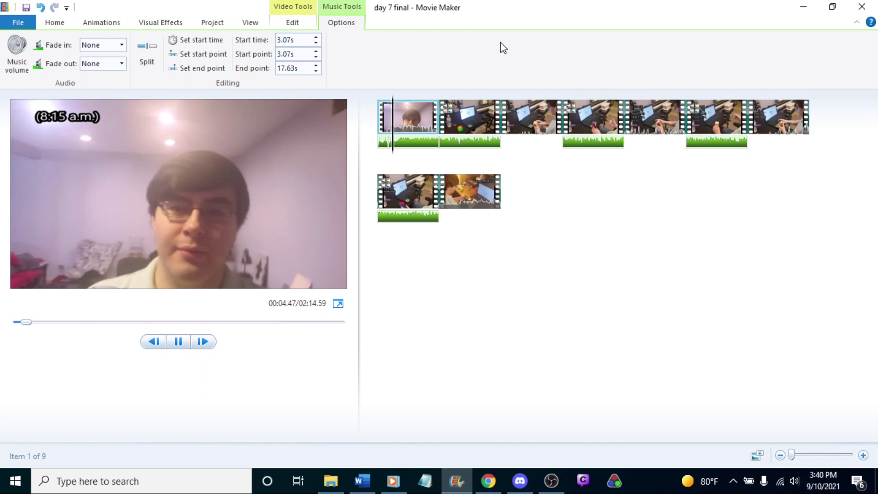
key("Home")
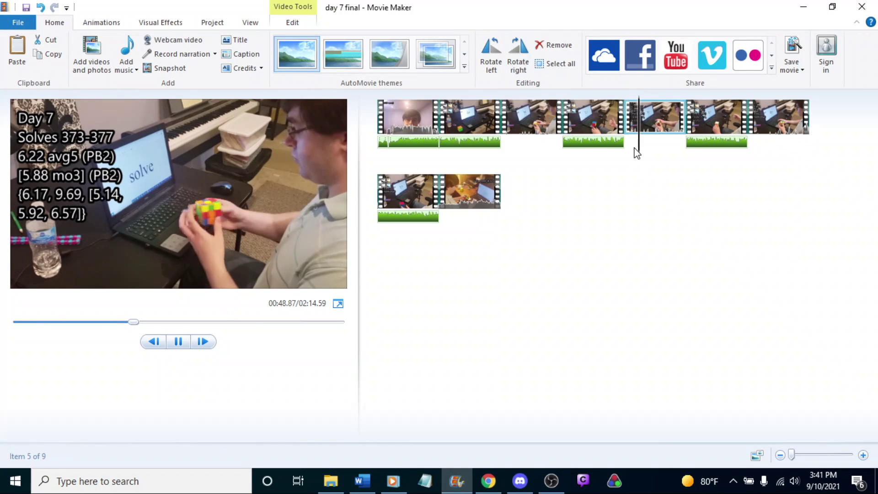
left_click(673, 144)
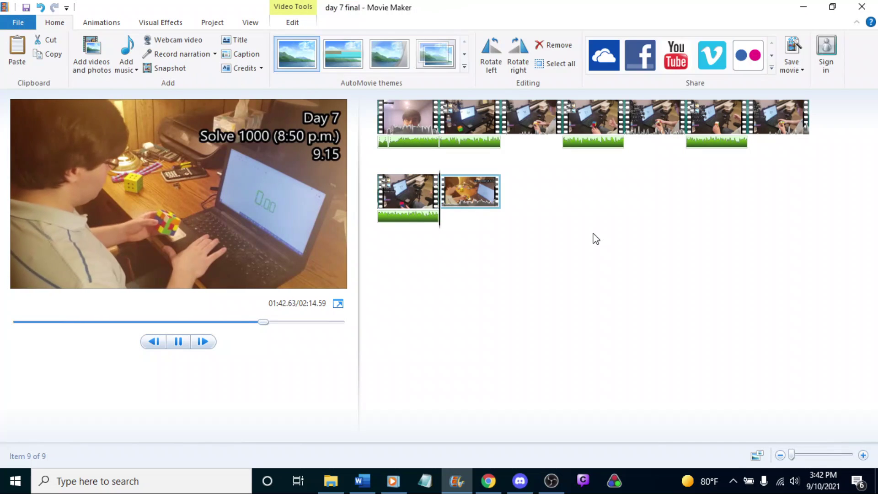
key("space")
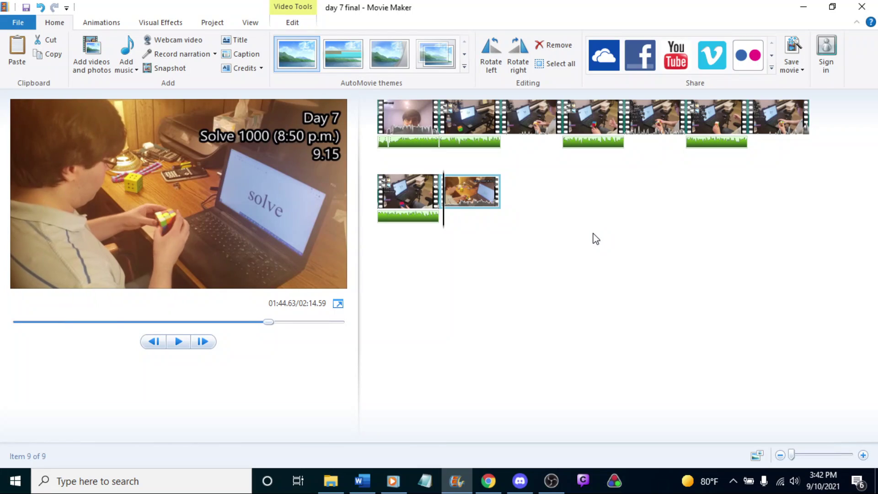
Replay the opening title and magnify the timeline to examine the music waveform around the intro.
left_click(413, 118)
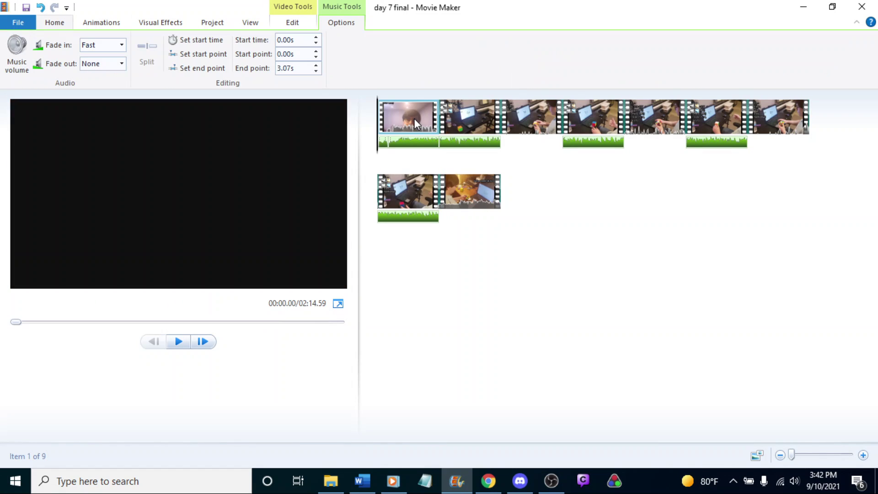
key("space")
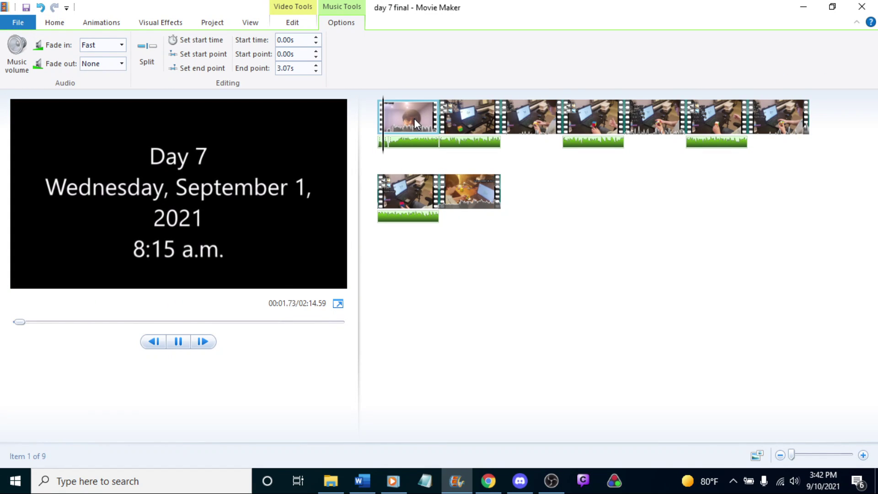
left_click(412, 111)
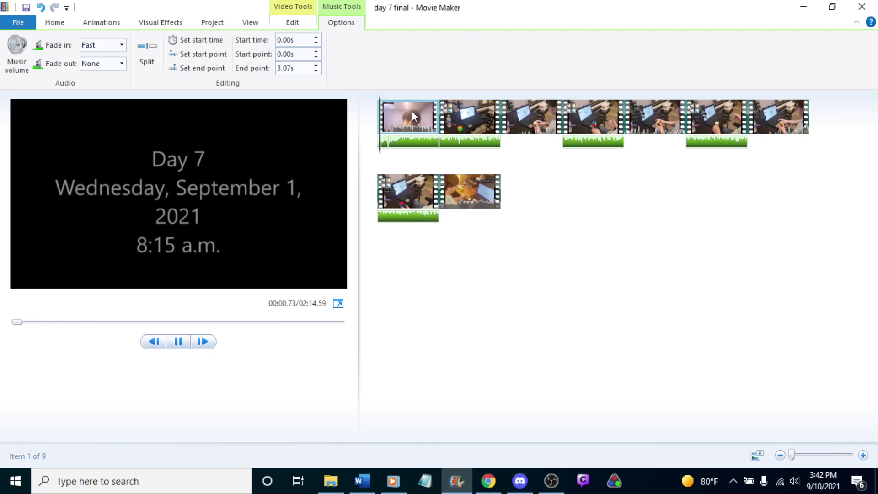
left_click(408, 118)
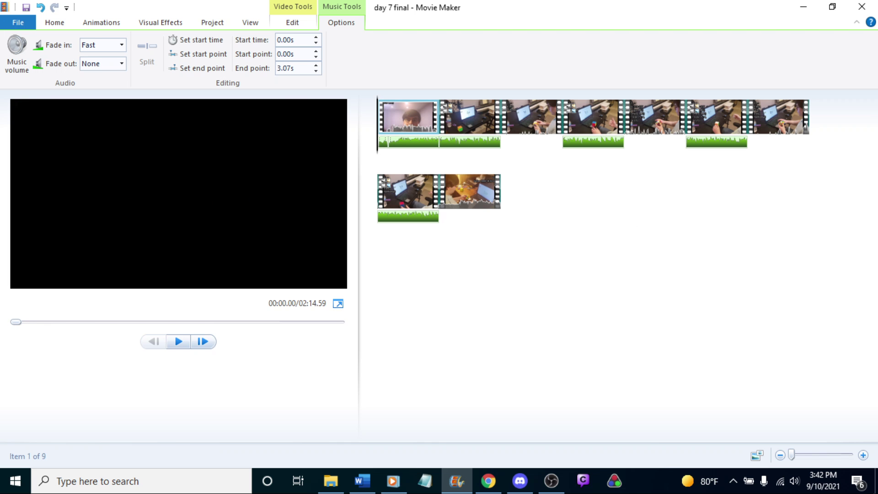
left_click_drag(792, 455, 852, 455)
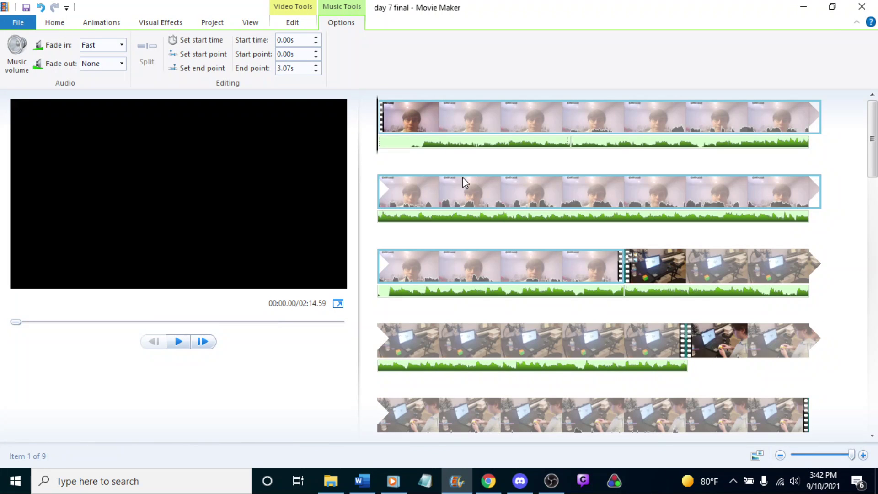
Split the first music section at 0.47 s and delete the silent opening piece.
left_click(410, 143)
left_click_drag(377, 160, 409, 160)
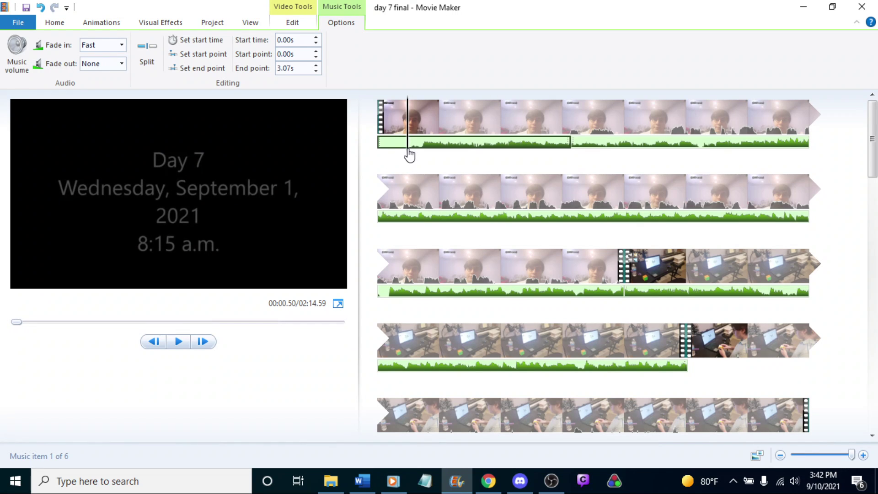
right_click(409, 150)
left_click(442, 264)
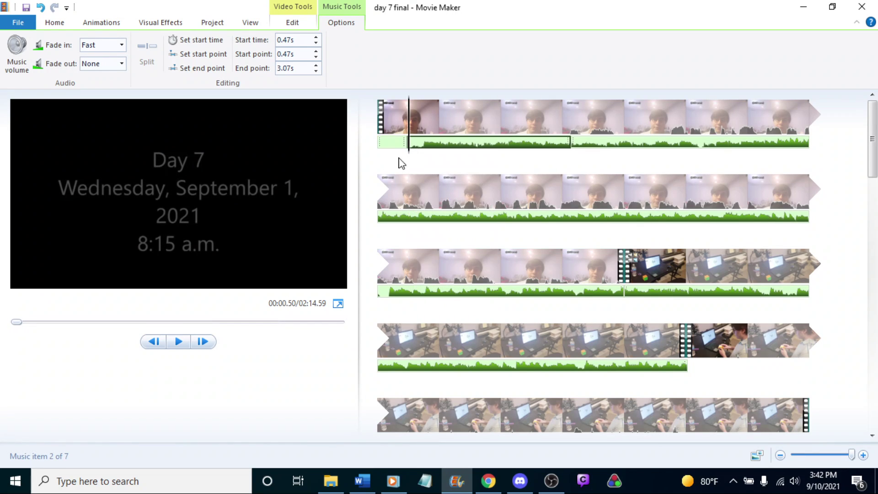
left_click(388, 146)
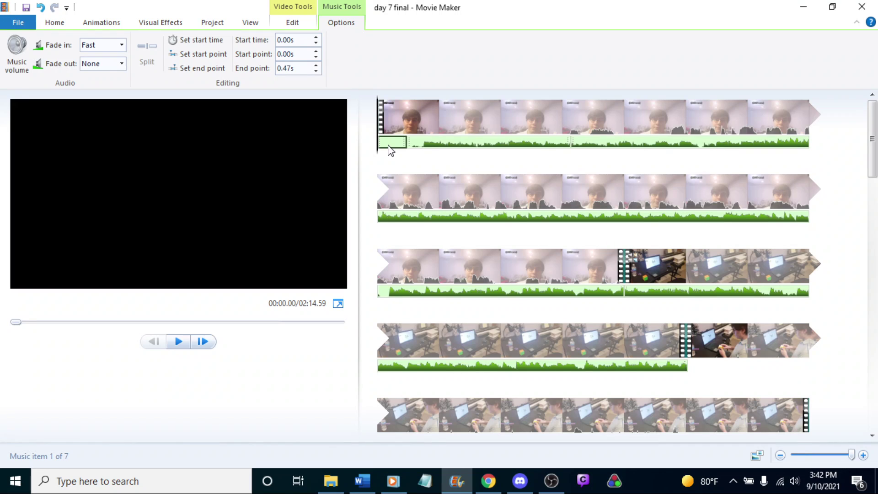
key("Delete")
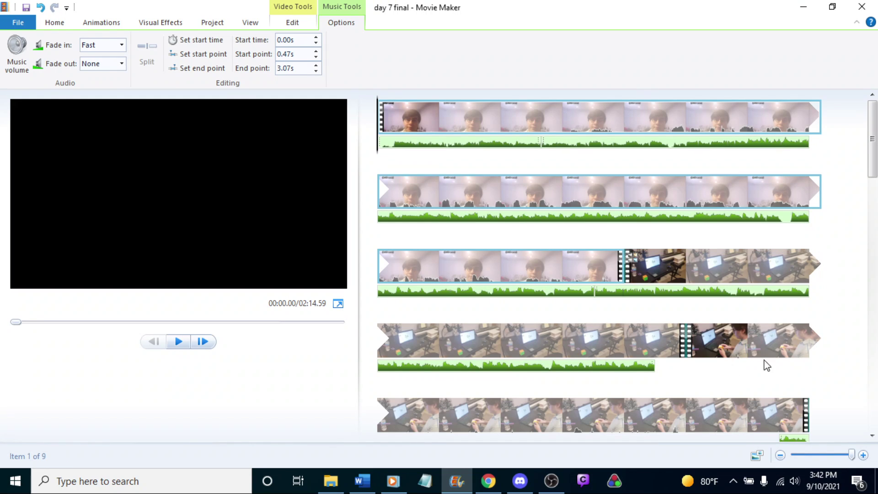
Play the project around the end of the intro to check the music transition into the first solve clip.
left_click_drag(852, 455, 765, 455)
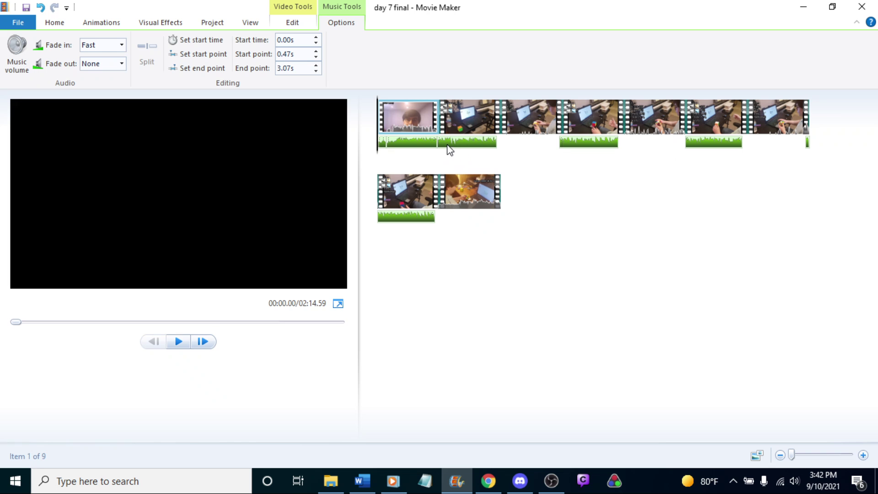
left_click(447, 148)
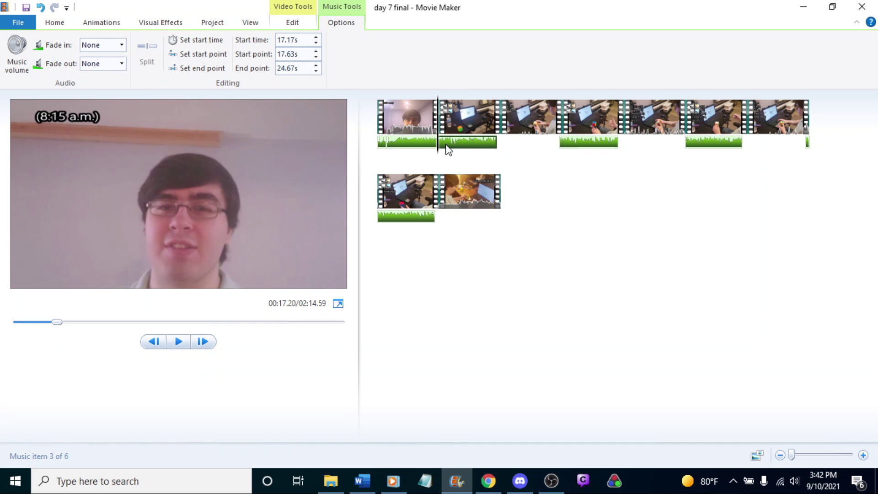
key("Home")
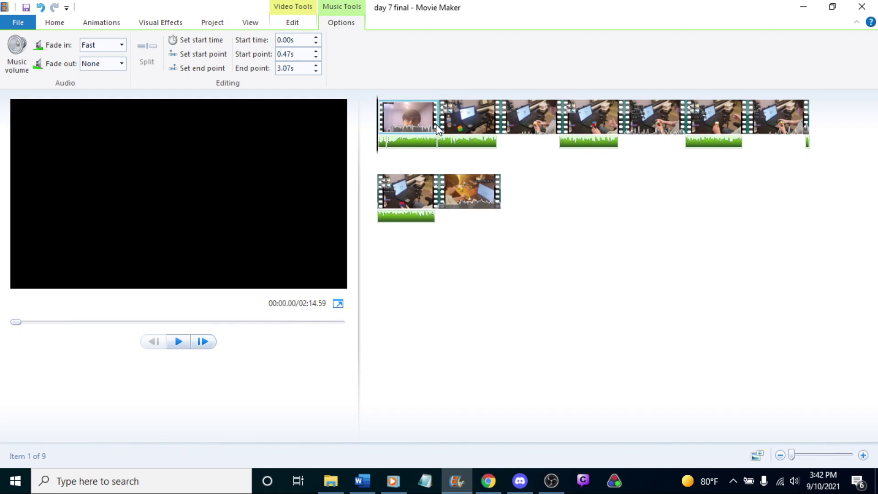
left_click(431, 142)
key("space")
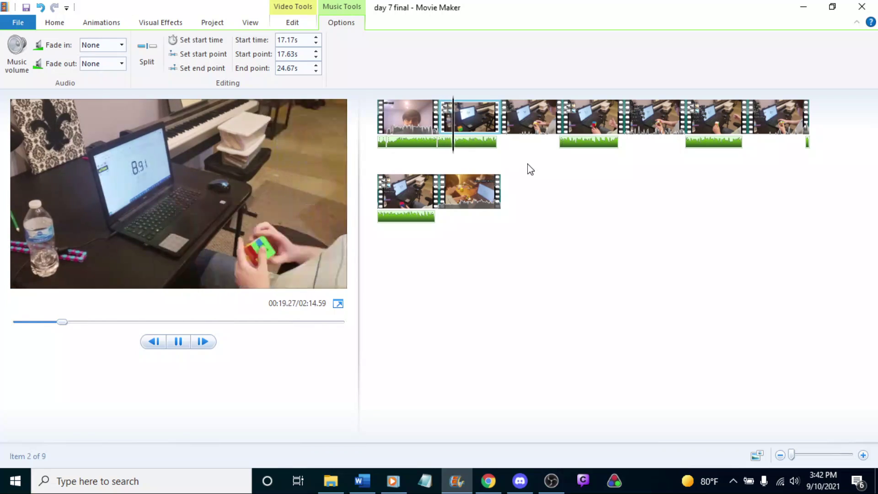
left_click(449, 147)
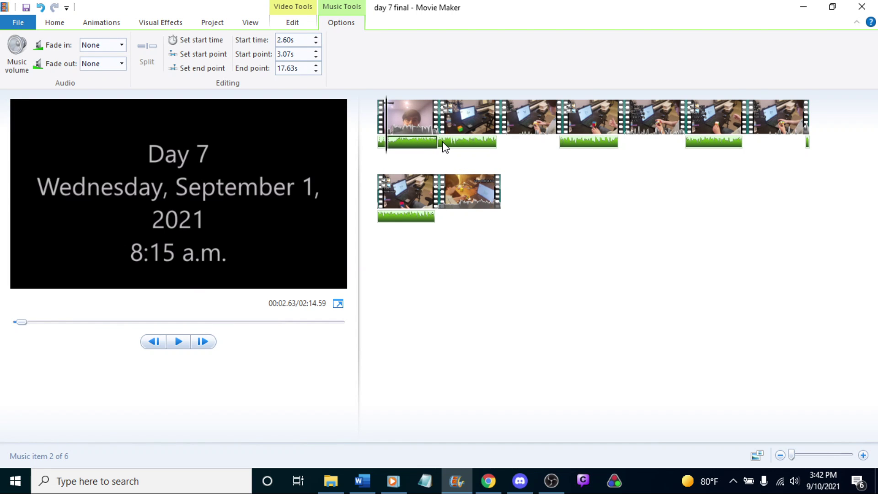
left_click(445, 147)
key("space")
Shift the fourth and fifth music sections to start at 33.19 s and 82.39 s, and realign the last section with the eighth clip.
left_click(580, 148)
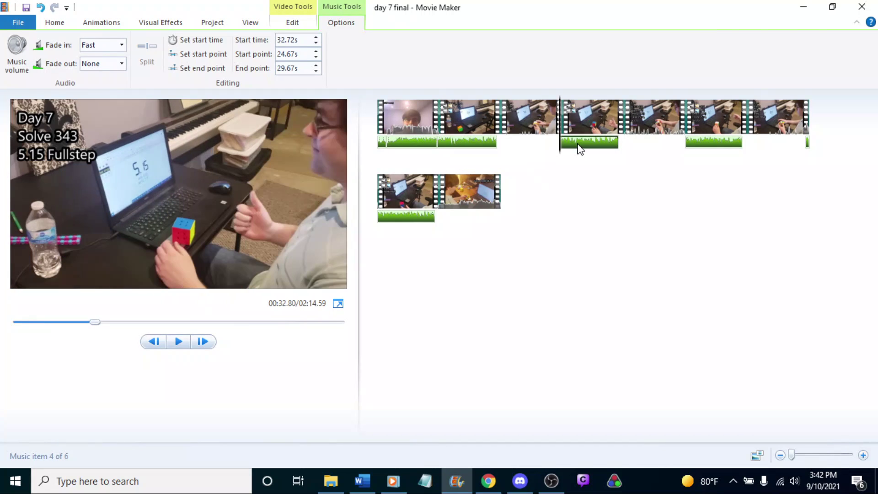
mouse_move(580, 148)
left_mouse_down()
mouse_move(564, 146)
mouse_move(583, 147)
left_mouse_up()
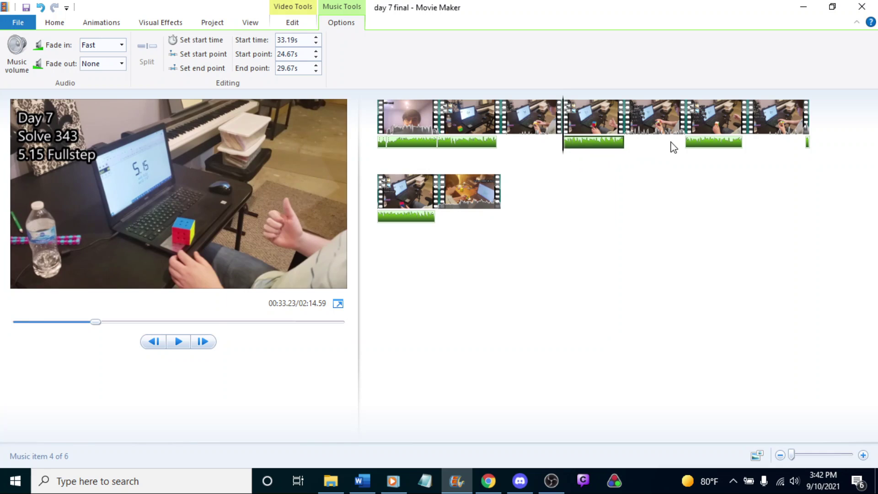
left_click_drag(695, 146, 700, 145)
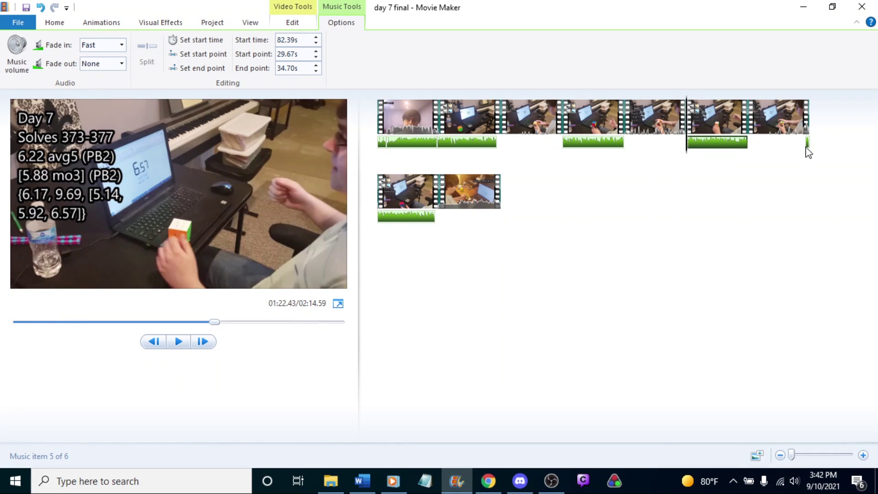
left_click_drag(397, 218, 386, 220)
Replay the opening title and intro, and check the first three music sections.
left_click(410, 115)
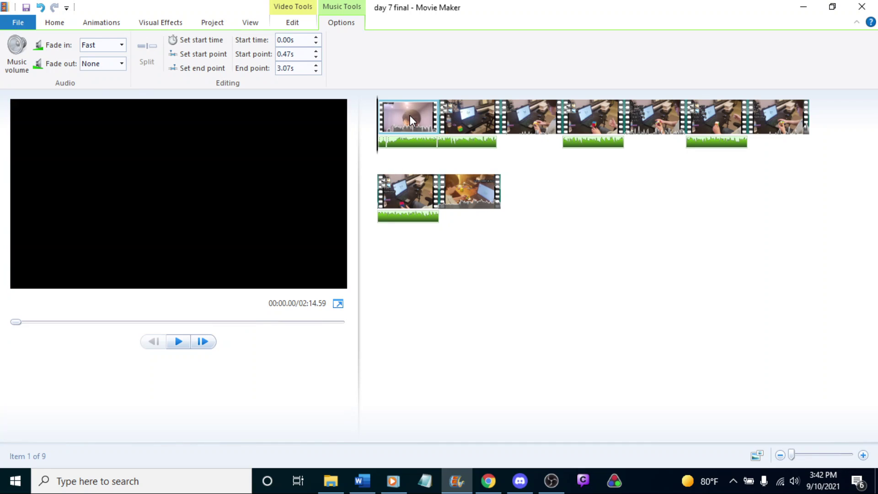
key("space")
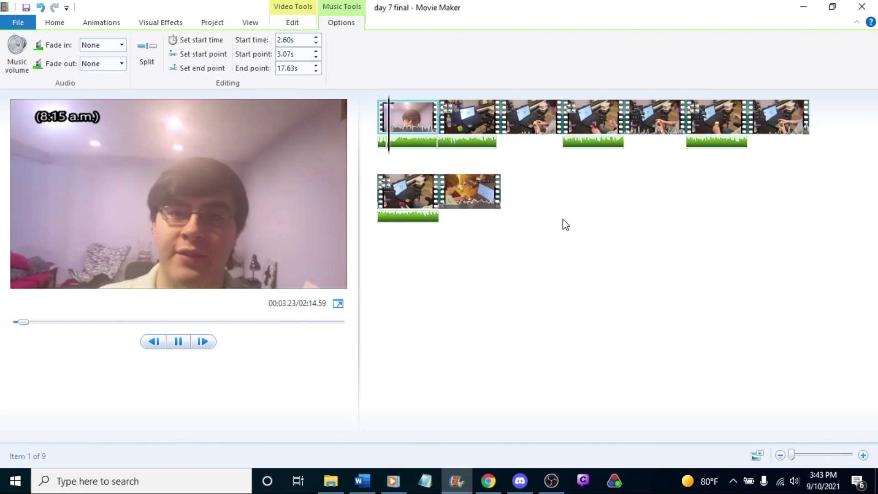
left_click(404, 113)
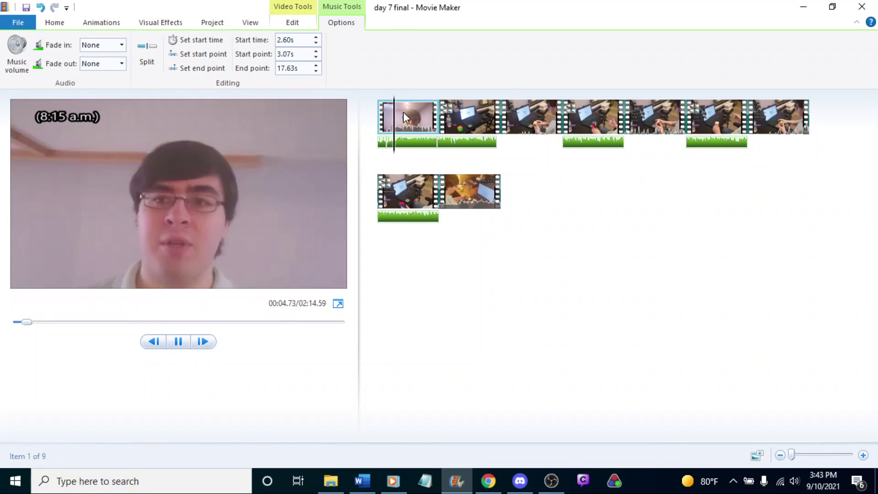
left_click(451, 142)
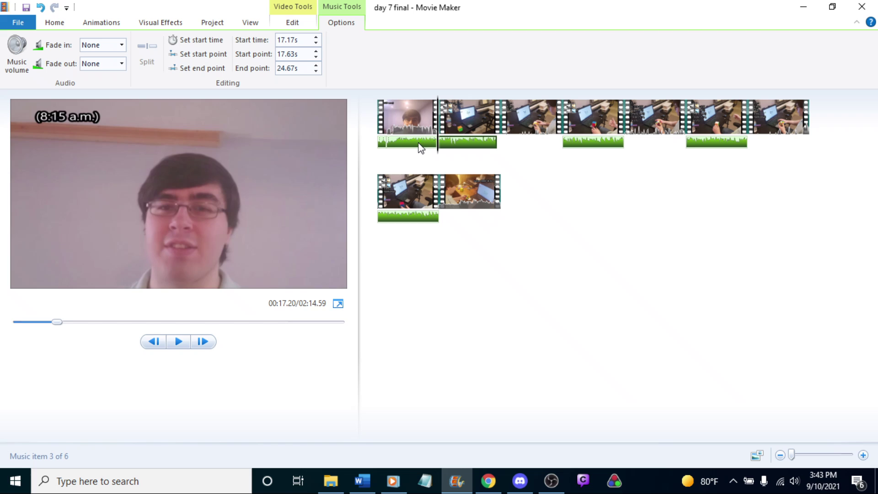
left_click(382, 141)
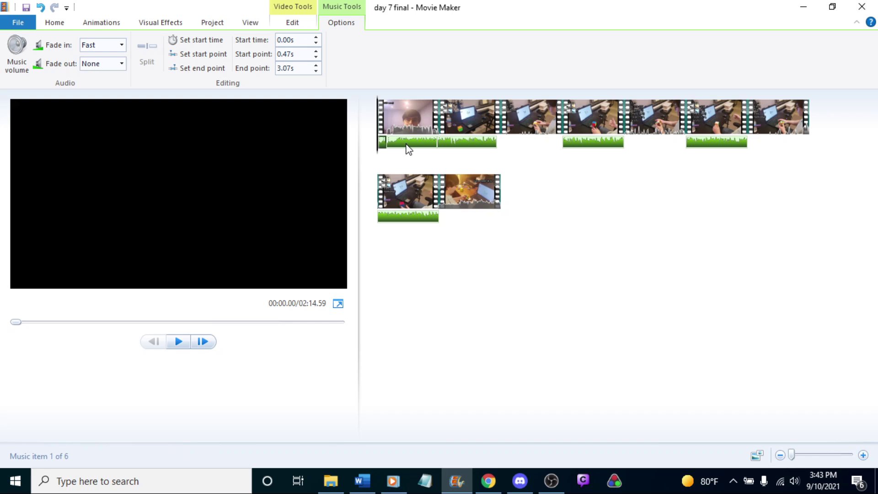
Add "day 7 music.m4a" to the Solve 1000 clip and position it to start at 108.30 s.
left_click(449, 192)
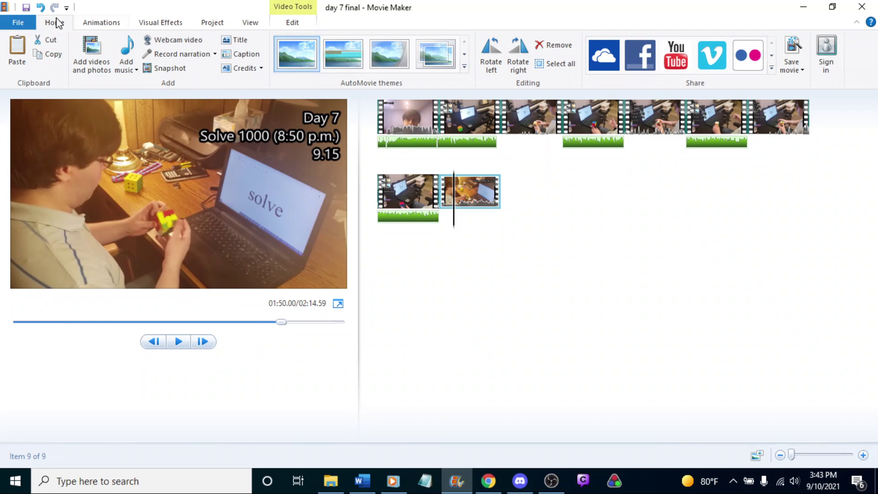
left_click(125, 50)
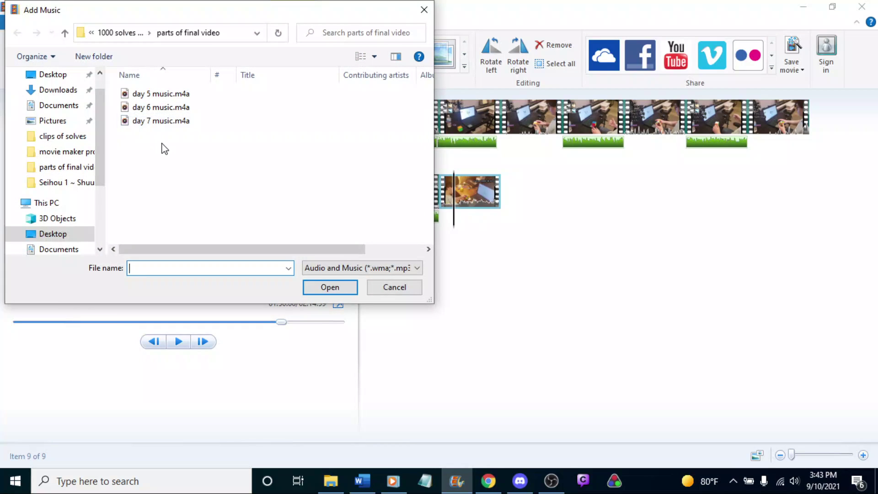
double_click(160, 122)
left_click_drag(460, 228, 473, 224)
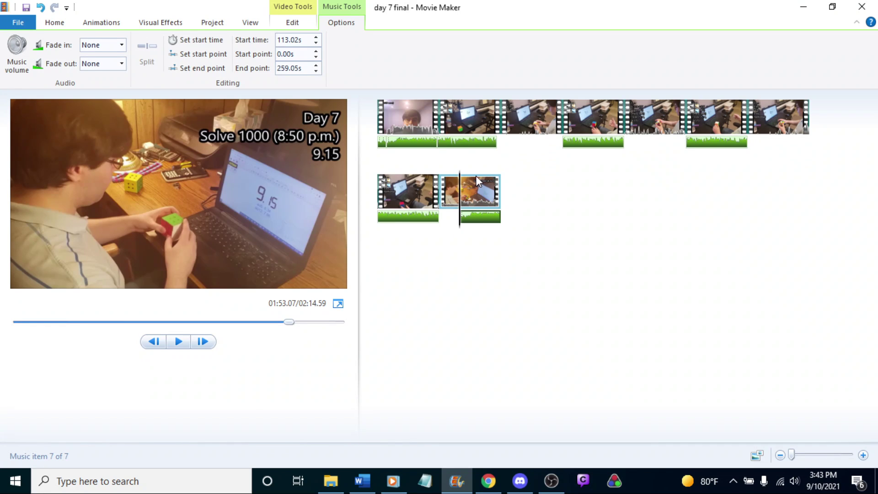
left_click(524, 120)
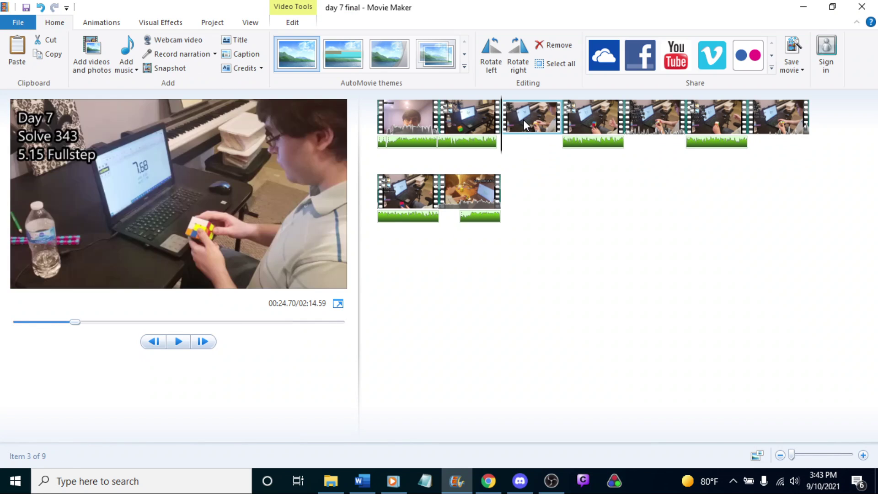
mouse_move(483, 224)
left_mouse_down()
mouse_move(465, 220)
mouse_move(455, 231)
mouse_move(484, 235)
left_mouse_up()
left_click(472, 222)
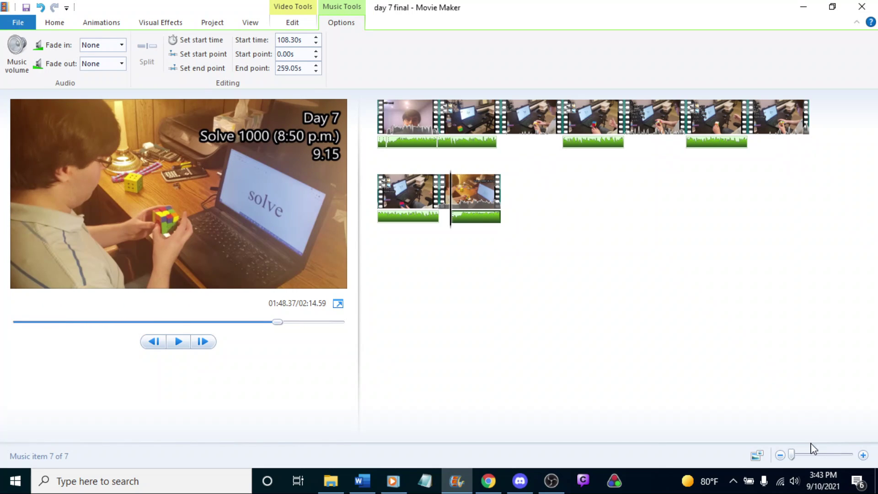
Cut the silent first 0.45 s from the Solve 1000 music and position the remainder to start at 102.63 s.
left_click_drag(795, 455, 852, 455)
scroll(663, 381, "down", 3)
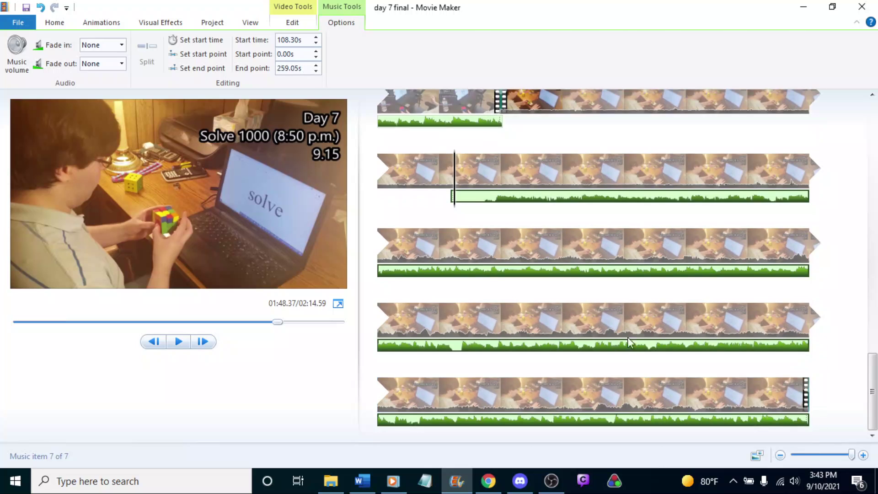
left_click_drag(512, 196, 594, 157)
right_click(596, 156)
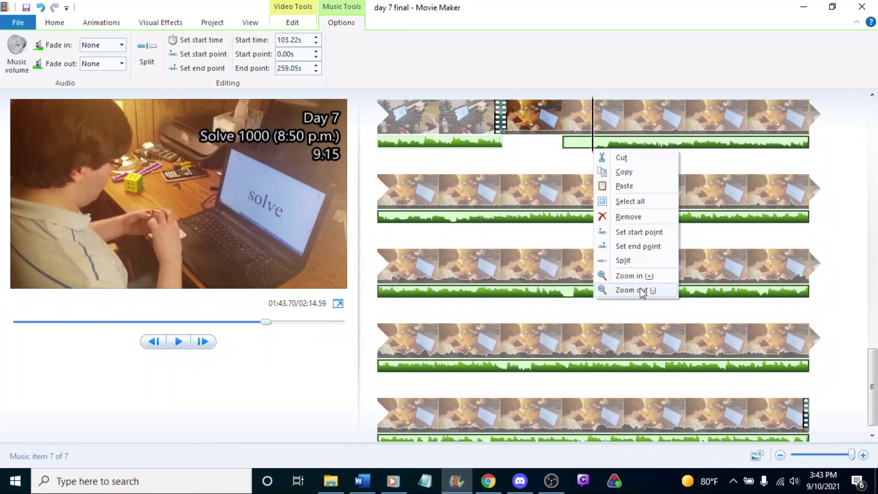
left_click(635, 259)
left_click(581, 150)
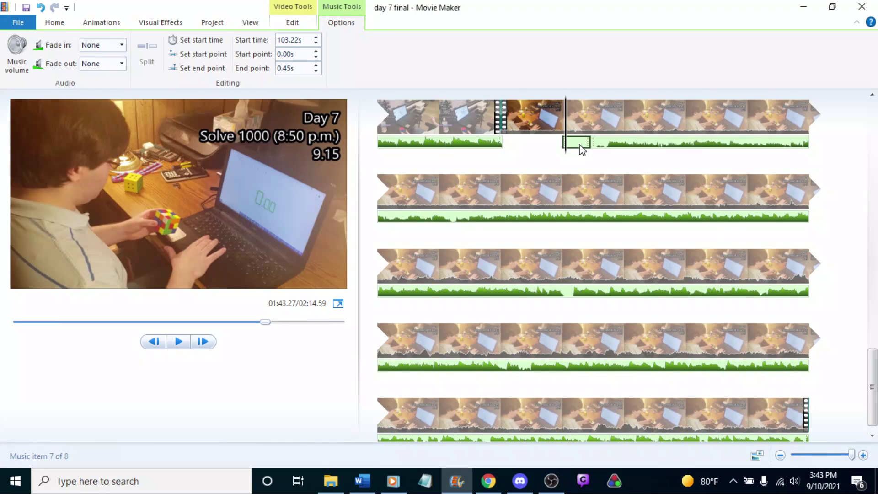
key("Delete")
left_click_drag(518, 147, 541, 153)
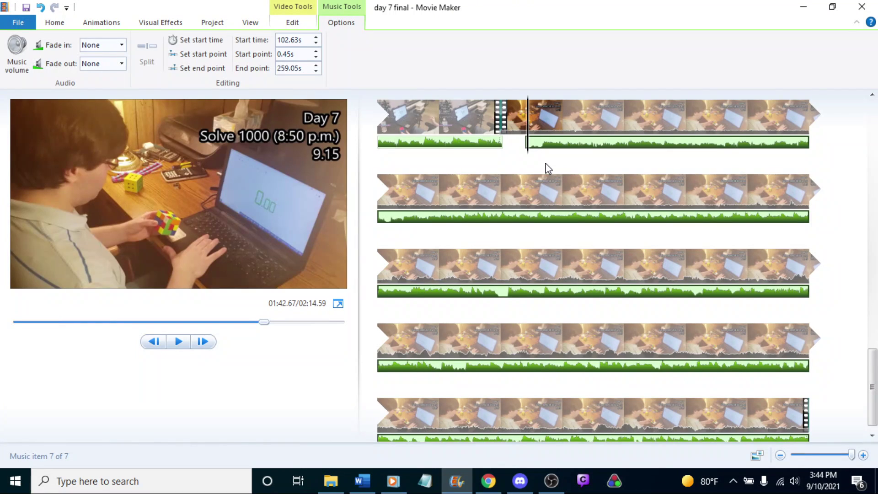
Preview the end of the Solve 1000 clip, split its music at 127.13 s and delete the remainder.
scroll(548, 168, "down", 1)
left_click(767, 388)
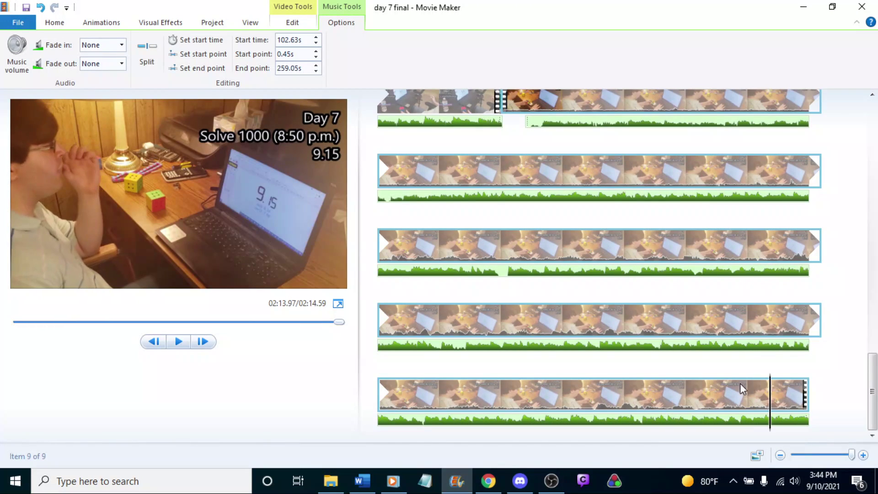
left_click(585, 389)
key("space")
left_click(595, 330)
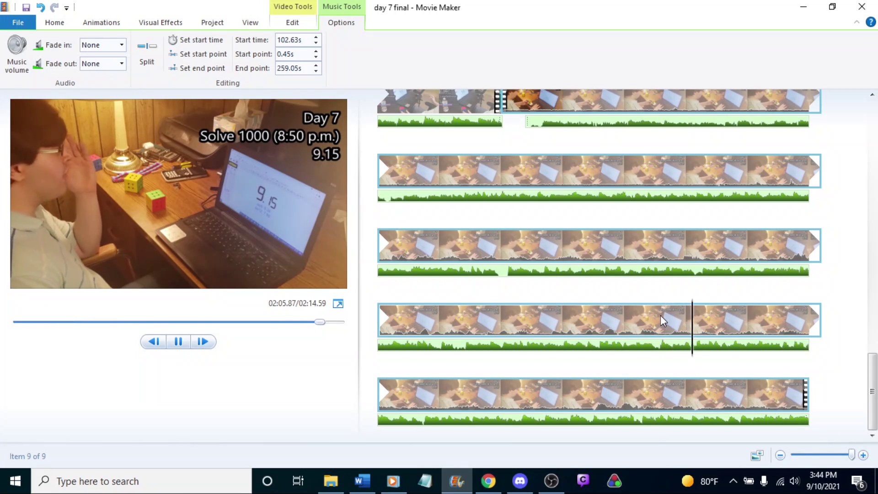
left_click(647, 337)
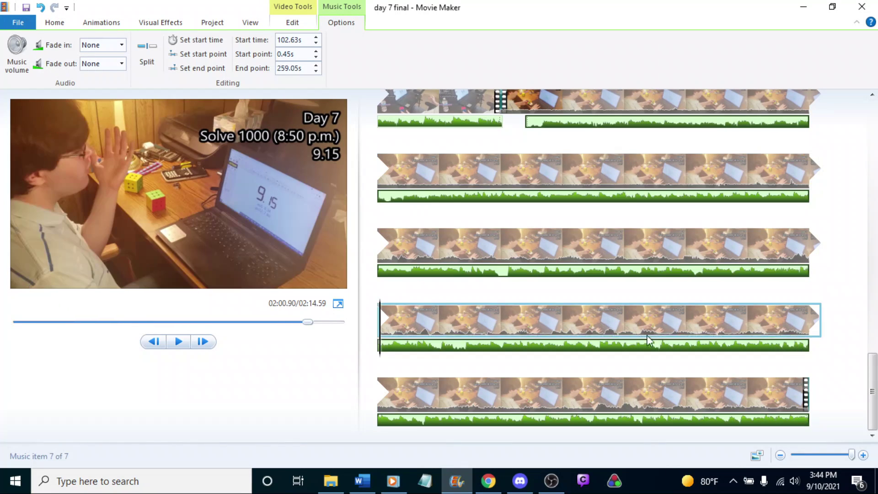
left_click(741, 349)
right_click(775, 352)
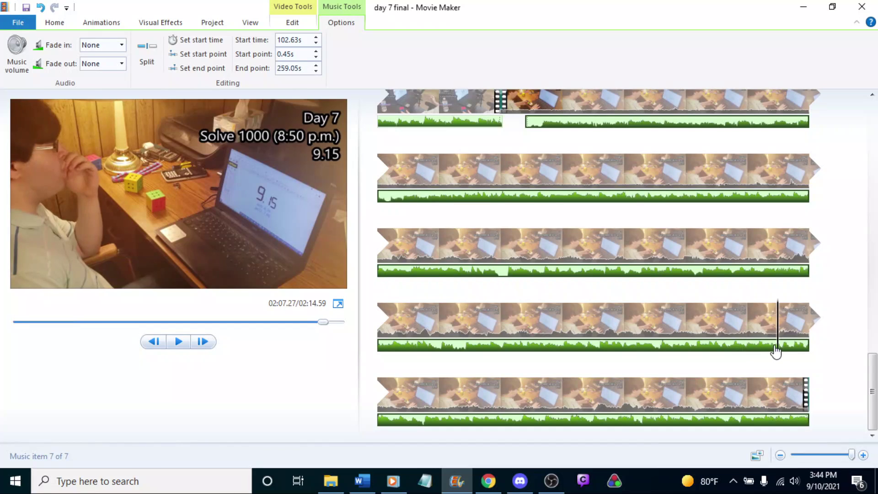
left_click(804, 308)
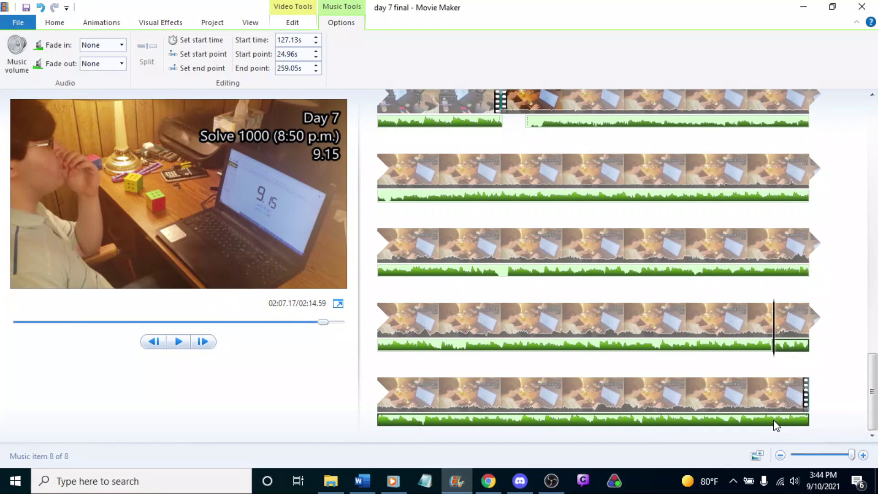
key("Delete")
left_click(776, 425)
Move the trimmed Solve 1000 music section to start at 110.66 s so it runs to the clip's end.
scroll(683, 352, "up", 3)
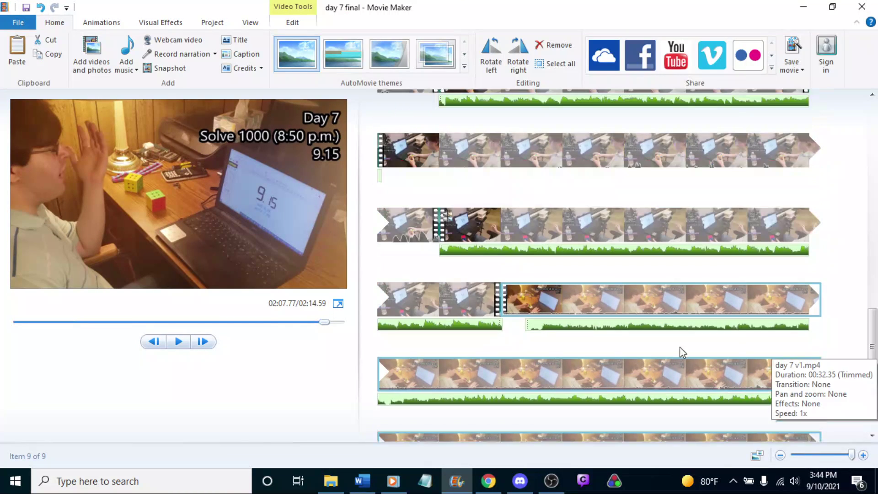
left_click(547, 330)
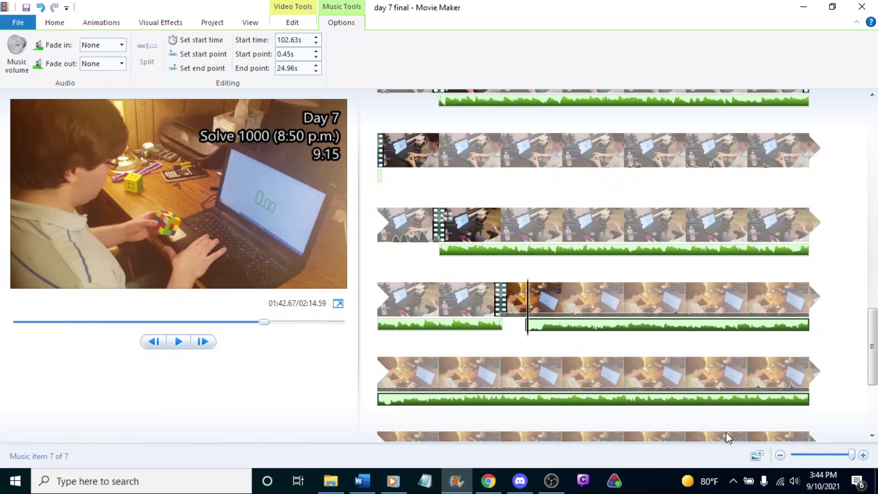
left_click_drag(853, 455, 774, 453)
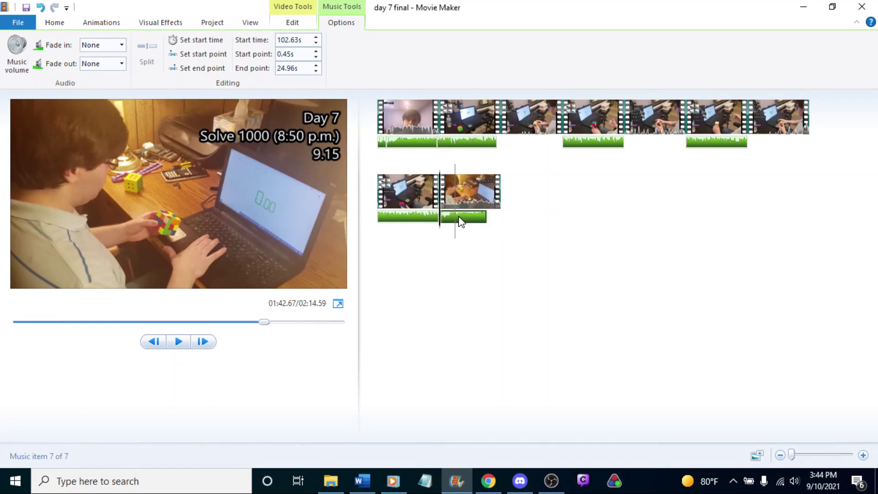
left_click_drag(459, 220, 476, 220)
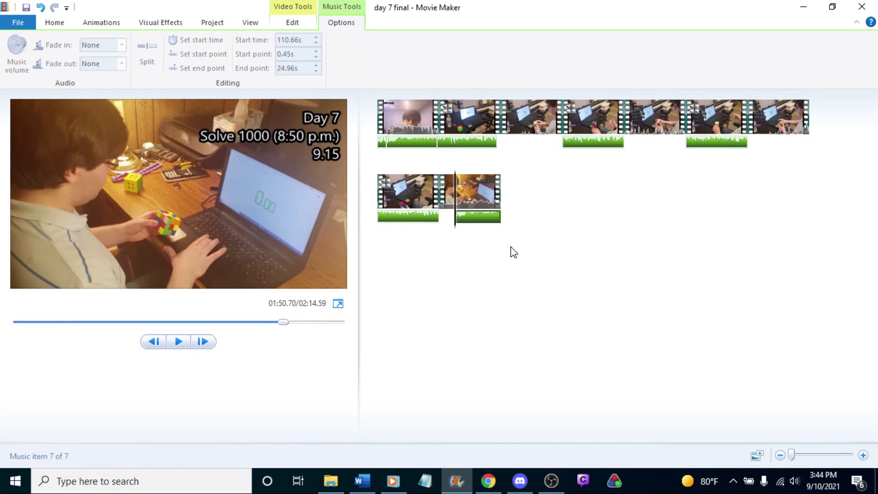
Add "clips from day 0 1 2.mp4" at the end of the project and move the Solve 1000 music to start at 0.00 s.
left_click(392, 147)
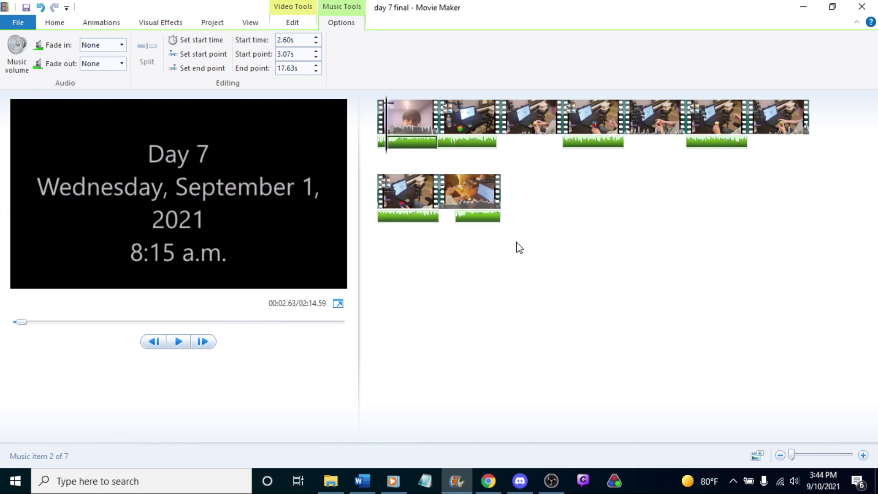
left_click(333, 483)
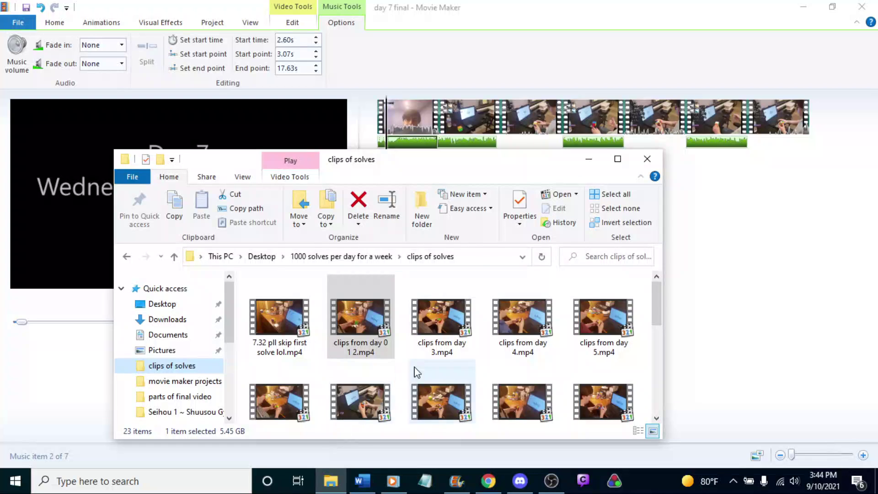
left_click_drag(379, 332, 781, 273)
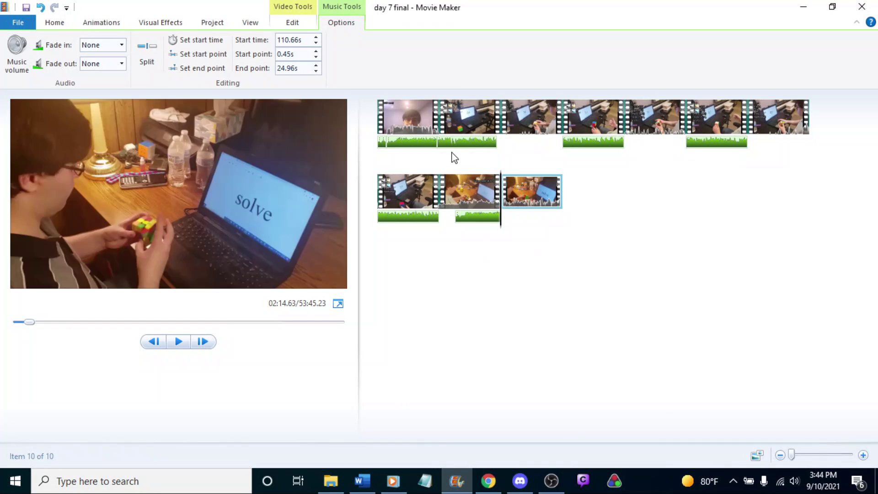
left_click_drag(456, 146, 394, 146)
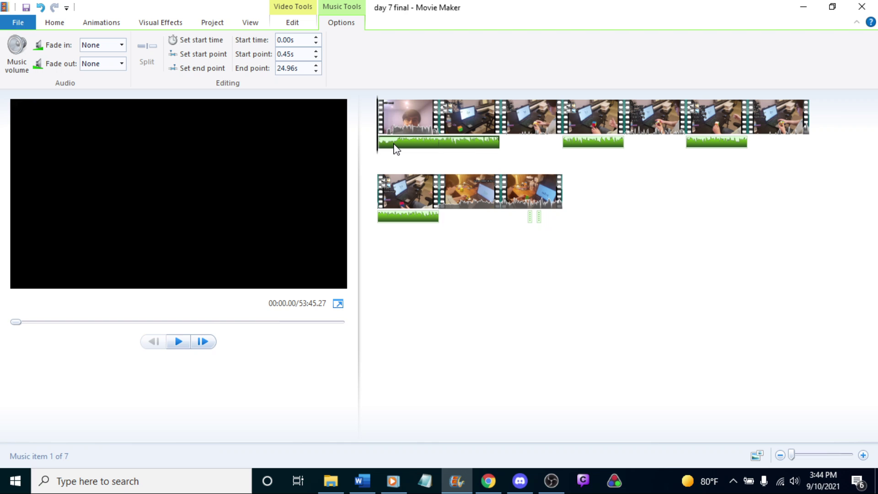
Split the opening music at 3.10 s and lower the title section's volume to match the Solve 343 music.
left_click(596, 149)
left_click(17, 59)
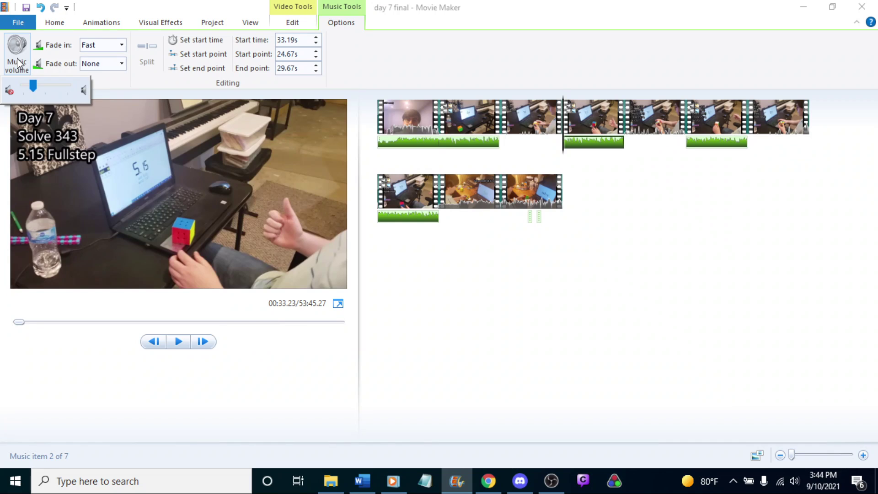
left_click(398, 144)
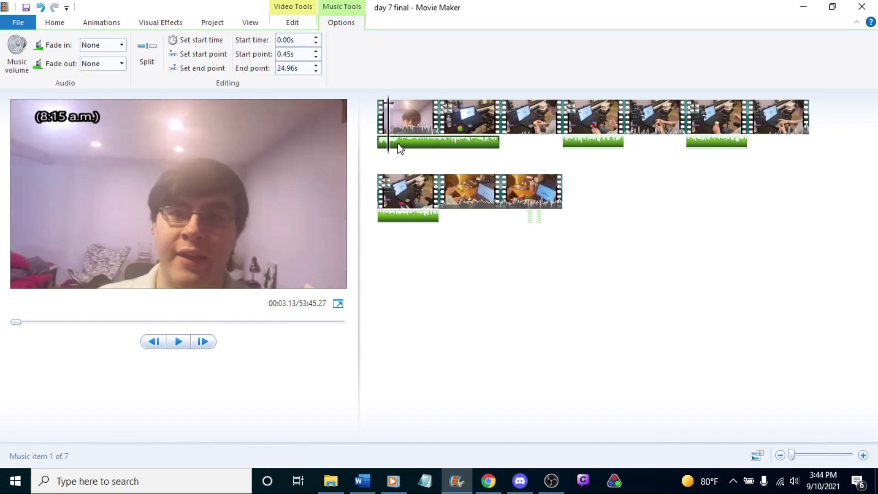
right_click(386, 147)
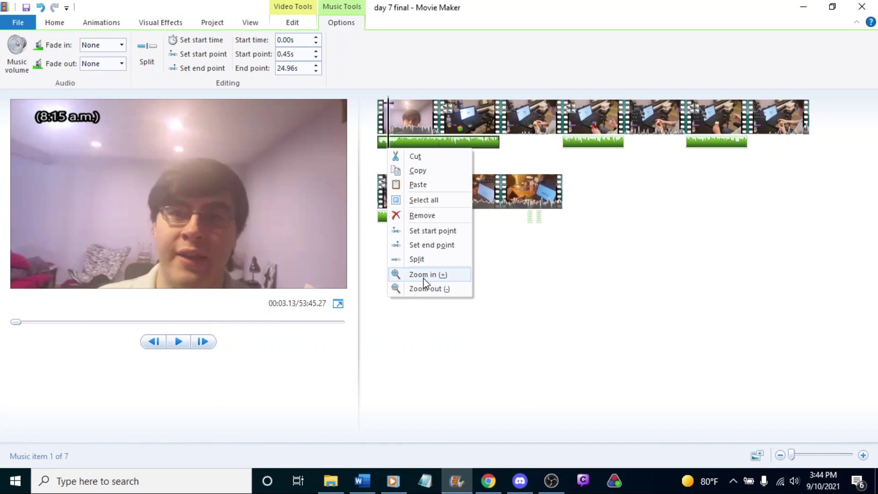
left_click(419, 257)
left_click(387, 139)
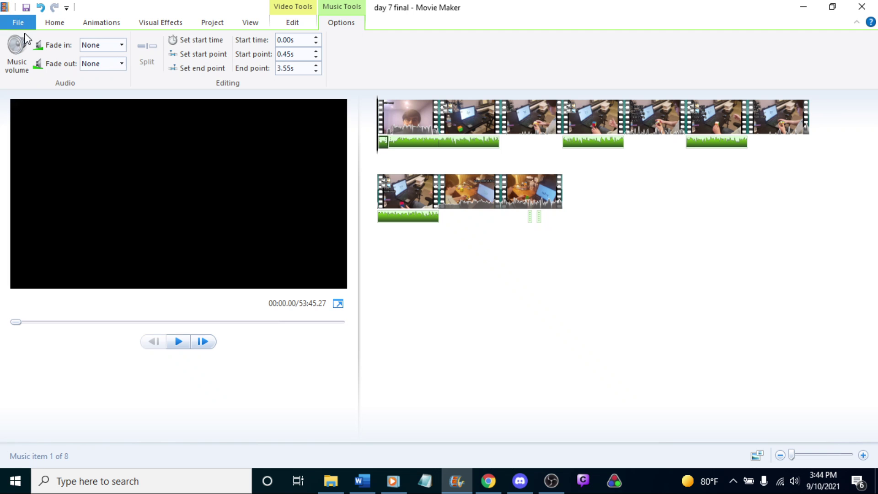
left_click(17, 55)
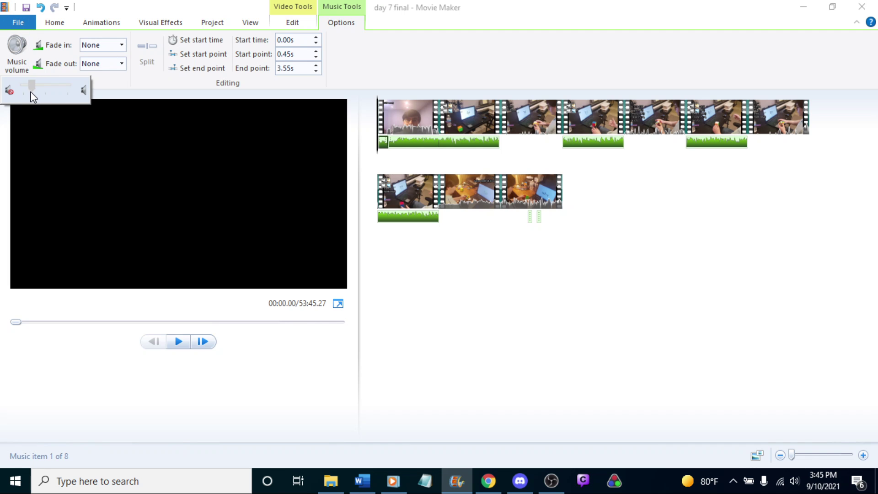
Preview the music after the title and split it at 17.63 s, where the spoken intro clip ends.
left_click(410, 143)
key("space")
key("space")
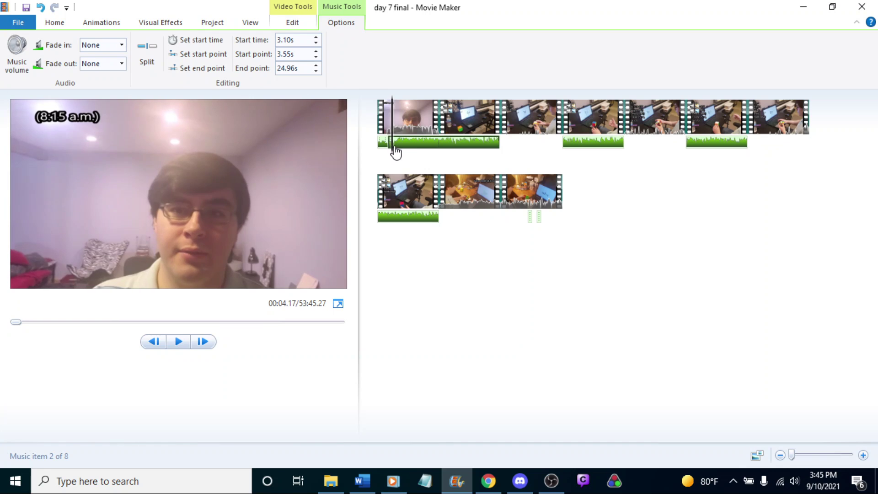
key("space")
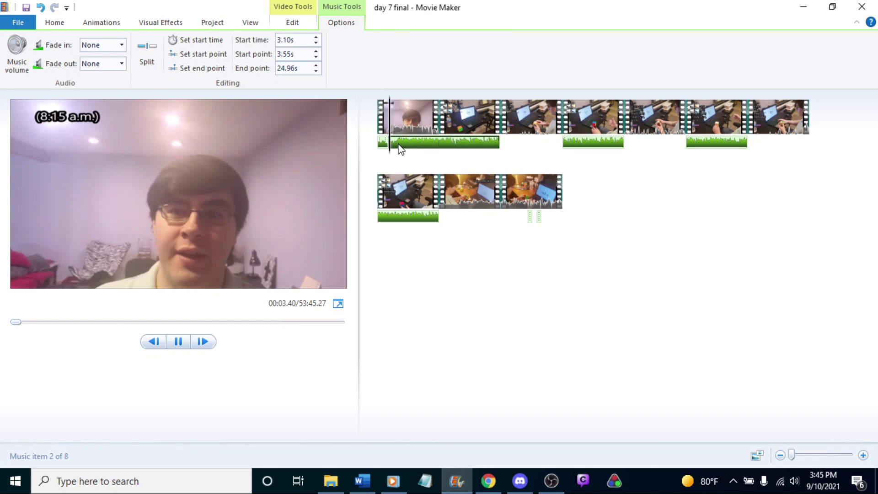
left_click_drag(391, 147, 442, 151)
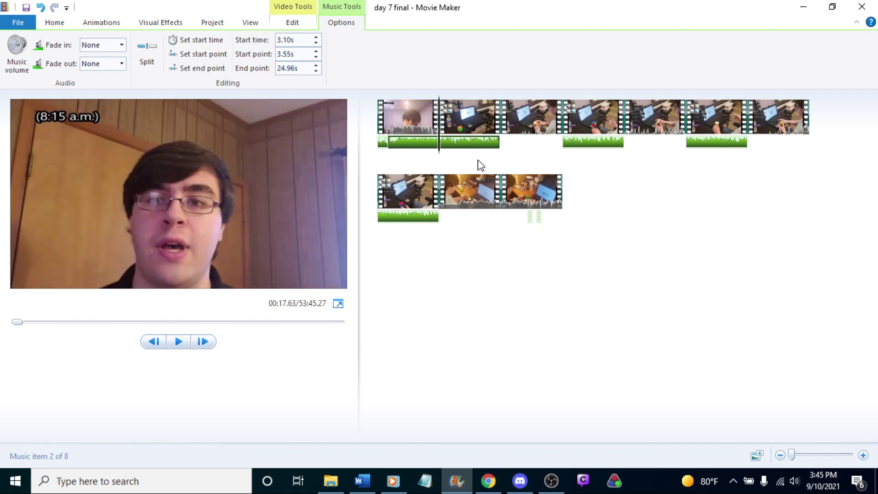
right_click(443, 152)
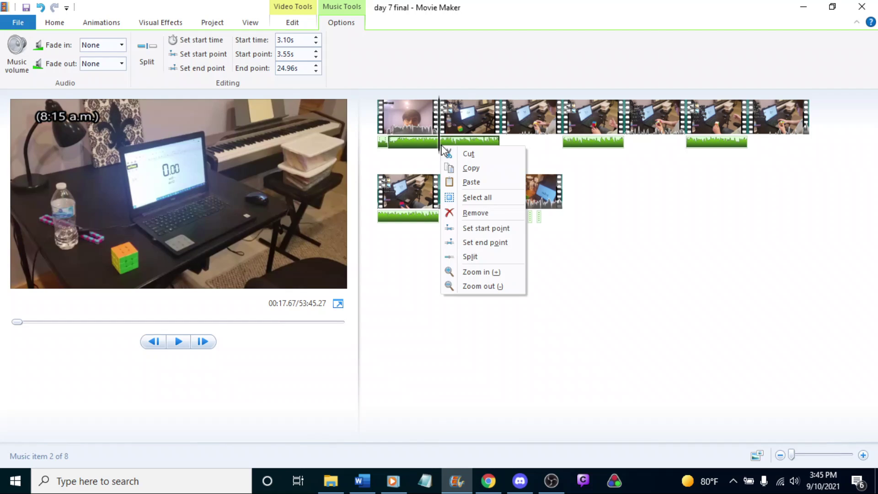
left_click(484, 257)
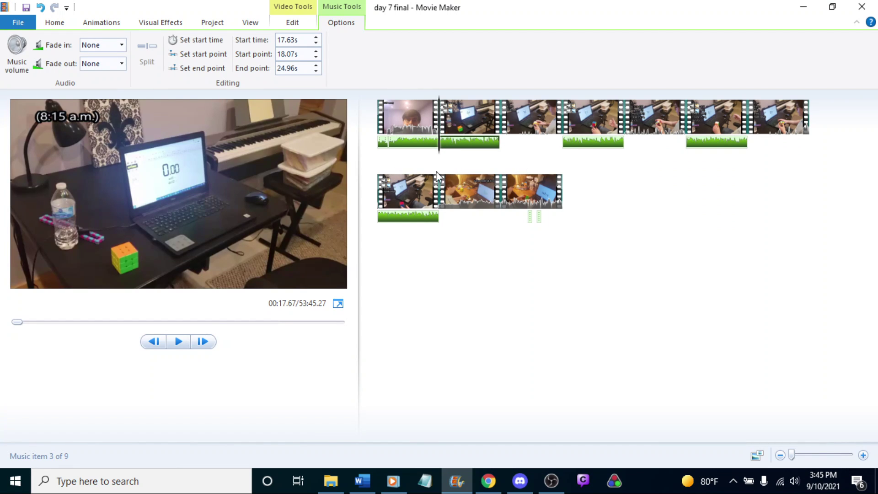
Lower the volume of the spoken intro's music section, from 3.10 s to 17.63 s, to near its minimum.
left_click(390, 142)
left_click(17, 54)
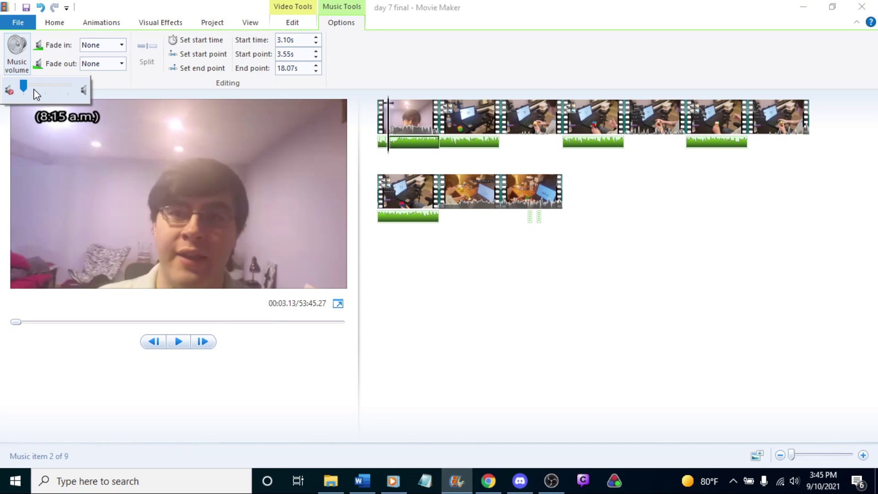
left_click(458, 63)
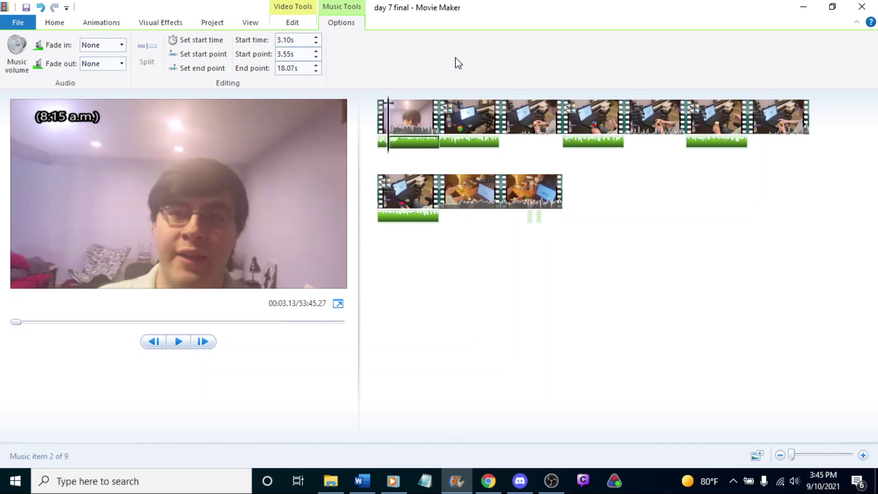
Play the project from the start to check the music level under the title and spoken intro.
left_click(407, 122)
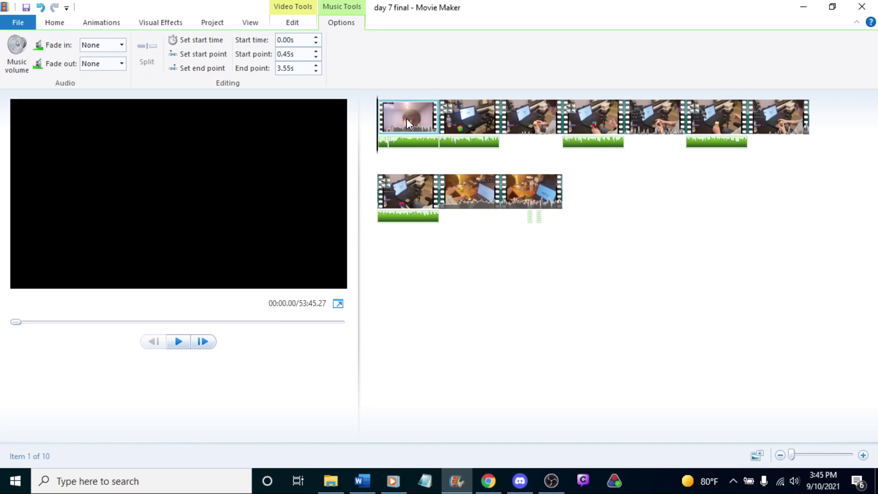
key("space")
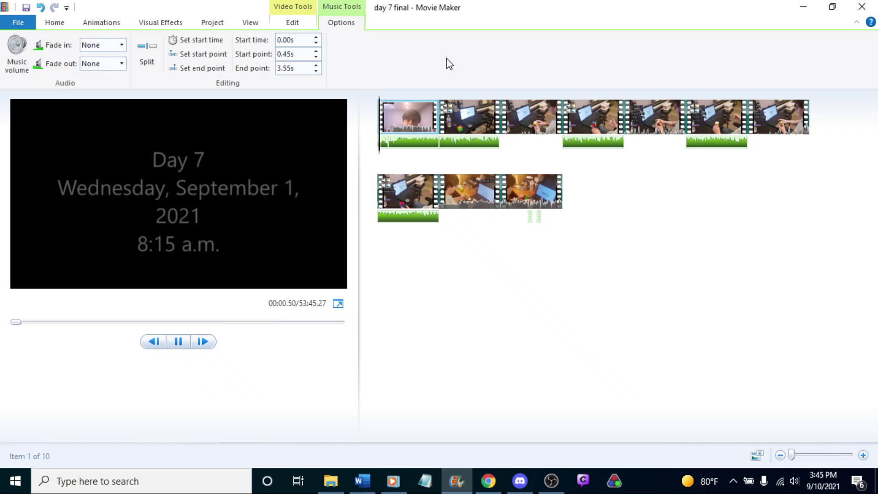
left_click(399, 106)
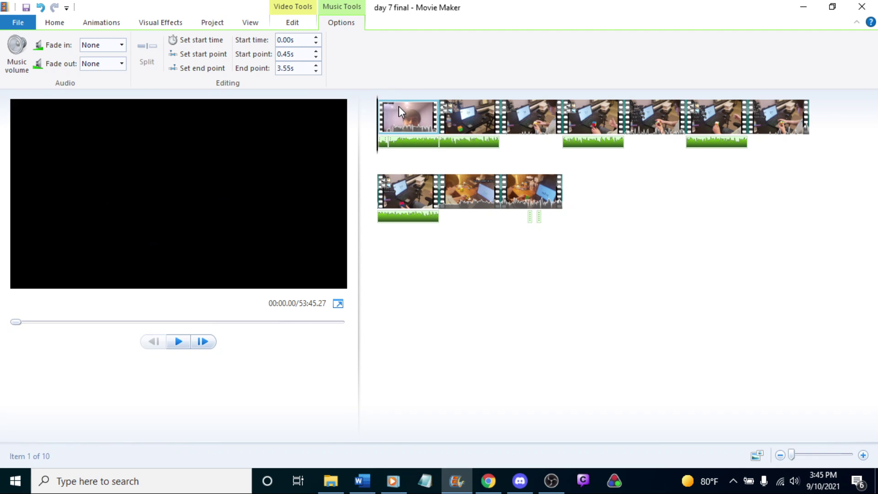
key("space")
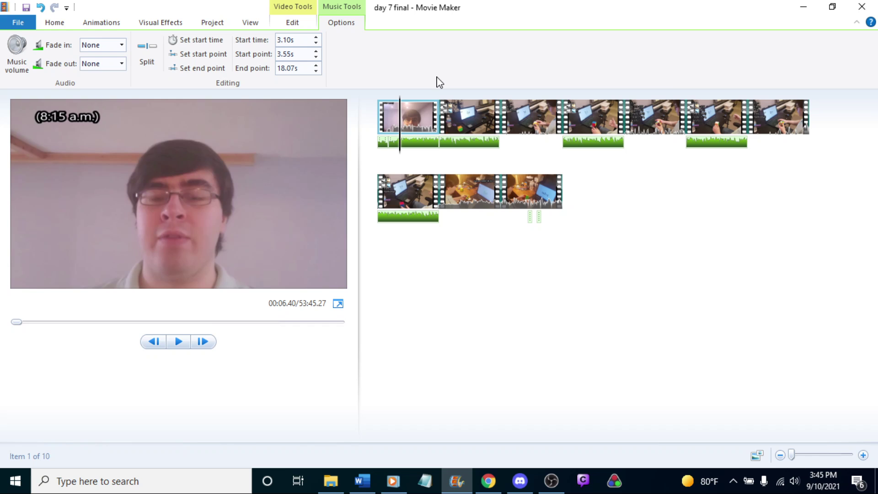
key("space")
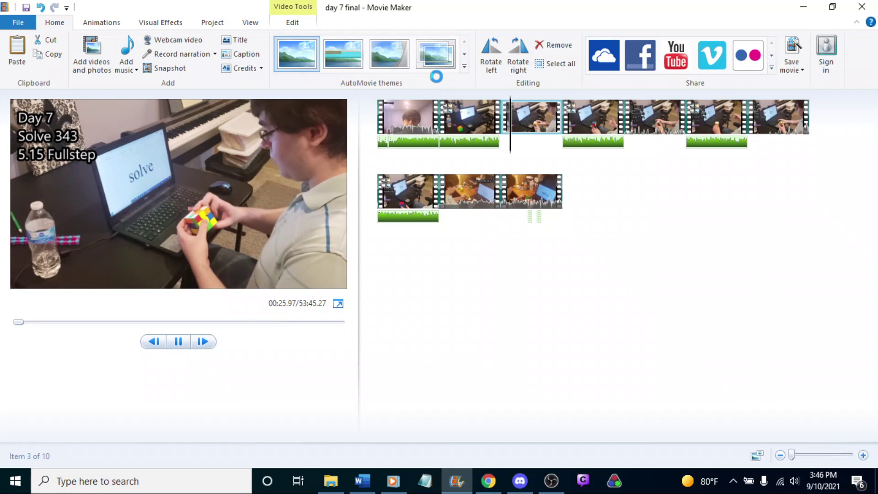
Lower the volume of the music section starting at 17.63 s to match the Solve 343 music.
left_click(602, 145)
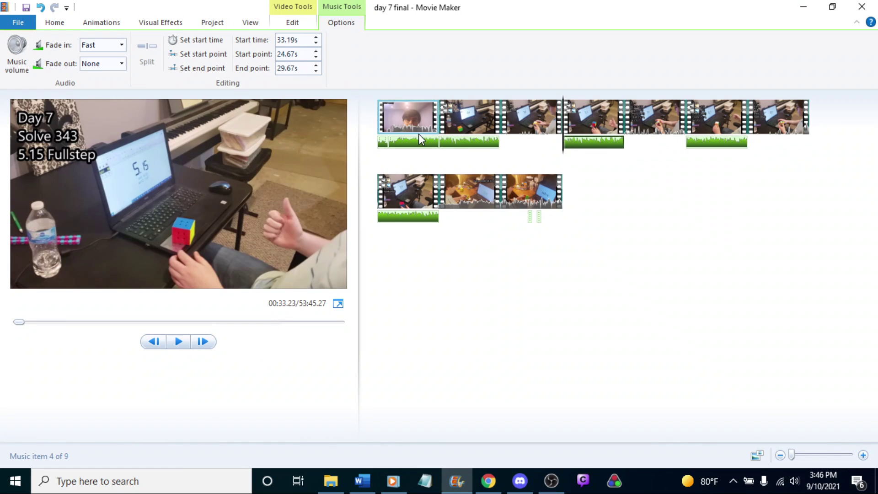
left_click(470, 143)
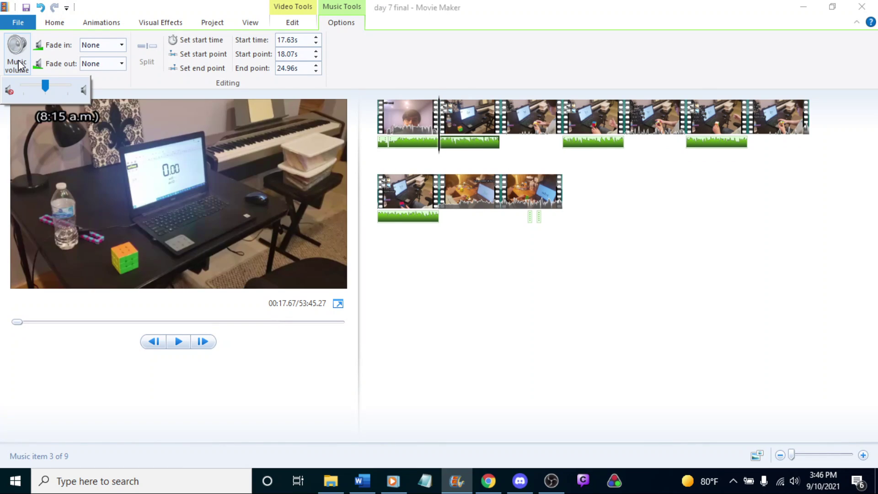
left_click(16, 54)
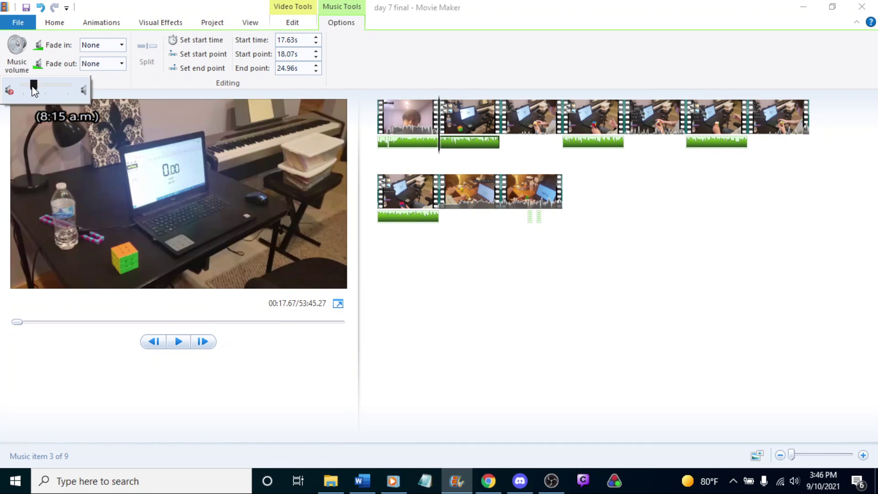
Play the title and the transition from the spoken intro into the first solving clip to compare music levels.
left_click(381, 117)
key("space")
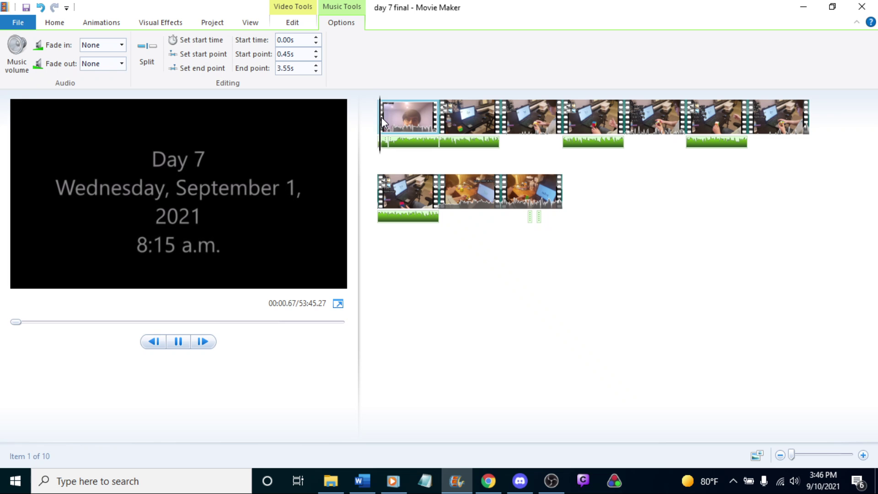
left_click(459, 120)
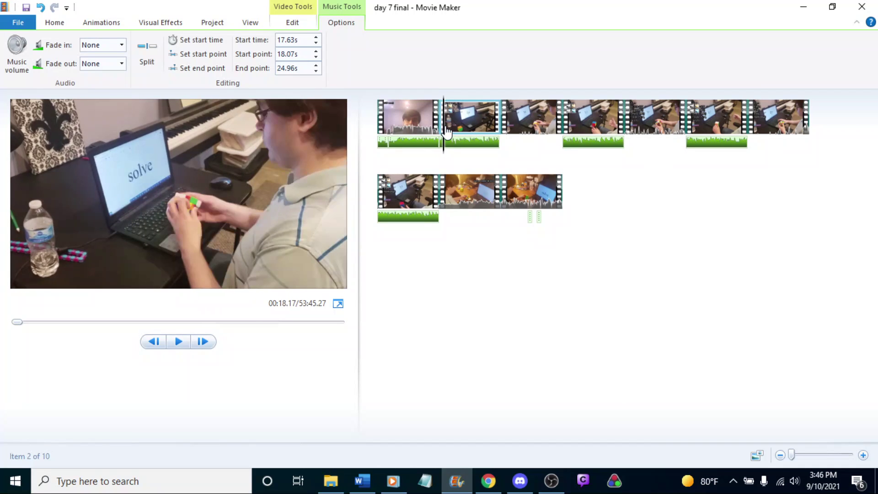
left_click(433, 130)
key("space")
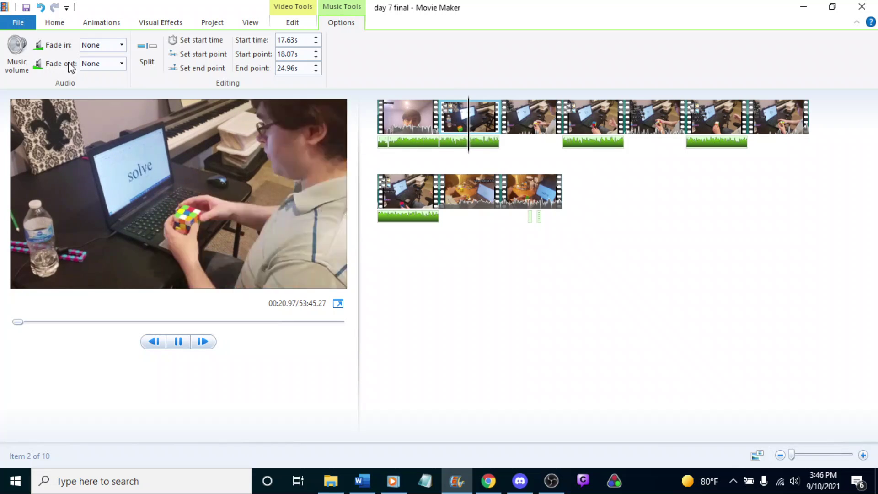
Readjust the volume of the spoken intro's music section and play through to the start of Solve 343.
left_click(16, 48)
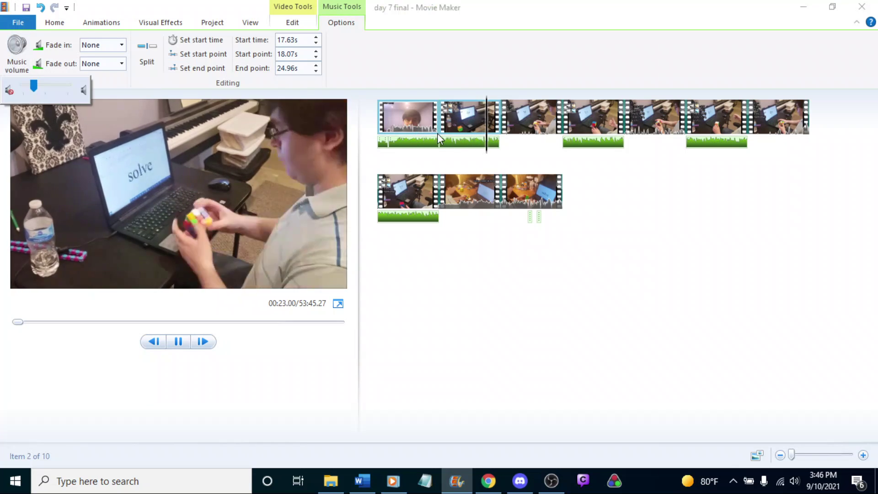
left_click(430, 140)
left_click(17, 46)
left_click(16, 45)
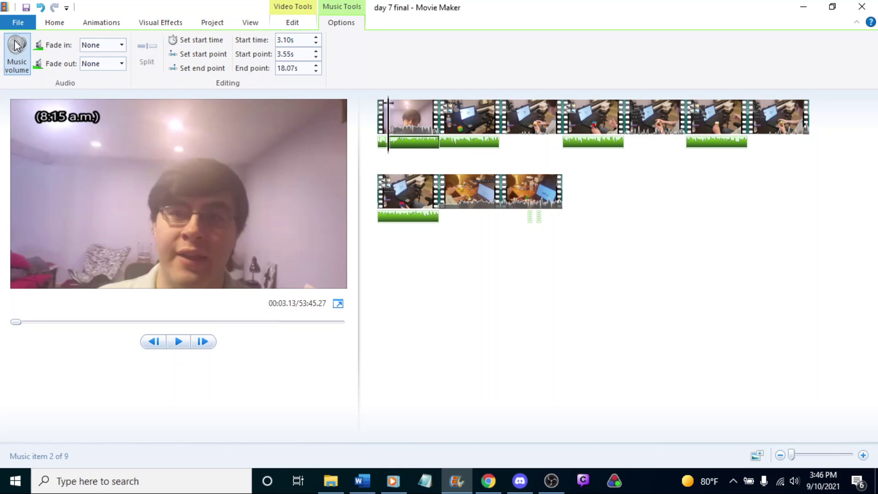
left_click(16, 45)
left_click(396, 129)
key("space")
left_click(418, 132)
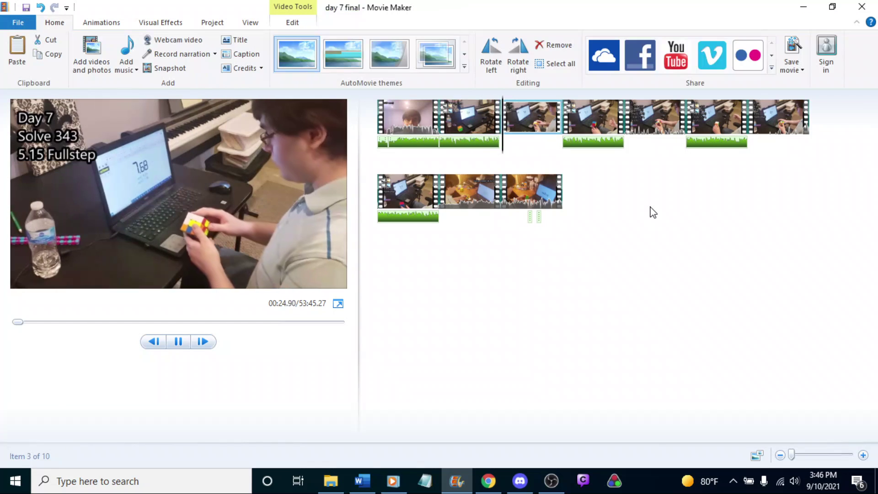
key("space")
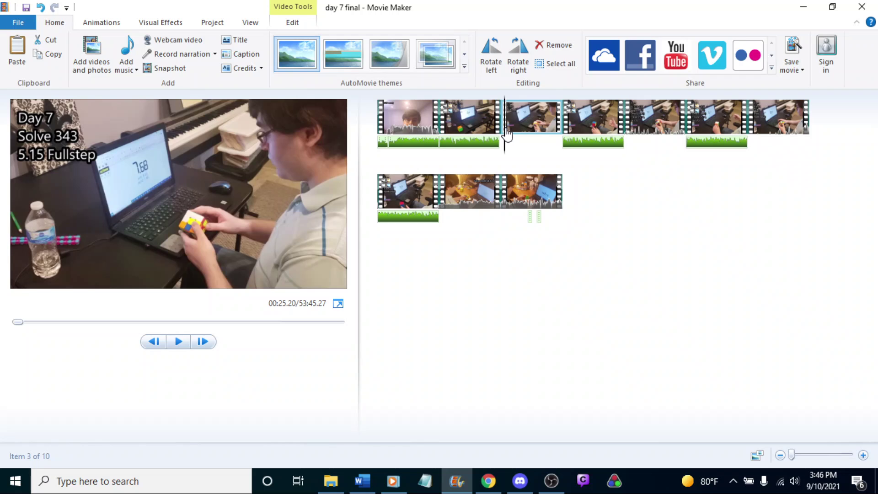
Play the music entries at 33.19 s and 82.39 s to check how they start under the solving clips.
left_click(561, 118)
key("space")
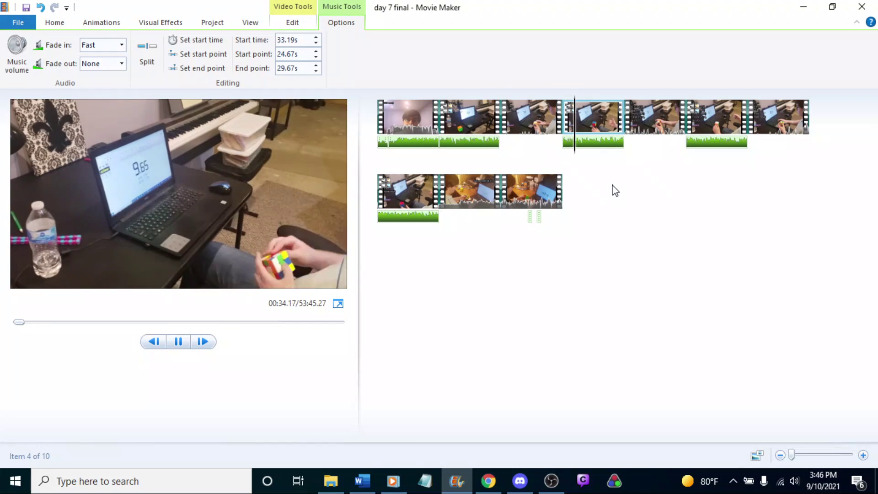
left_click(560, 136)
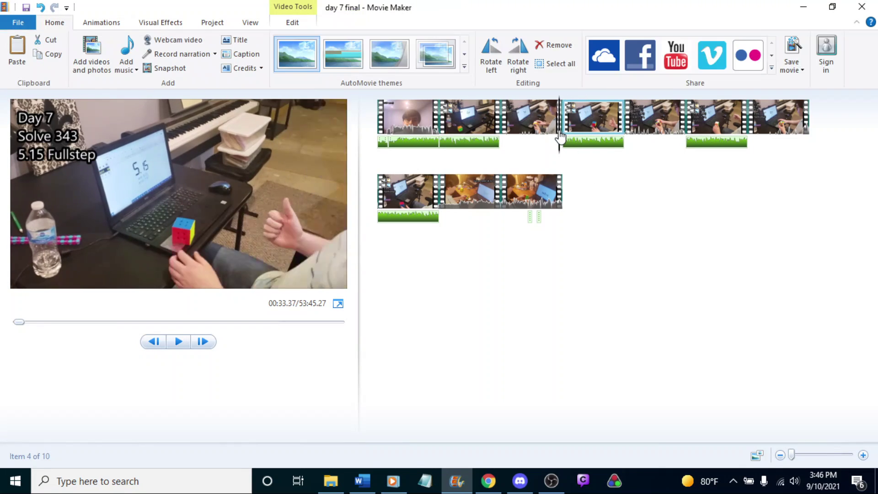
key("space")
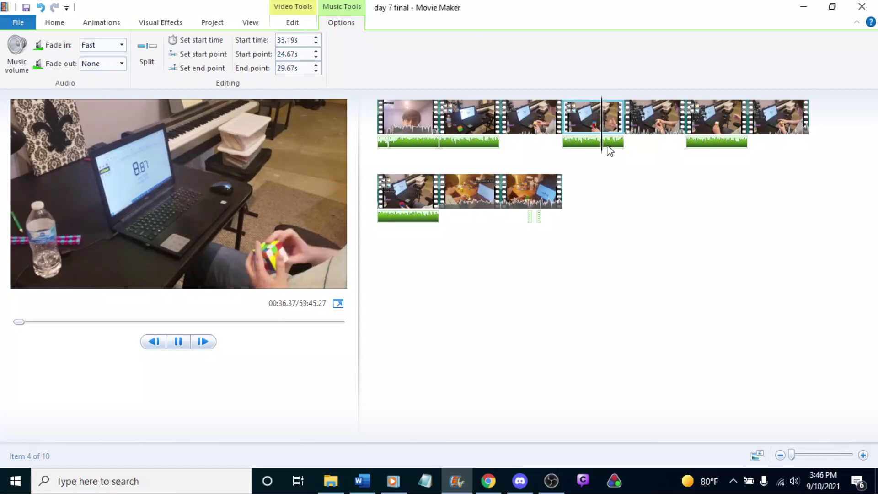
left_click(681, 144)
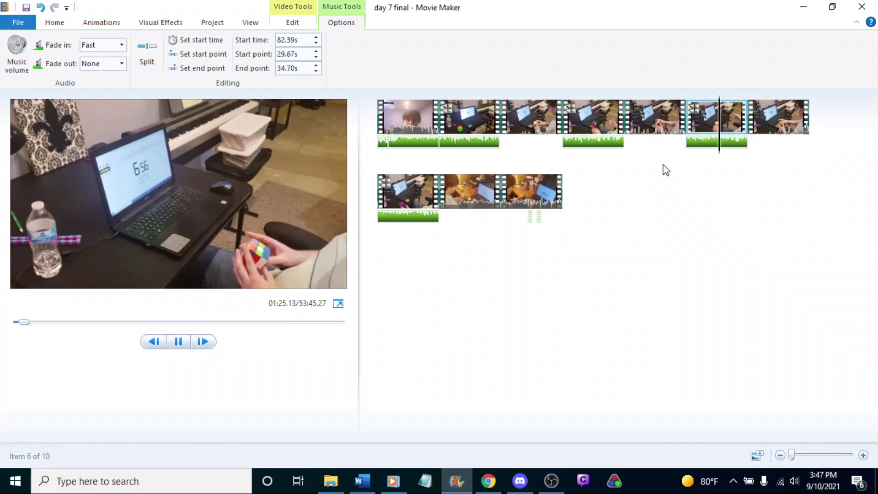
Replay the movie from its start through the intro and solving clips up to Solves 373-377.
key("space")
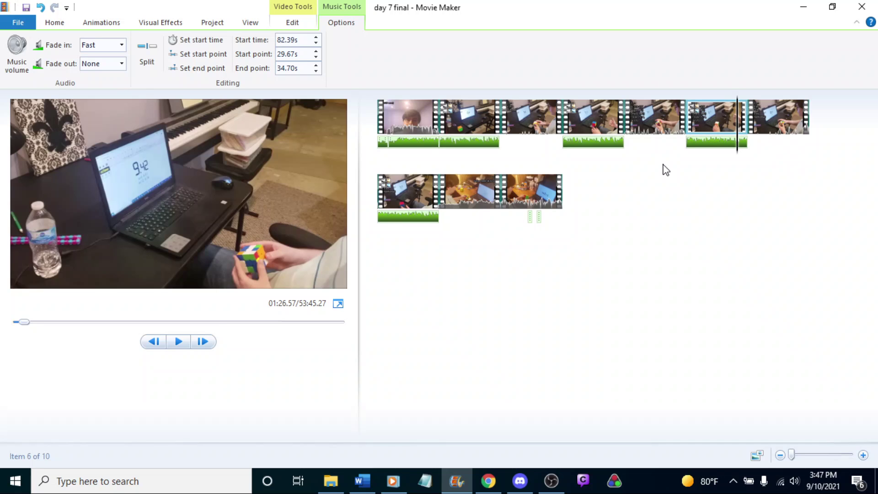
left_click(418, 120)
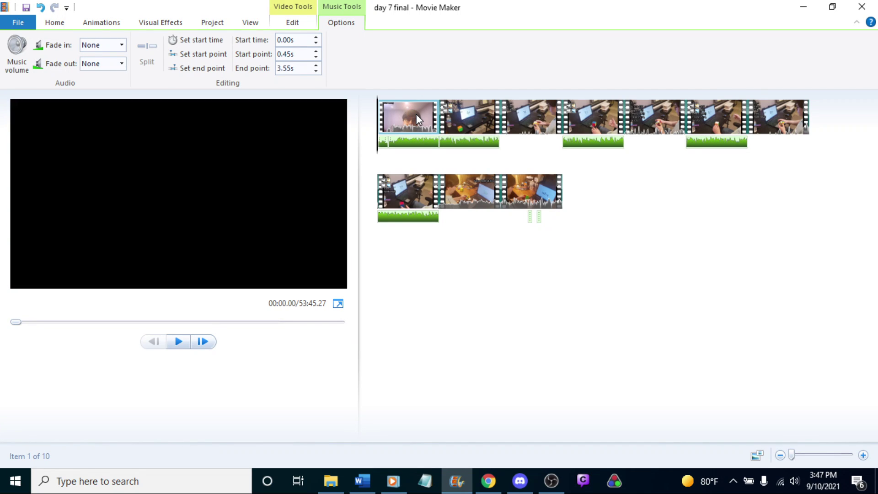
key("space")
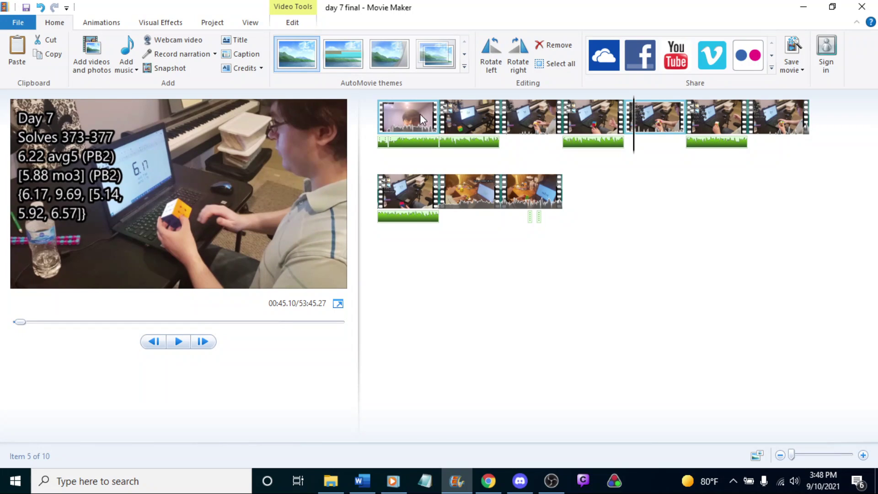
Check the video volume settings of the Solve 343 clip and the Solve 1000 clip.
left_click(530, 117)
left_click(288, 24)
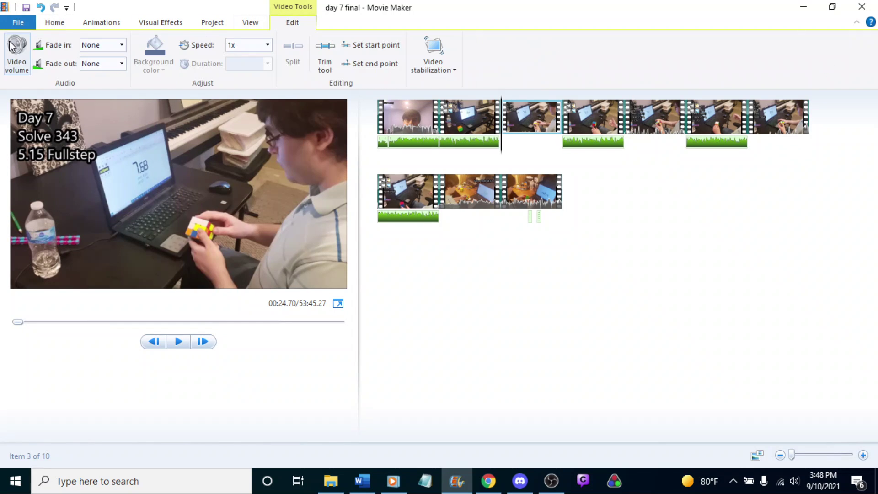
left_click(17, 45)
left_click(465, 197)
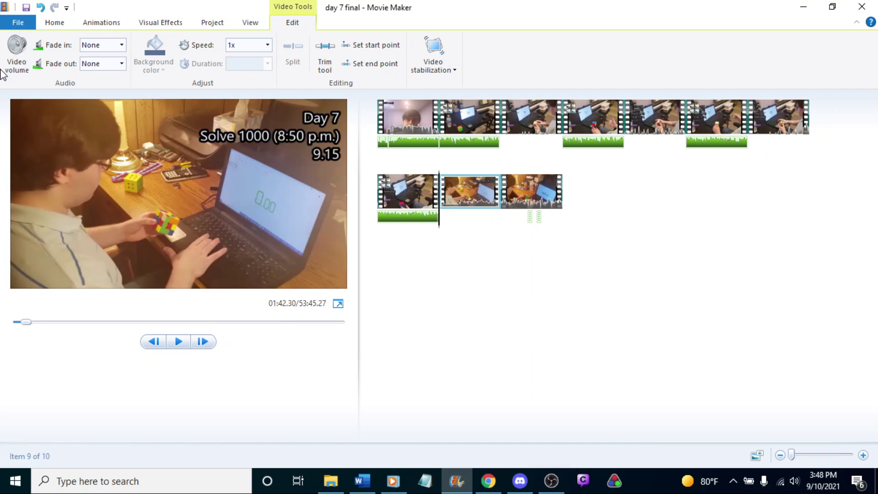
left_click(16, 51)
Play from the music entry at about 33 s through the Solves 373-377 clip to check the sound.
left_click(613, 114)
left_click(640, 120)
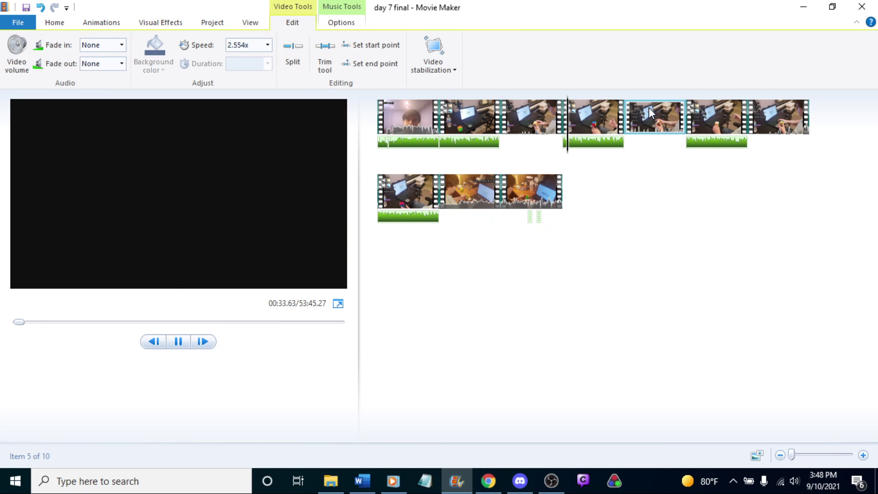
key("space")
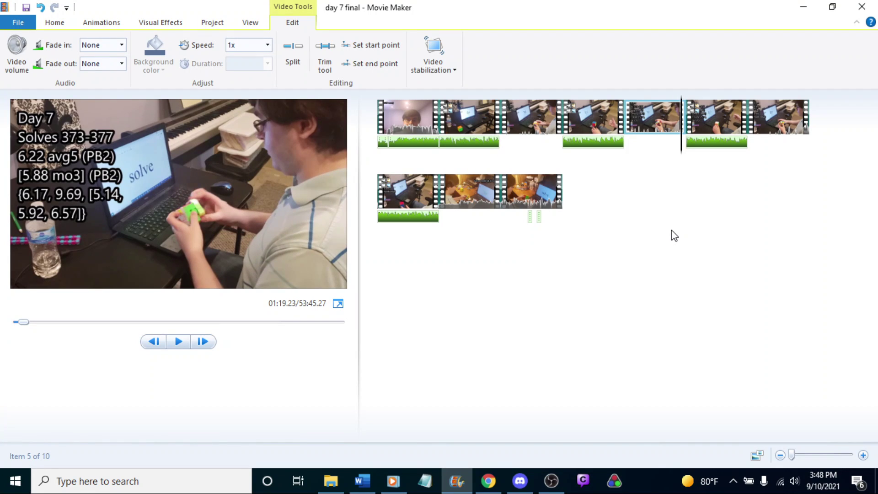
Delete the leftover clip after Solve 1000 and play the end of the Solve 1000 clip.
left_click(551, 201)
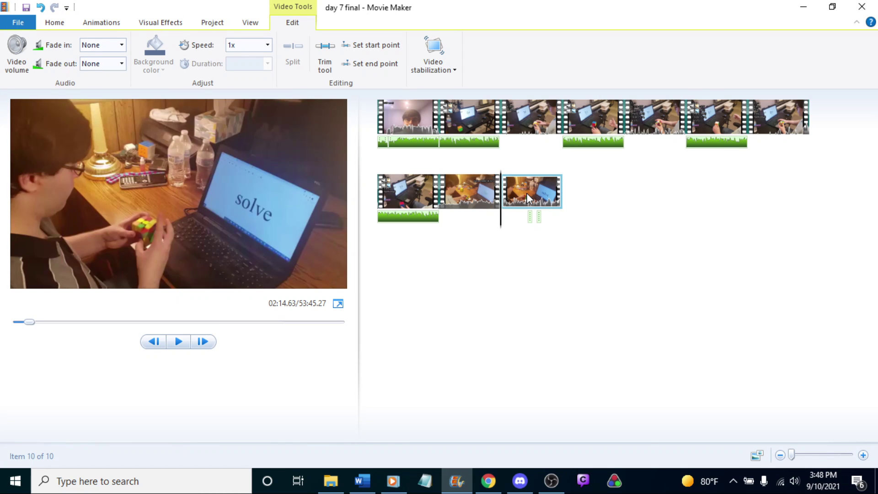
key("Delete")
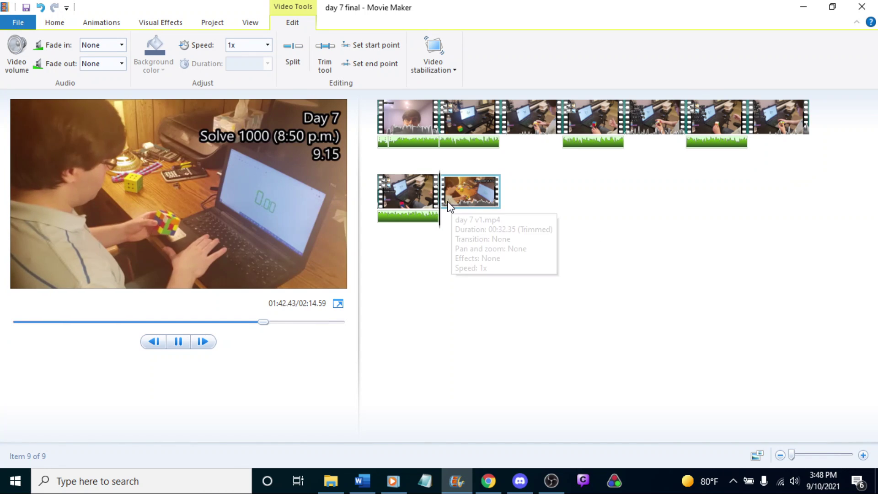
left_click(494, 205)
key("space")
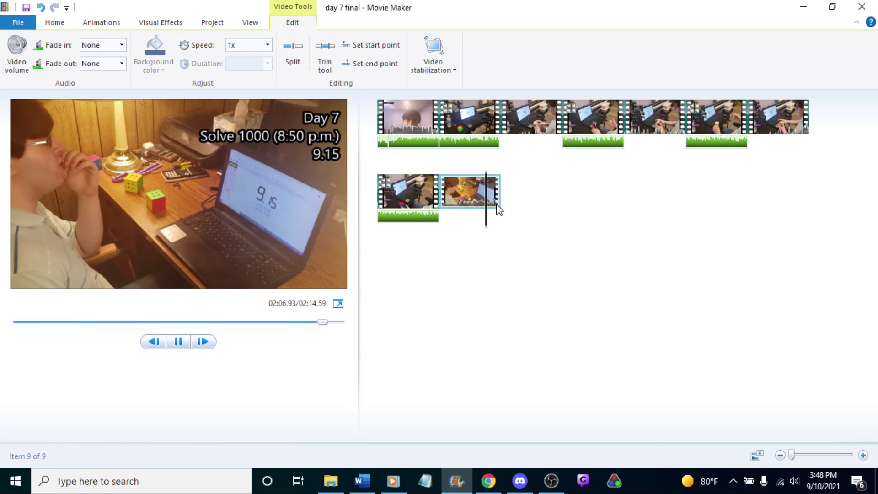
Play the movie from the start of the Solves 373-377 clip through to its end.
left_click(657, 120)
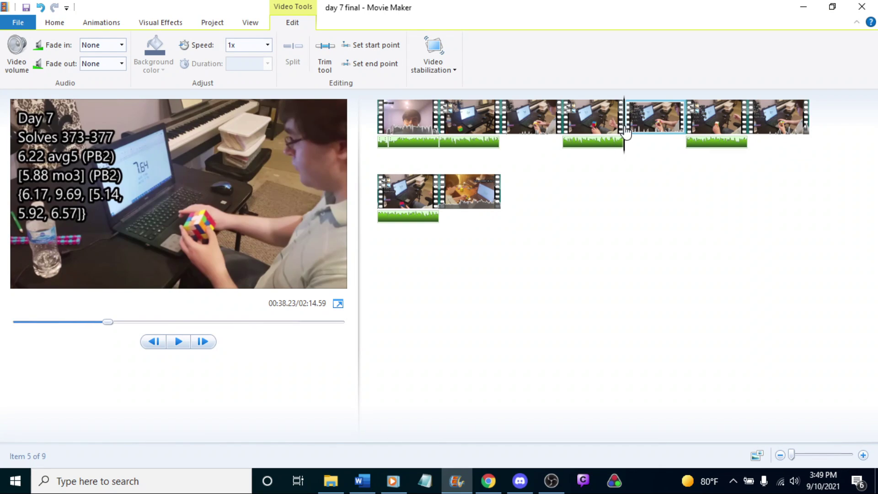
left_click(642, 138)
key("space")
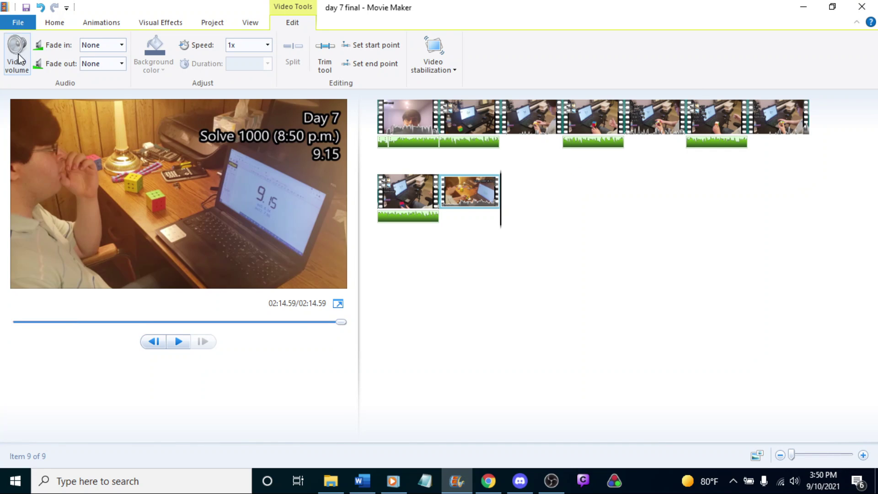
Export the movie for high-definition display as day 7 final.mp4 in the "parts of final video" folder.
left_click(17, 22)
mouse_move(62, 198)
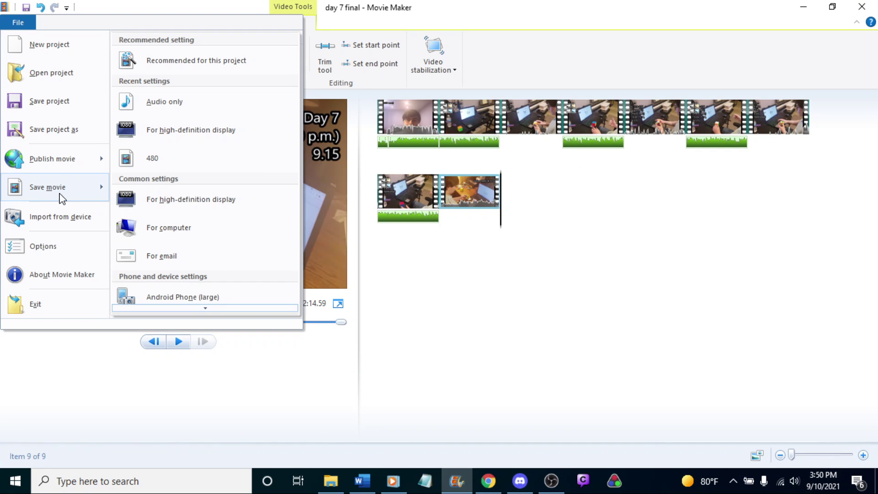
left_click(188, 135)
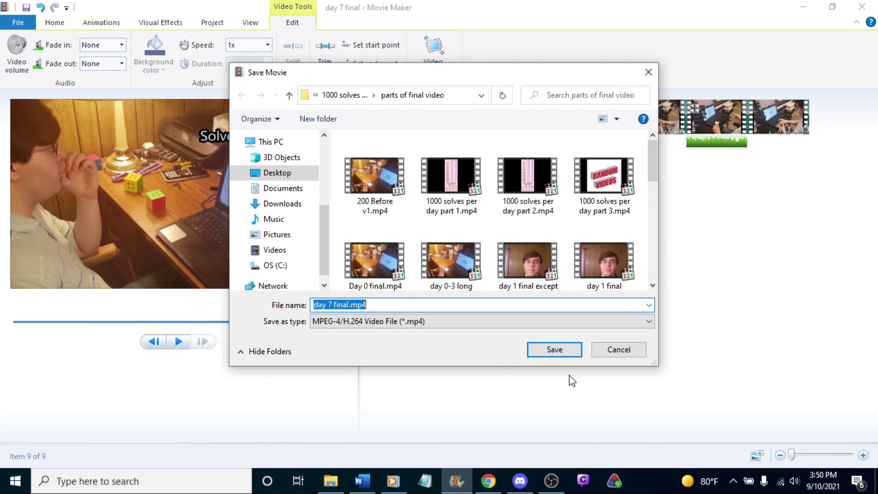
left_click(577, 353)
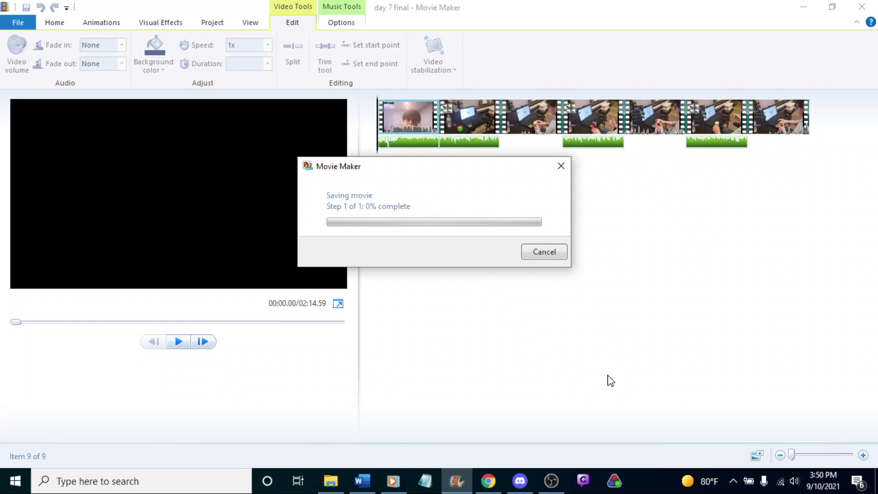
Switch to the "solve distributions 1-7" Canva design in Chrome and briefly check the OBS recording window.
left_click(491, 482)
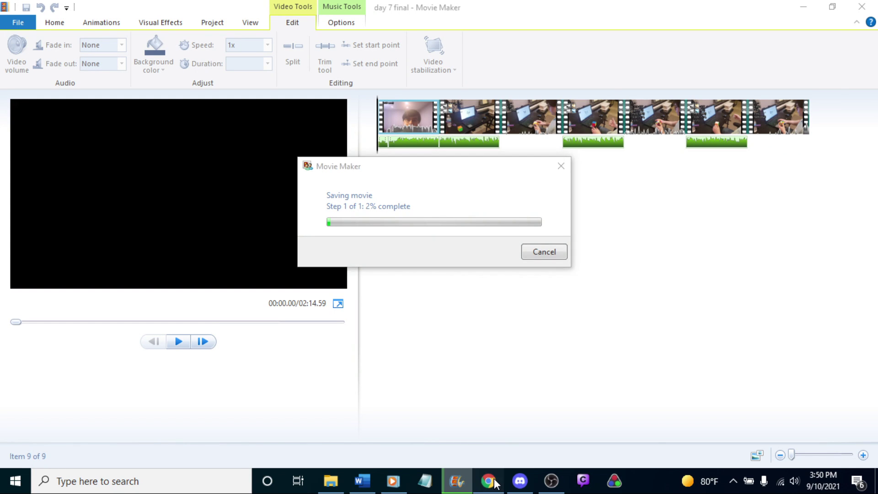
left_click(541, 11)
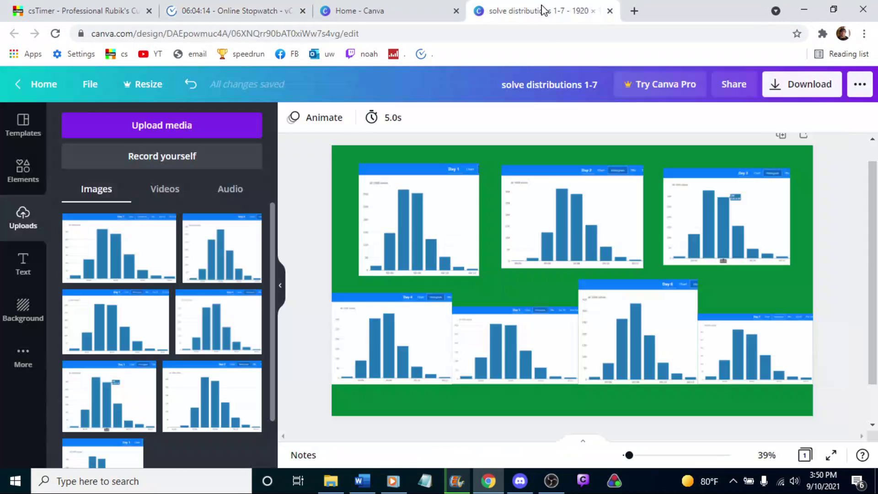
left_click(552, 482)
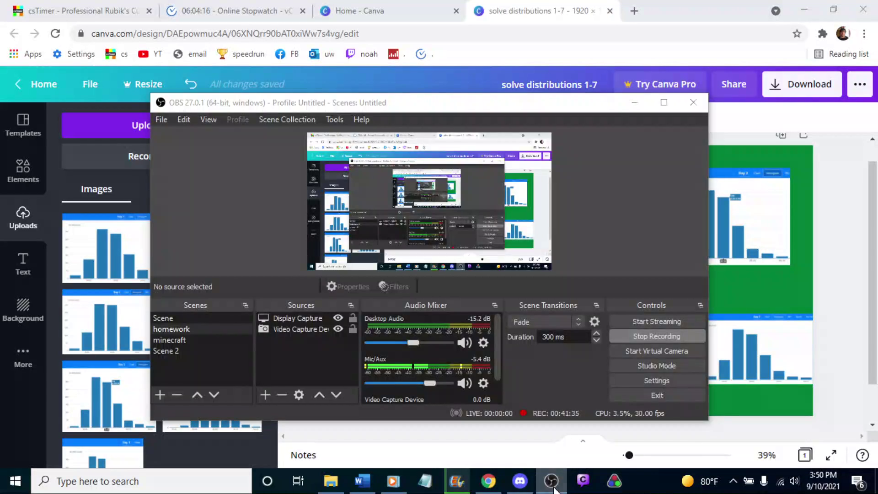
left_click(551, 481)
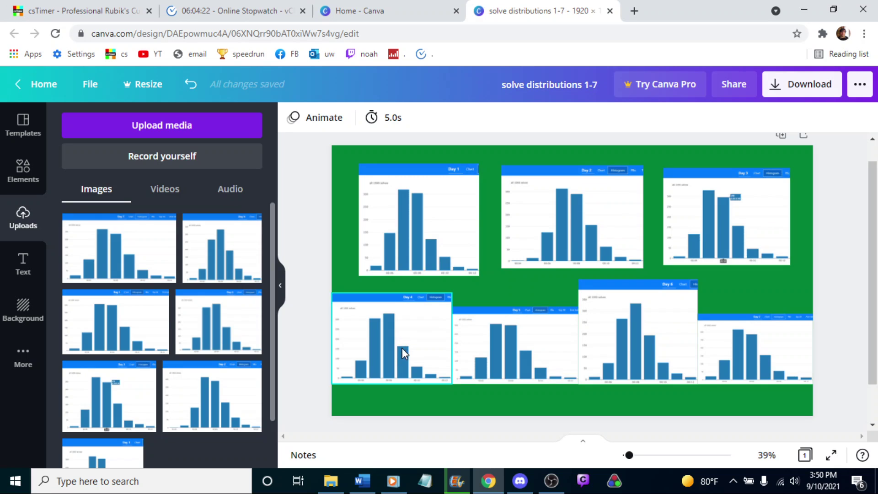
Move the Day 4, Day 5, Day 6 and Day 7 histograms slightly down toward the design's lower edge.
left_click_drag(402, 352, 400, 350)
left_click(496, 342)
left_click_drag(507, 352, 510, 362)
left_click_drag(613, 355, 636, 355)
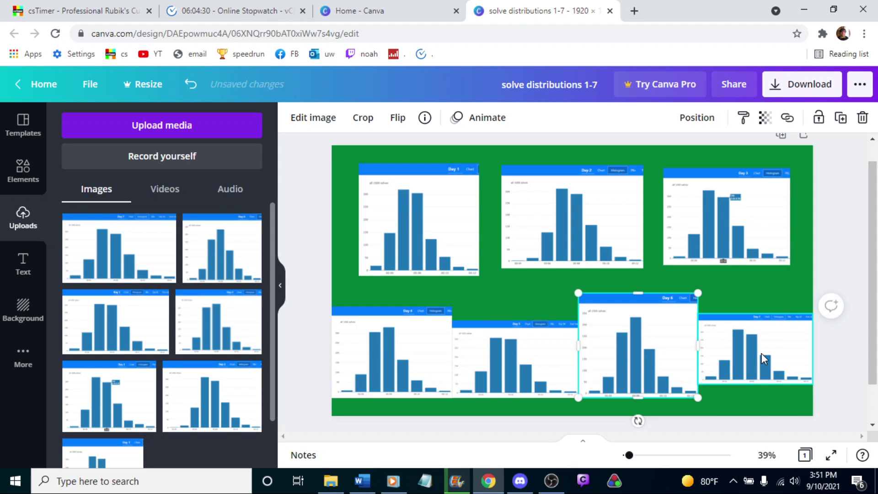
left_click_drag(769, 348, 774, 365)
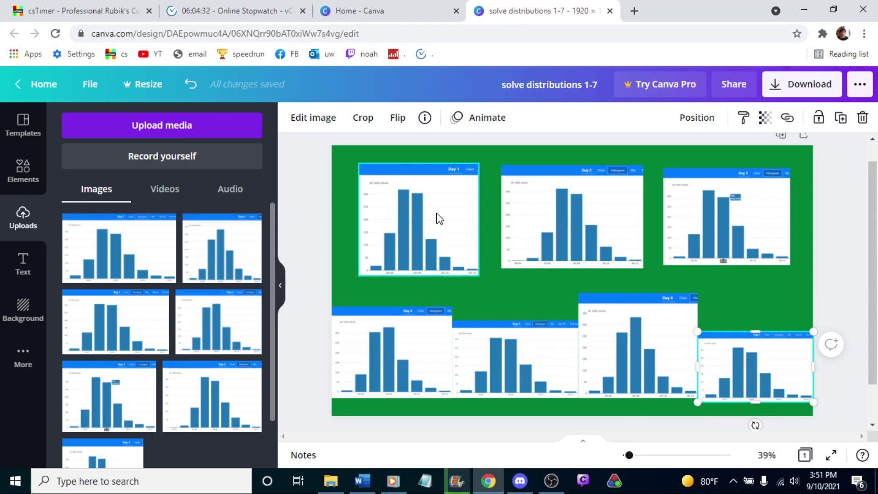
Move the Day 1, Day 2 and Day 3 histograms slightly down and line up their upper edges.
left_click_drag(437, 218, 435, 222)
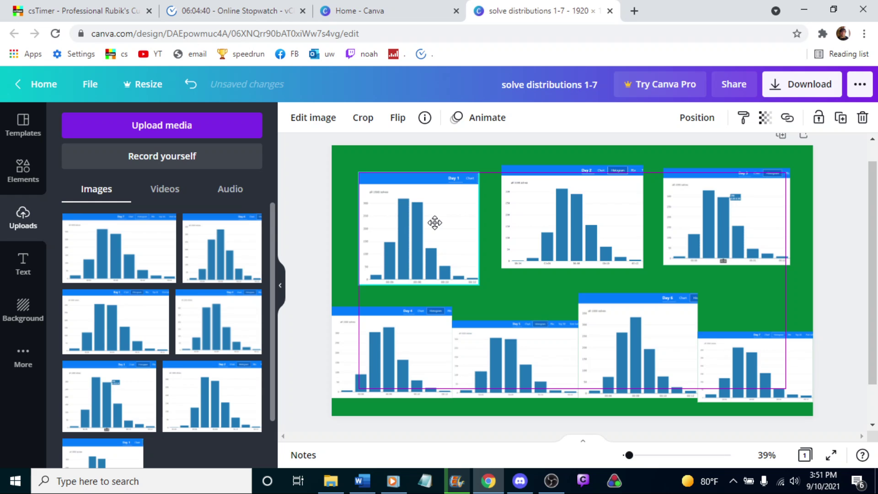
left_click_drag(435, 222, 435, 223)
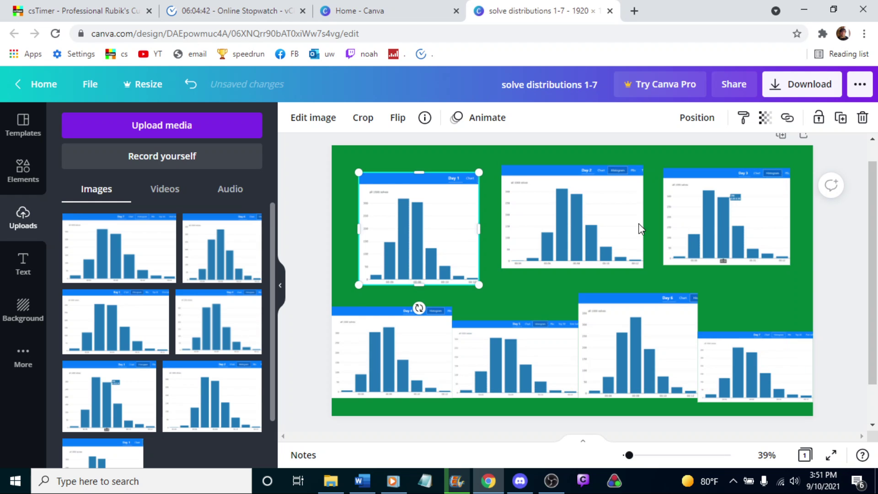
left_click_drag(575, 202, 575, 212)
left_click_drag(737, 214, 741, 216)
left_click(828, 218)
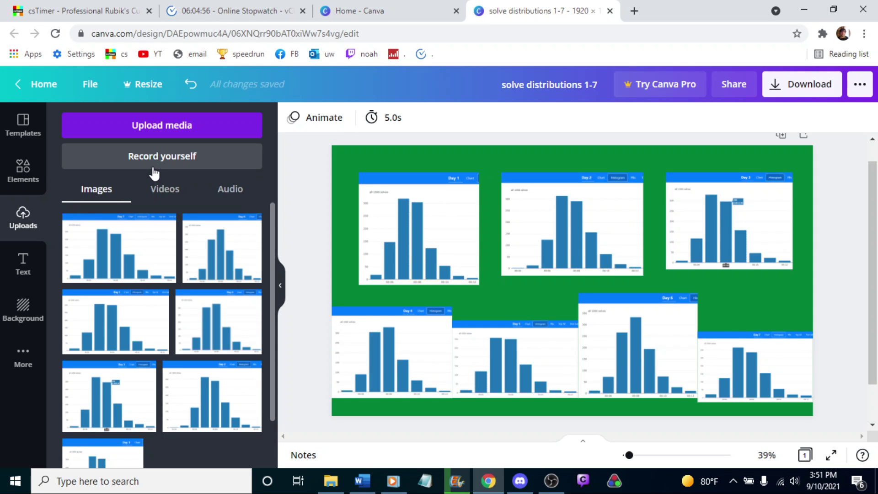
Switch to Windows Media Player, lower the system volume to 20 and return to the Canva design.
left_click(384, 485)
key("XF86AudioLowerVolume")
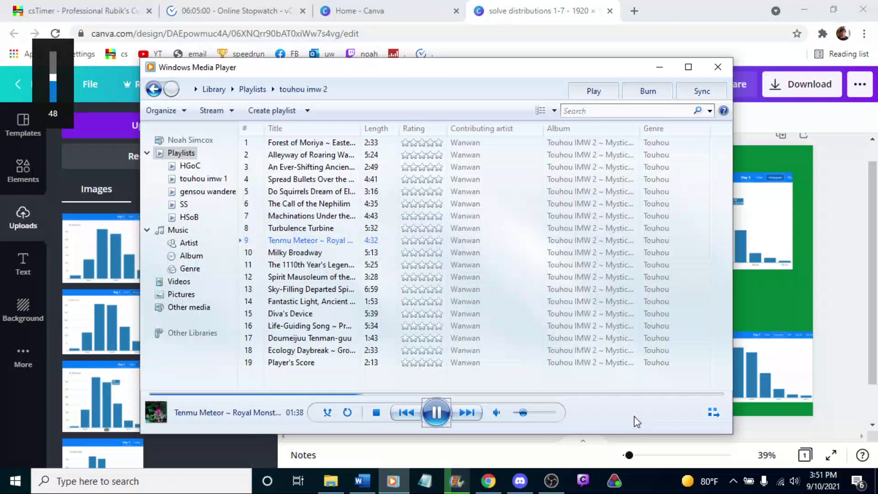
key("XF86AudioLowerVolume")
key("XF86AudioLowerVolume")
key("XF86AudioLowerVolume")
key("XF86AudioLowerVolume")
key("XF86AudioLowerVolume")
key("XF86AudioLowerVolume")
key("XF86AudioLowerVolume")
key("XF86AudioLowerVolume")
key("XF86AudioLowerVolume")
key("XF86AudioLowerVolume")
key("XF86AudioLowerVolume")
key("XF86AudioLowerVolume")
key("XF86AudioLowerVolume")
key("XF86AudioLowerVolume")
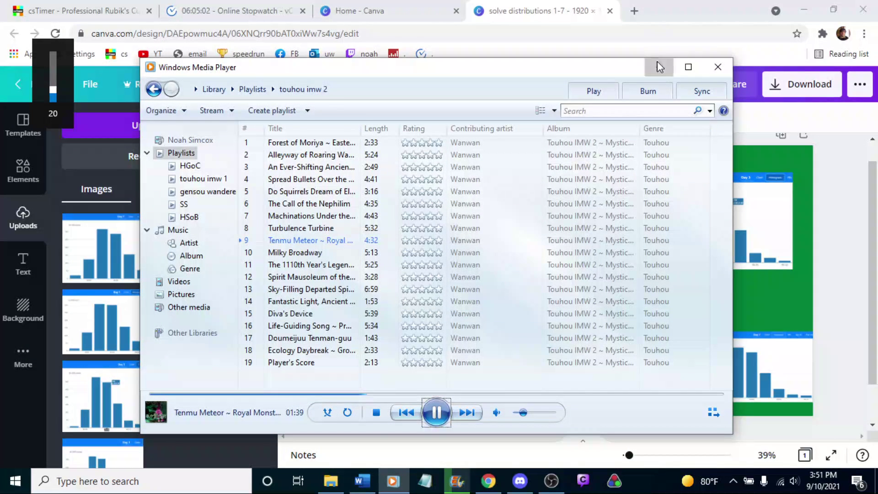
left_click(659, 68)
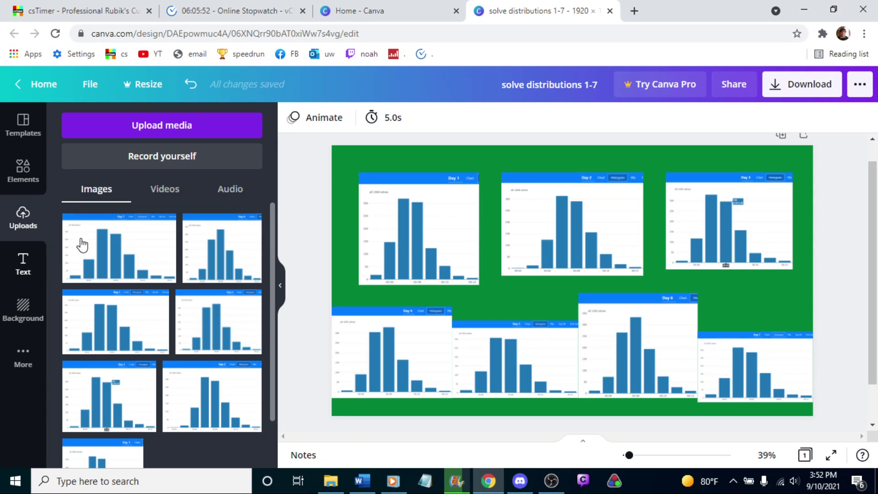
Add a white body text label reading "Day 1" and place it centred above the Day 1 histogram.
key("t")
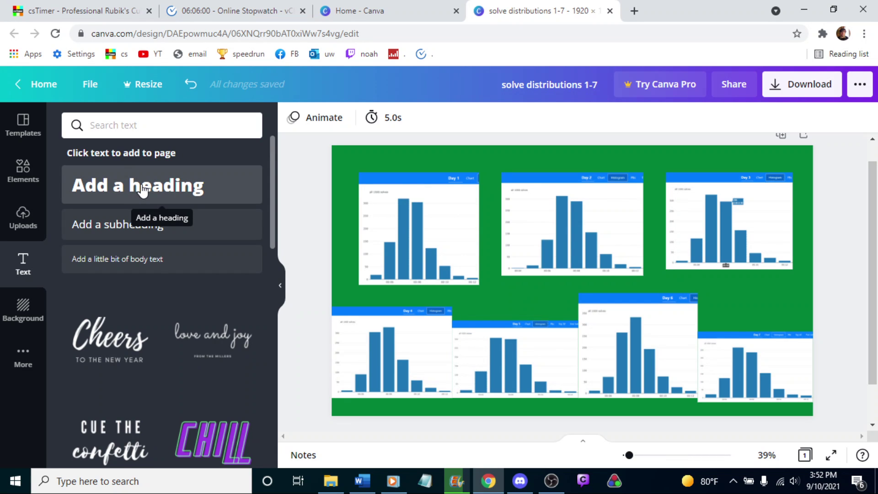
left_click(115, 260)
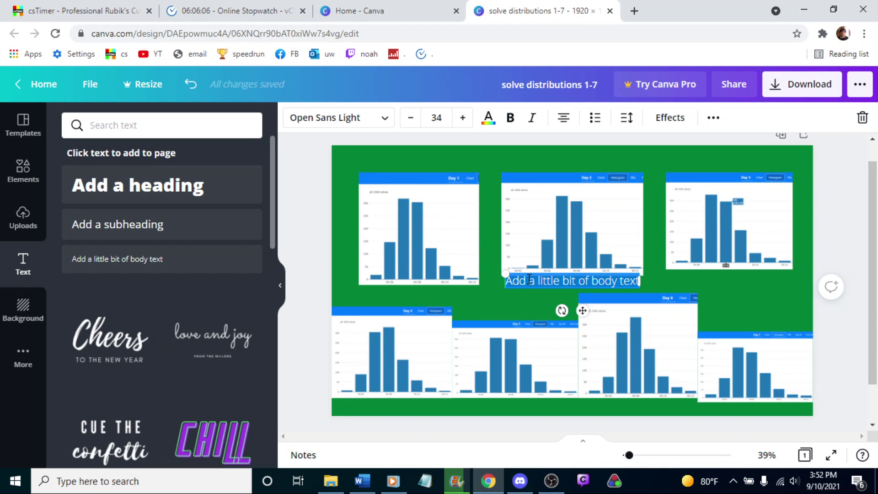
type("Day 1")
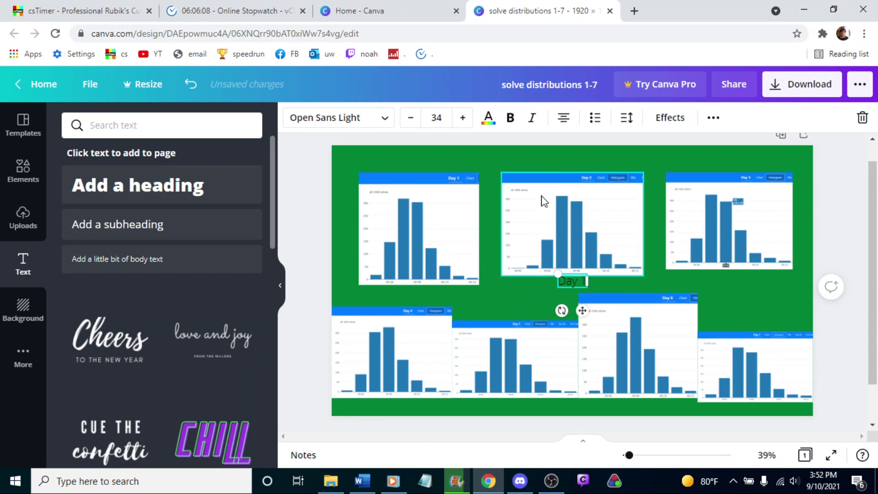
left_click(488, 118)
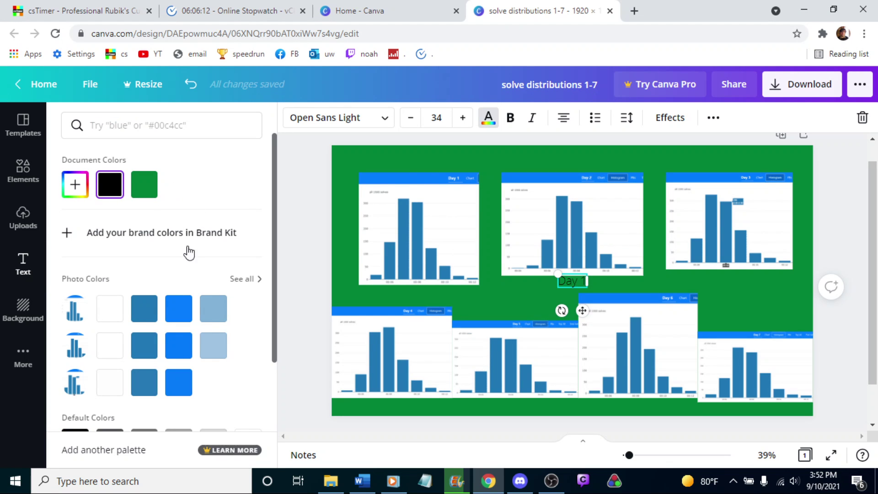
scroll(204, 274, "down", 2)
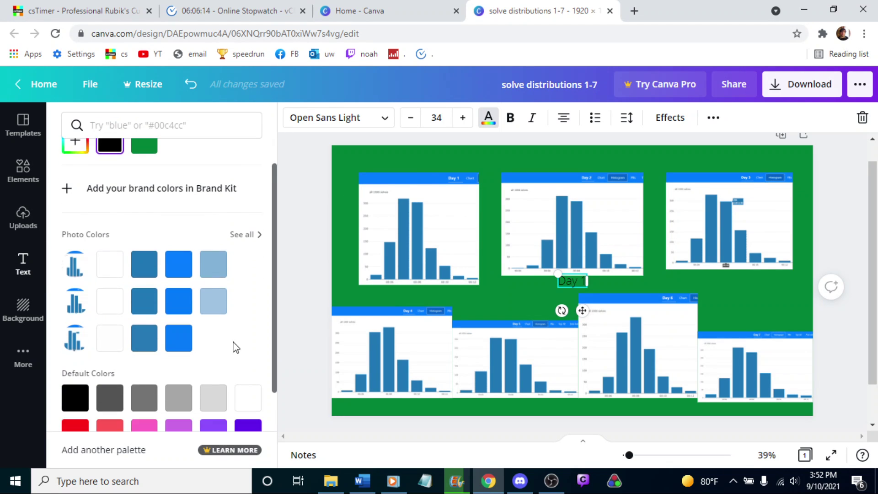
left_click(246, 378)
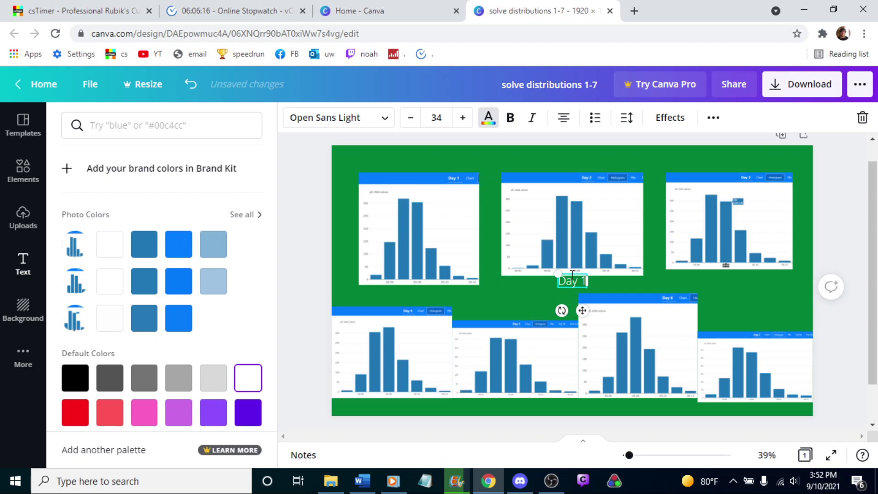
left_click_drag(573, 271, 420, 151)
Add a white body text label reading "Day 2" and place it centred above the Day 2 histogram.
left_click(30, 267)
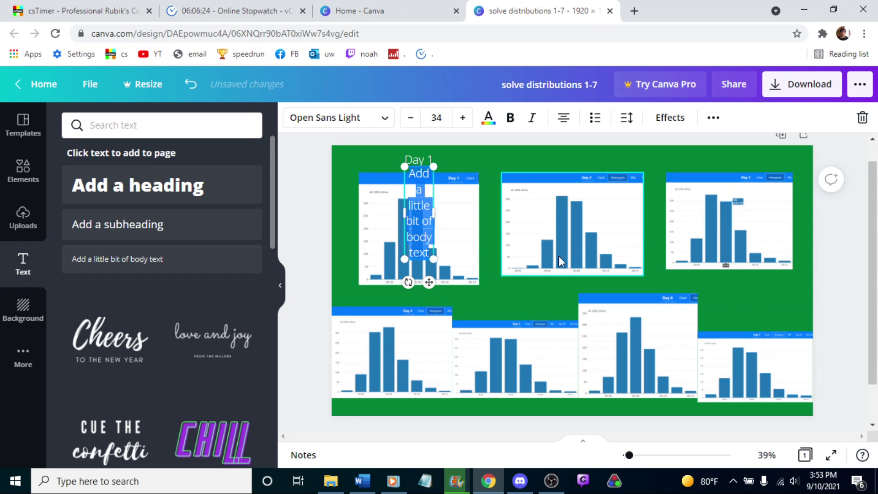
type("Day 2")
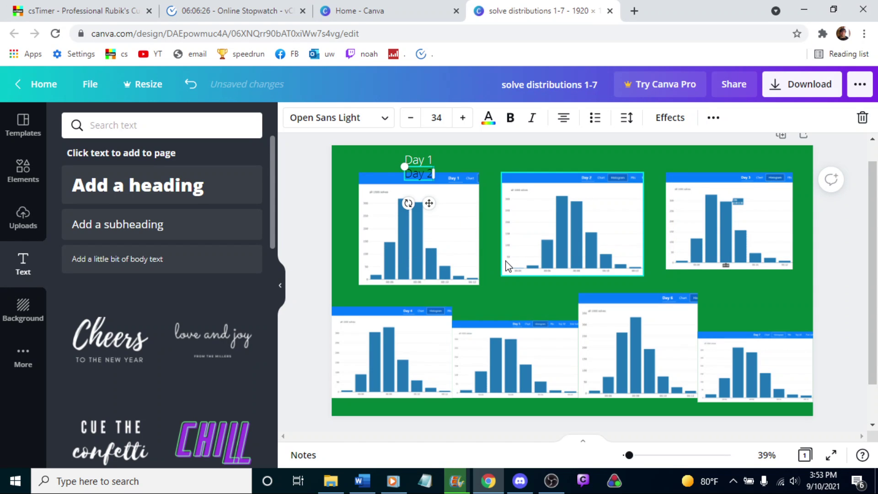
left_click(488, 117)
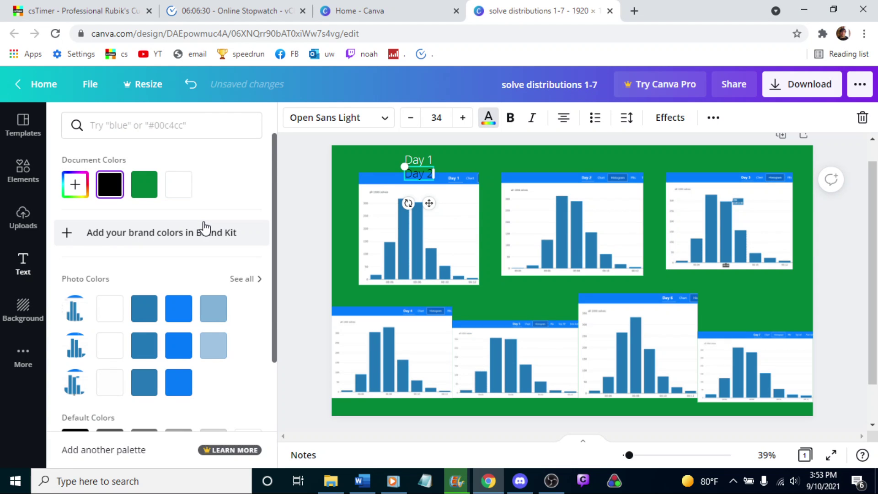
left_click(179, 187)
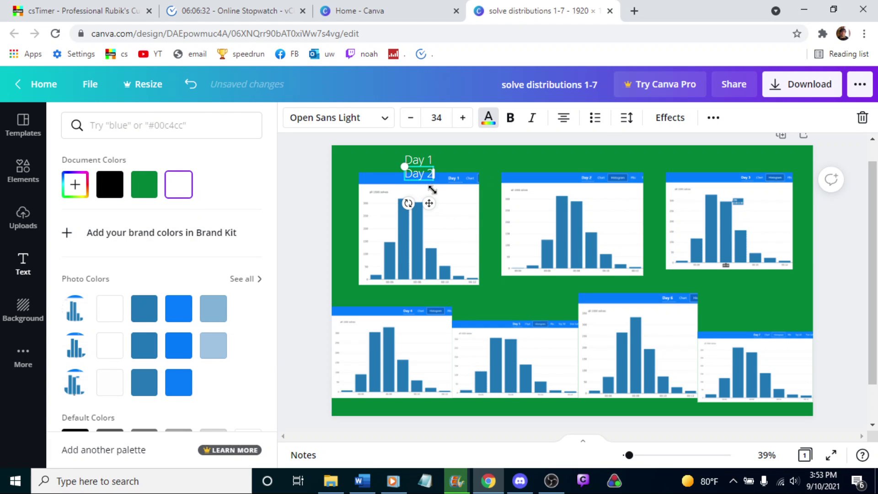
left_click_drag(454, 162, 573, 151)
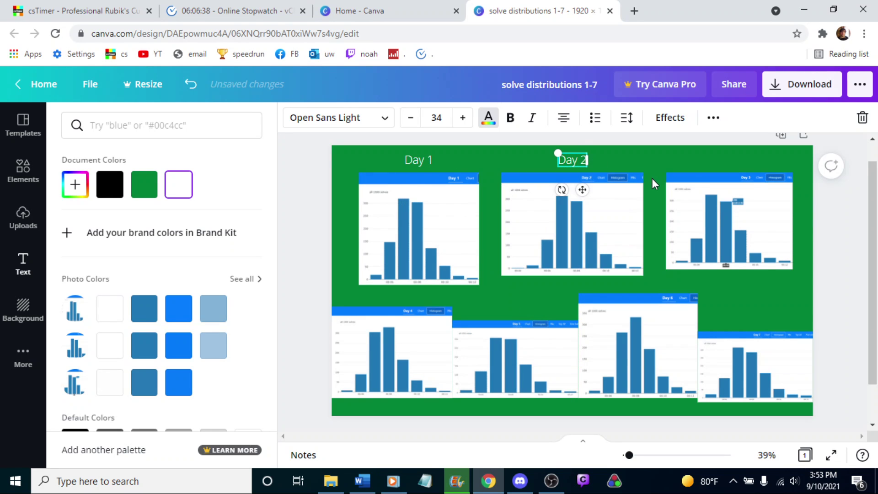
Add another white body text label reading "Day 3" to the design.
left_click(23, 269)
left_click(186, 257)
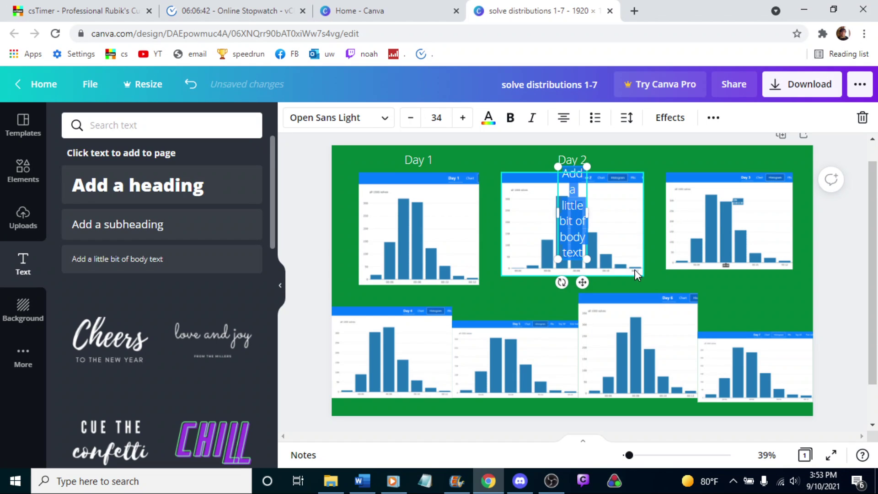
type("Day 3")
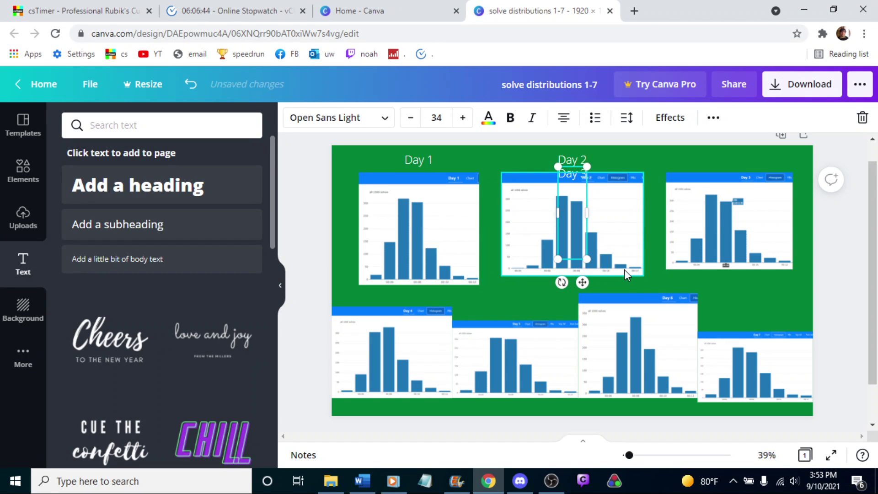
left_click(833, 254)
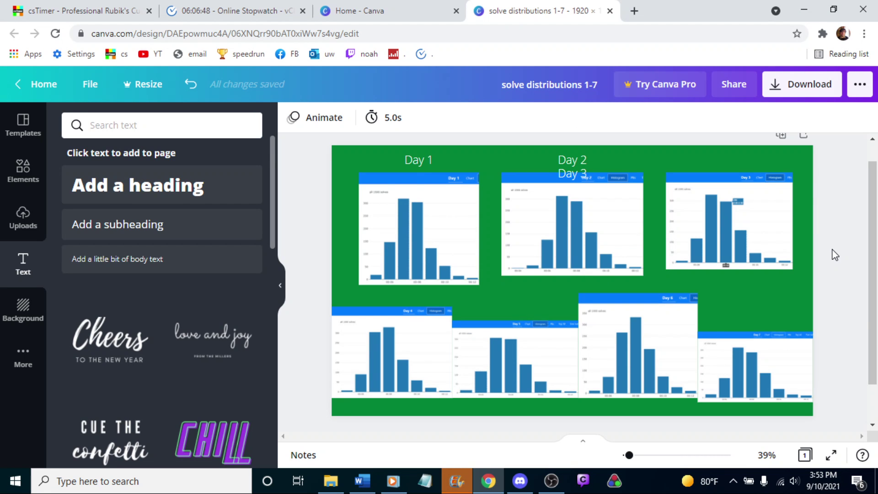
Switch to Movie Maker, dismiss the finished export's dialog, and minimise the open windows to clear the desktop.
left_click(813, 8)
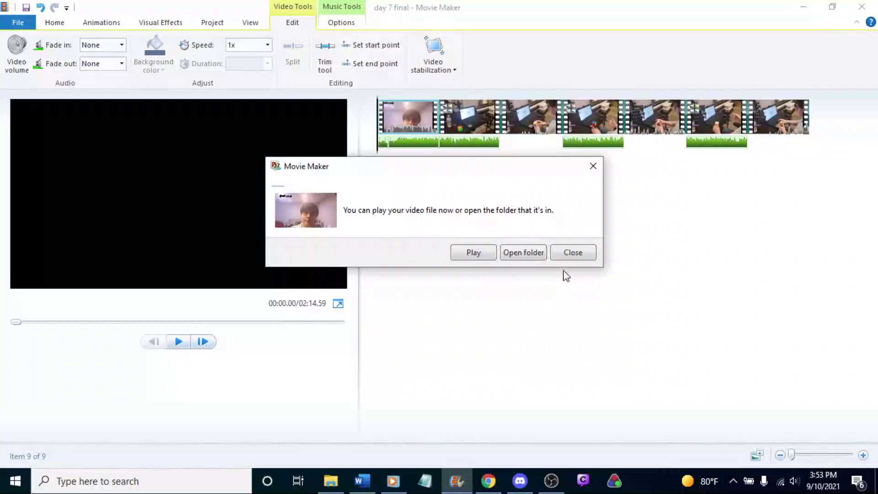
left_click(574, 253)
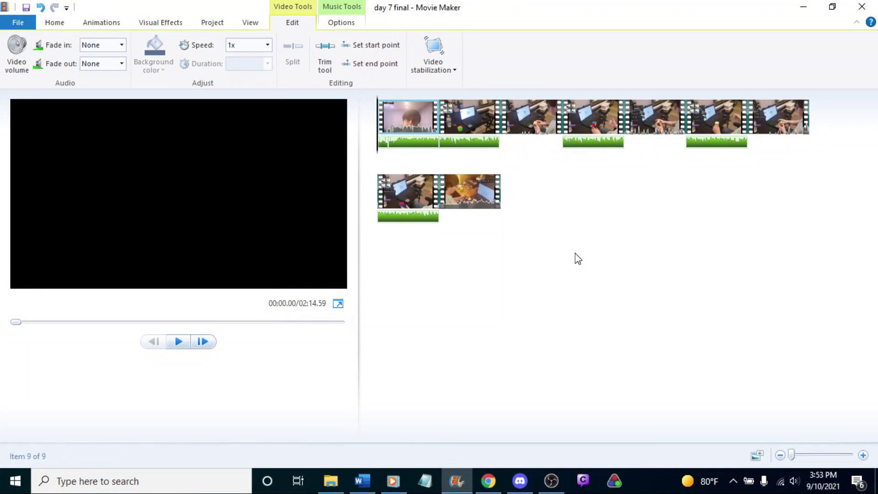
left_click(803, 7)
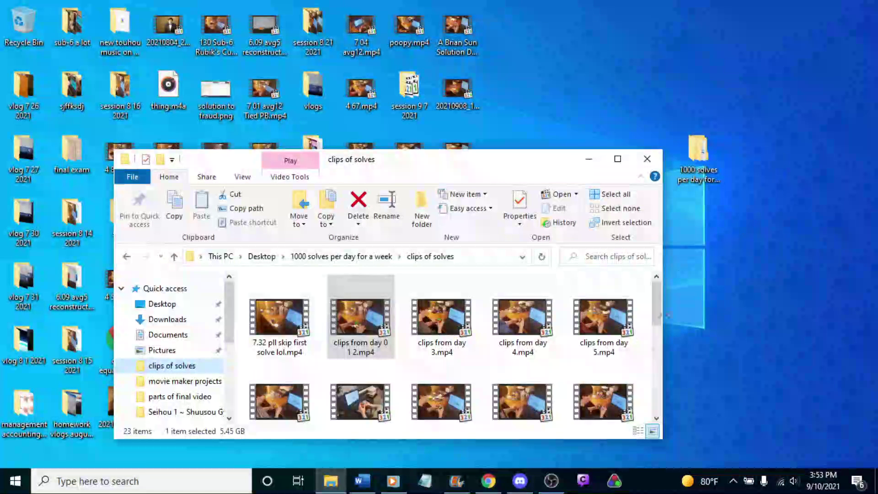
left_click(591, 159)
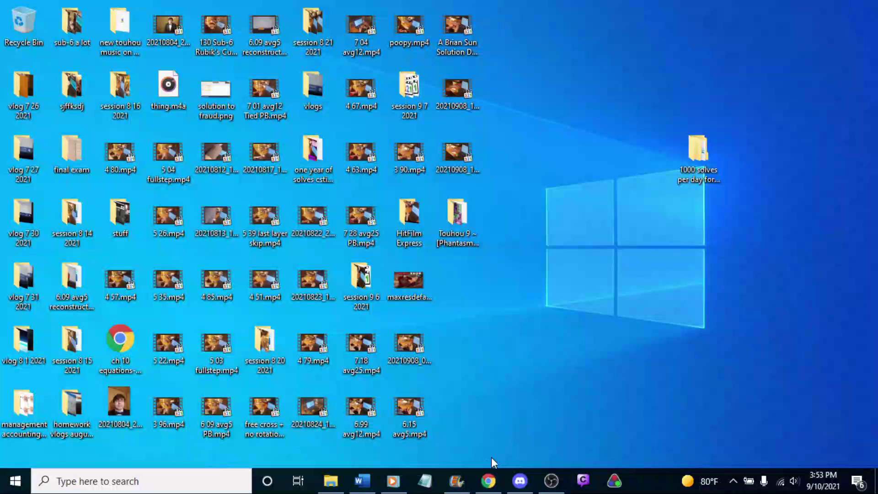
left_click(392, 480)
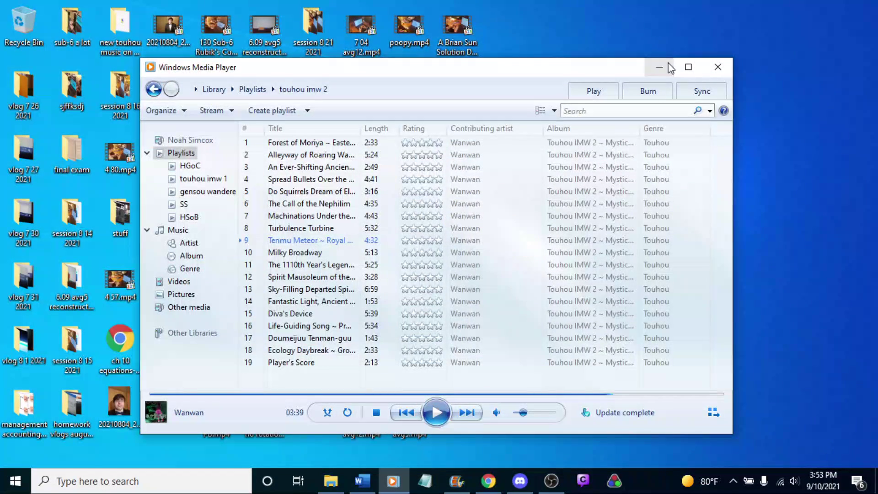
left_click(660, 66)
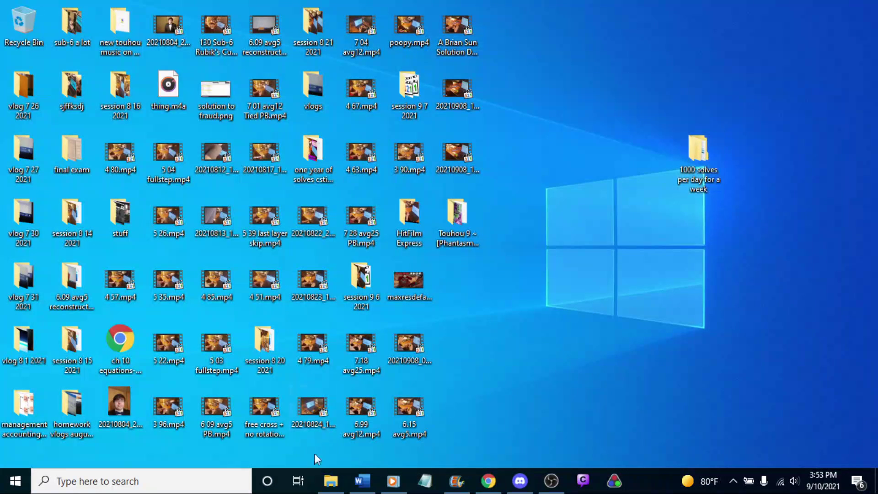
Open the "parts of final video" folder inside "1000 solves per day for a week" and maximise its window.
left_click(329, 480)
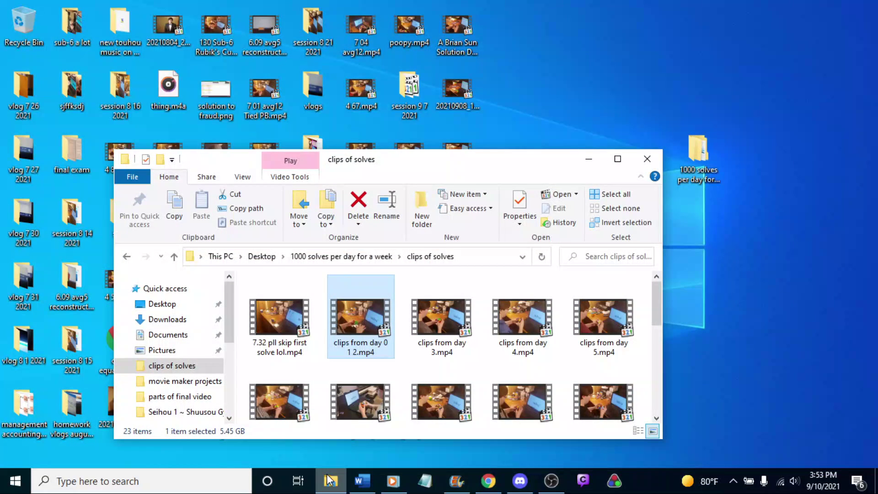
left_click(328, 257)
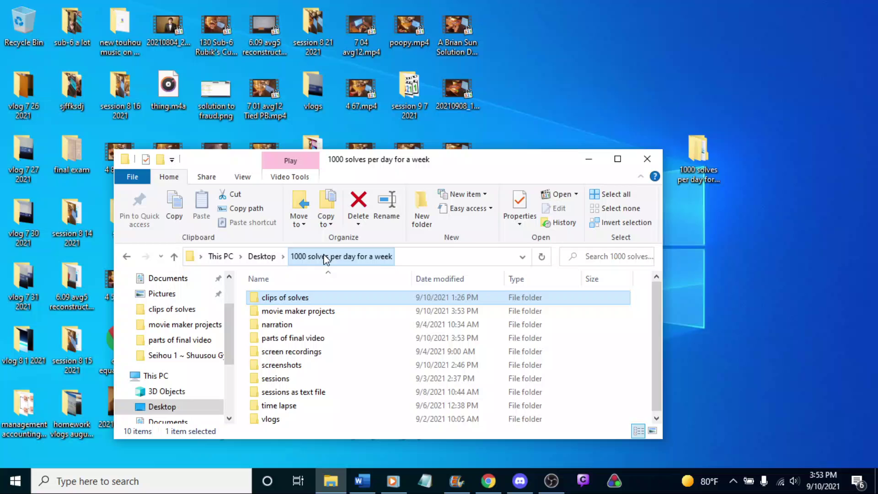
double_click(316, 338)
left_click(617, 159)
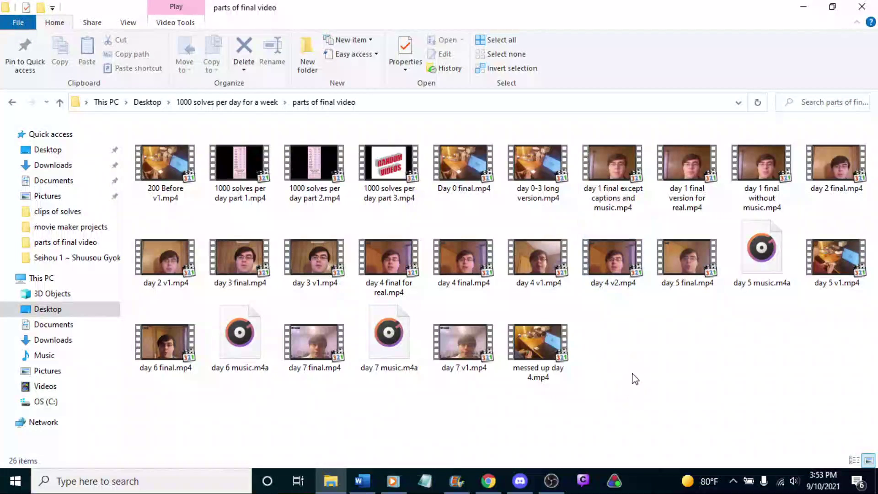
Adjust the system volume, open "day 7 final.mp4" in a maximised Media Player Classic window and pause it near the start.
key("XF86AudioLowerVolume")
left_click(320, 352)
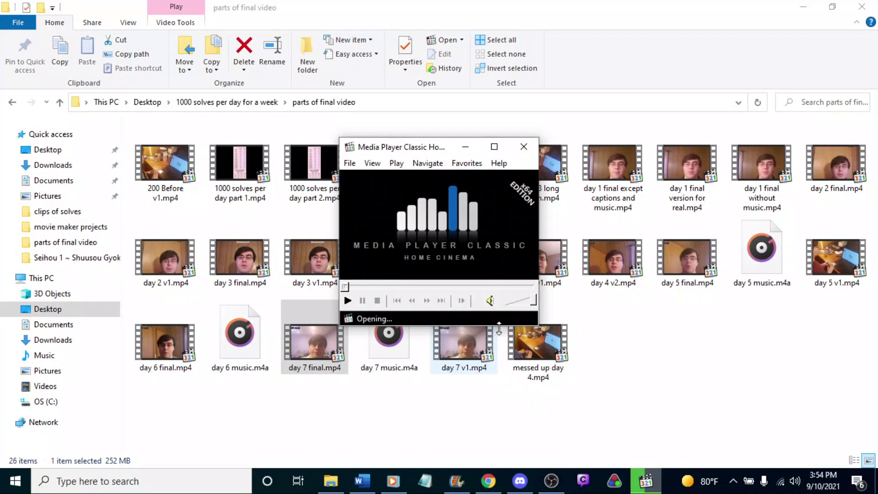
left_click(496, 151)
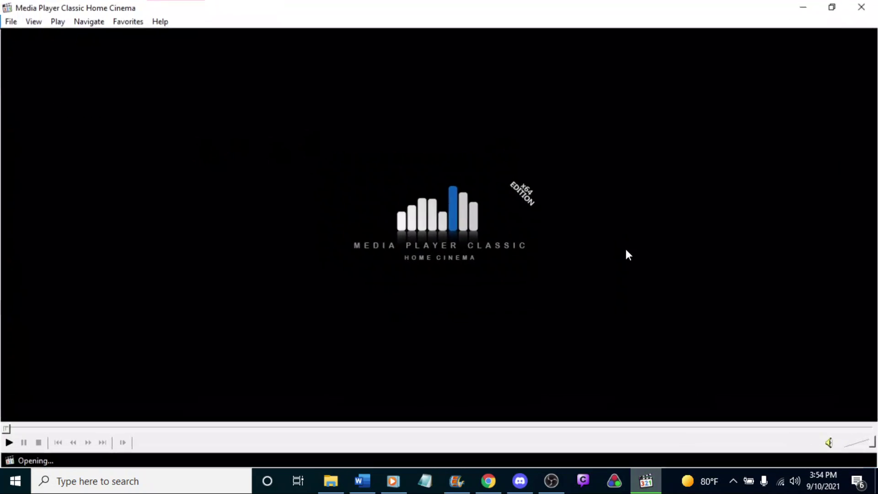
left_click(596, 284)
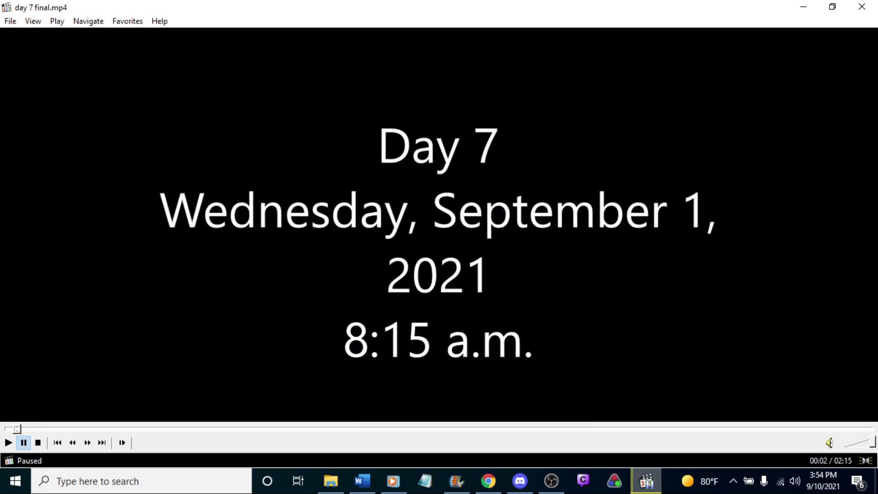
Play the exported movie up to about 01:41, rewinding briefly to recheck the captioned clip of solves 373-377.
key("space")
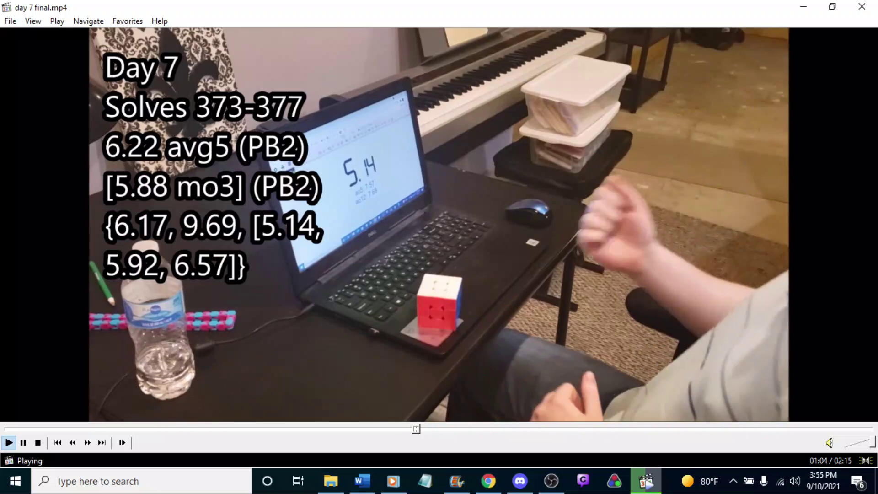
key("Left")
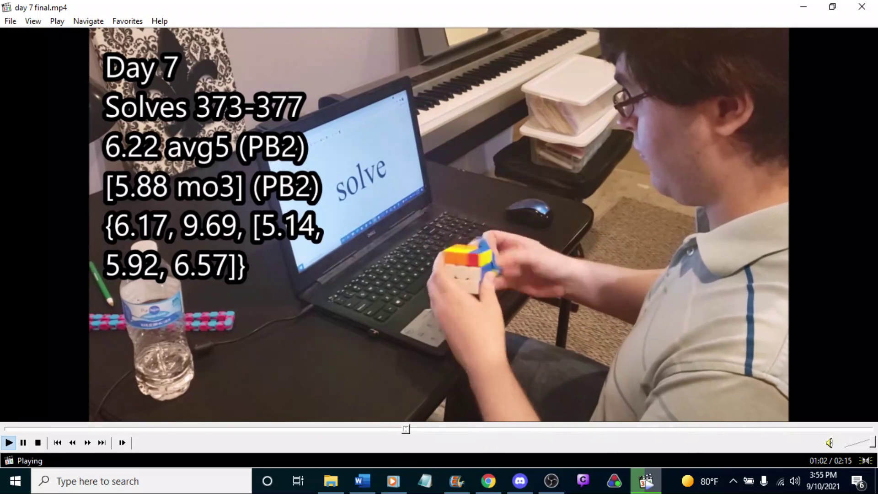
key("Left")
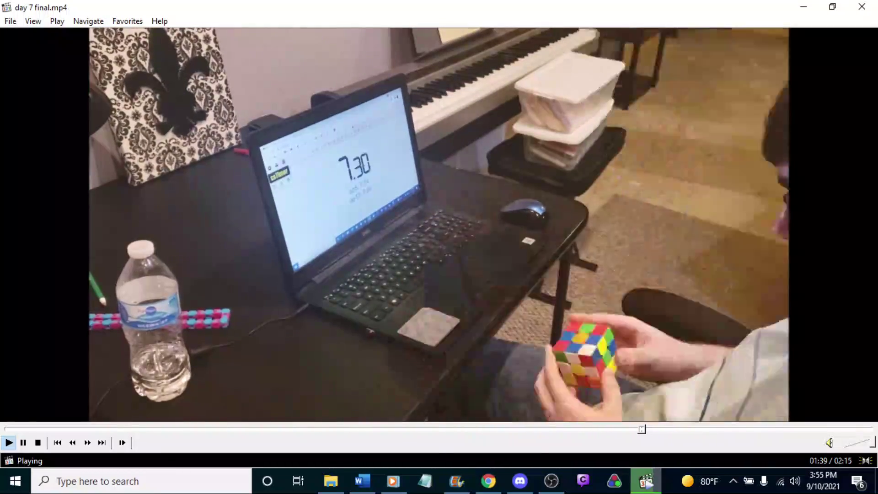
key("space")
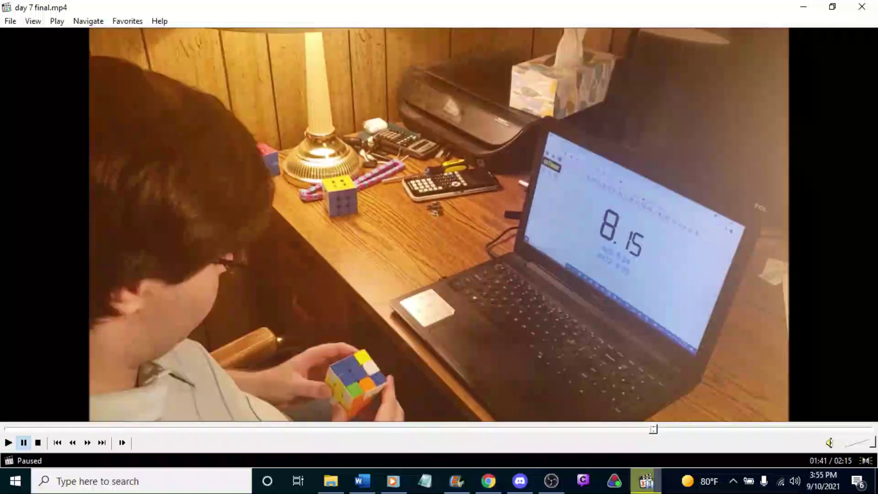
Rewind to about 01:23 and replay the captioned clip of solve 492, stopping at about 01:35.
key("Left")
key("Left")
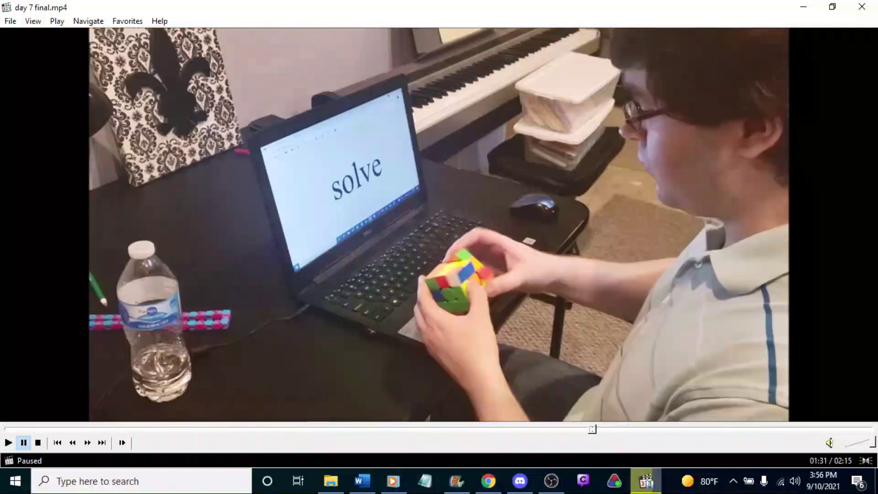
key("space")
key("Left")
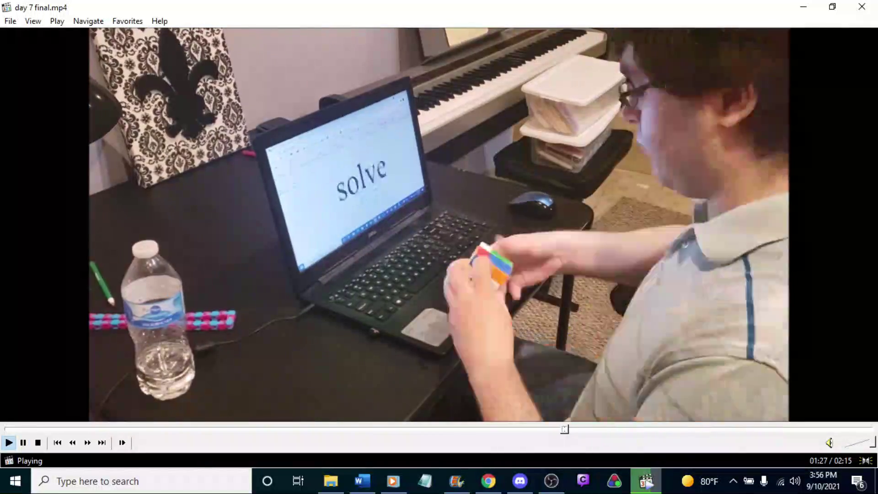
key("Left")
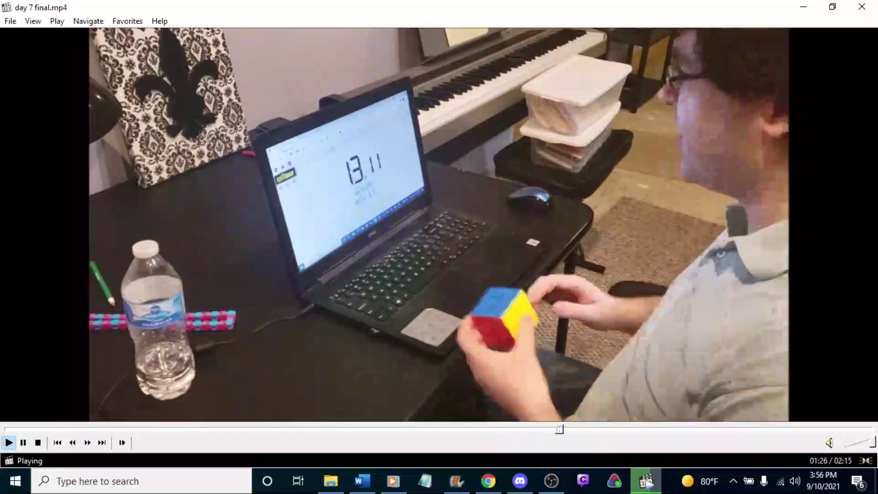
key("Left")
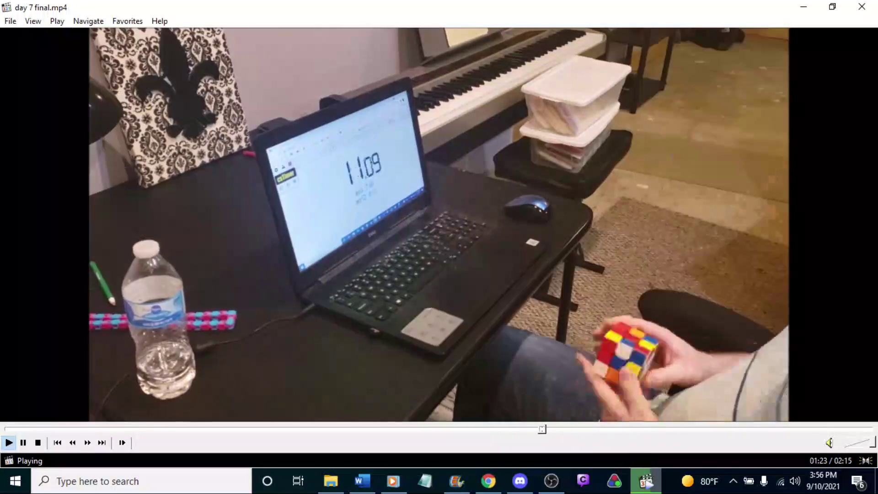
key("space")
key("space")
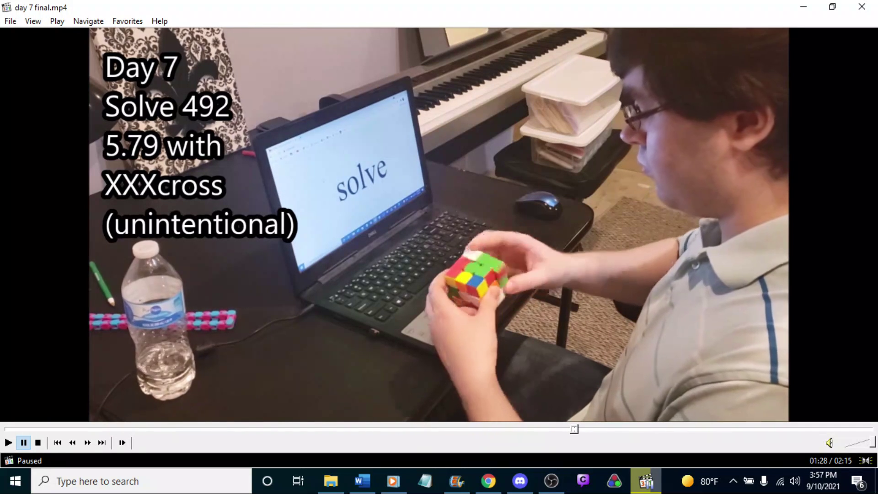
key("space")
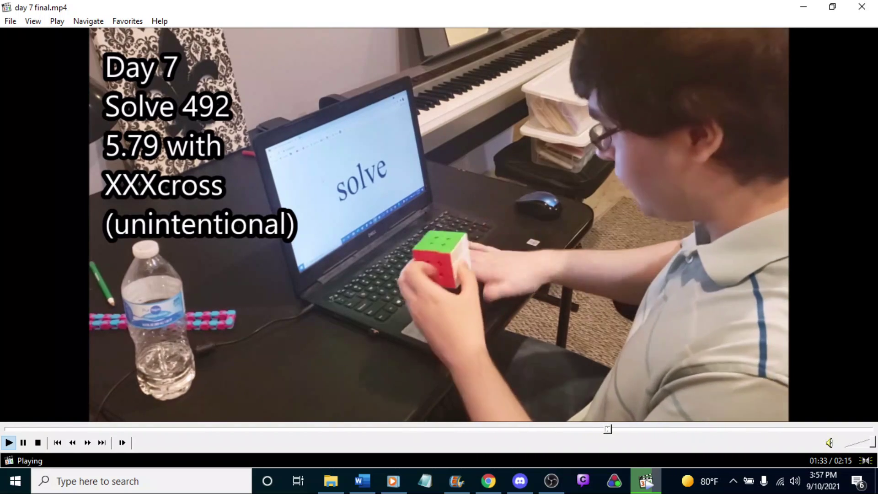
key("space")
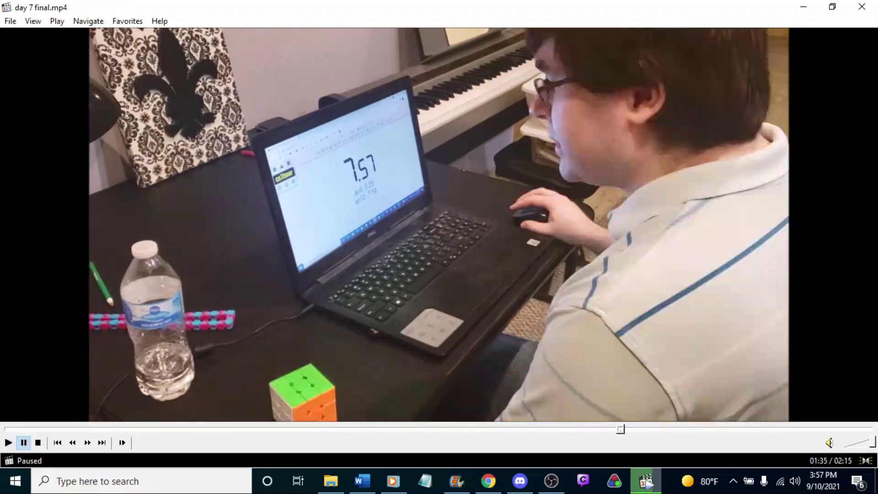
Go through the fast solve montage in small increments from 01:35 to 01:37, moving back briefly to recheck the 7.43 solve.
key("Right")
key("Right")
key("Right")
key("Right")
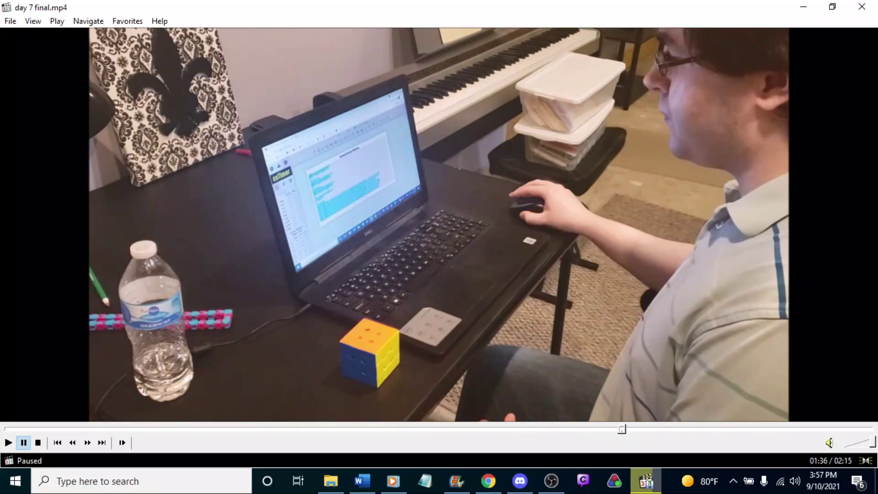
key("Right")
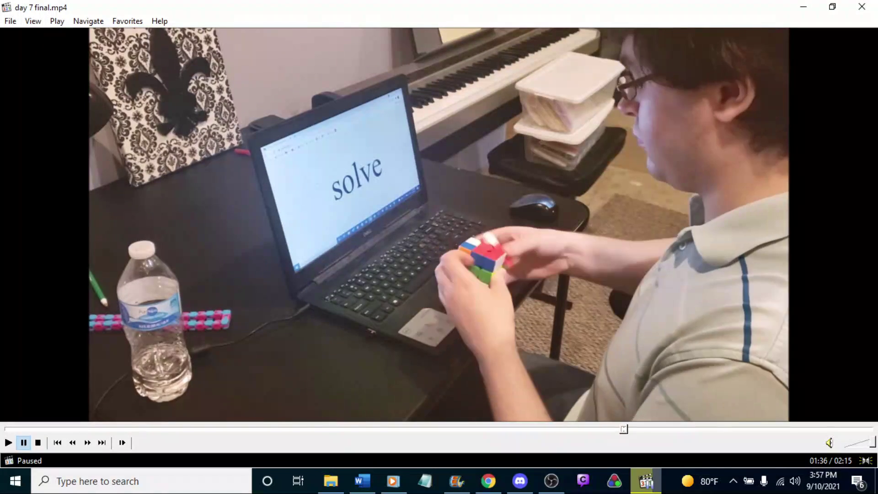
key("Right")
key("Right")
key("Right")
key("Right")
key("Right")
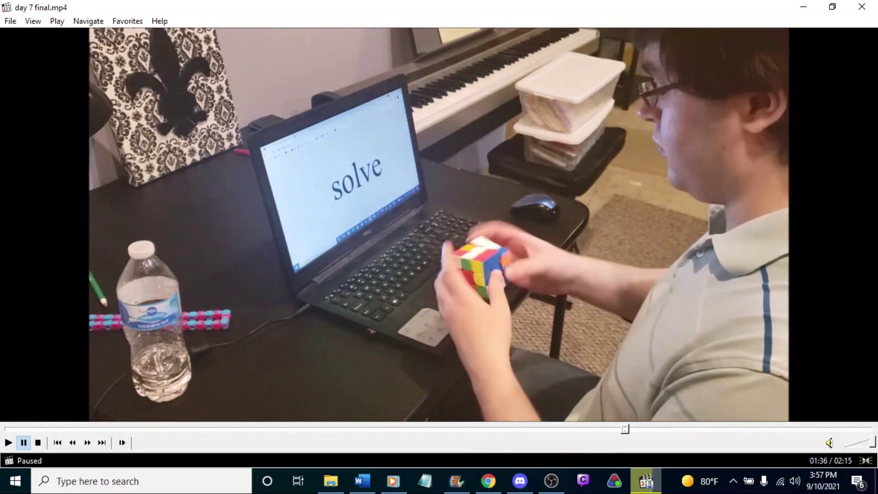
key("Right")
key("Right")
key("Right")
key("Right")
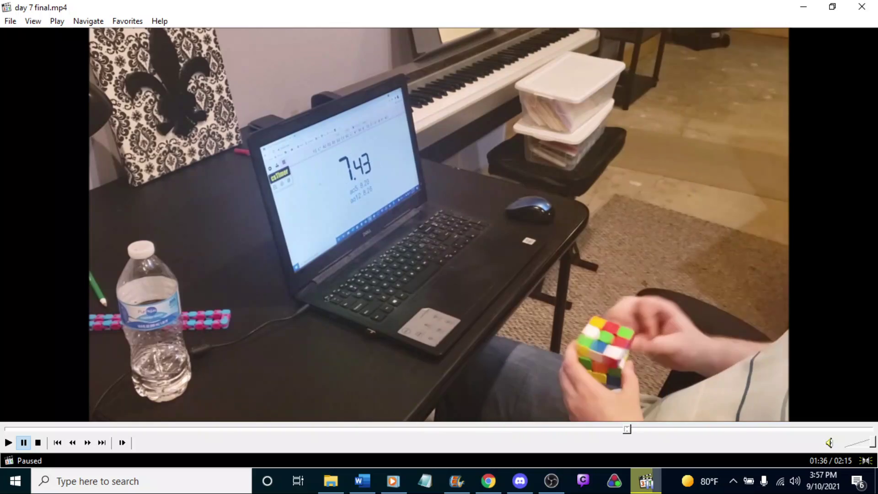
key("Right")
key("Right")
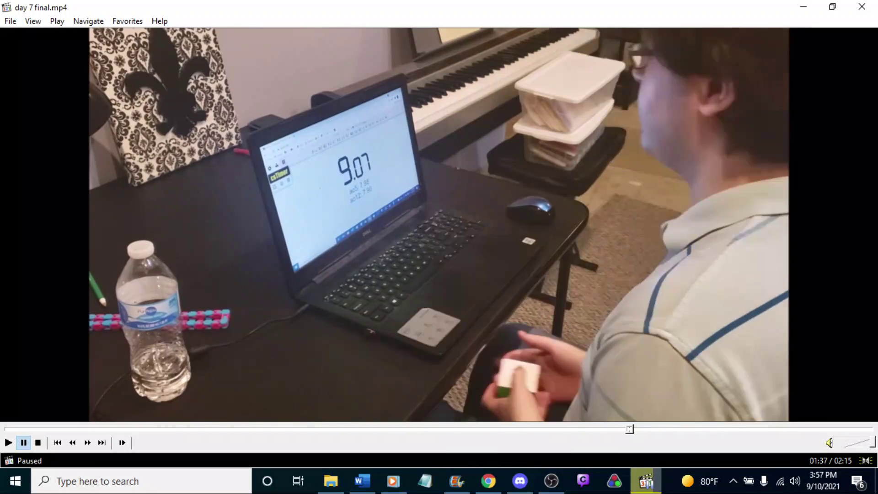
key("Left")
key("Left")
key("Left")
key("Left")
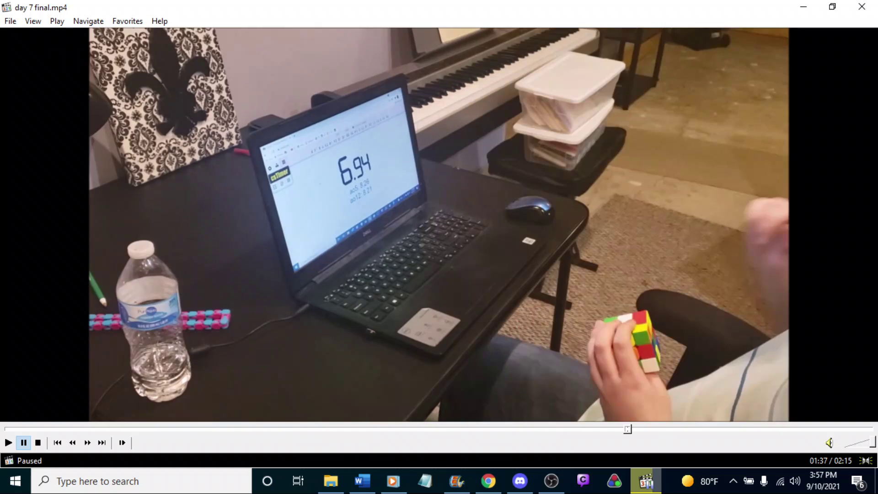
key("Left")
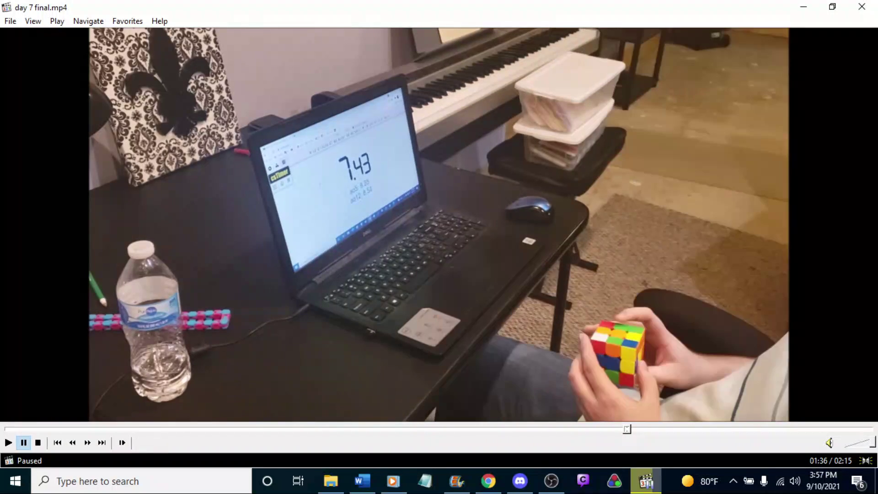
Continue in small increments through the solve montage up to 01:38, checking each displayed solve time.
key("Right")
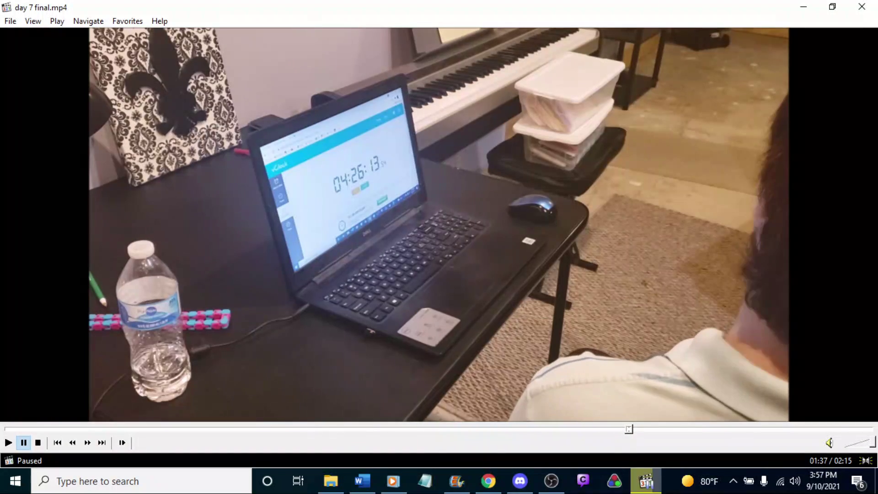
key("Right")
key("Right")
key("Right")
key("Right")
key("Right")
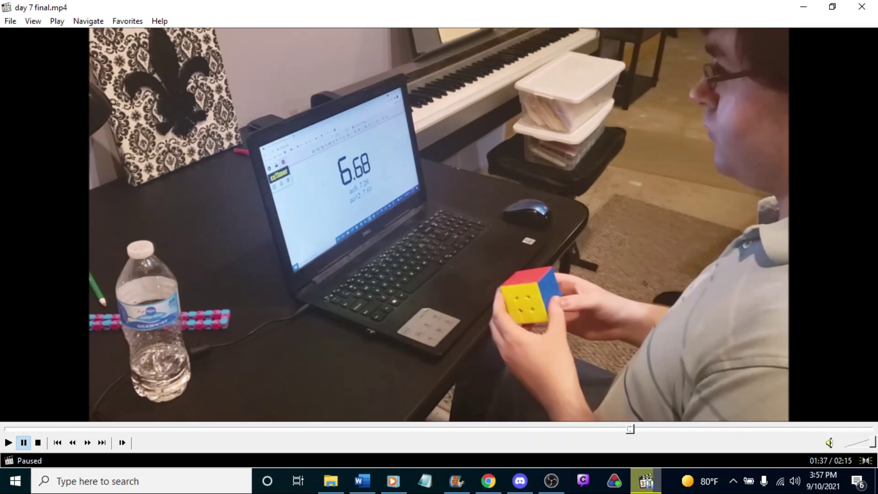
key("Right")
key("Right")
key("Right")
key("Right")
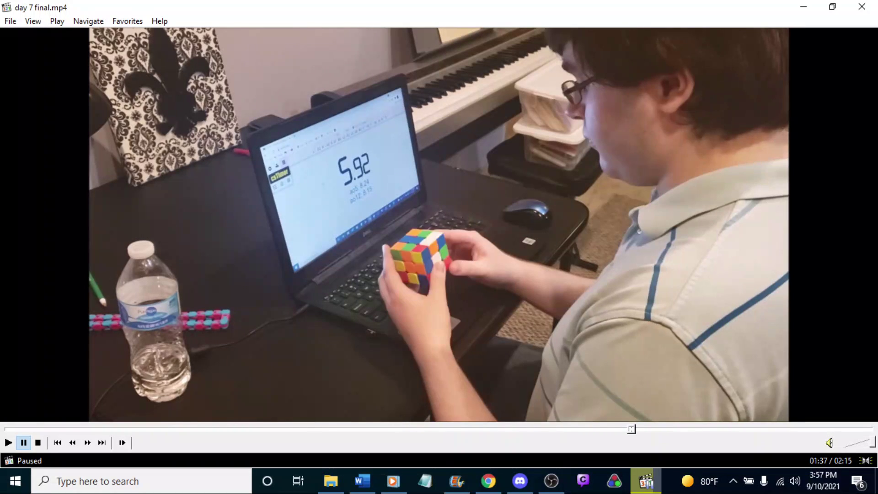
key("Right")
key("Right")
key("Right")
key("Right")
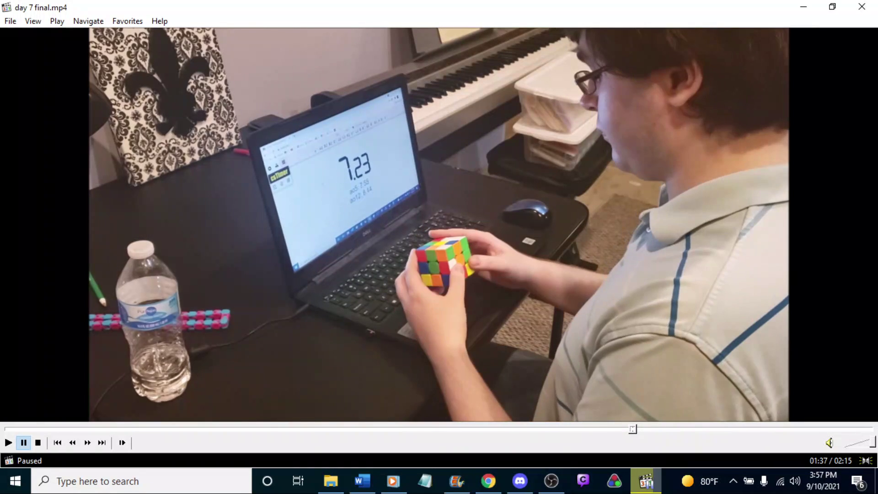
key("Right")
key("Right")
key("Right")
key("Right")
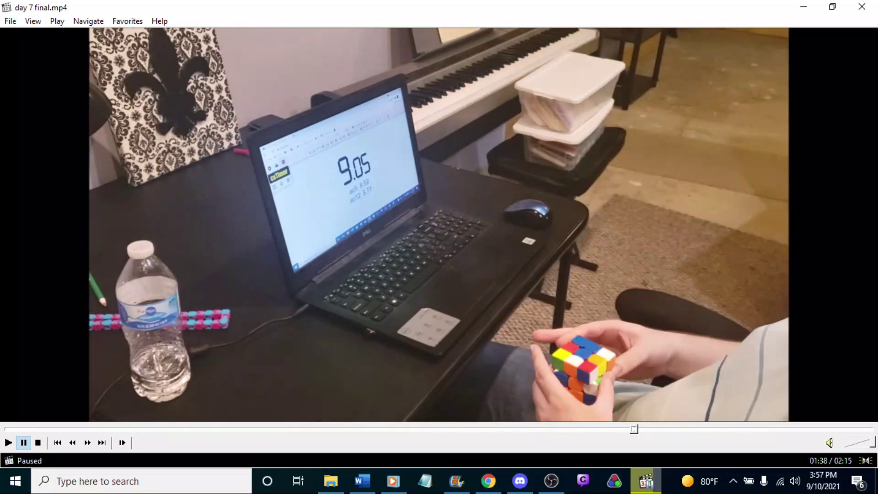
key("Right")
key("Right")
key("Right")
key("Right")
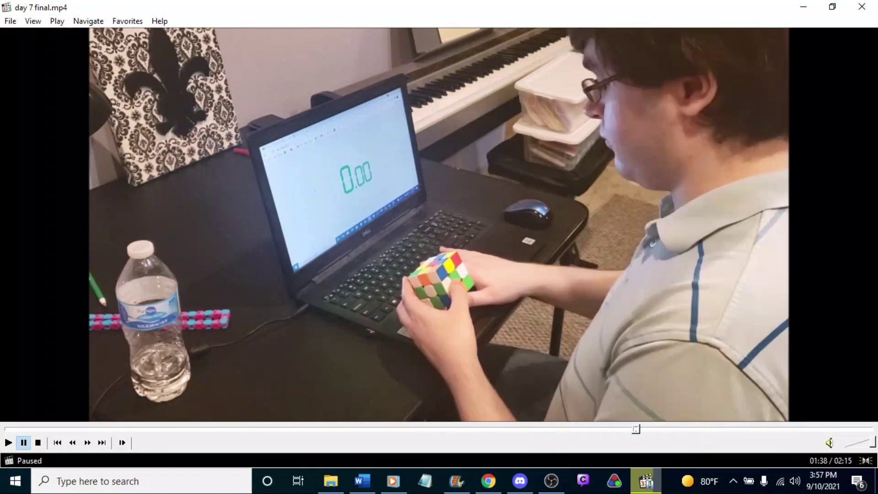
key("Right")
key("Right")
key("Right")
key("Right")
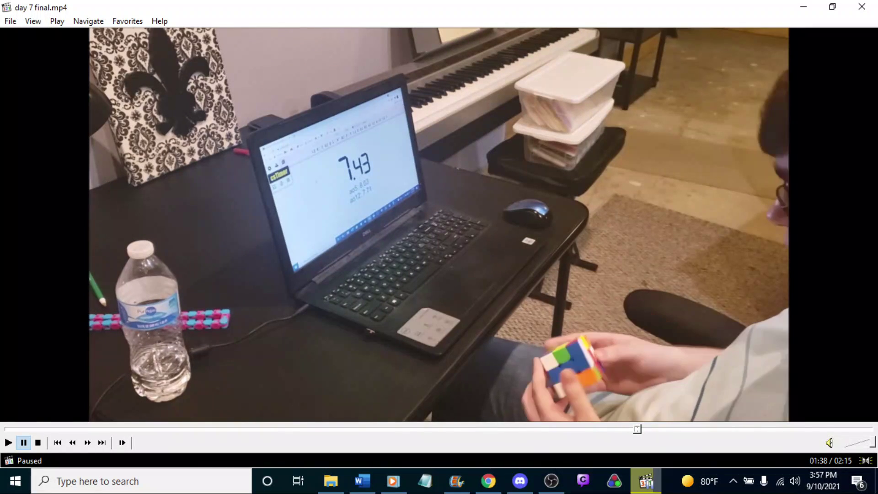
key("Right")
key("Right")
key("Right")
key("Right")
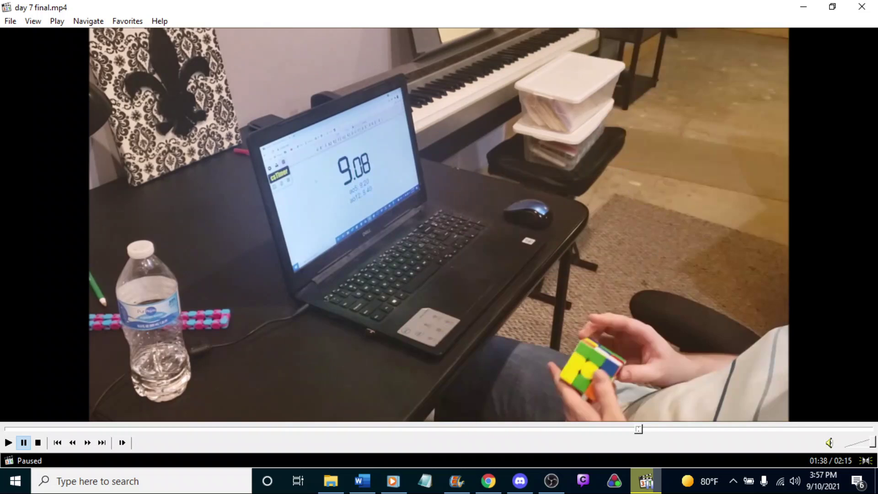
key("Right")
key("Right")
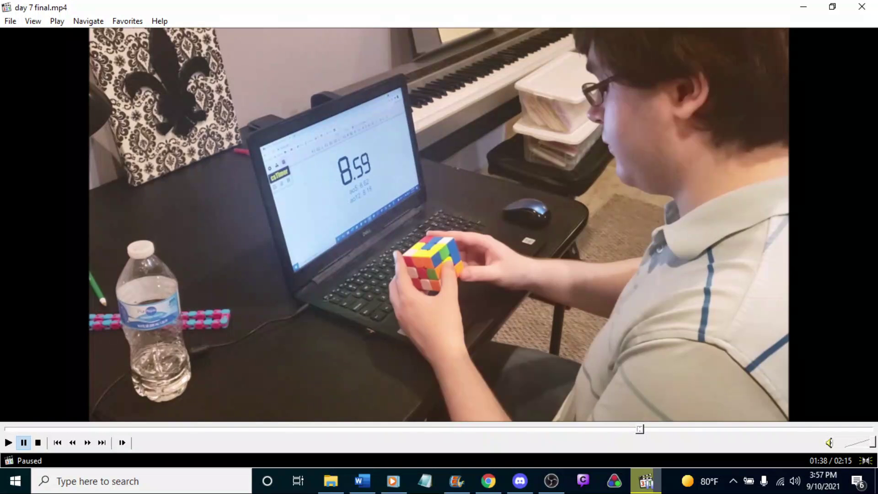
Rewind to about 01:30, replay the movie through solve 1000 to its end at 02:15, and close the player.
left_click(584, 428)
left_click(610, 342)
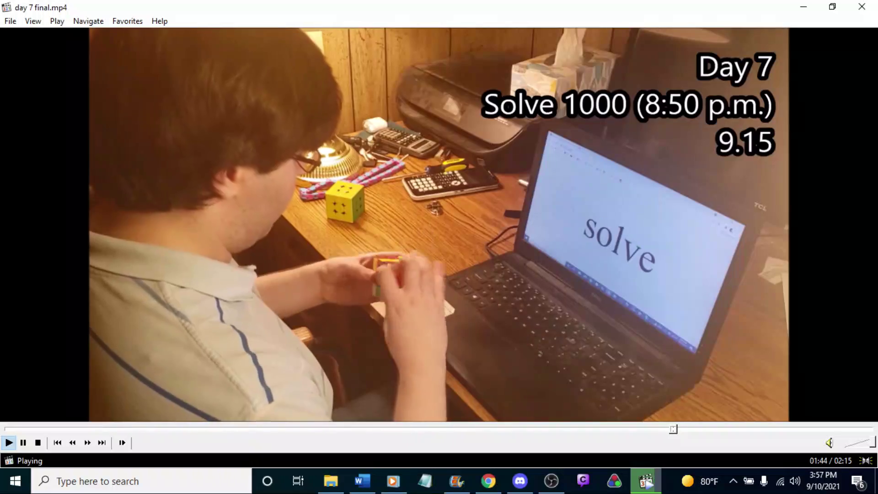
key("Left")
key("Left")
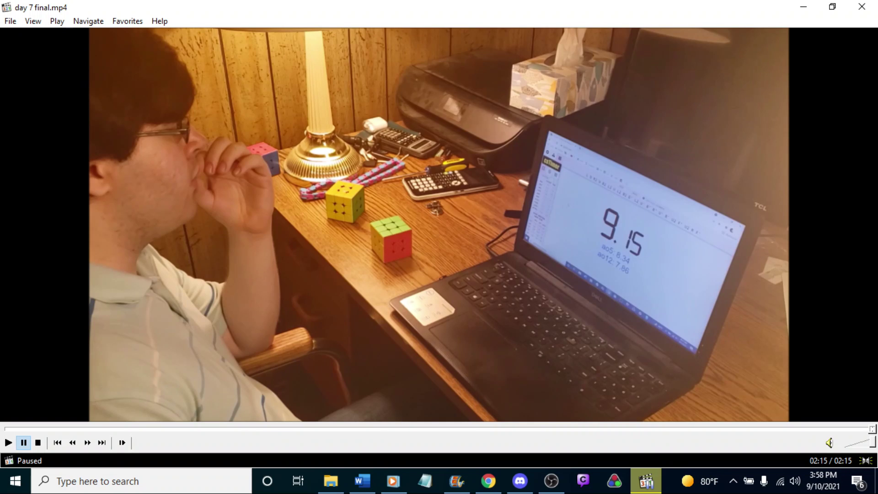
left_click(862, 6)
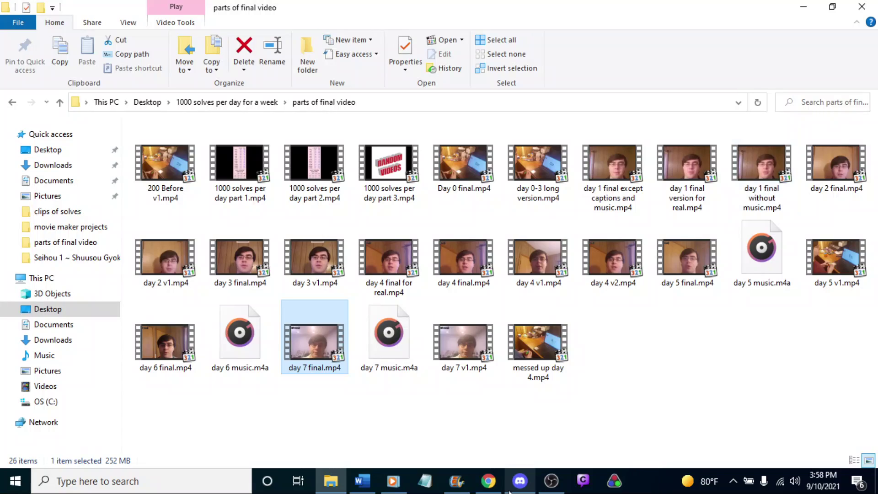
Minimise the browser, switch to Movie Maker and start a new empty project in place of "day 7 final".
left_click(496, 486)
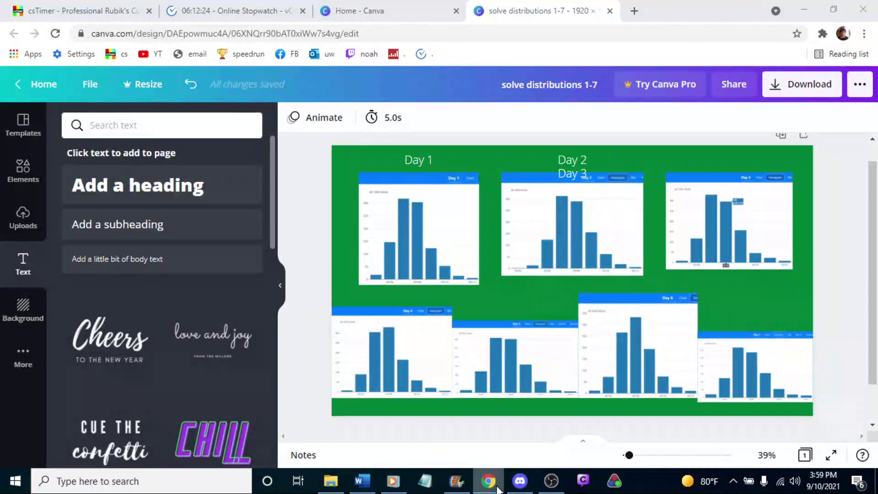
left_click(496, 487)
left_click(804, 6)
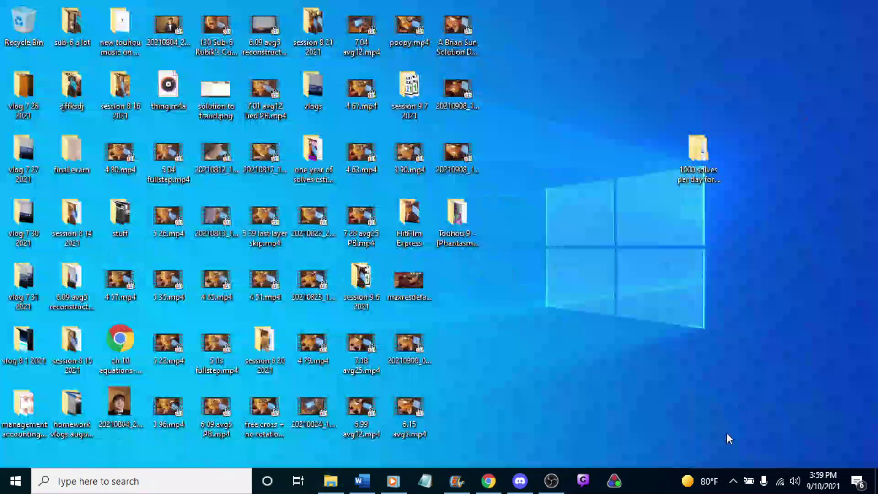
left_click(456, 481)
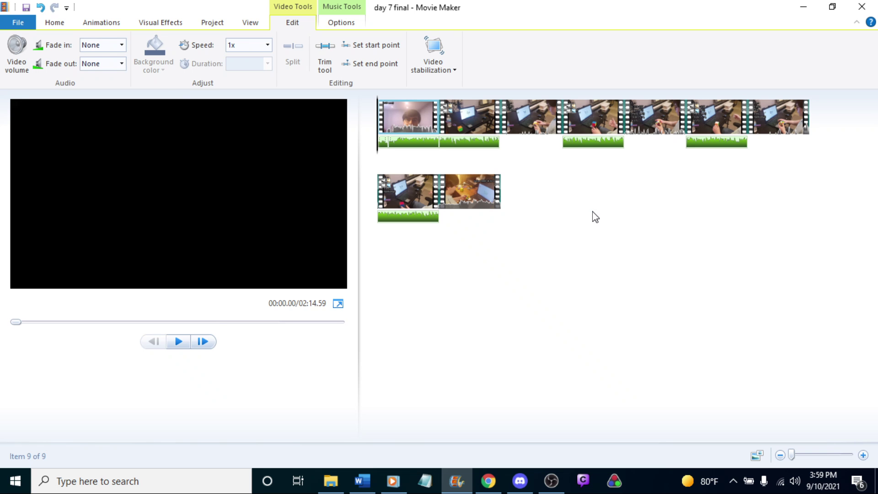
left_click(18, 22)
left_click(690, 262)
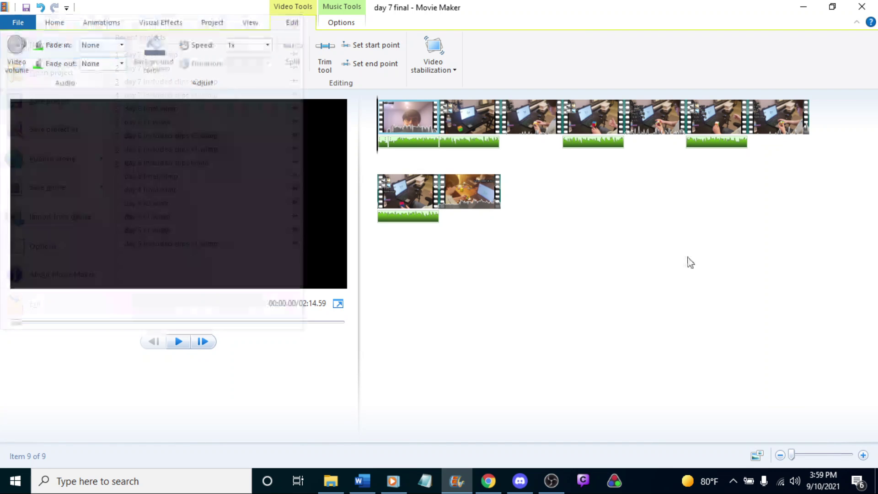
Switch to File Explorer and open the "clips of solves" folder inside "1000 solves per day for a week".
left_click(343, 484)
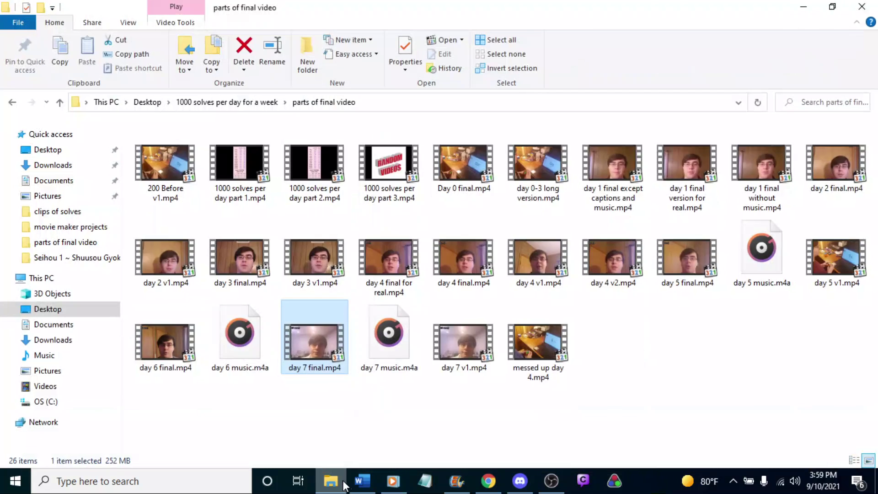
left_click_drag(558, 8, 220, 73)
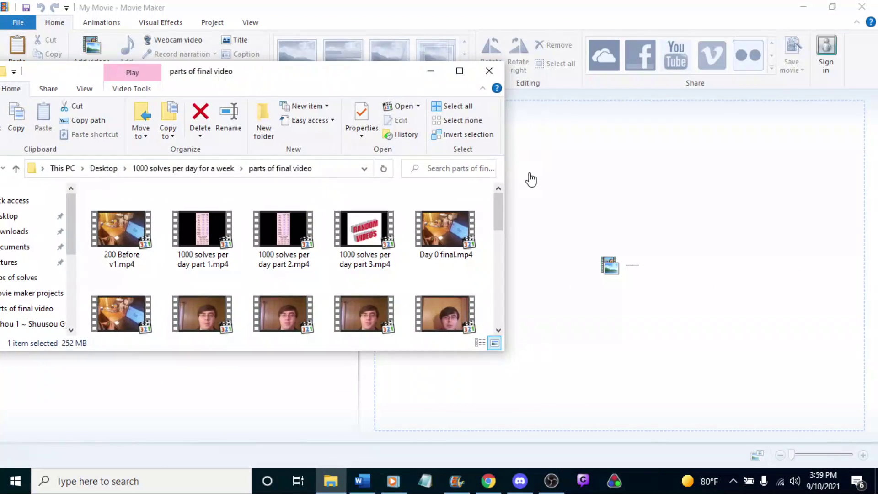
double_click(462, 73)
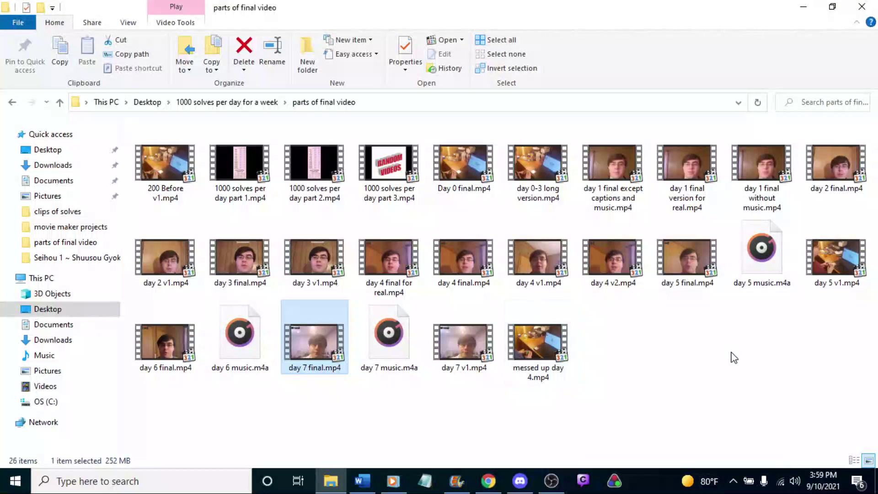
left_click(734, 358)
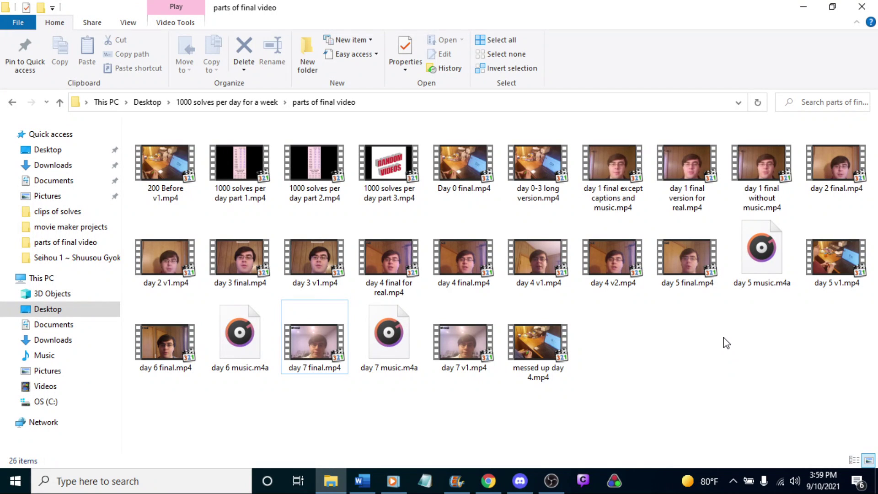
left_click(185, 101)
double_click(184, 144)
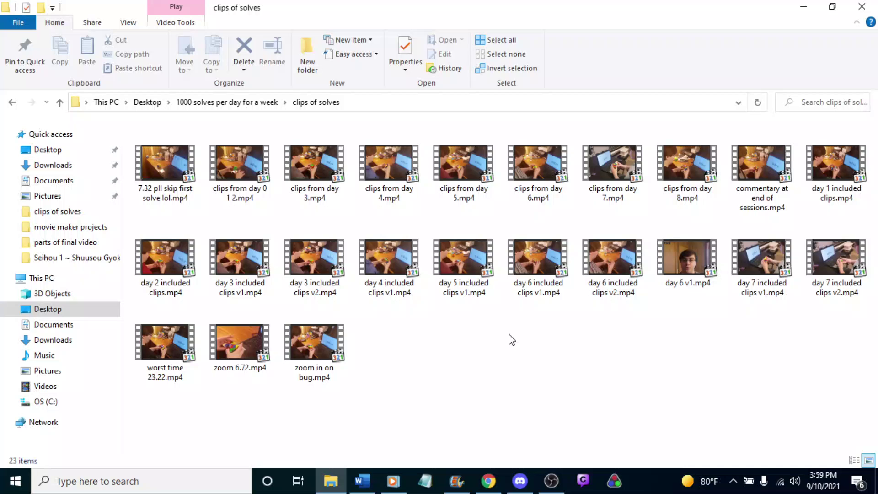
Add "clips from day 8.mp4" to the new Movie Maker project and enlarge the timeline to its maximum zoom.
left_click_drag(526, 7, 174, 75)
scroll(352, 256, "down", 1)
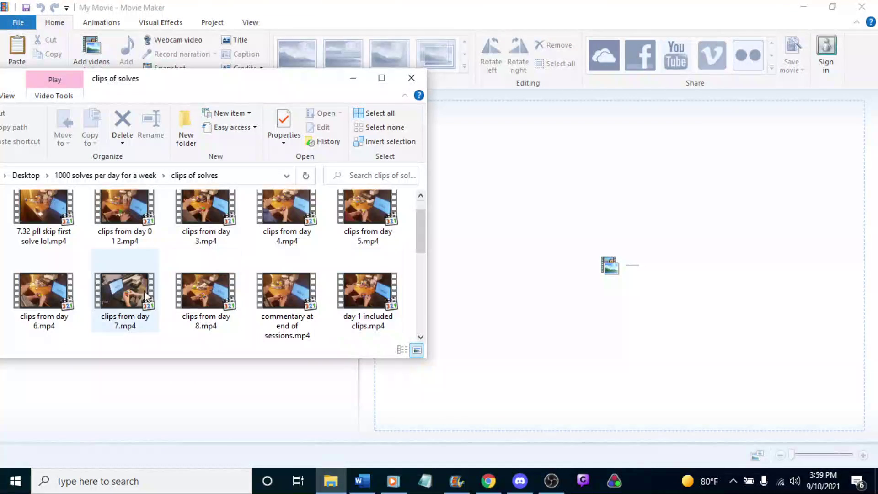
left_click(190, 294)
left_click_drag(450, 244, 517, 189)
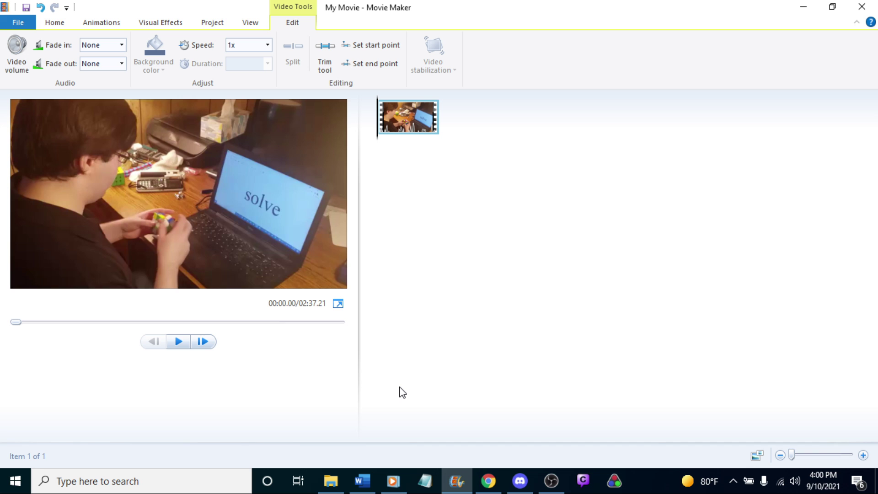
left_click_drag(794, 455, 863, 455)
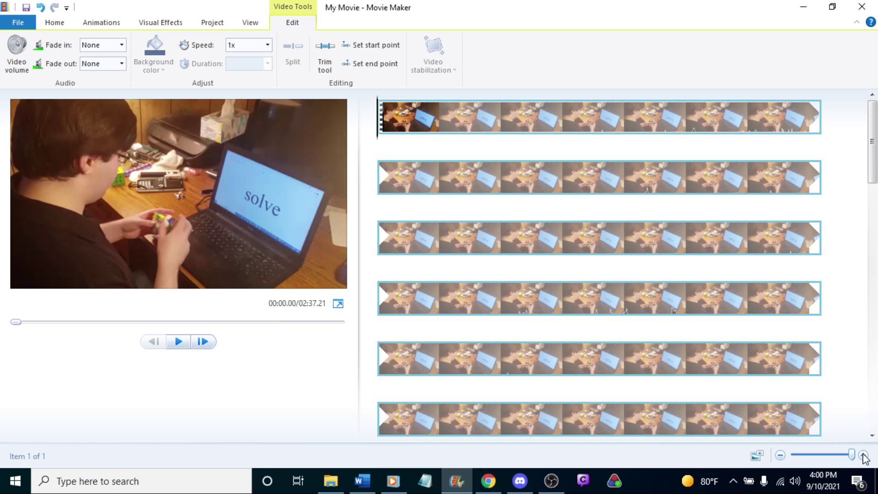
Check the "200 After" clip times in the Word notes, return to Movie Maker and play the day 8 clip to about 00:27.
left_click(360, 483)
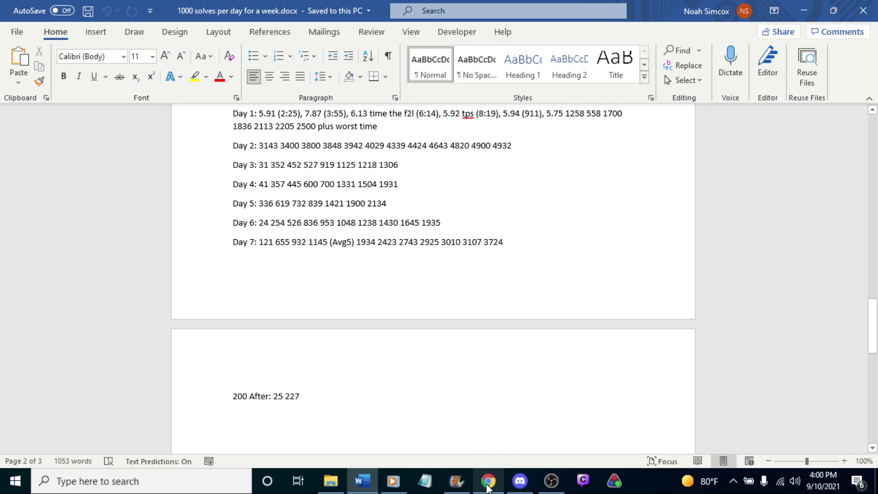
left_click(488, 481)
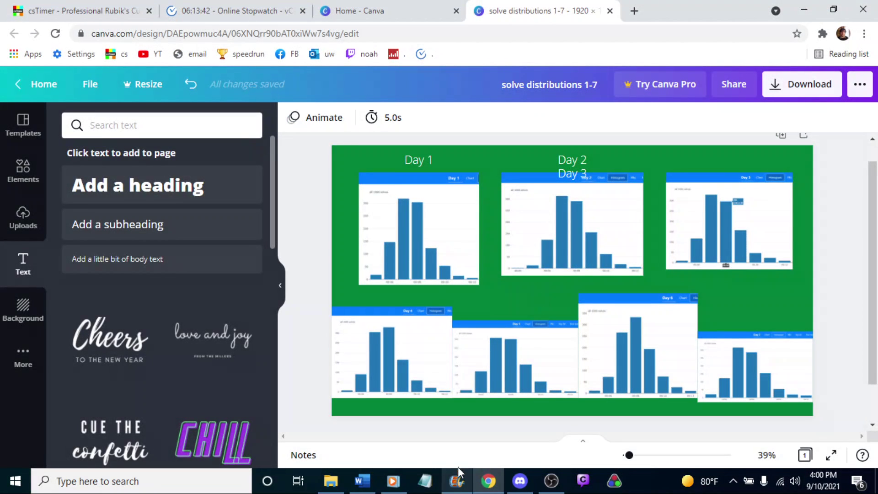
left_click(457, 480)
key("space")
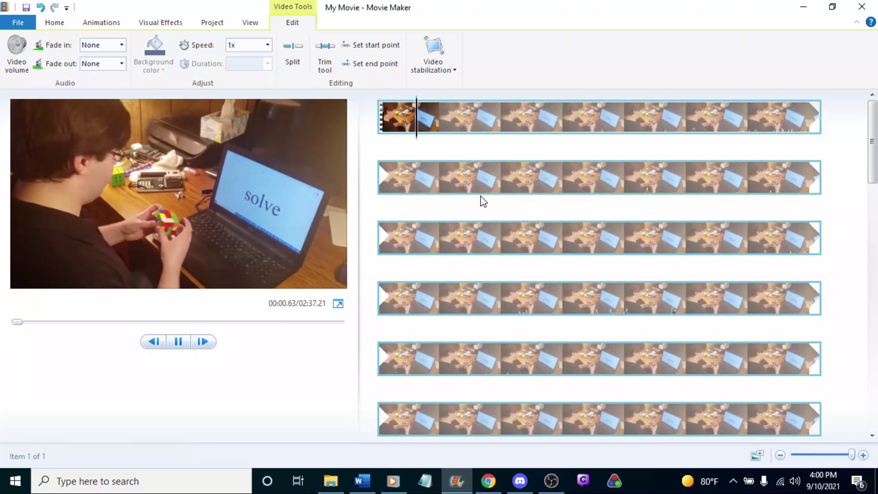
key("space")
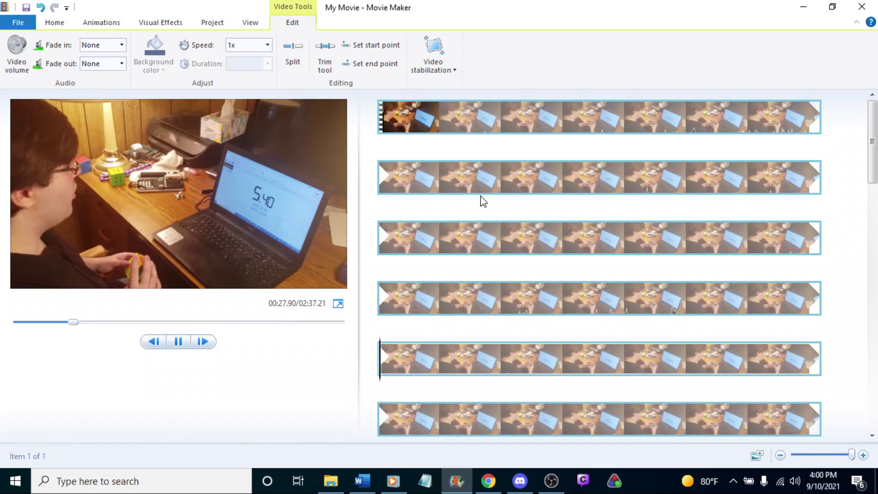
Play the day 8 clip to find where the 5.40 solve begins and split it at 00:18.97.
key("Home")
key("space")
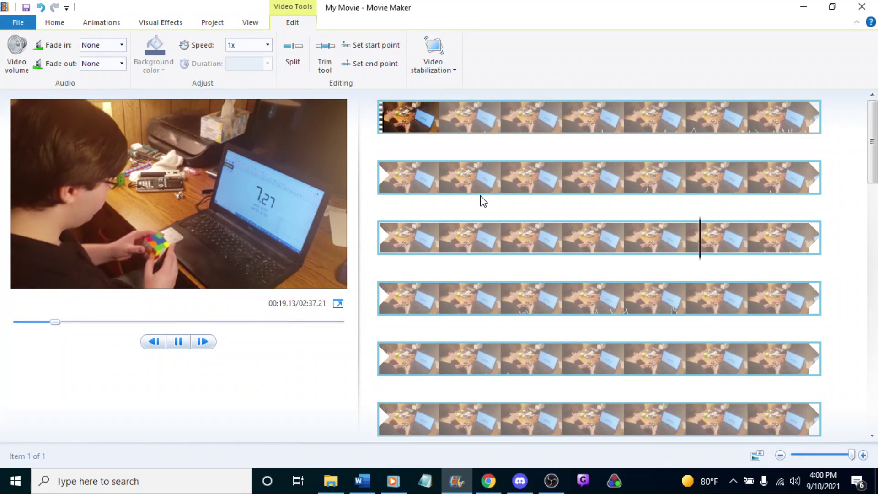
key("space")
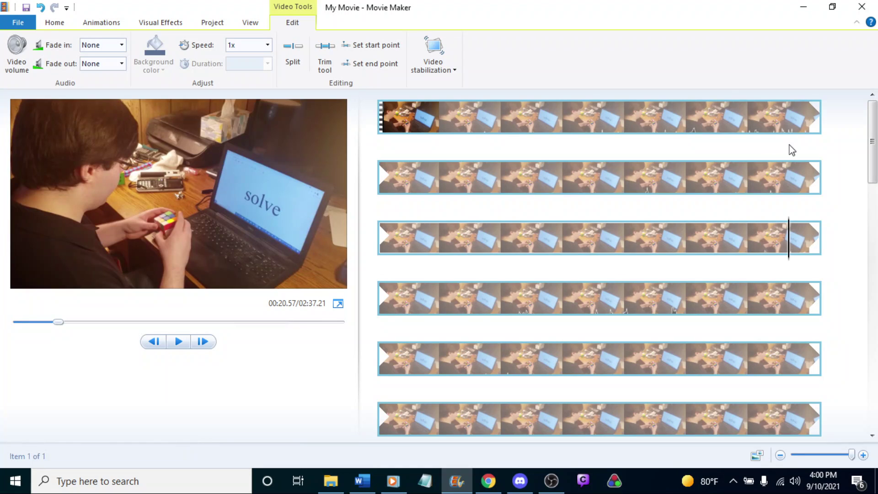
left_click(689, 236)
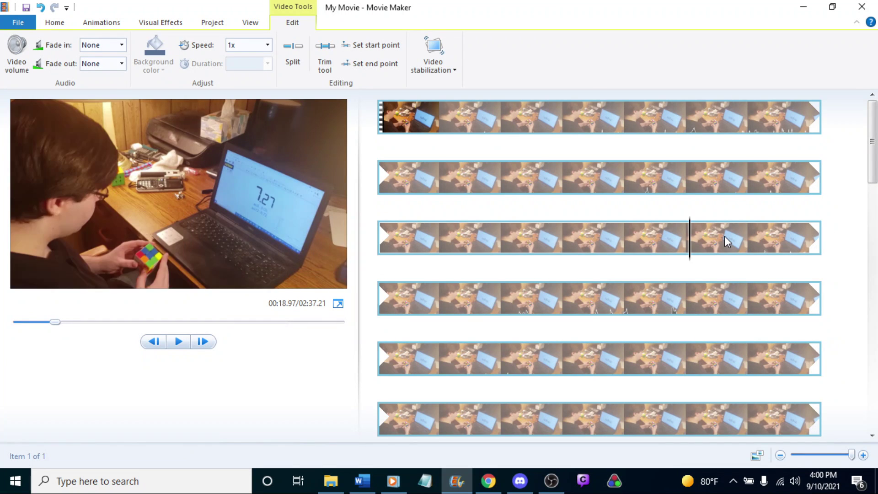
right_click(691, 237)
left_click(721, 363)
Play to the end of the 5.40 solve and split the clip at 00:27.37.
key("space")
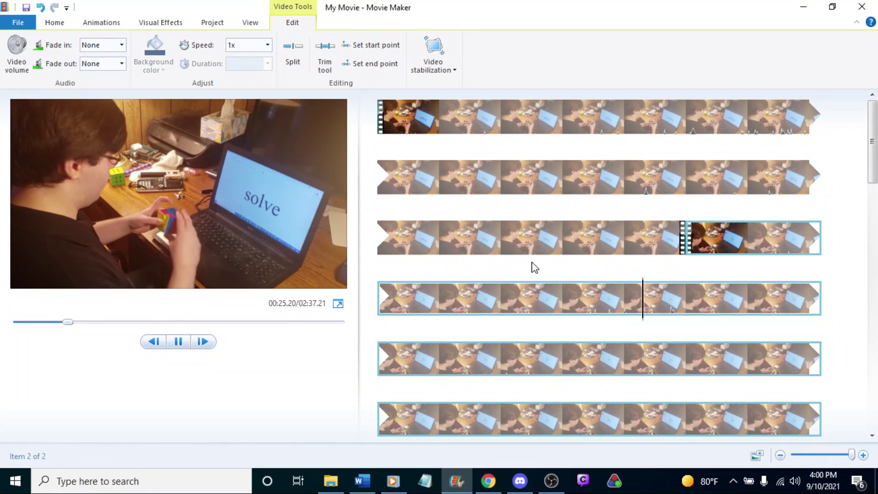
left_click(693, 301)
key("space")
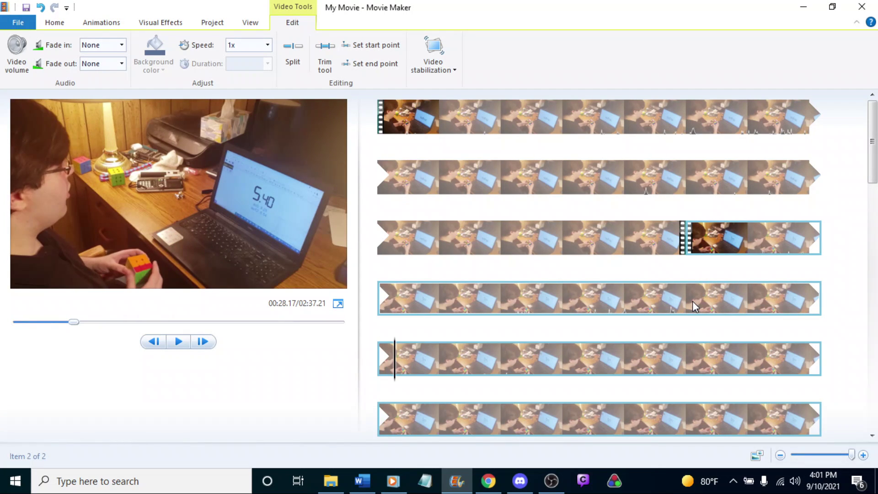
left_click(693, 302)
key("space")
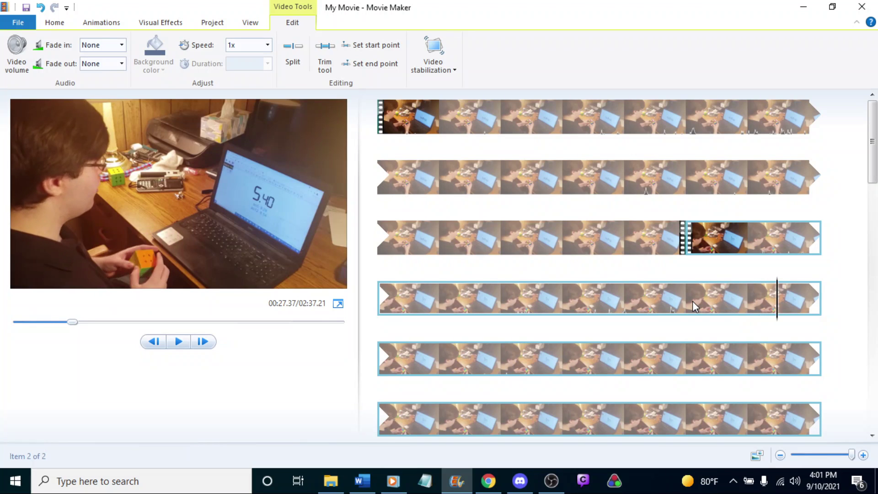
right_click(663, 302)
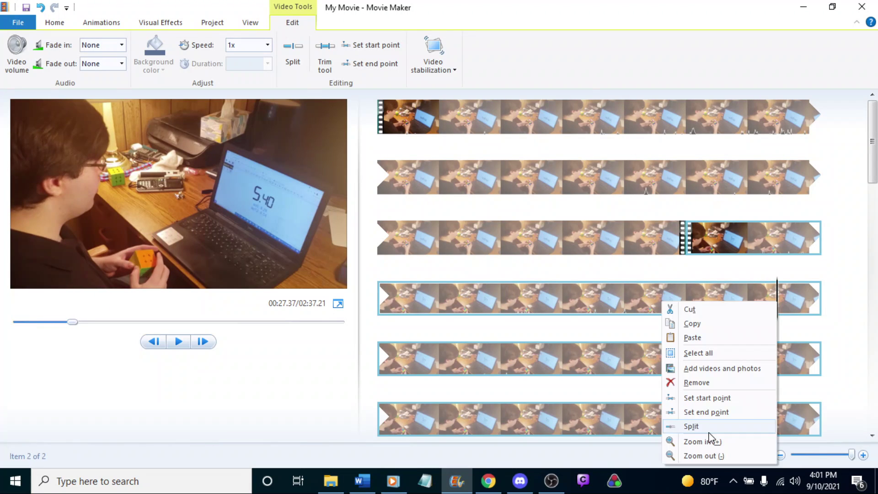
left_click(698, 426)
key("ctrl+s")
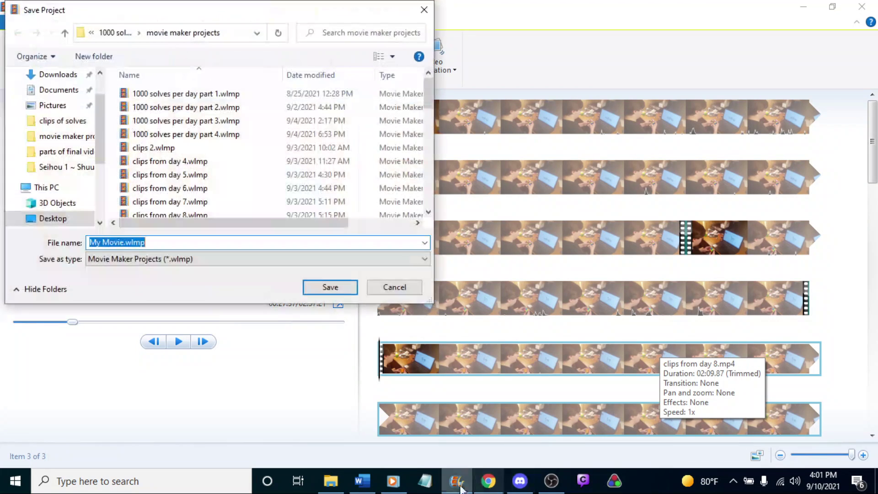
left_click(391, 291)
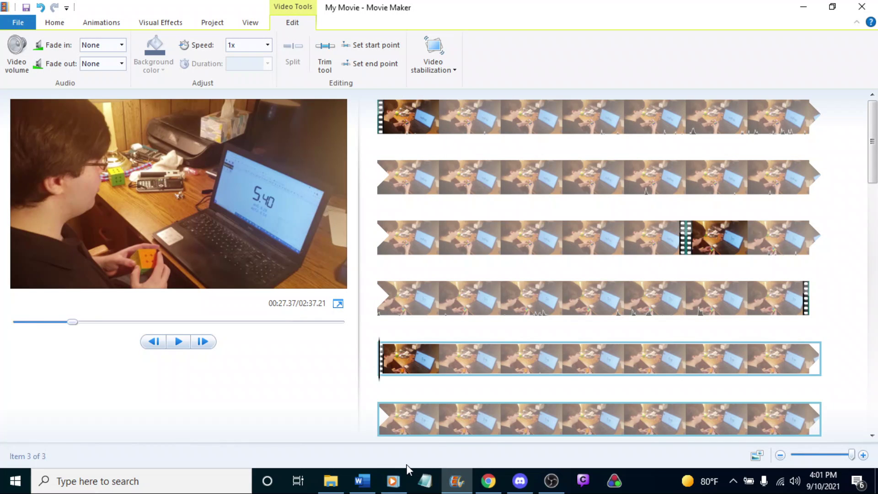
Check the second "200 After" time in the Word notes, return to Movie Maker and preview the clip around 02:13.
left_click(364, 487)
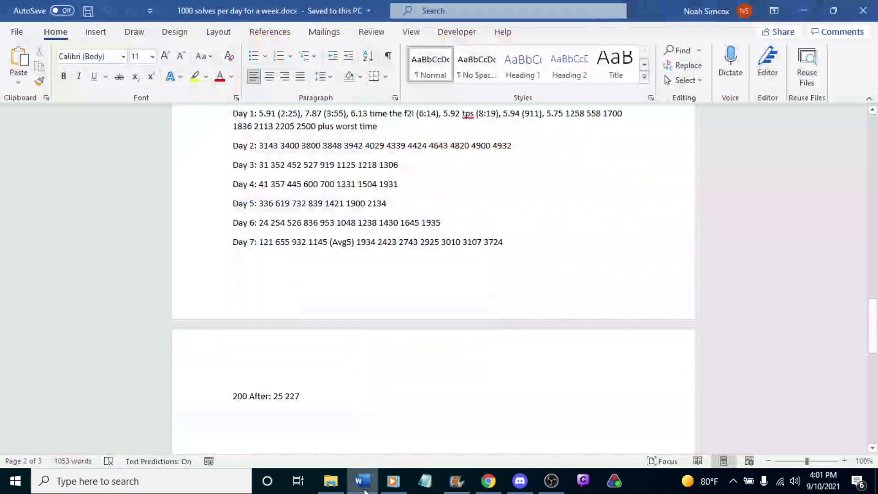
left_click(365, 490)
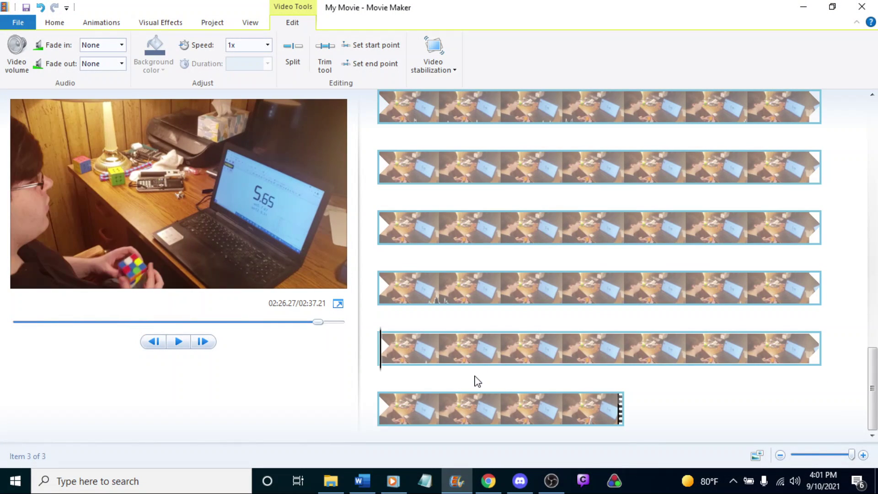
key("space")
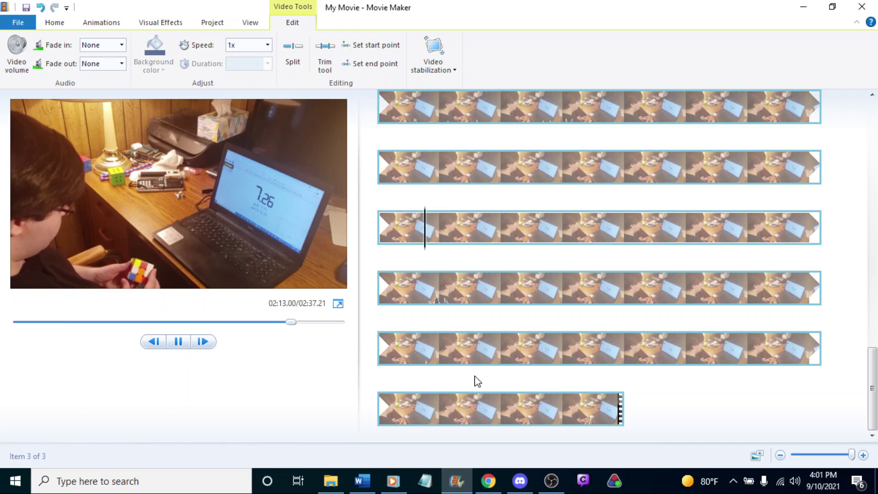
key("space")
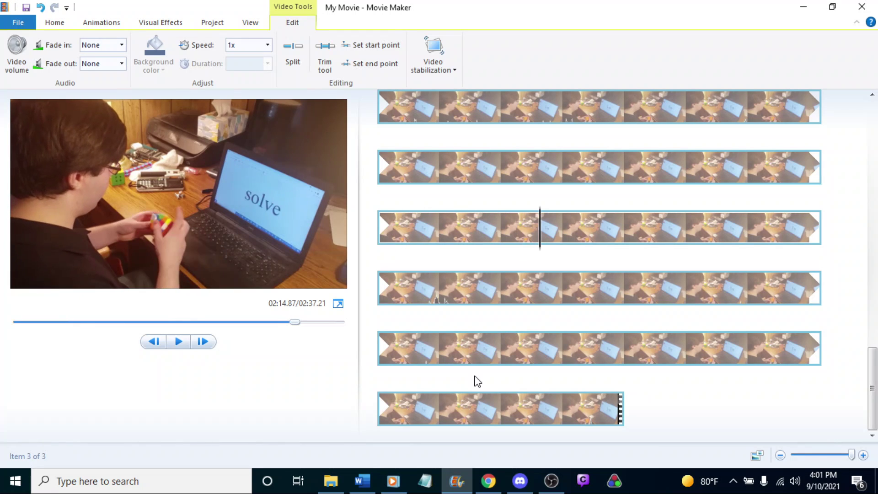
key("space")
key("space")
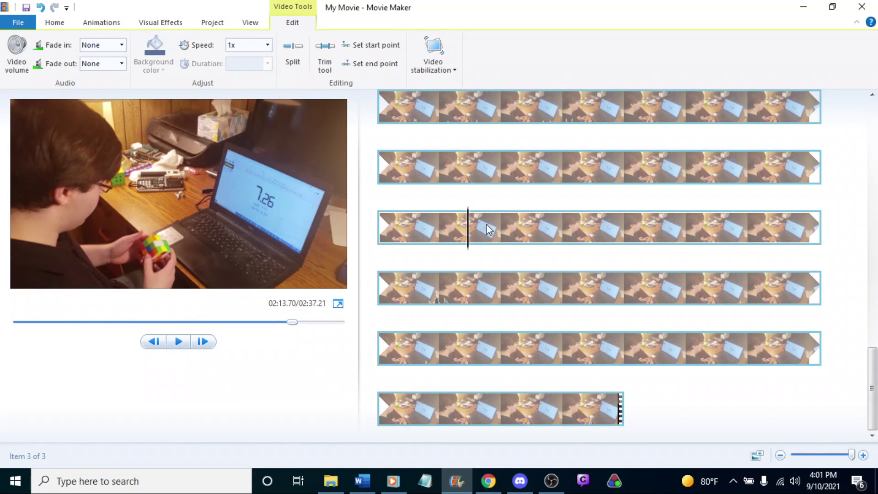
Play from about 01:52 to find where the 5.65 solve begins and split the clip at 02:13.50.
key("Down")
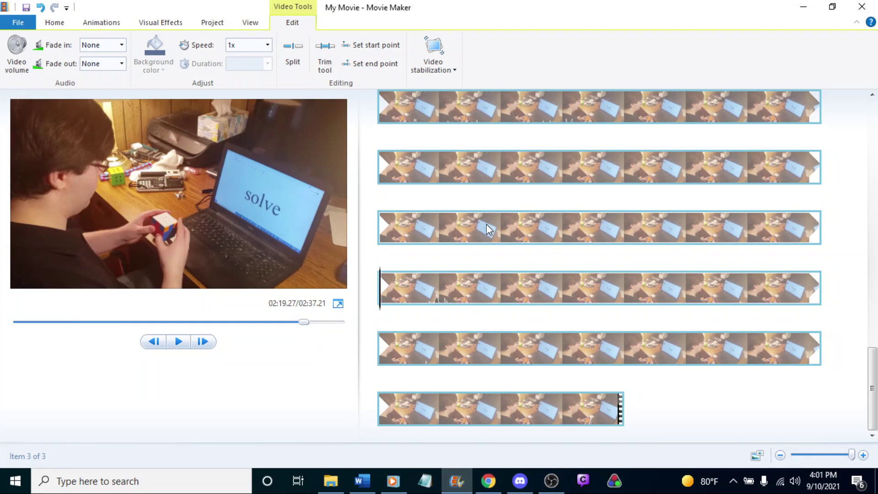
key("Up")
key("Up")
key("Up")
key("Up")
key("space")
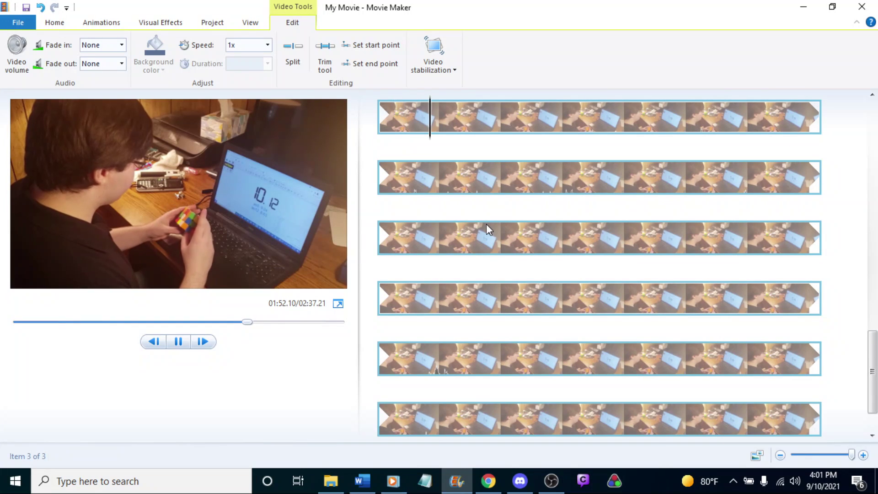
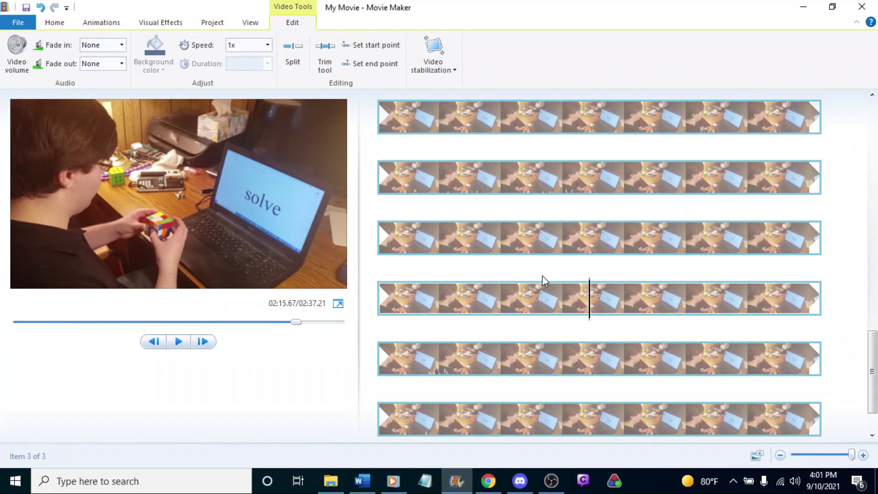
left_click(500, 301)
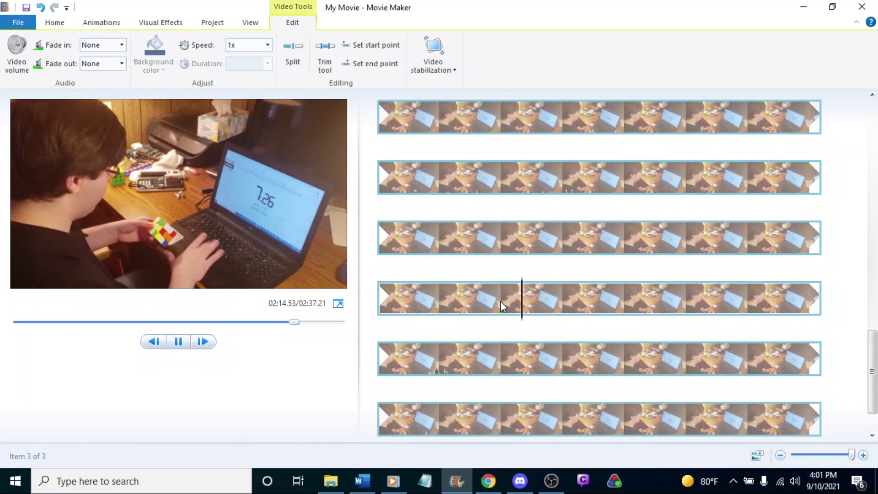
left_click(455, 302)
right_click(458, 310)
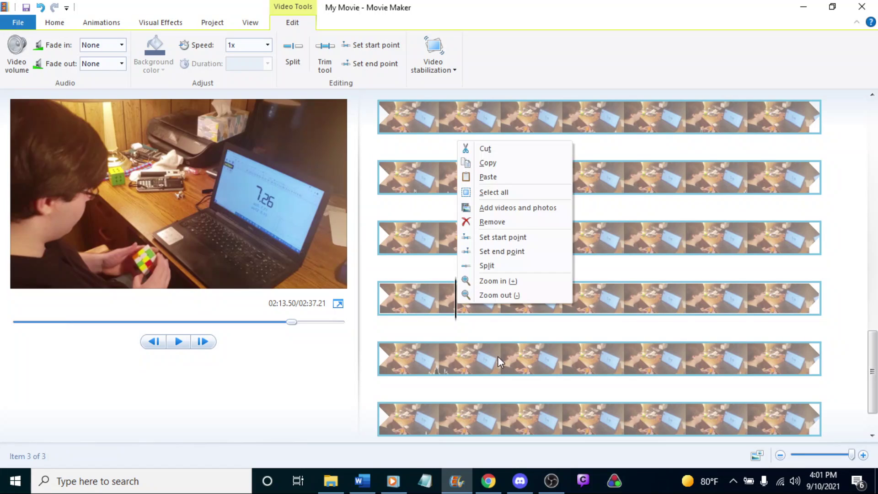
left_click(504, 265)
Delete the unwanted segment between the two solves and the segment before the 5.40 solve.
left_click(464, 307)
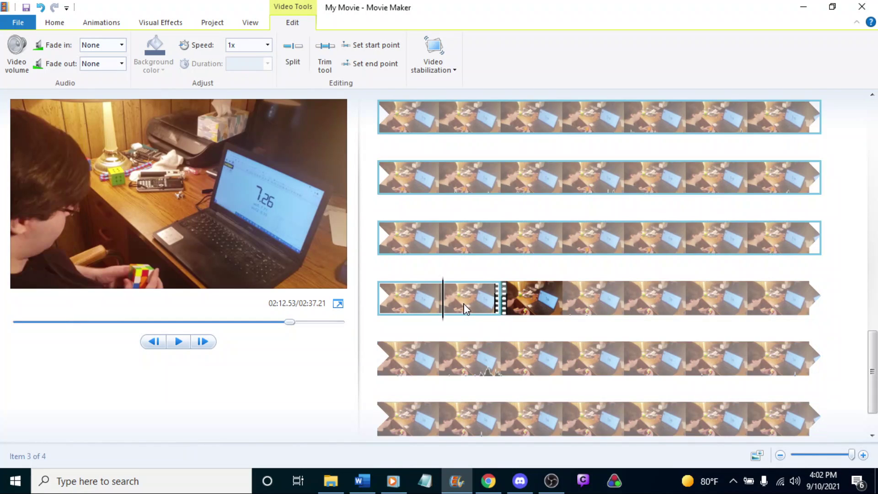
key("Delete")
scroll(464, 308, "up", 2)
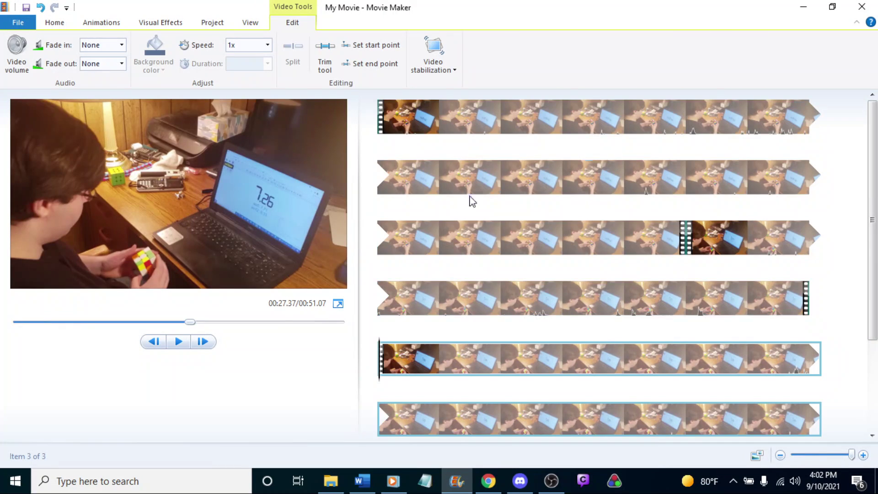
left_click(487, 178)
key("space")
left_click(450, 173)
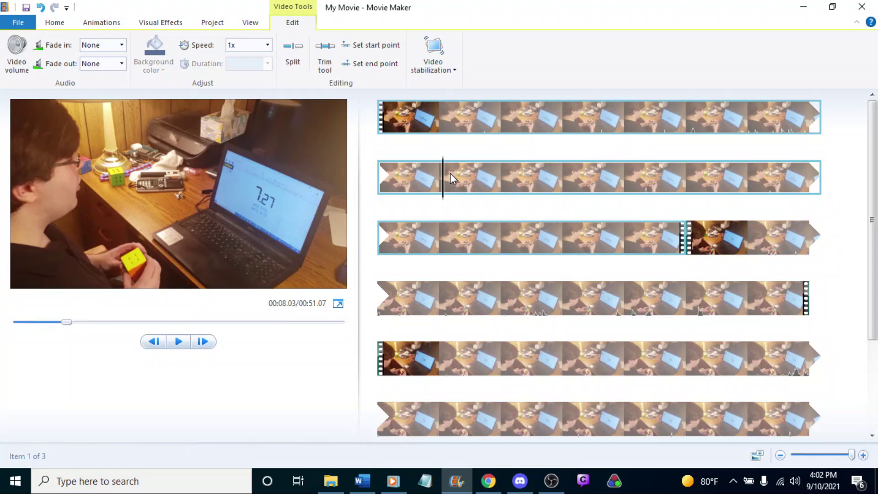
key("Delete")
Play the second solve's segment to its end and split it just after the 5.65 result, at 00:16.83.
left_click(506, 180)
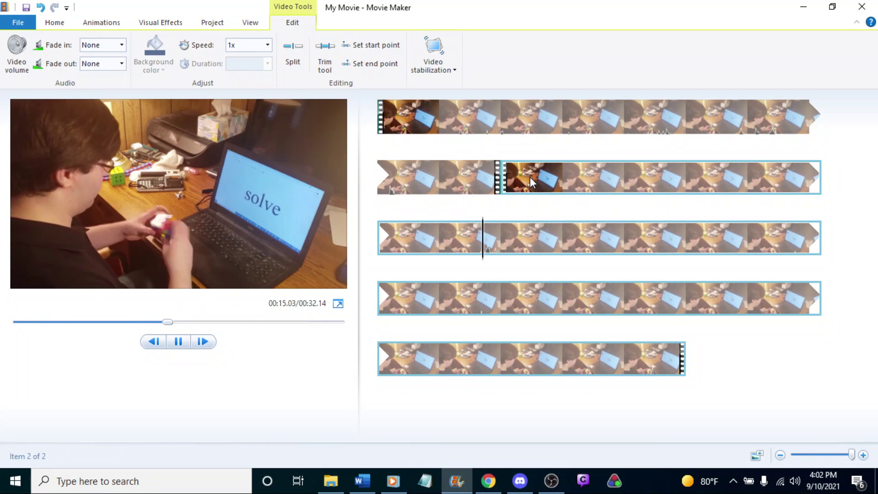
left_click(498, 232)
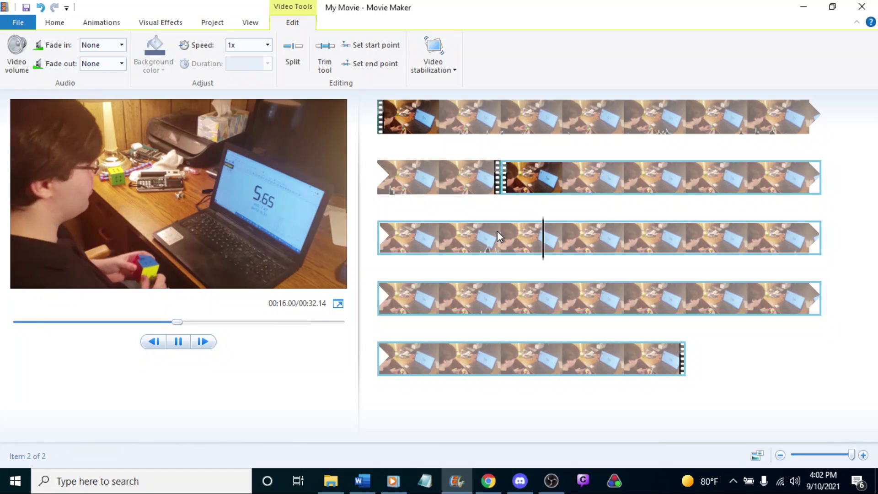
left_click_drag(558, 249, 530, 241)
key("space")
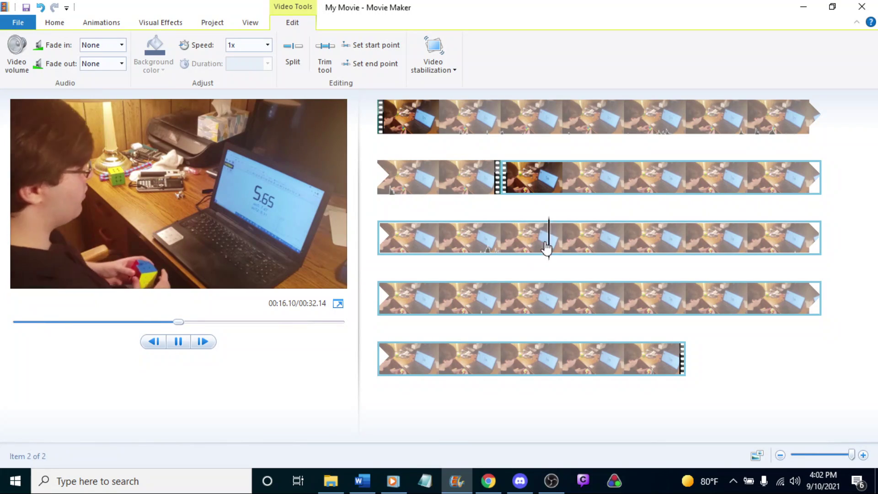
left_click(536, 240)
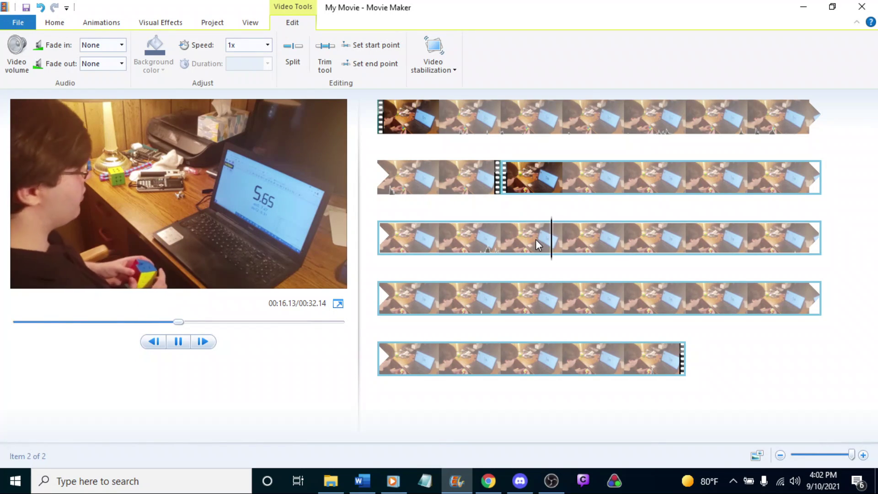
left_click(536, 239)
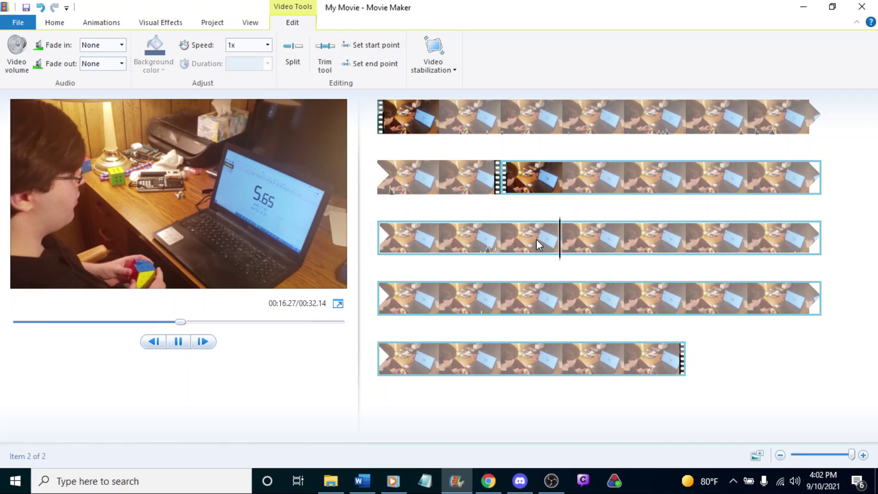
right_click(596, 240)
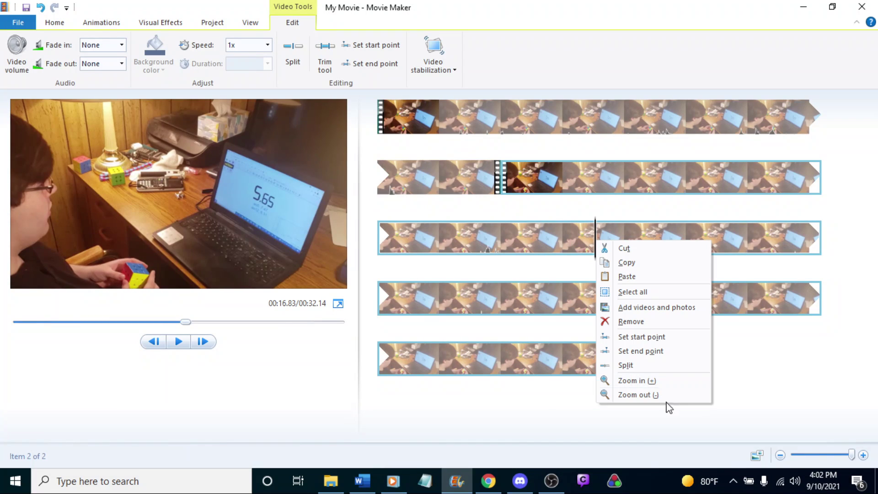
left_click(640, 365)
key("ctrl+s")
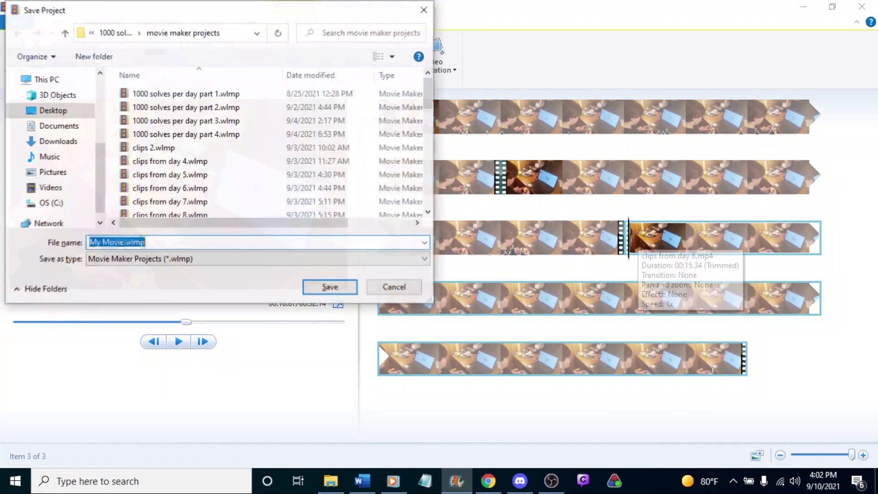
left_click(402, 297)
Play through the remaining footage after the 5.65 solve and delete that last segment.
key("space")
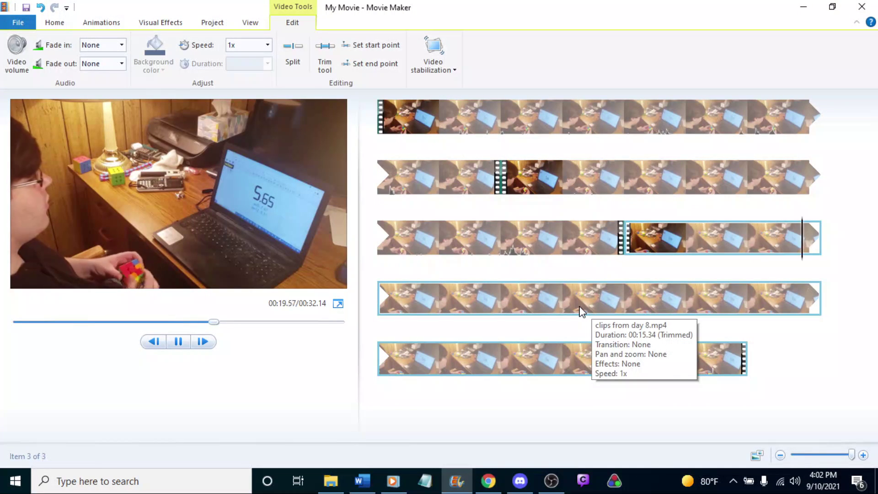
key("space")
key("space")
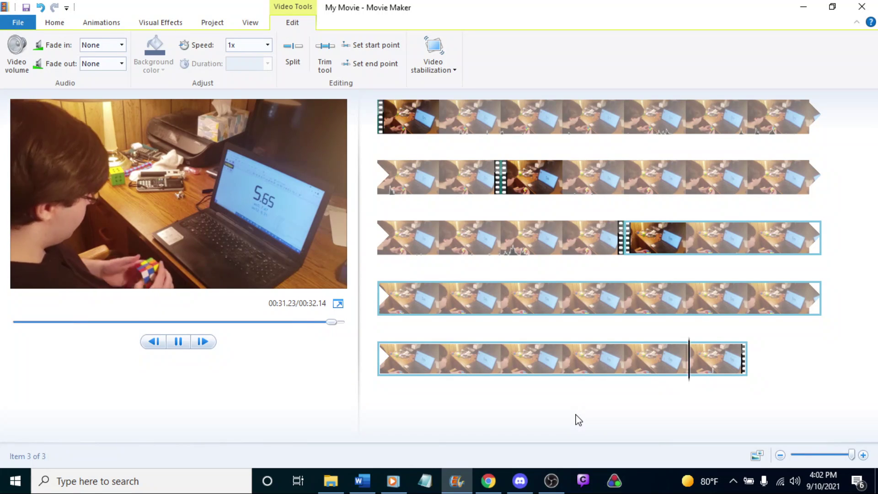
left_click(613, 372)
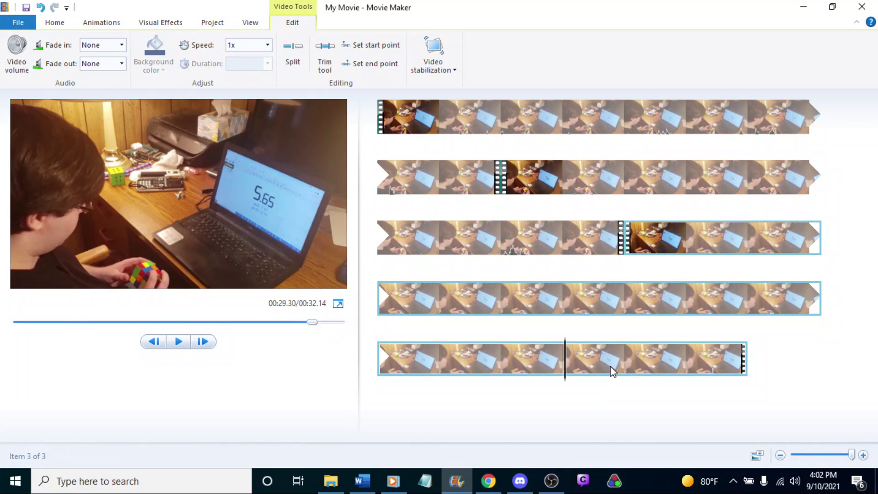
key("Delete")
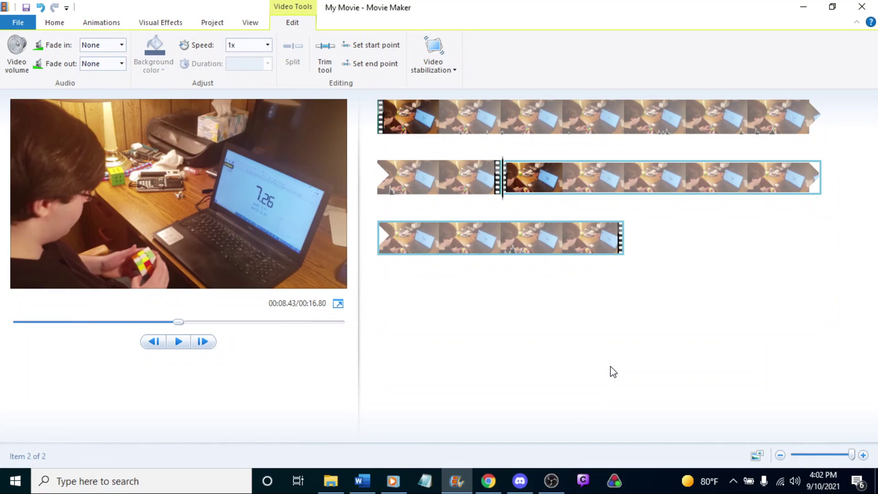
Play the opening of the 5.65 solve's segment briefly and pause it.
left_click(456, 145)
key("space")
left_click(532, 181)
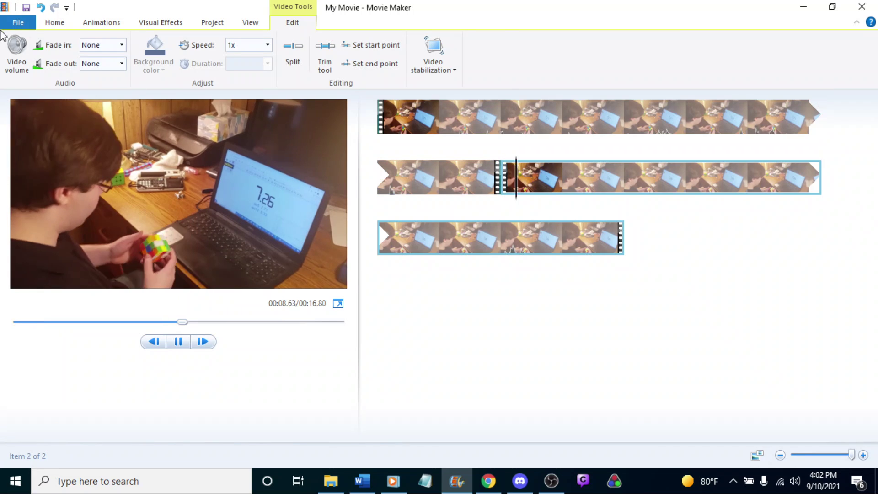
left_click(18, 22)
mouse_move(83, 188)
left_click(352, 98)
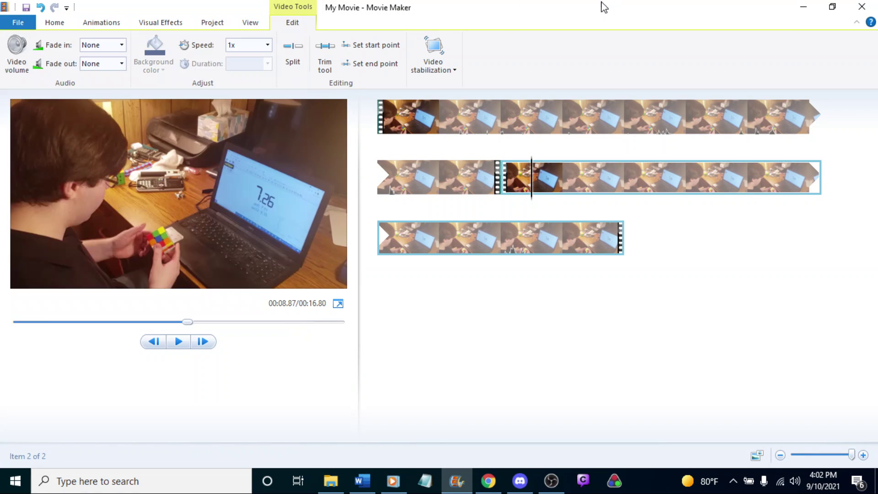
Select both solve segments and check their video volume.
key("ctrl+a")
left_click(25, 66)
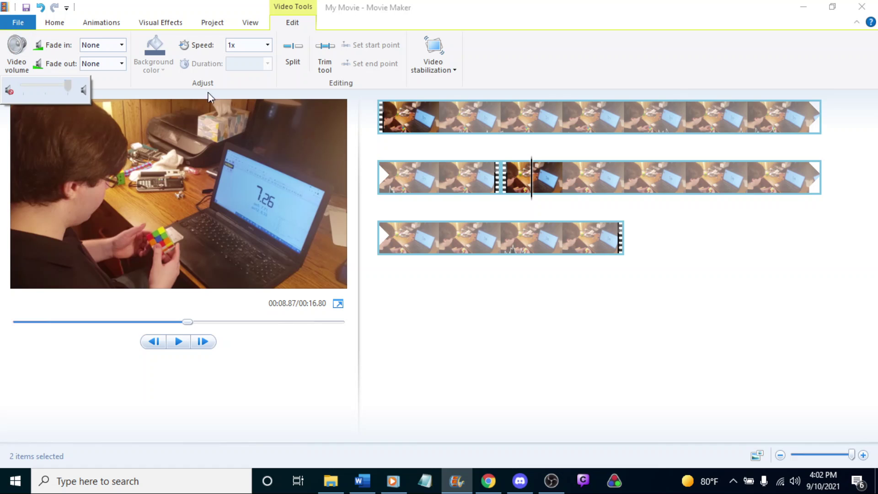
left_click(707, 33)
Export the movie as an MP4 named "day 8 included clips" into the "clips of solves" folder.
left_click(18, 22)
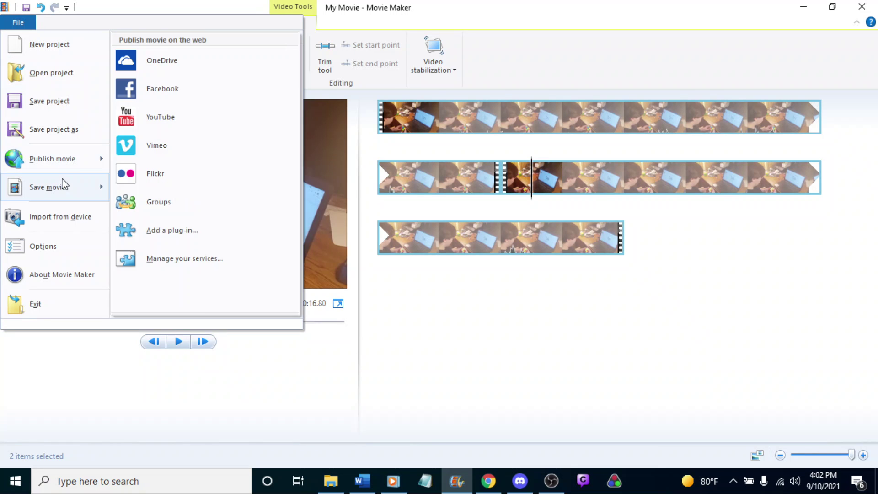
left_click(594, 42)
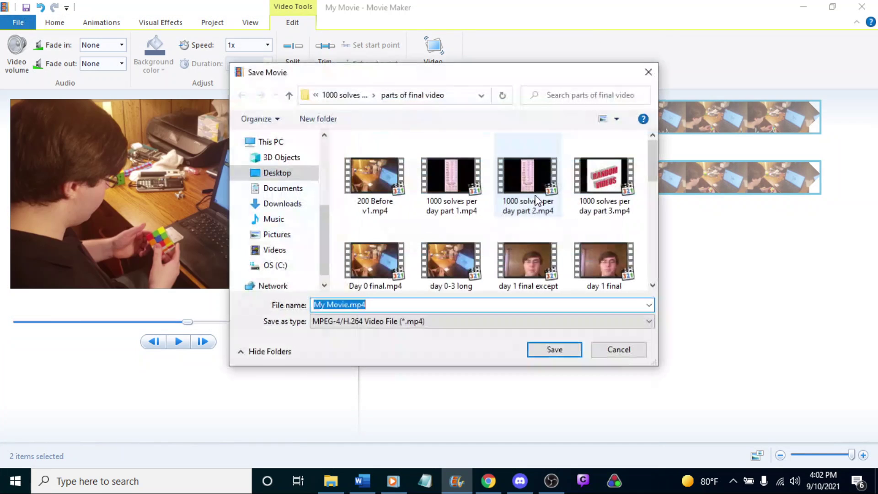
type("day")
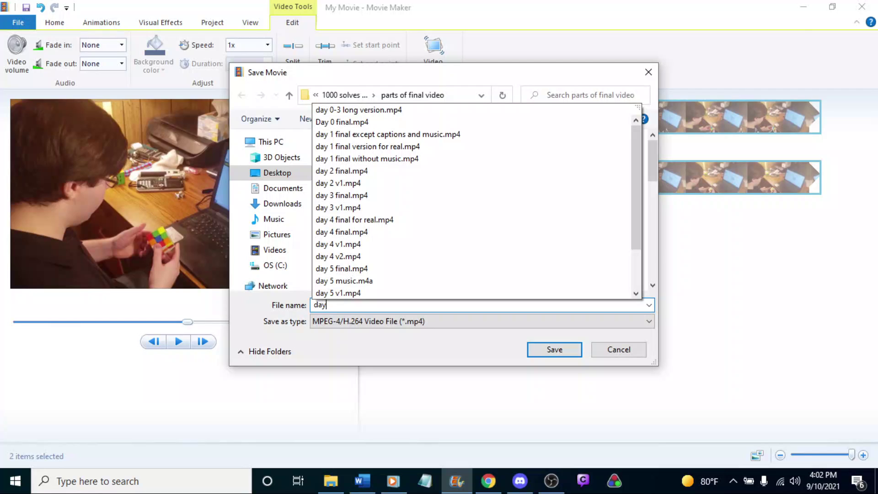
type(" 8 inc")
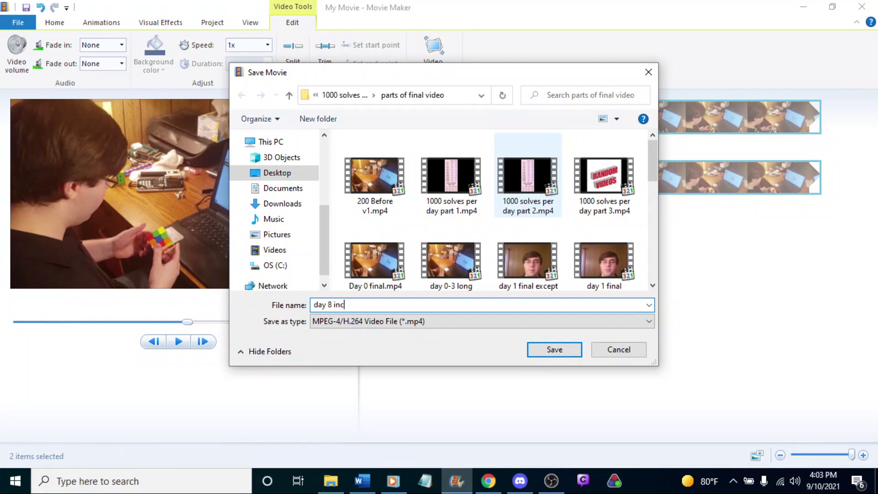
type("luded clips")
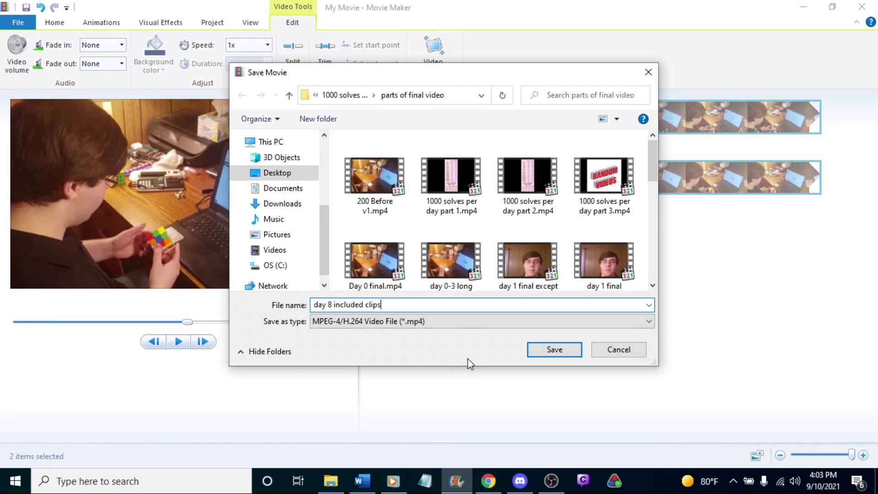
left_click(355, 95)
left_click(372, 158)
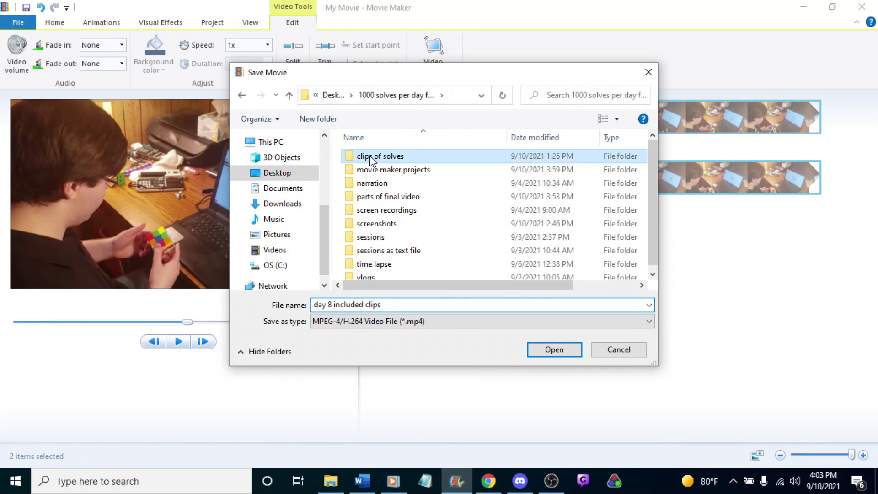
double_click(371, 158)
left_click(555, 351)
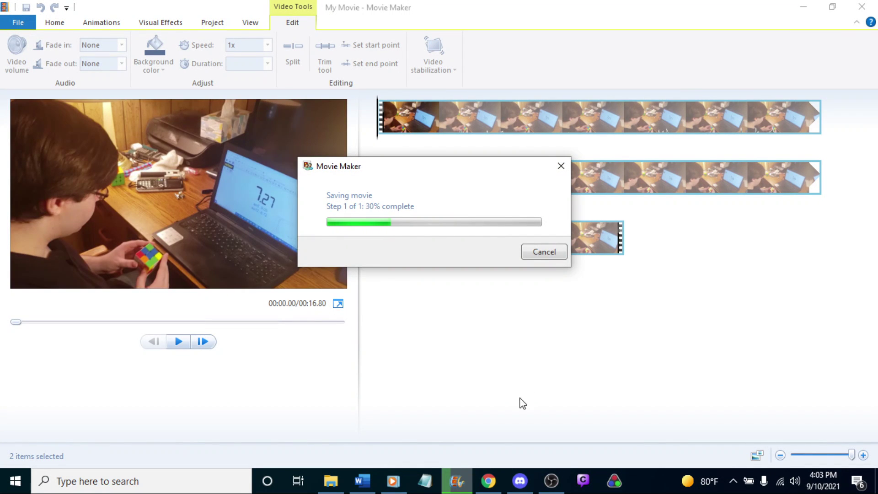
Switch to Chrome and OBS to check the Canva design and the running recording while the movie exports.
left_click(489, 483)
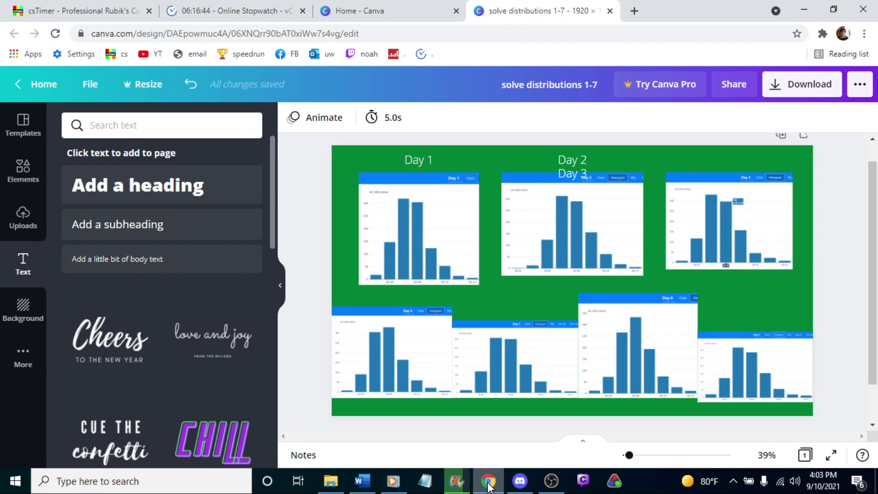
left_click(551, 481)
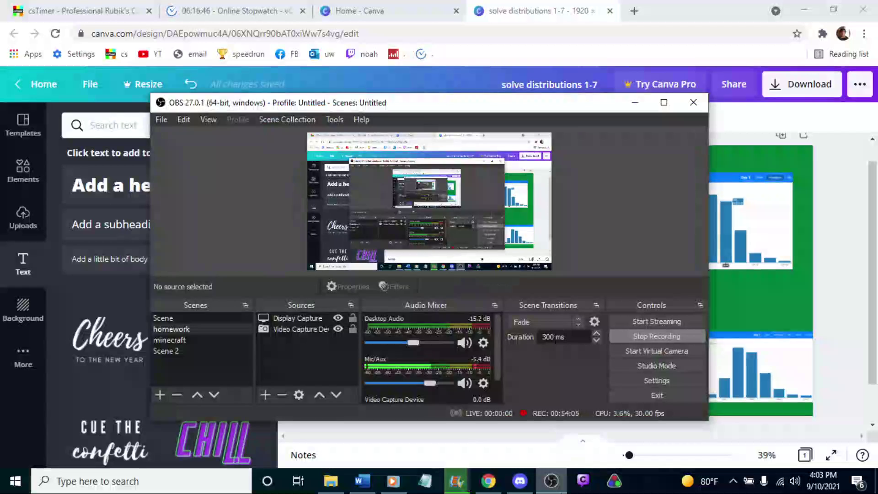
left_click(551, 481)
left_click(804, 9)
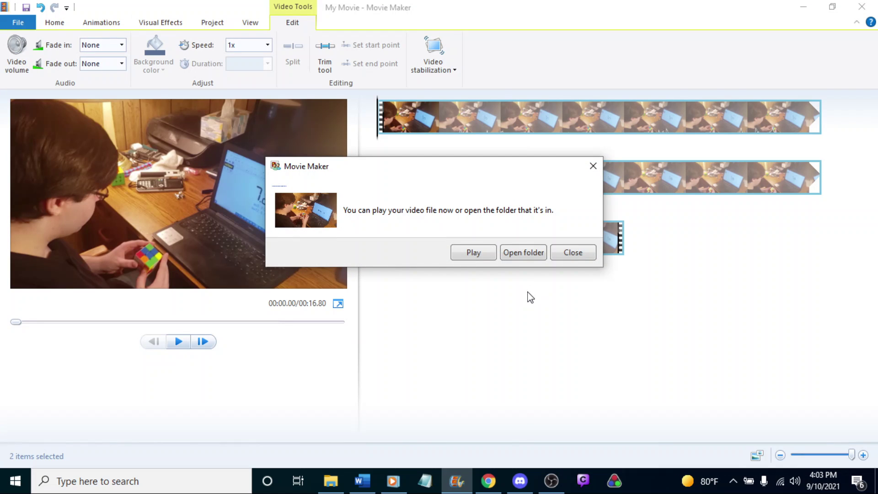
Dismiss the export dialog and start a new project without saving the current one.
left_click(573, 252)
left_click(16, 23)
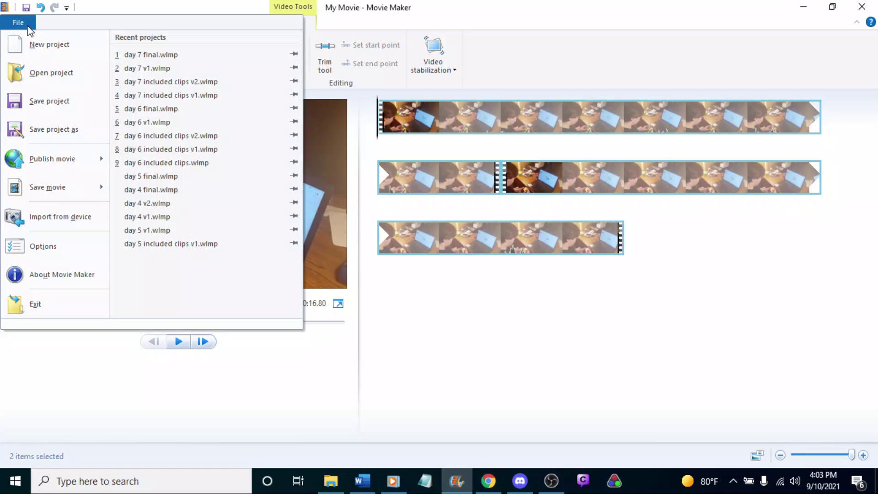
left_click(50, 44)
left_click(467, 239)
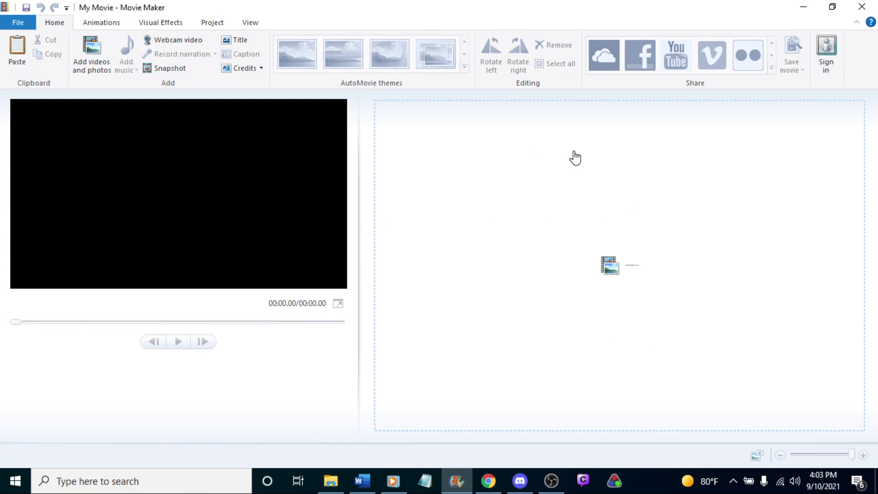
Save the new project as "day 8 v1" in the "movie maker projects" folder.
left_click(321, 481)
left_click(322, 481)
key("ctrl+s")
type("day 8 ")
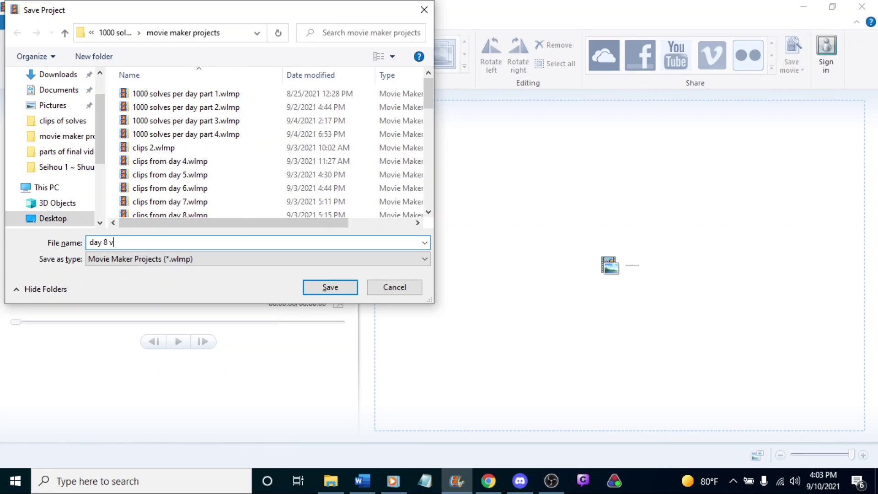
type("v1")
key("Return")
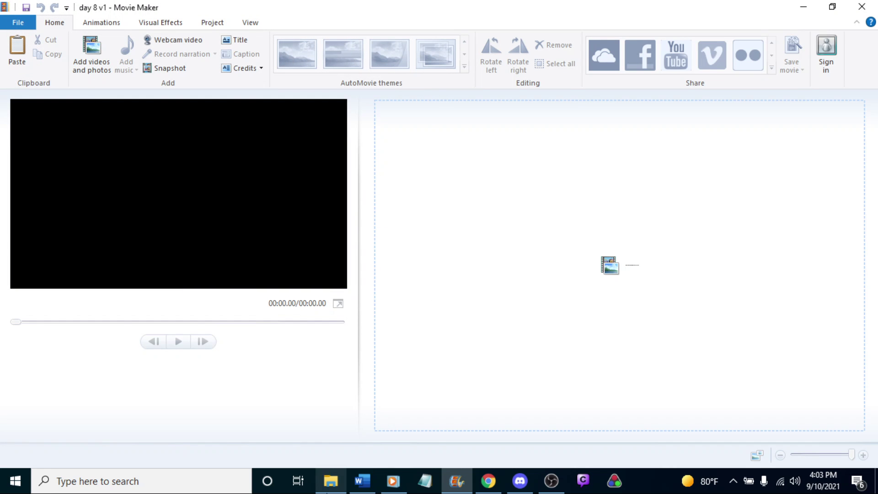
Add both session videos from the "200 After" folder under "sessions" to the project.
left_click(330, 482)
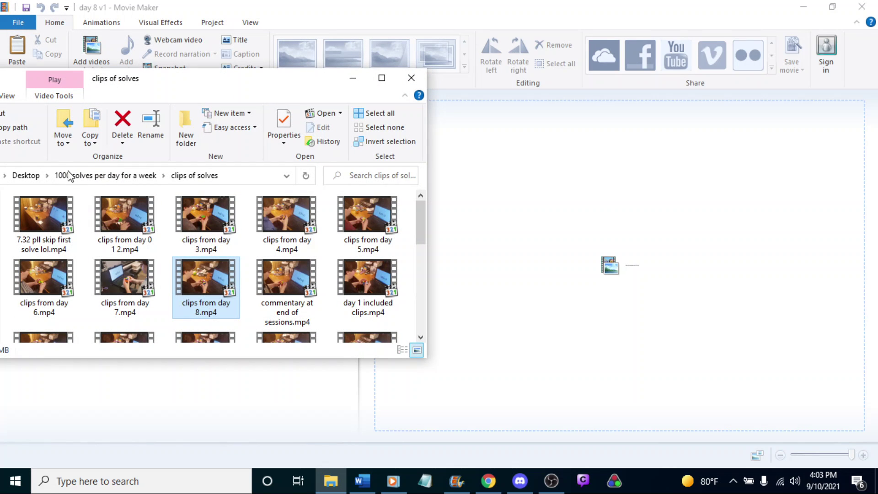
left_click(91, 175)
left_click_drag(222, 78, 345, 54)
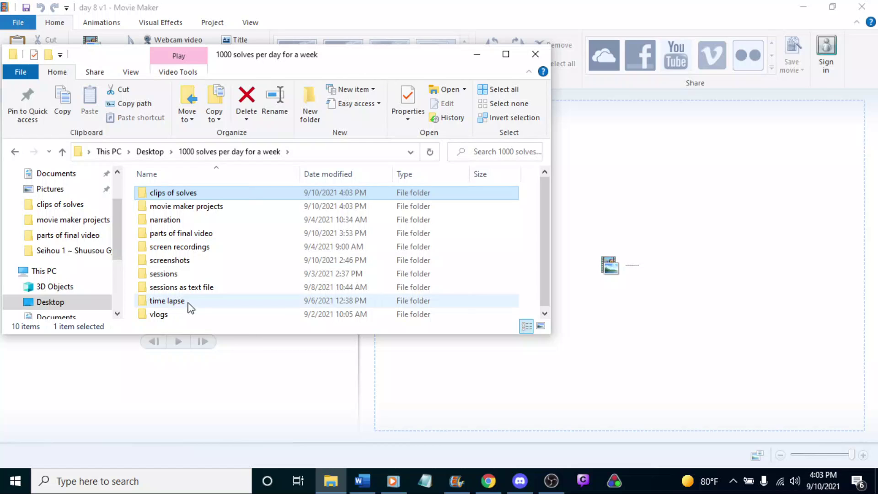
double_click(170, 274)
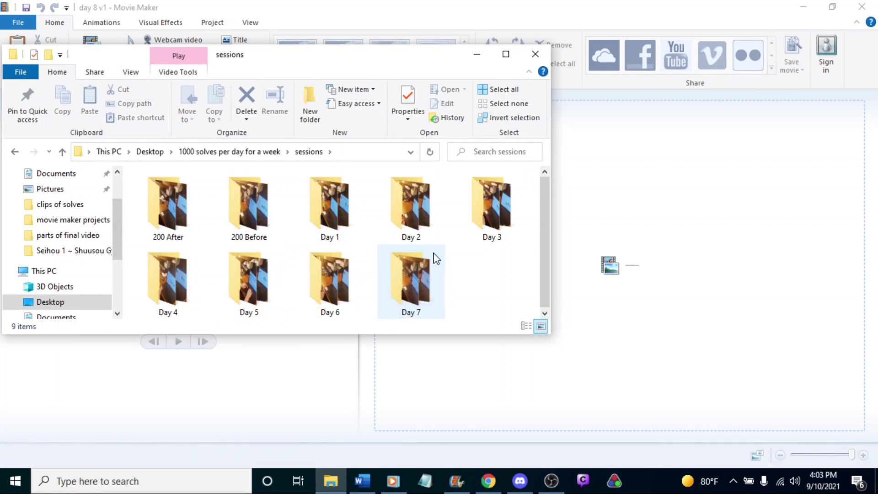
double_click(192, 218)
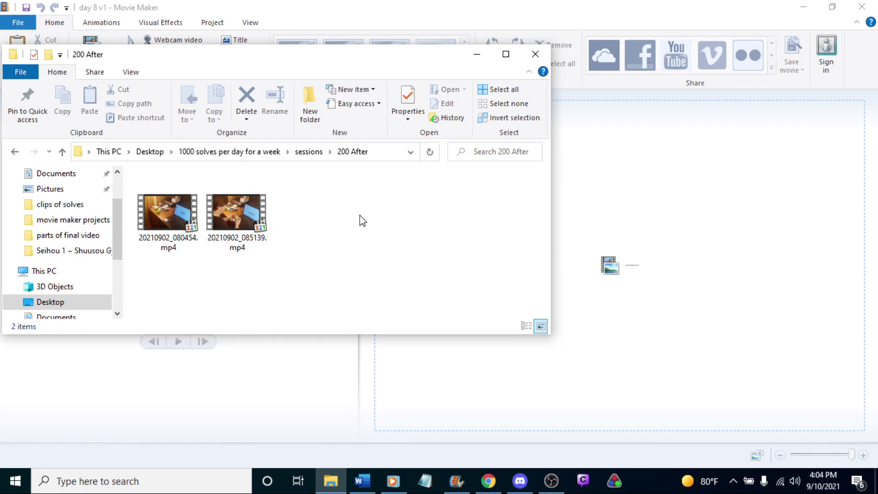
left_click_drag(360, 220, 637, 156)
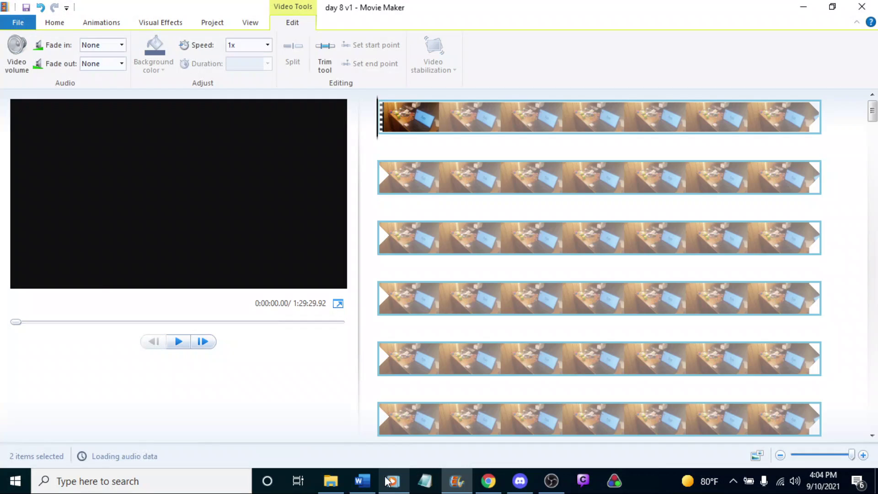
List the "200 After" session videos in Details view to check their lengths.
left_click(331, 481)
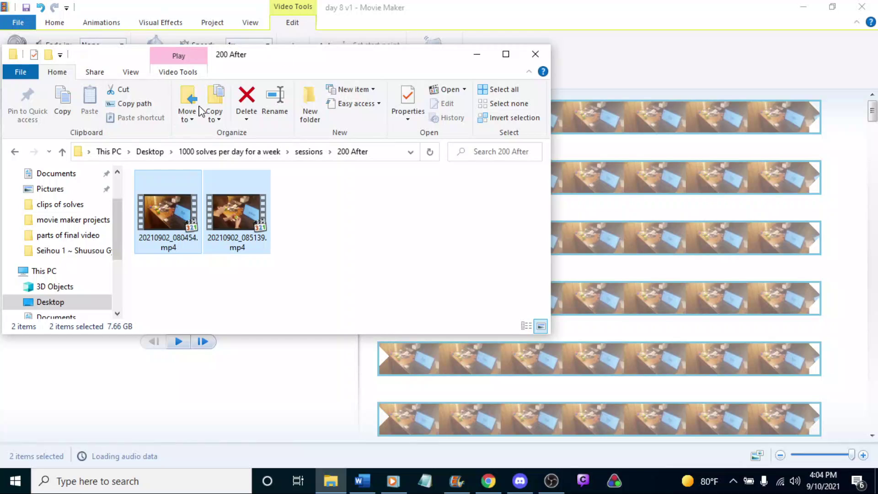
left_click(131, 72)
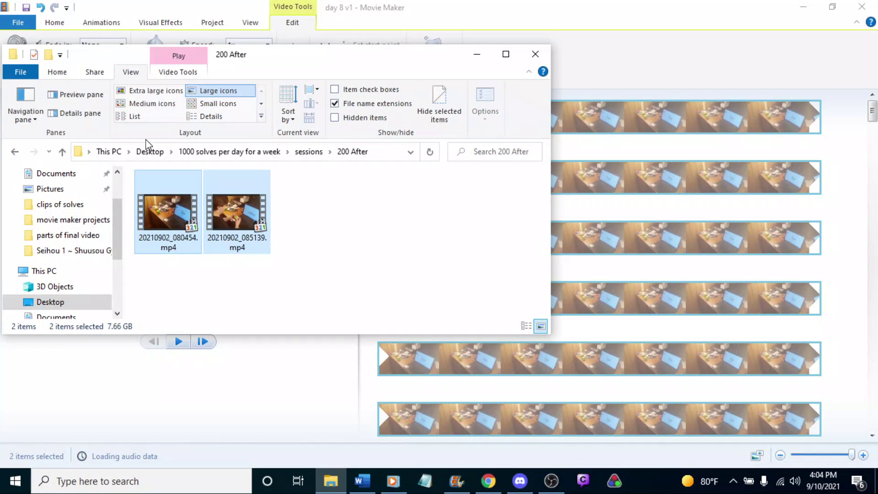
left_click(207, 117)
left_click(305, 242)
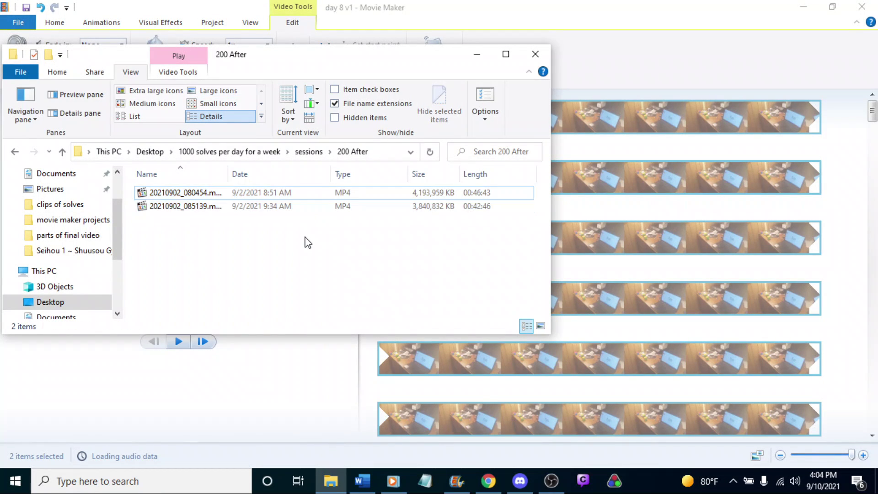
Open the "200 After" vlogs folder in a new File Explorer window from the desktop's "1000 solves per day for a week" folder.
left_click(876, 480)
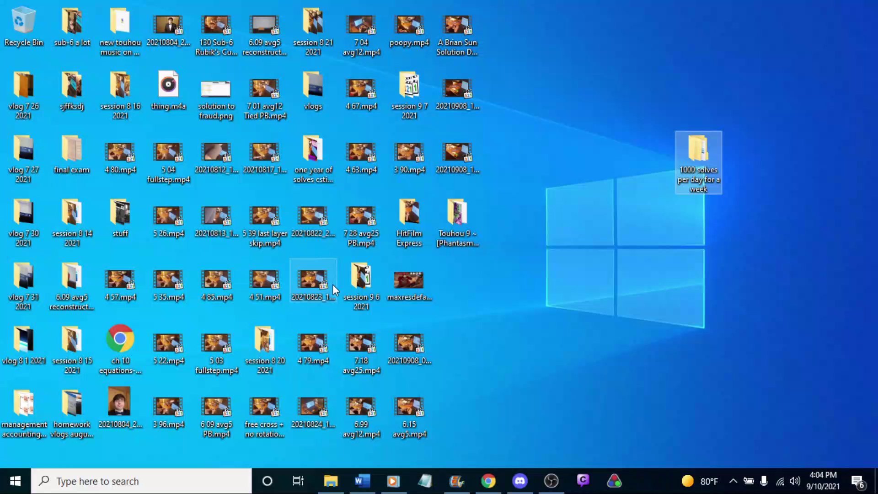
left_click(726, 162)
left_click(331, 480)
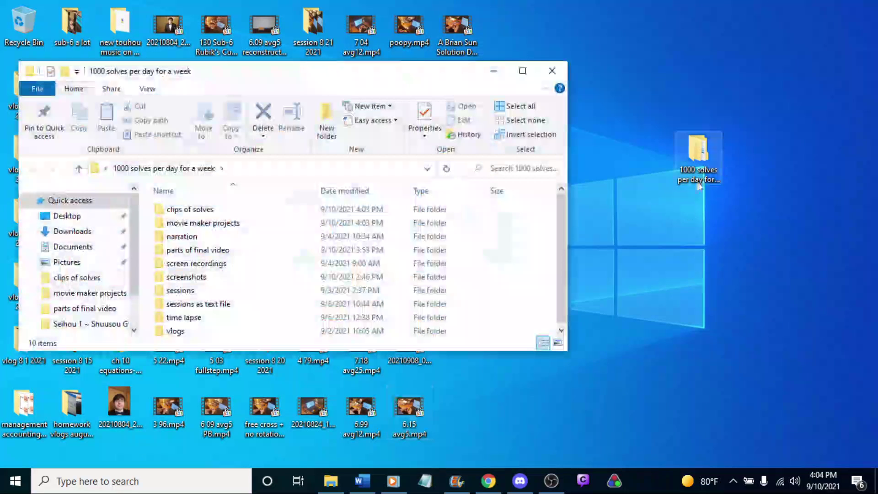
left_click(190, 333)
double_click(189, 333)
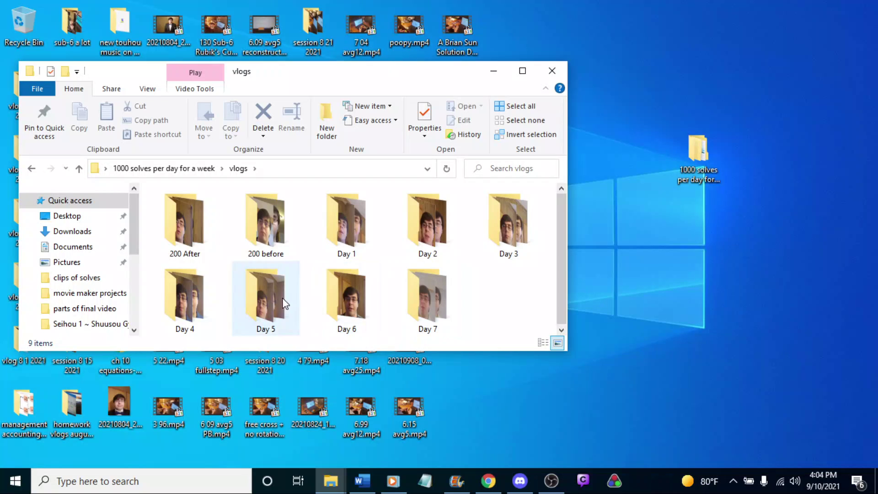
double_click(206, 239)
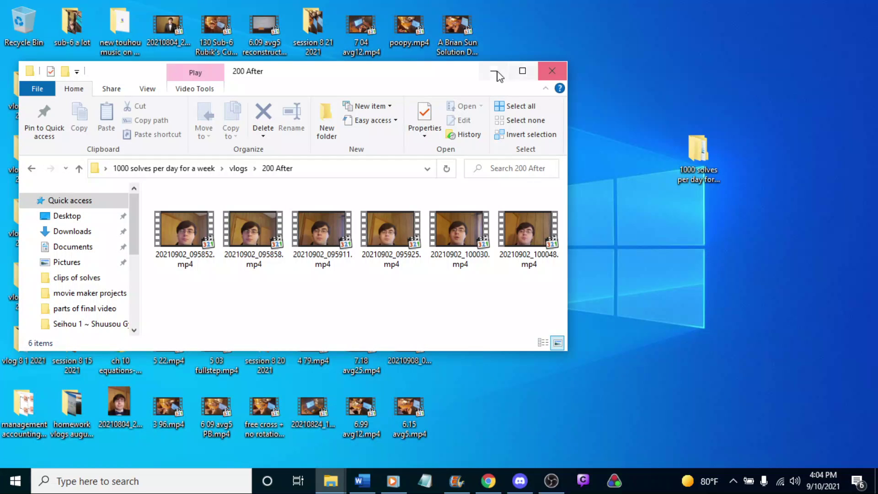
Maximize the "200 After" vlogs folder, list its videos in Details view to check their lengths, and minimize it.
left_click(522, 71)
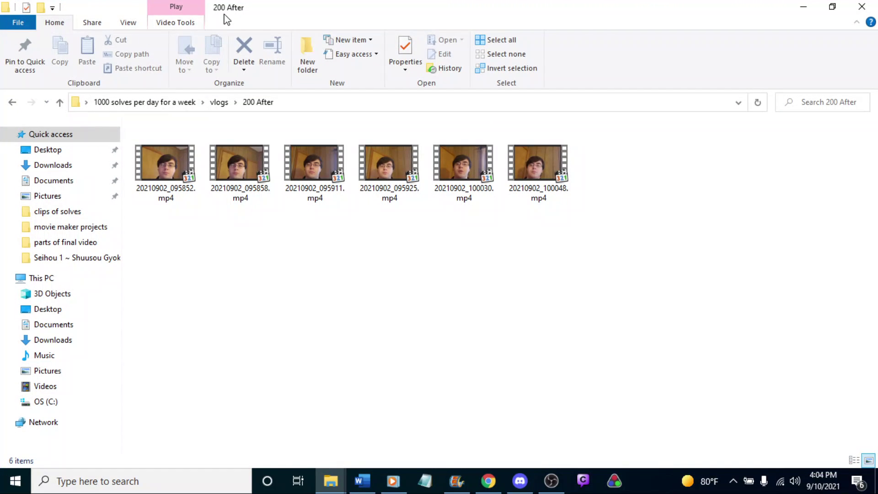
left_click(123, 24)
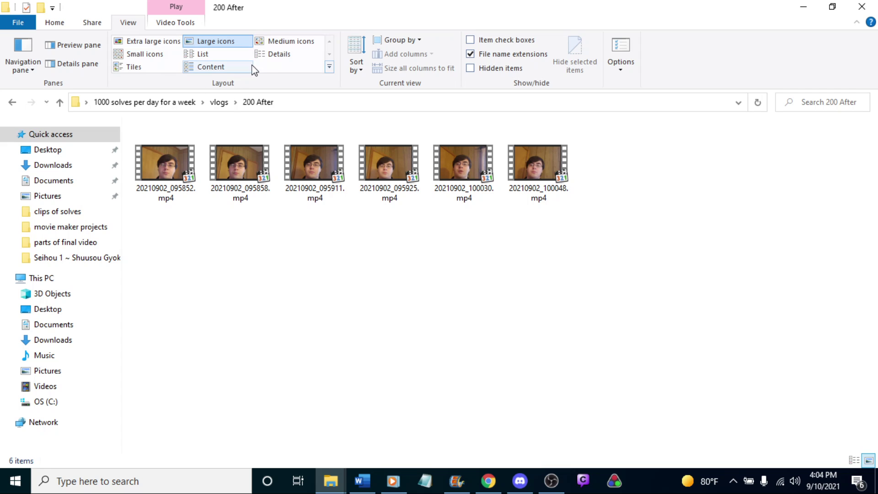
left_click(277, 54)
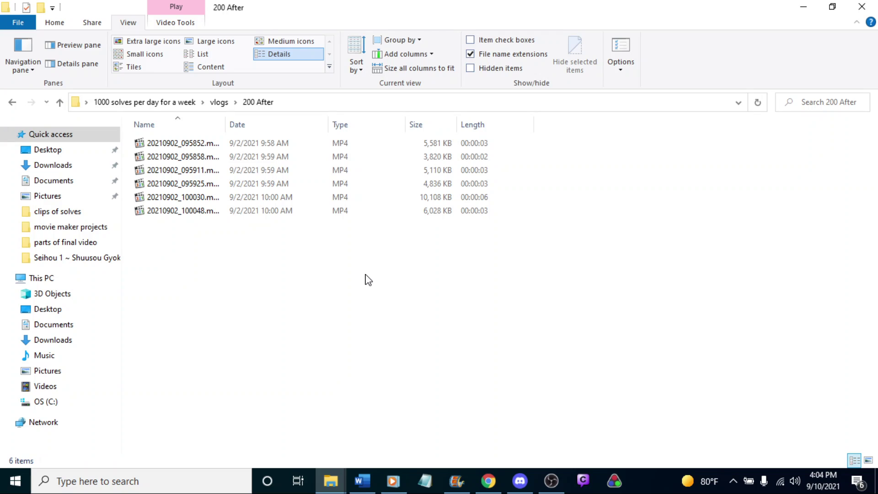
left_click(803, 7)
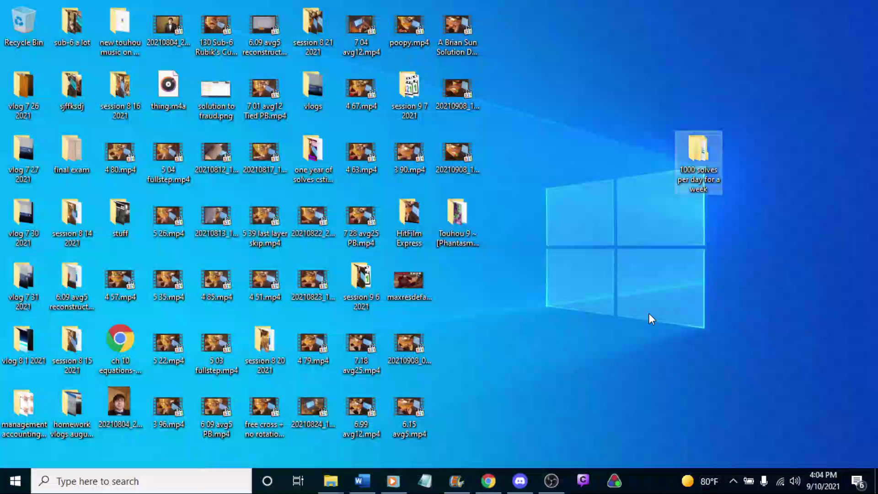
Open "day 8 included clips.mp4" from the "clips of solves" folder inside the desktop's "1000 solves per day for a week" folder.
left_click(457, 481)
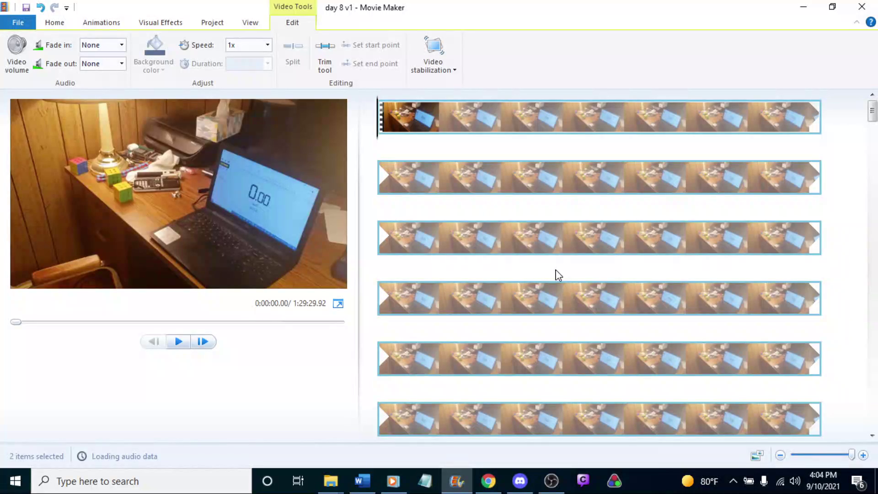
left_click(340, 482)
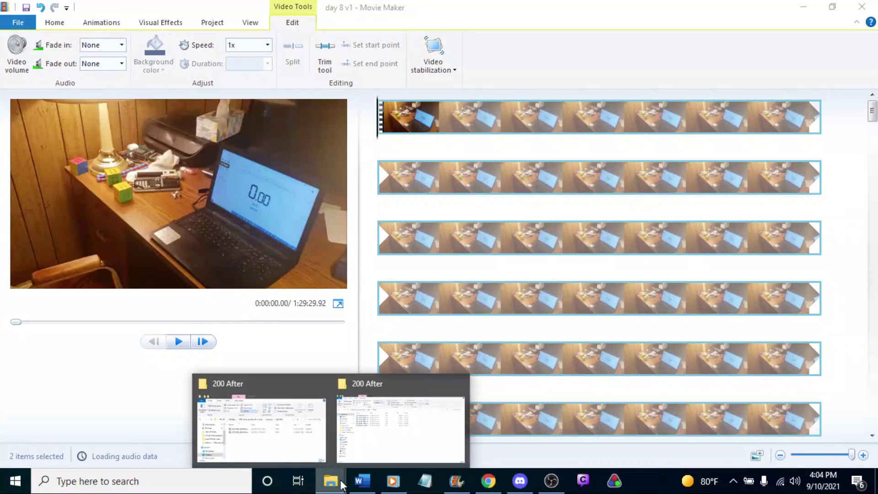
key("super+d")
double_click(707, 166)
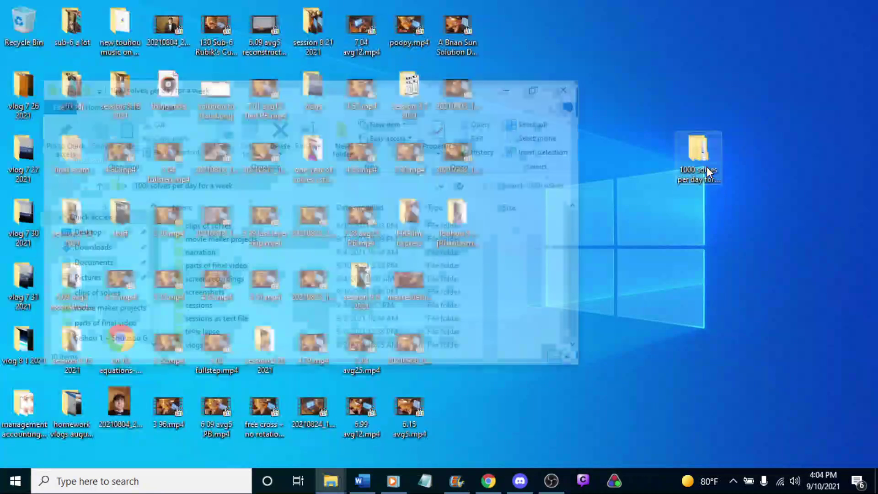
double_click(272, 226)
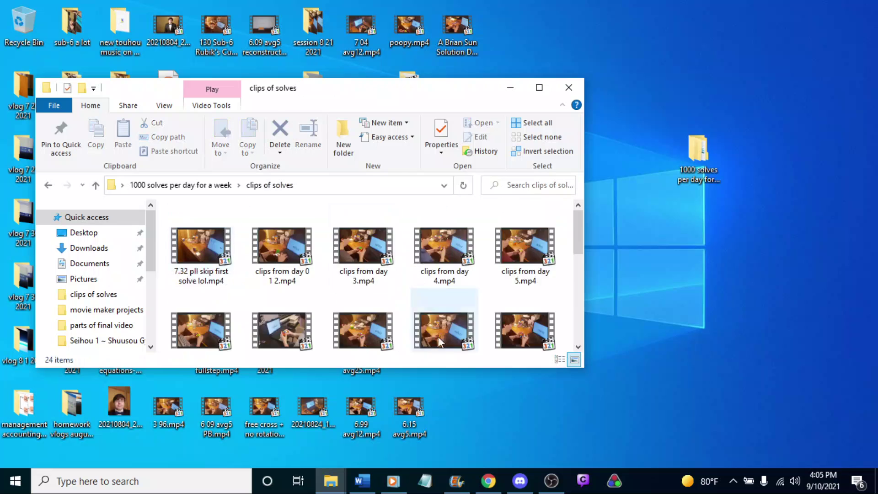
scroll(438, 343, "down", 5)
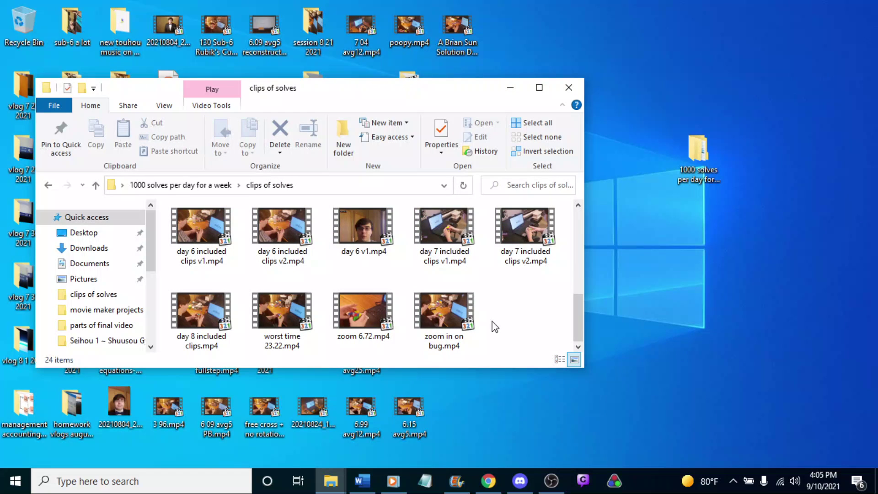
left_click(206, 318)
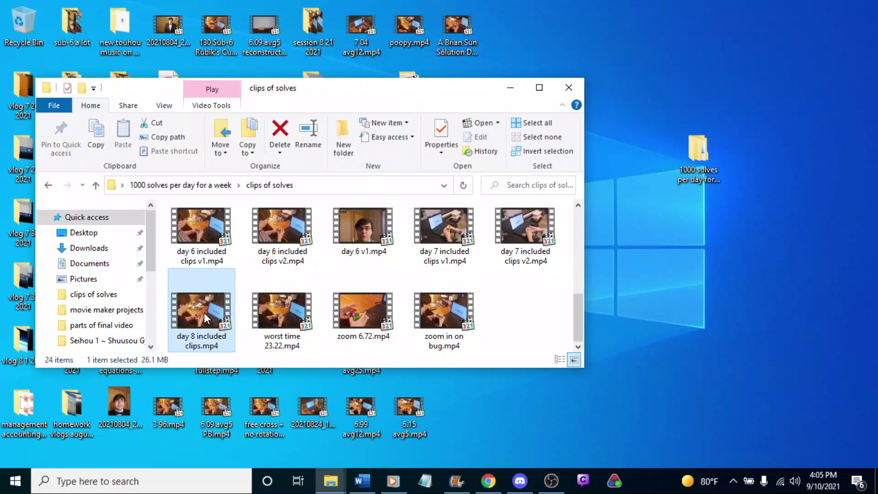
Bring up csTimer in Chrome, maximize the "day 8 included clips.mp4" player, pause it on the first solve, and minimize it.
left_click(489, 481)
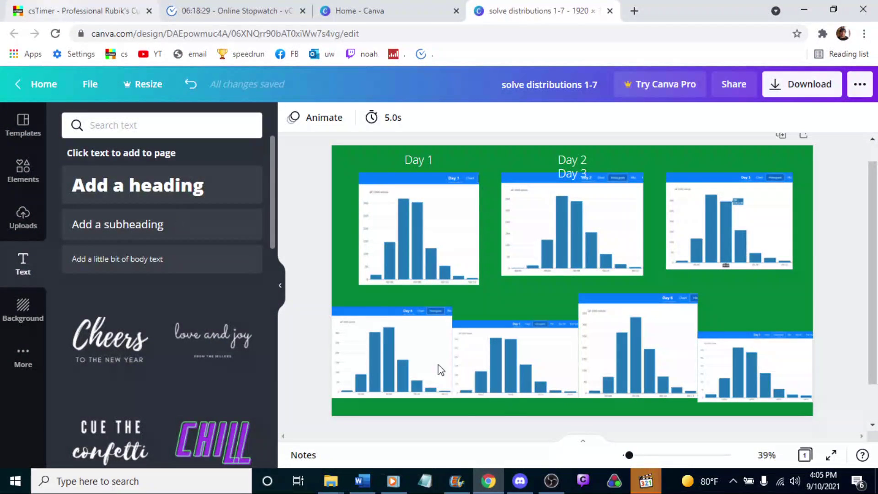
key("ctrl+1")
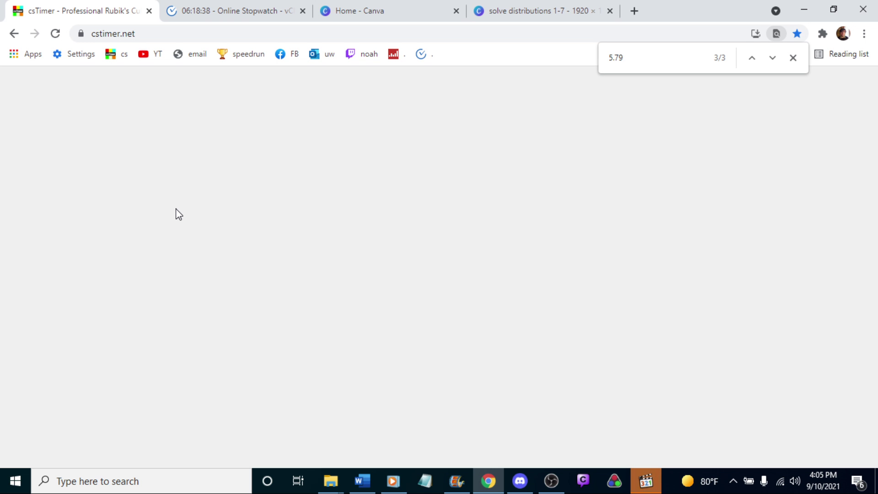
left_click(652, 481)
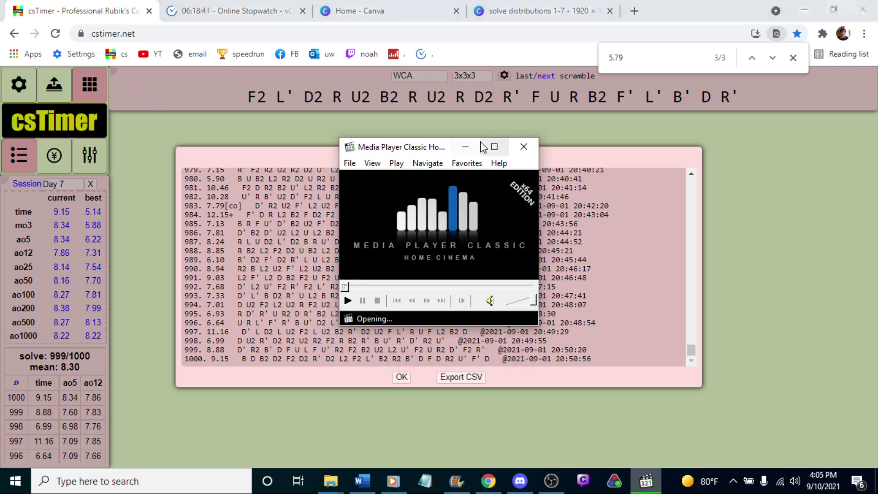
left_click(494, 147)
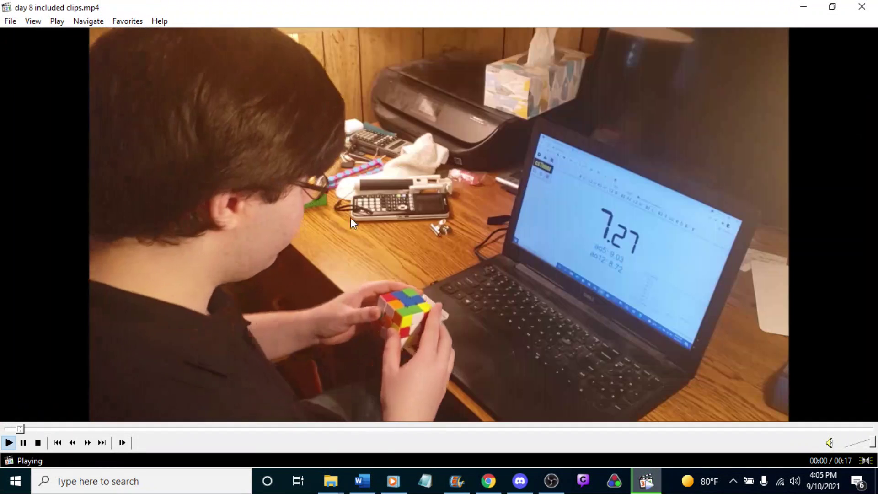
left_click(351, 183)
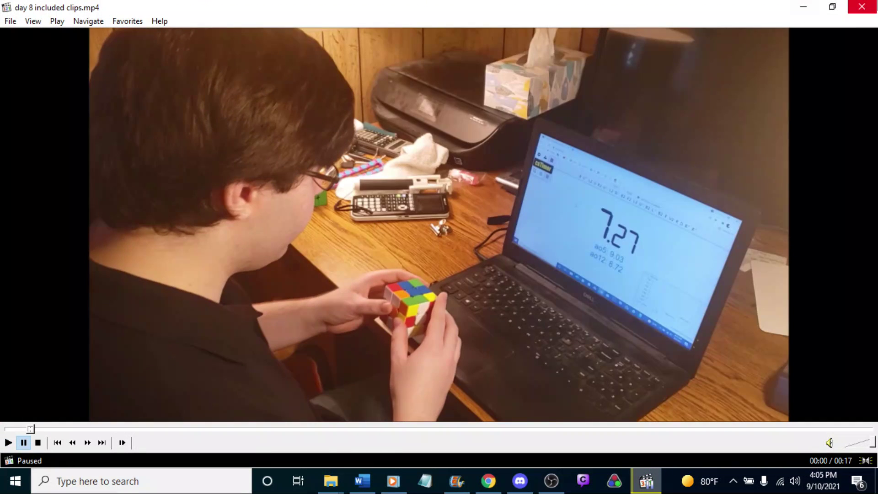
left_click(803, 7)
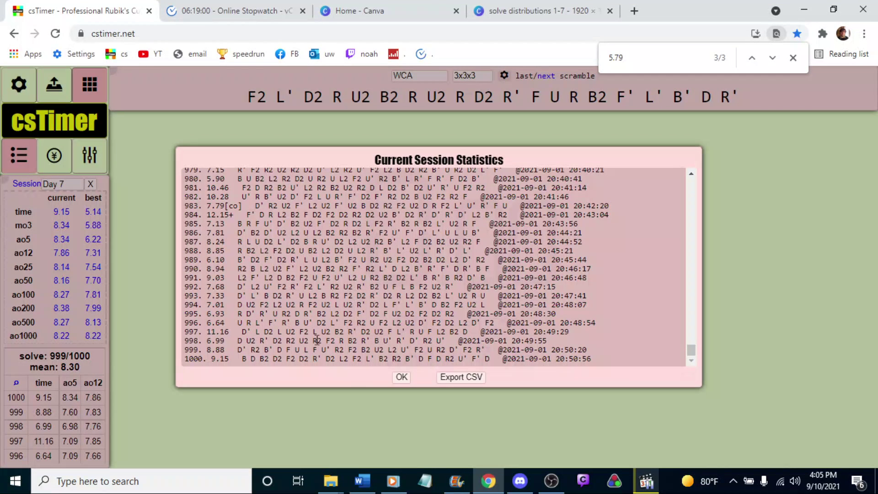
Close the Day 7 statistics in csTimer and switch to the "200 After" session.
left_click(392, 377)
left_click(458, 358)
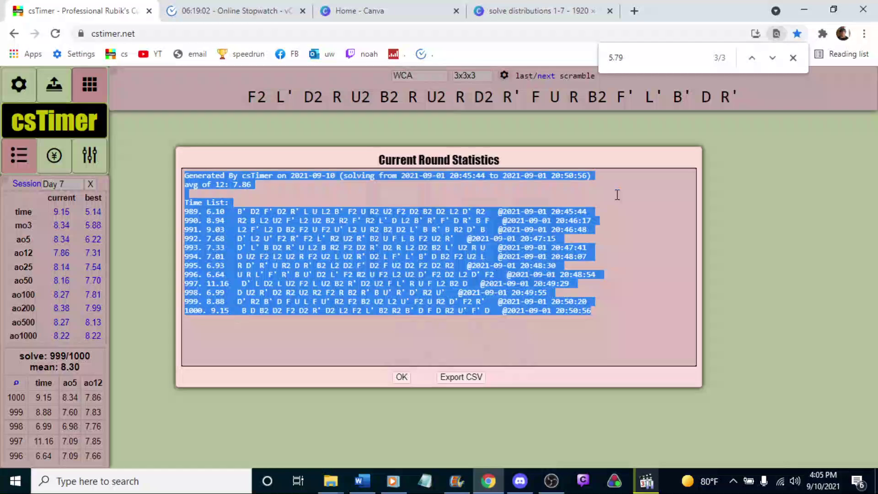
left_click(403, 376)
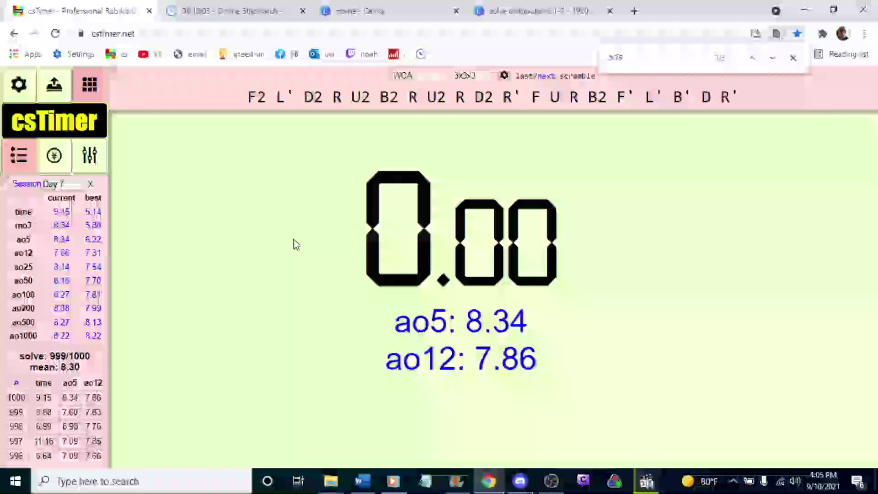
left_click(54, 185)
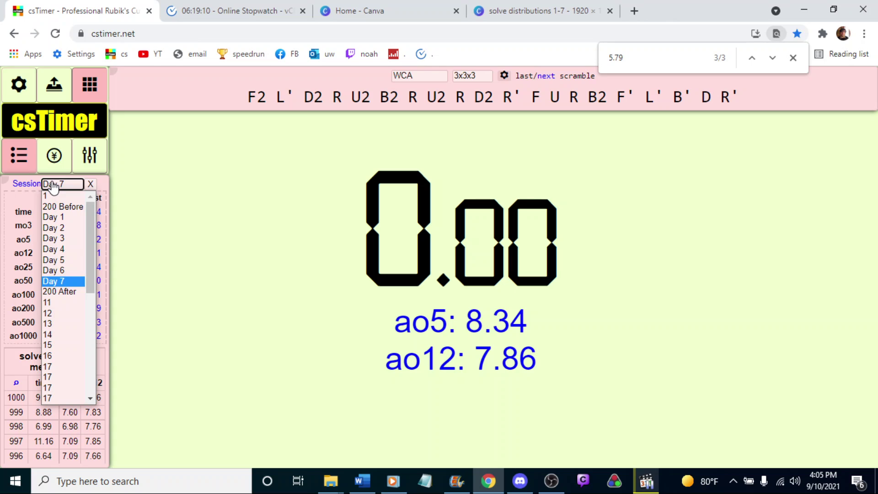
left_click(71, 293)
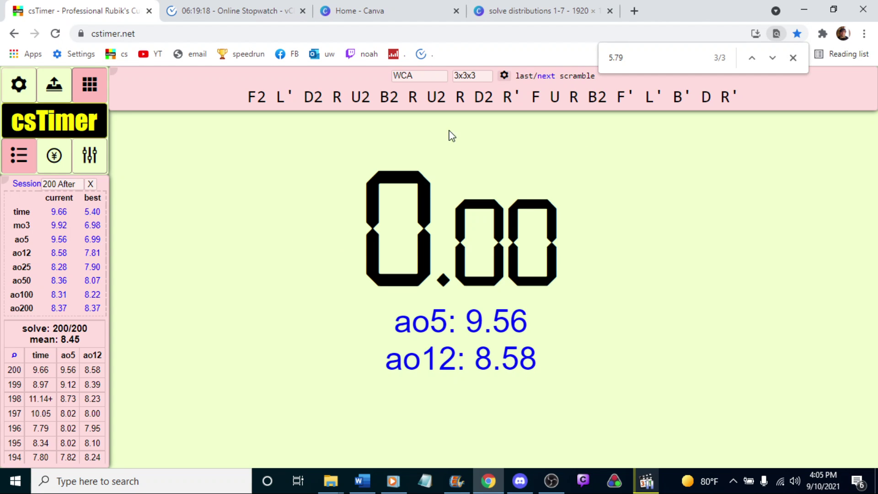
Search the "200 After" session statistics for the 5.40 solve, checking briefly against the Movie Maker project.
left_click(55, 334)
key("ctrl+f")
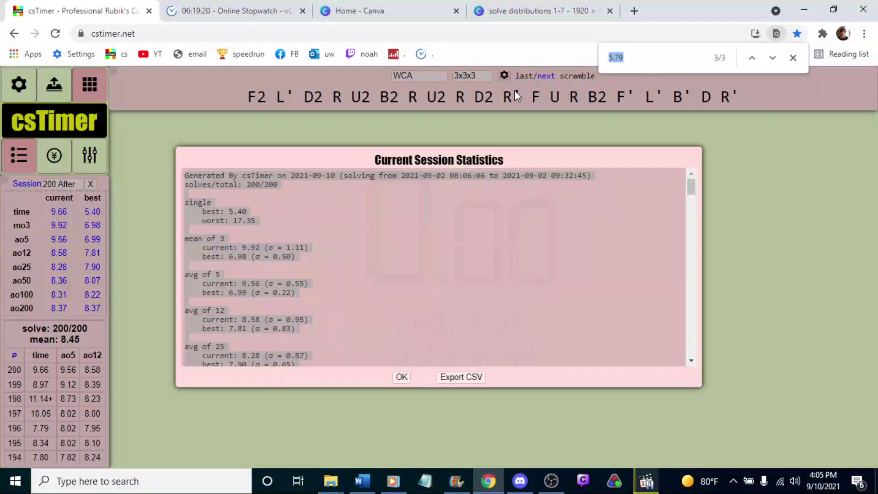
type("5.40")
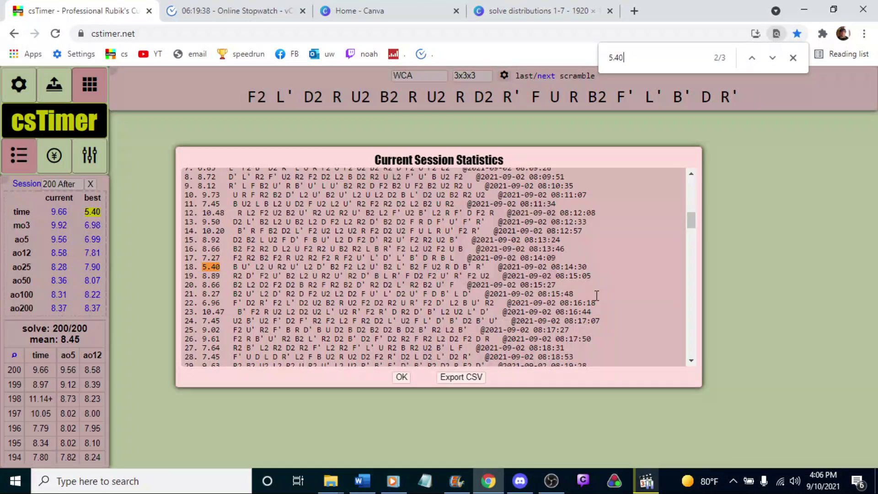
left_click(462, 485)
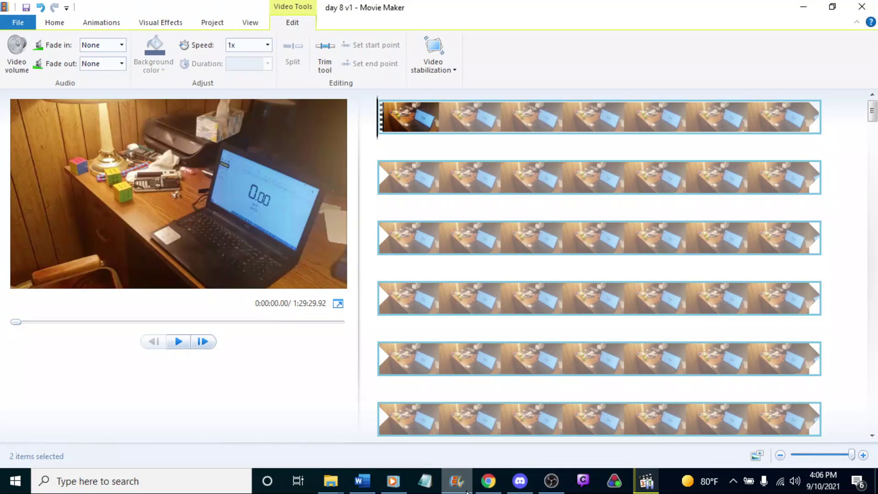
left_click(488, 484)
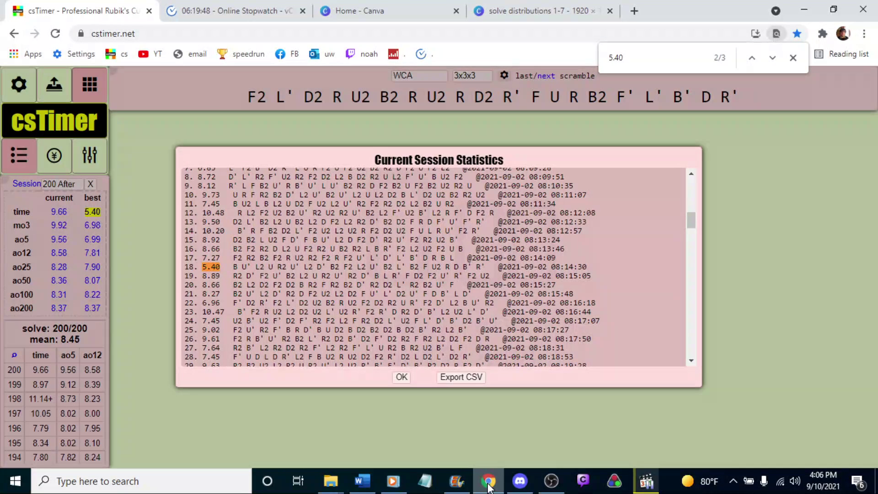
left_click(488, 486)
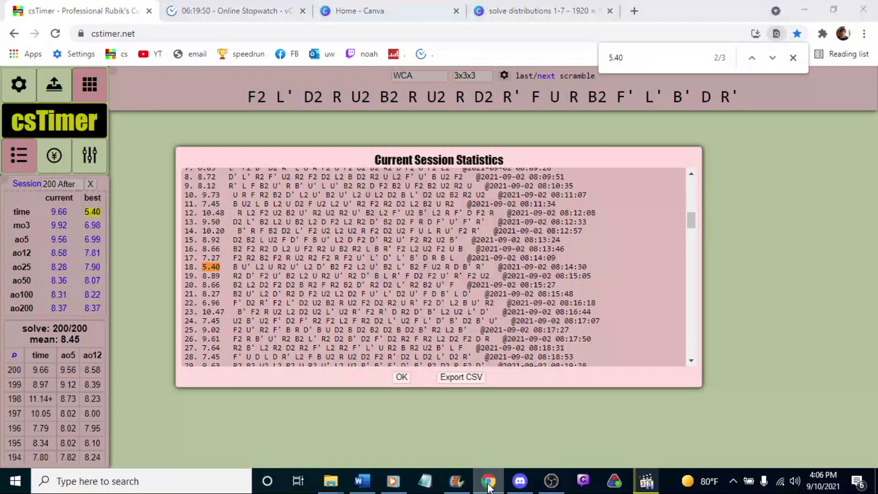